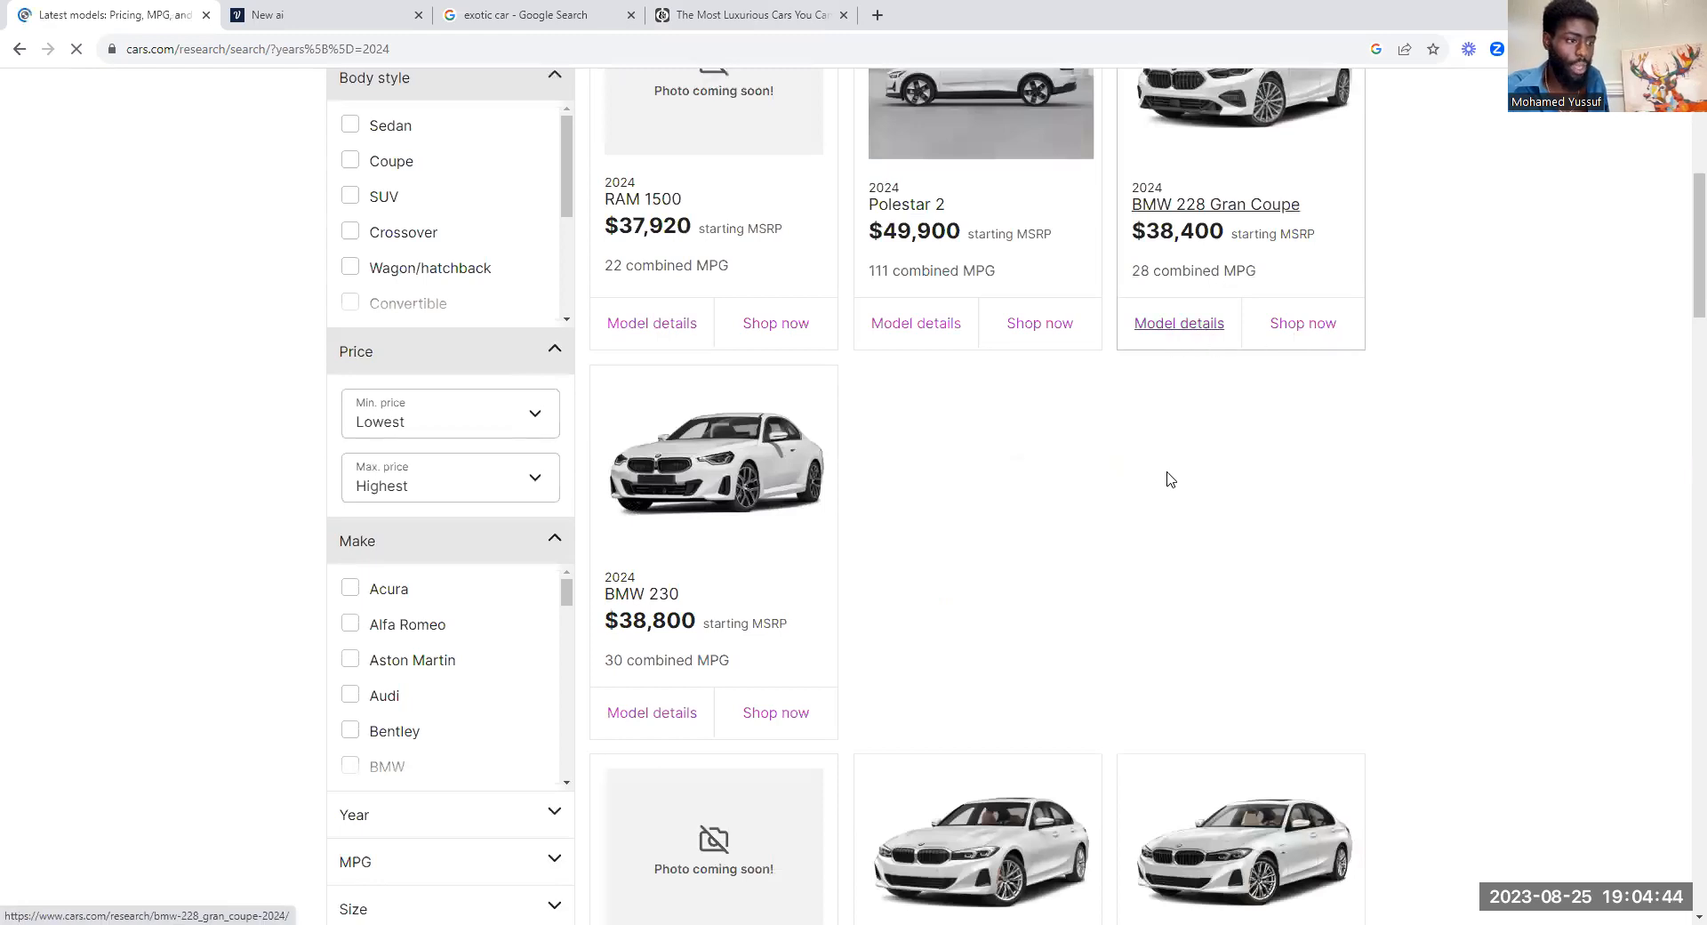
{"action": "scroll", "coordinate": [852, 526], "scroll_direction": "up", "scroll_amount": 2}
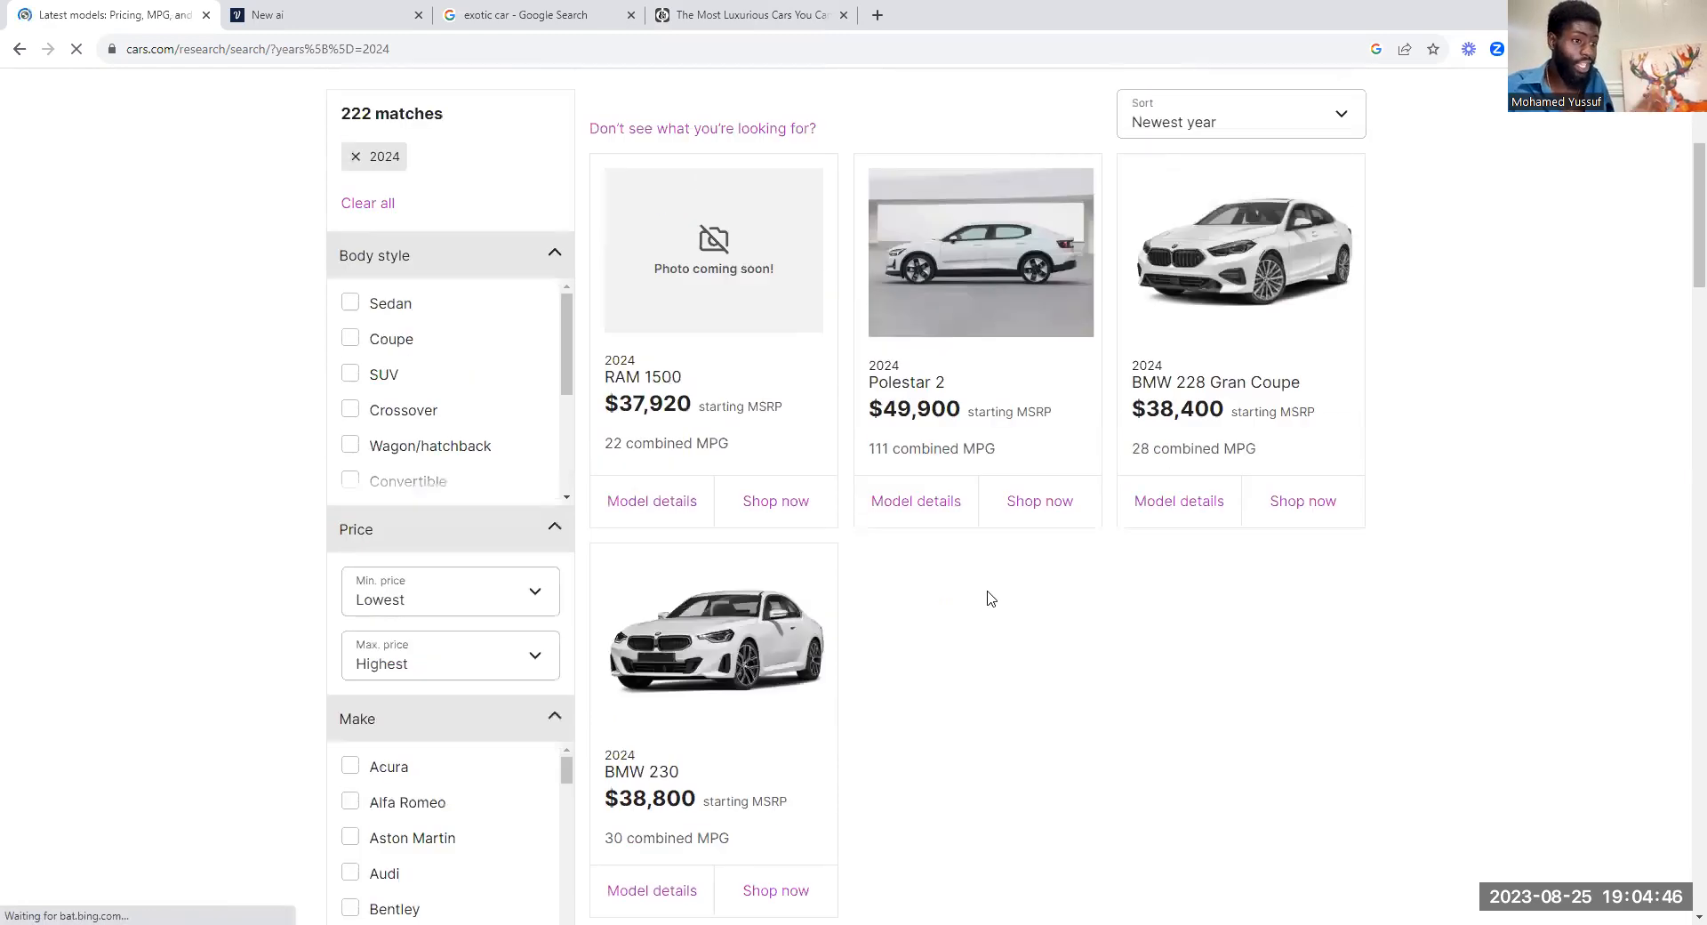
{"action": "scroll", "coordinate": [988, 598], "scroll_direction": "up", "scroll_amount": 4}
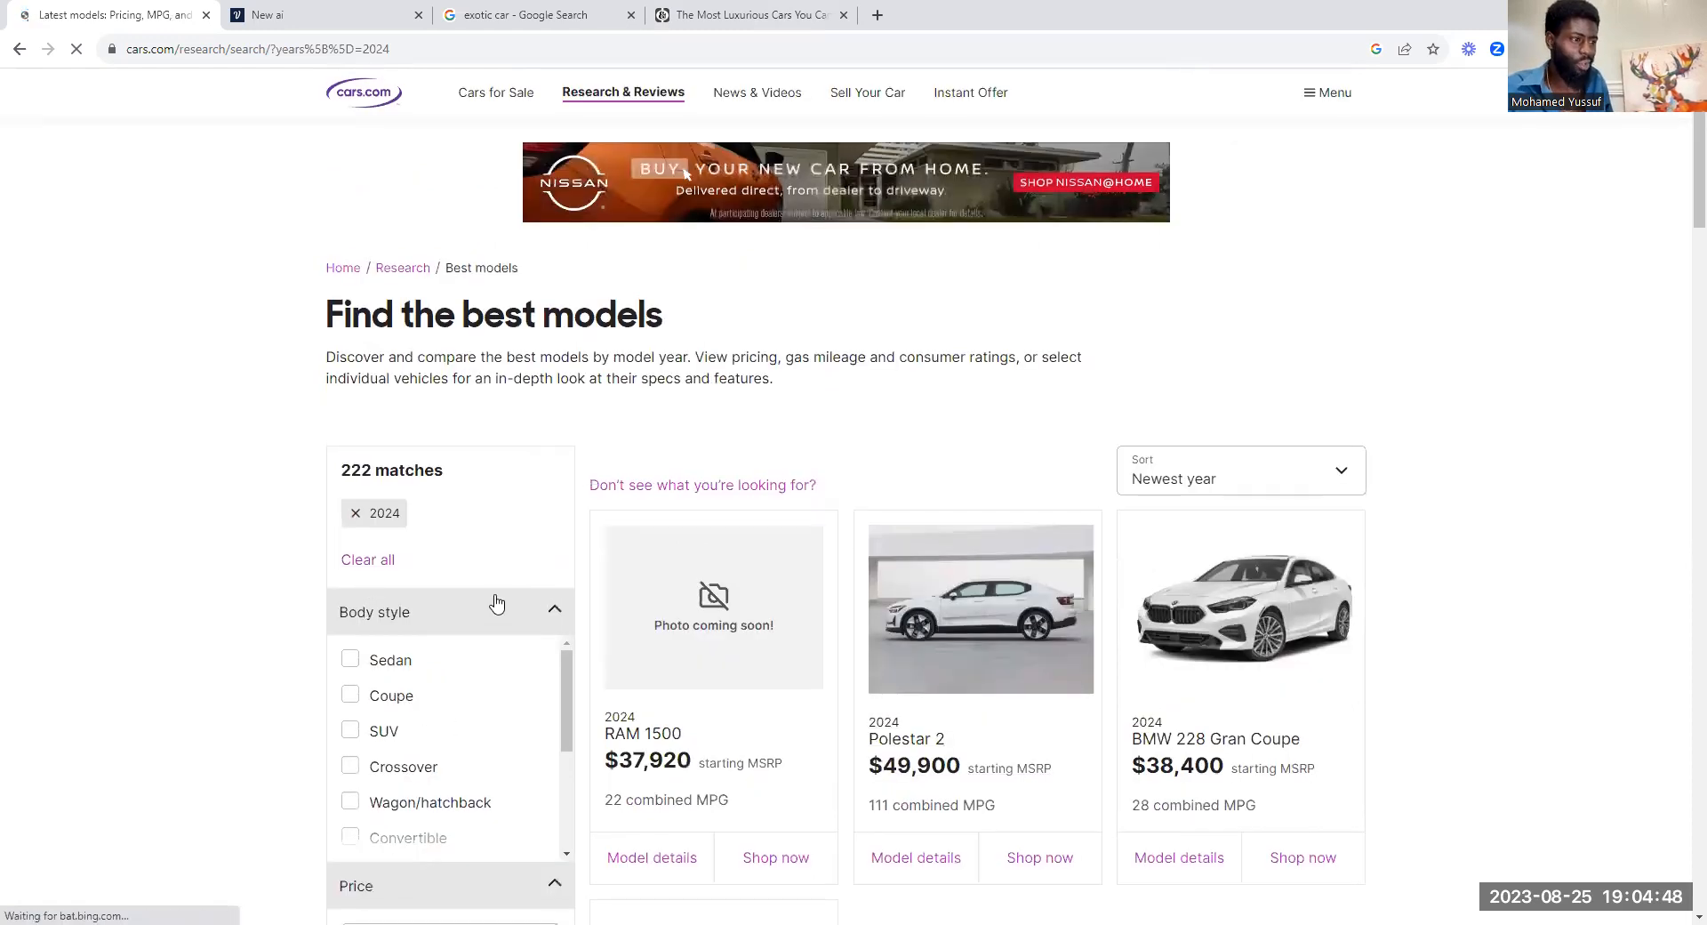
{"action": "scroll", "coordinate": [493, 601], "scroll_direction": "down", "scroll_amount": 5}
{"action": "scroll", "coordinate": [519, 617], "scroll_direction": "up", "scroll_amount": 5}
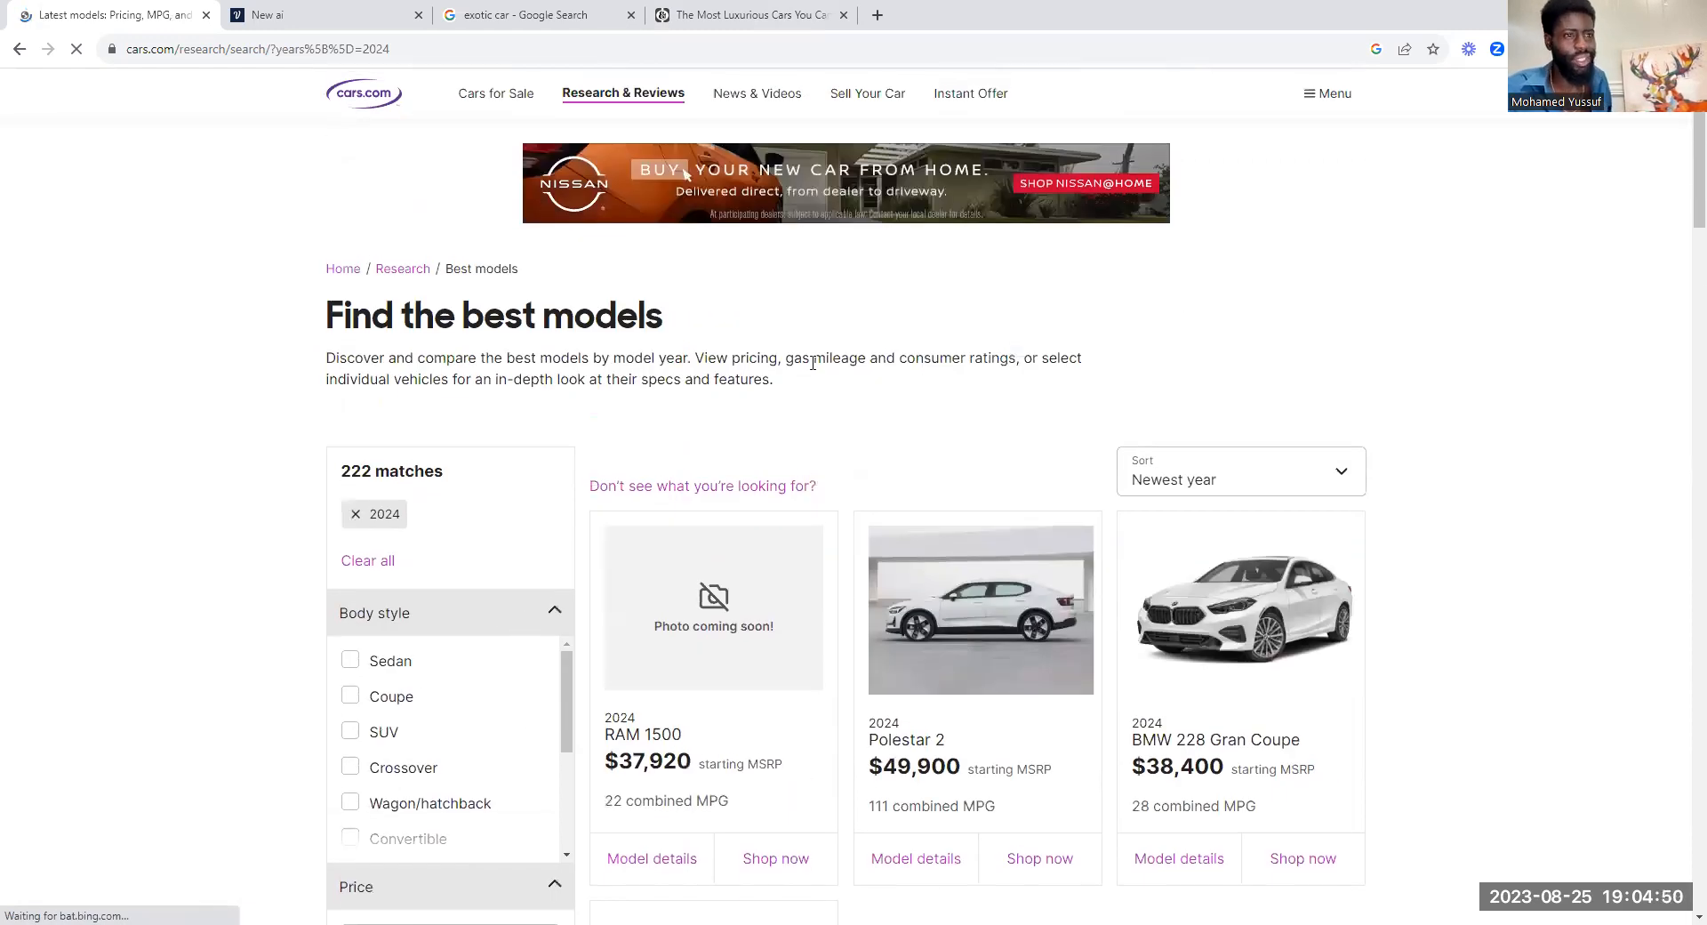
Step: Switch to the Voiceflow project, place a Text block on the canvas beside Start, and connect Start to it
{"action": "left_click", "coordinate": [267, 16]}
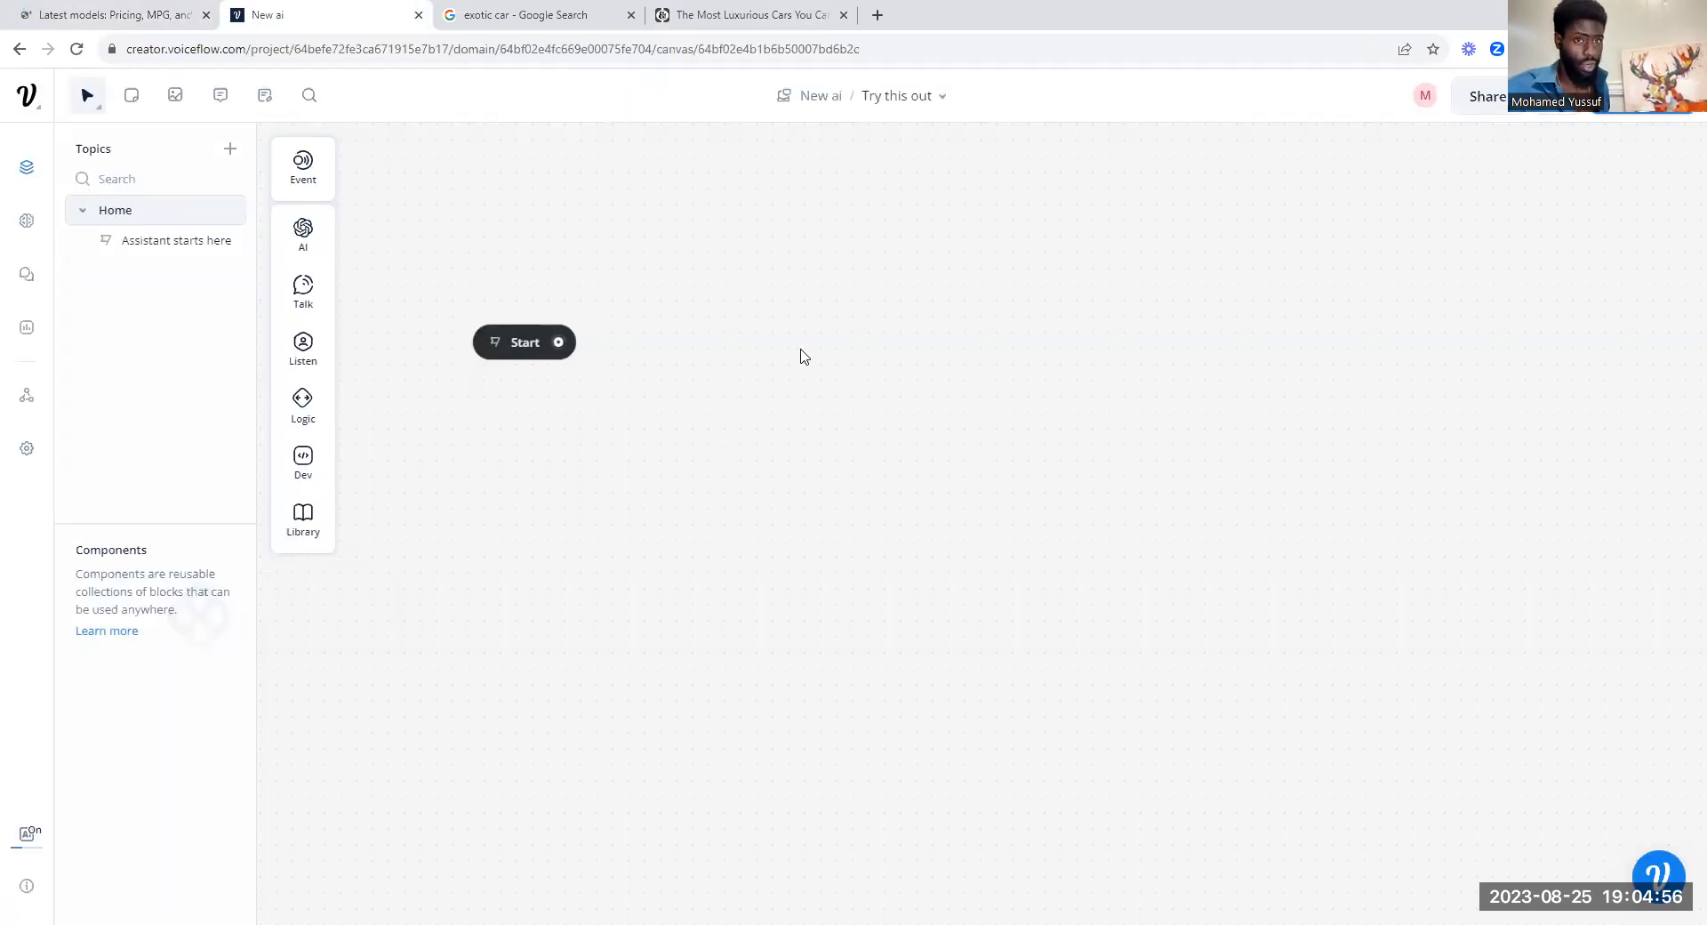
{"action": "mouse_move", "coordinate": [298, 293]}
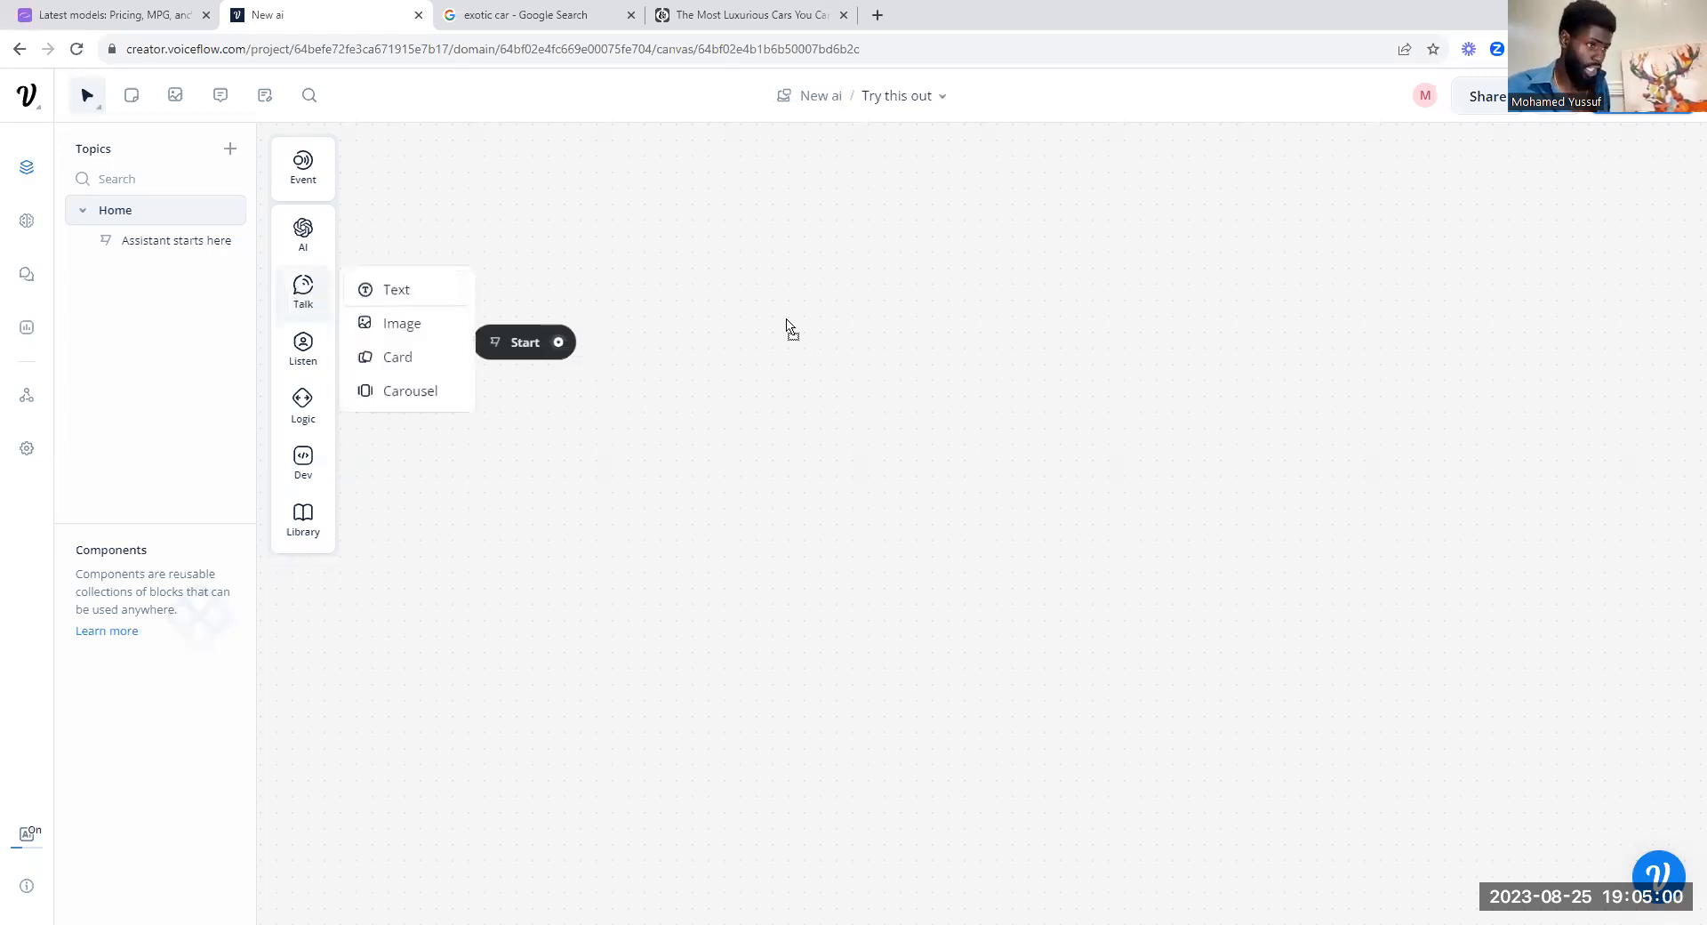
{"action": "left_click_drag", "start_coordinate": [783, 322], "coordinate": [855, 314]}
{"action": "left_click_drag", "start_coordinate": [558, 343], "coordinate": [763, 322]}
Step: Enter the text reply 'Hello, Welcome To "SOLD BY AI"' in the new block's text step
{"action": "left_click", "coordinate": [805, 352]}
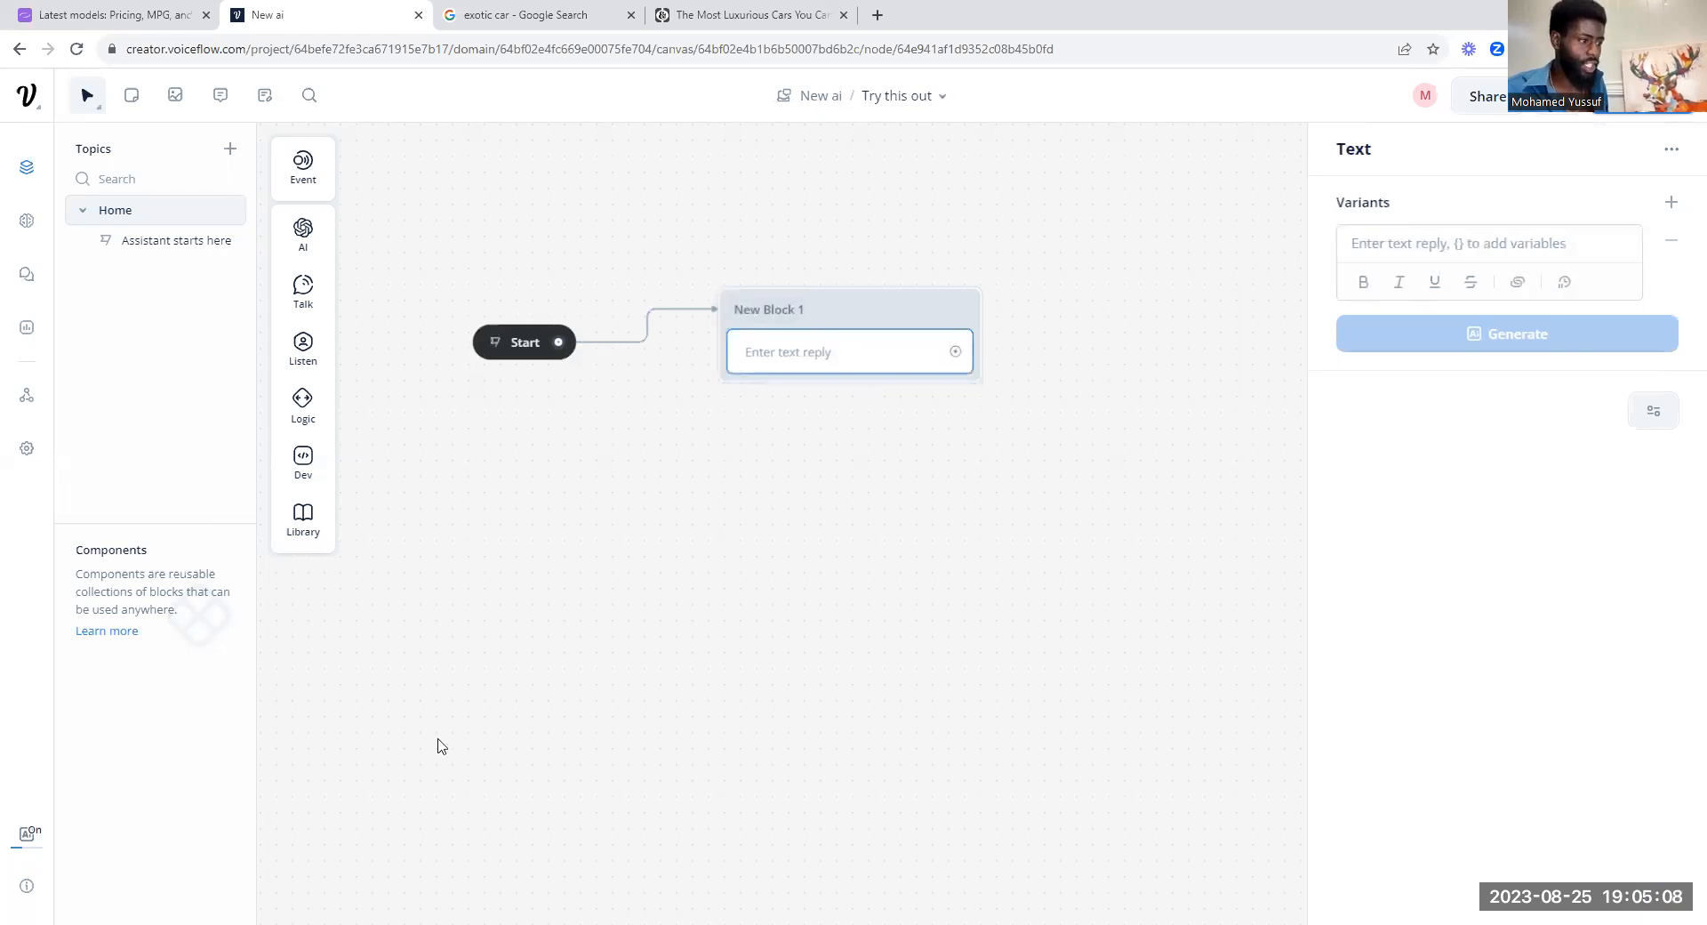
{"action": "left_click", "coordinate": [1526, 249]}
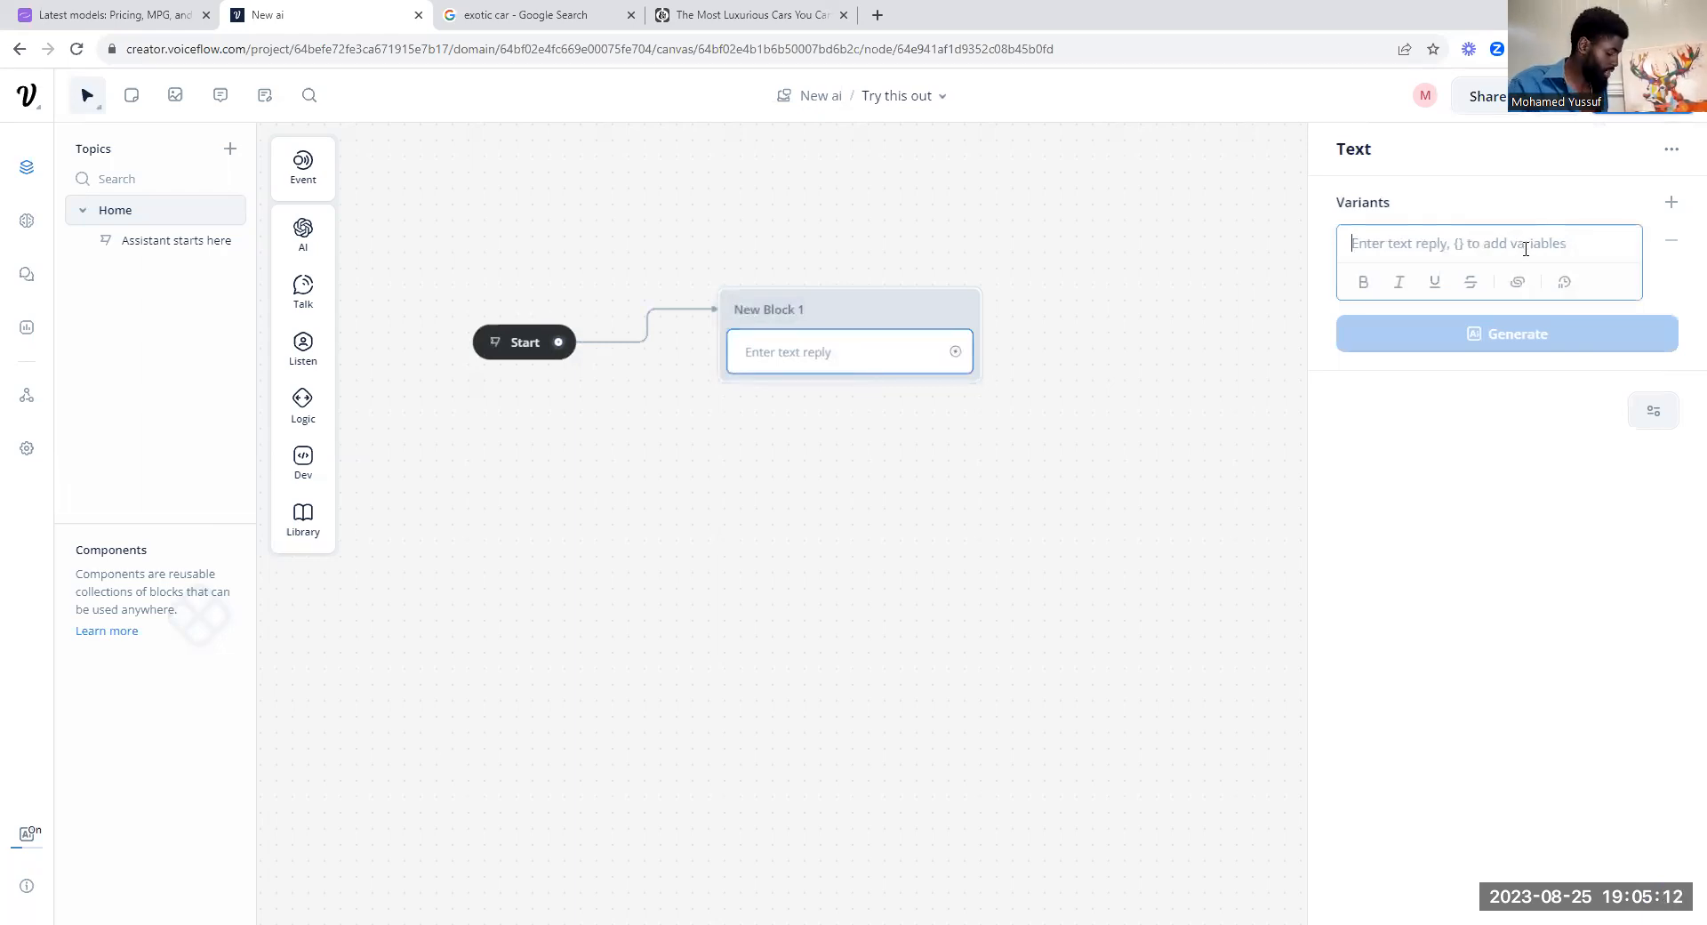
{"action": "type", "text": "H"}
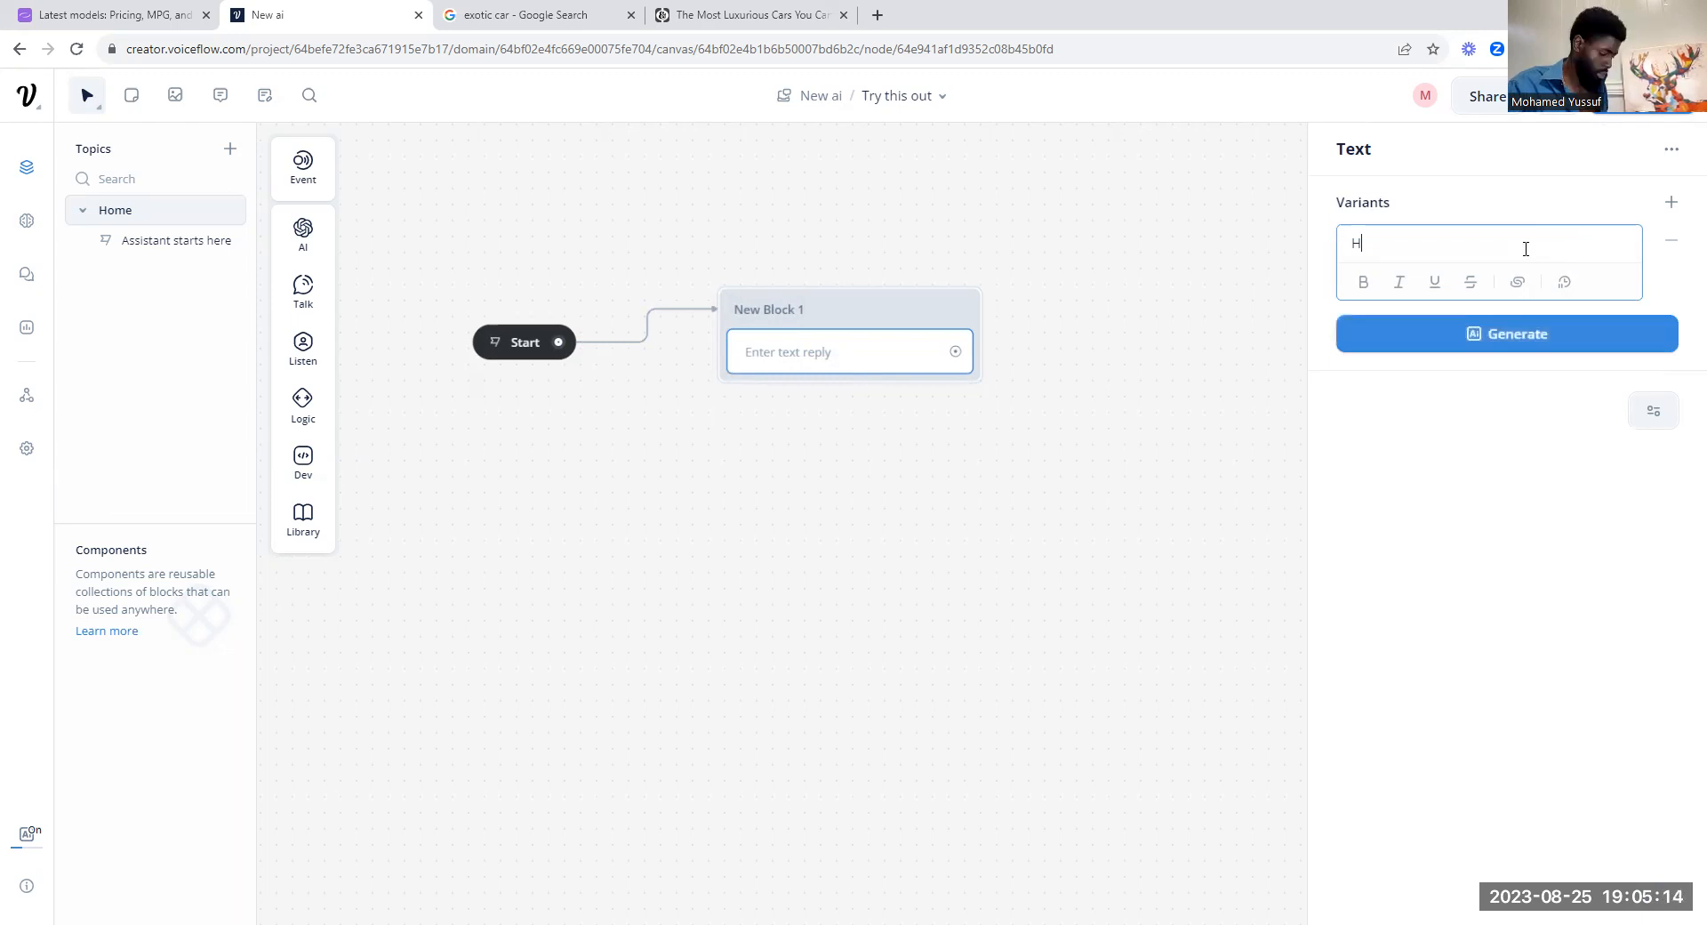
{"action": "type", "text": "ello,"}
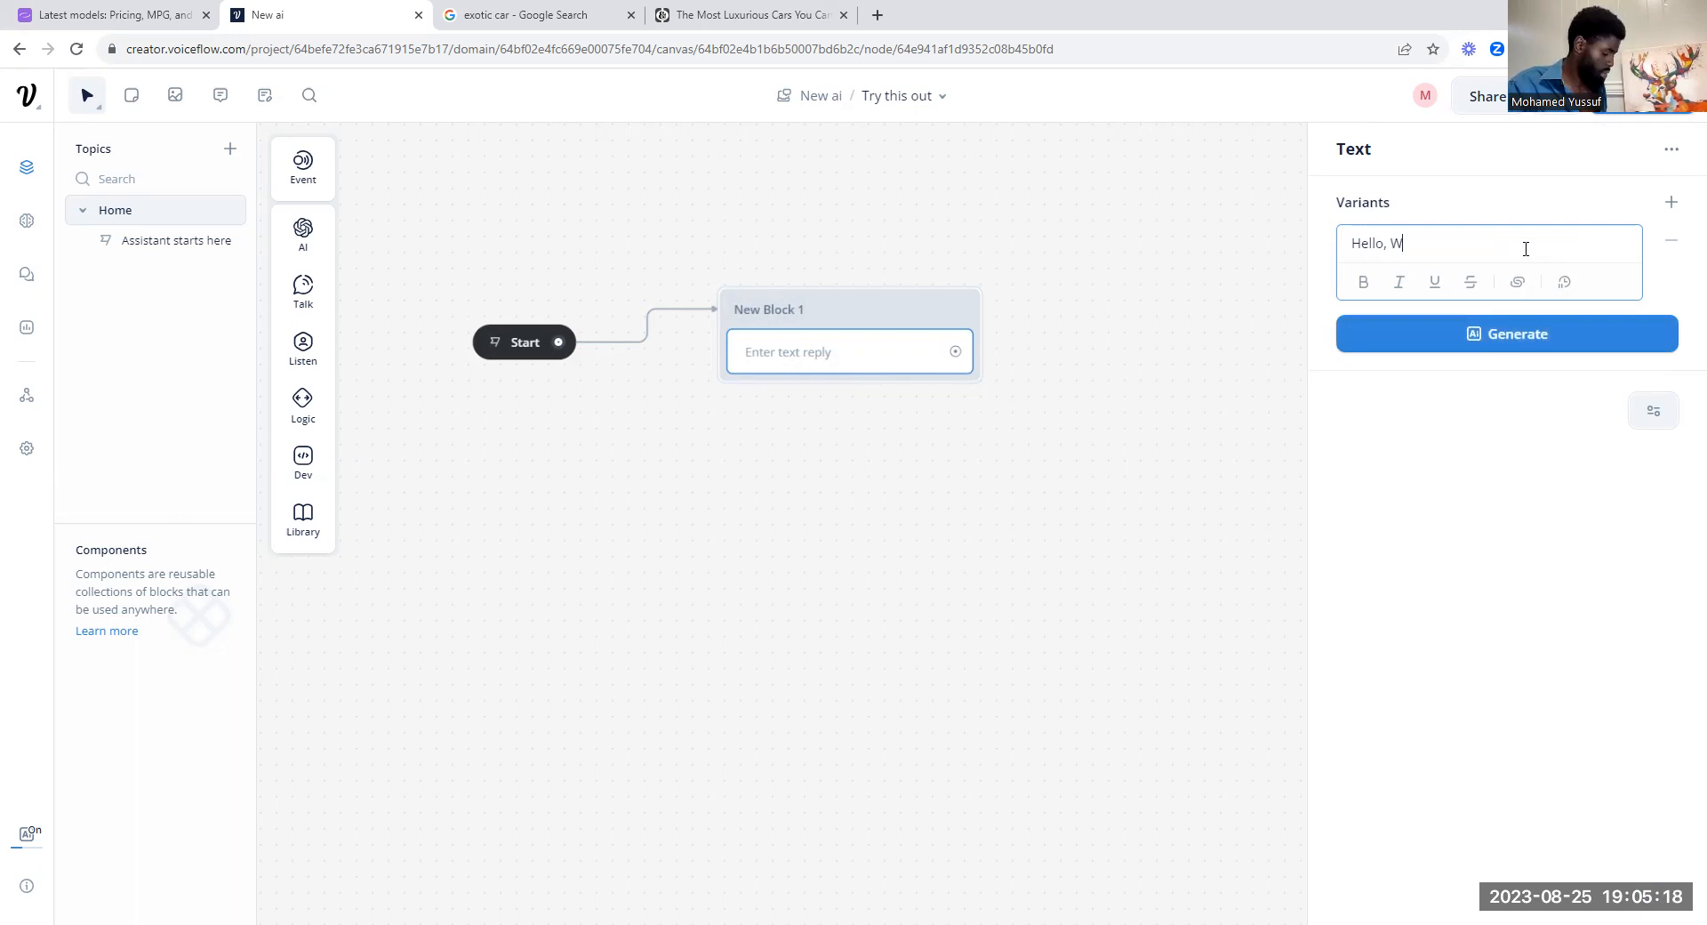
{"action": "type", "text": " Welcome To Sold"}
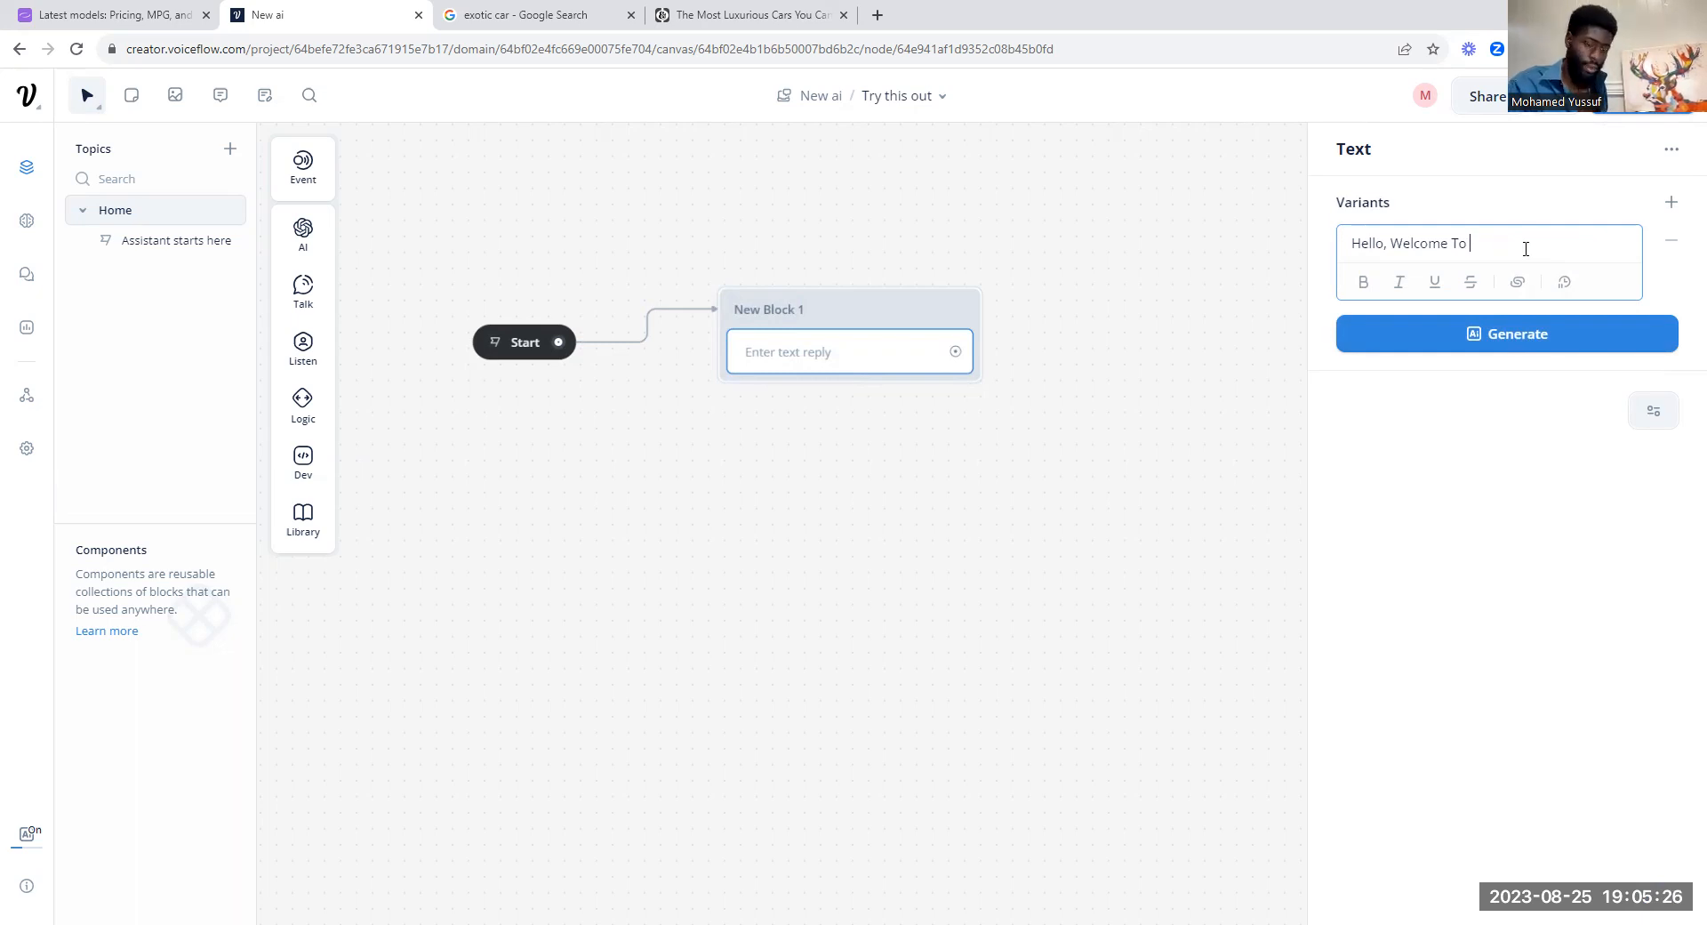
{"action": "type", "text": "\"SOLD BY AI\""}
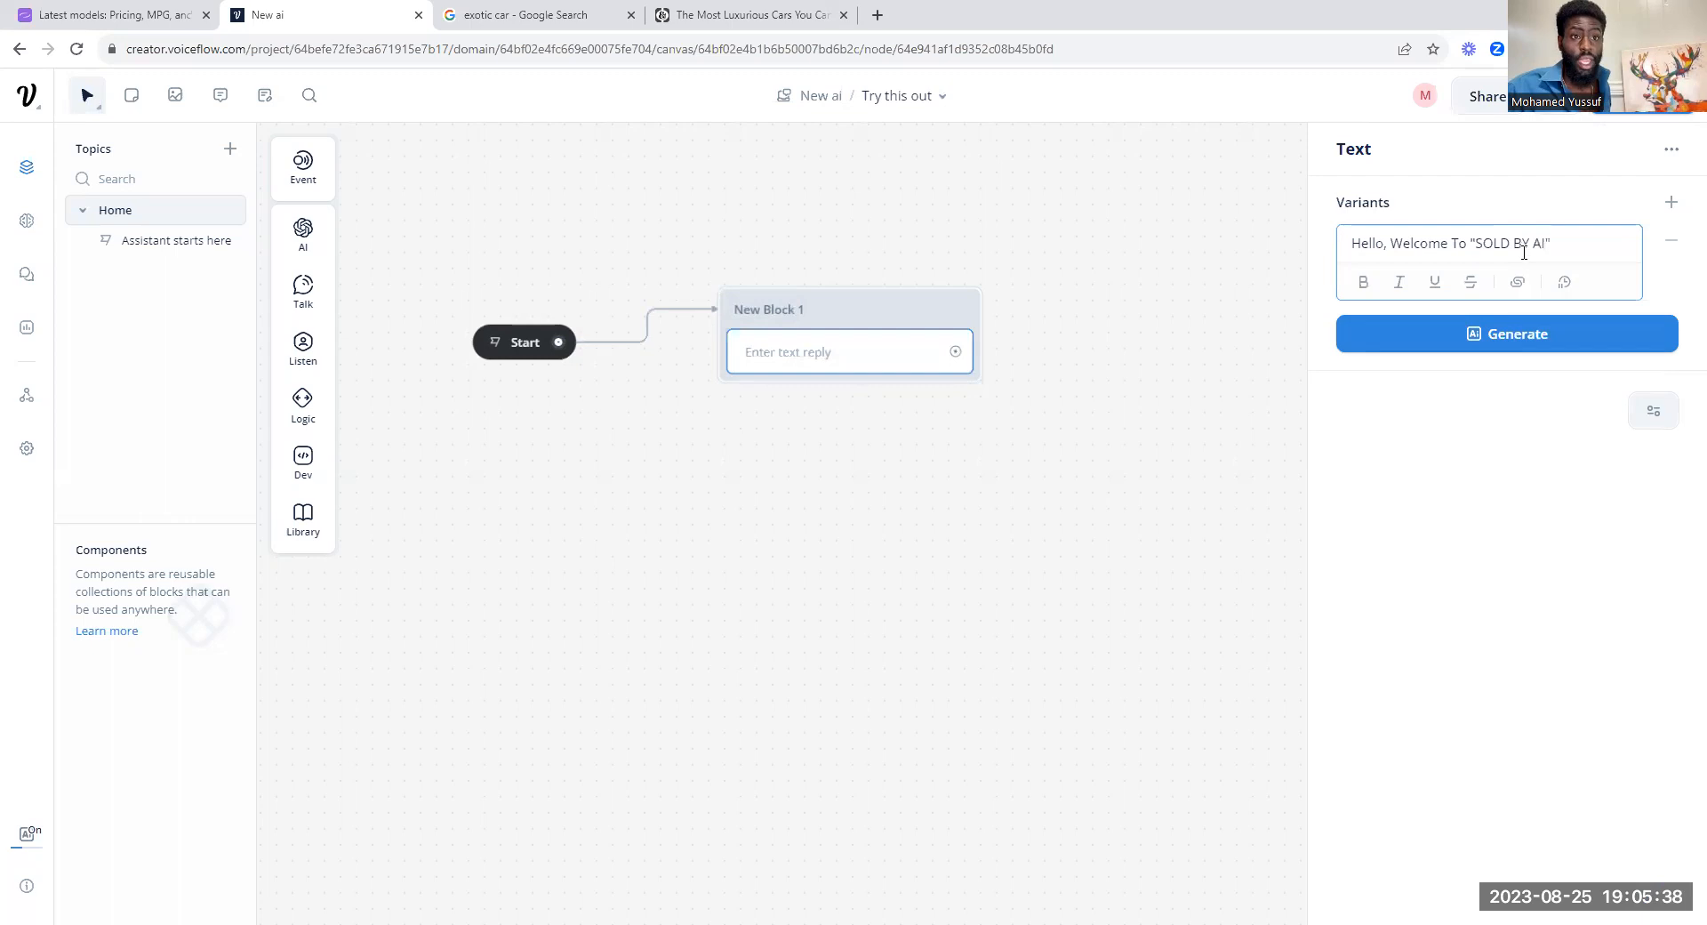
Step: Generate AI variants of the welcome message and keep them by closing the text editor
{"action": "left_click", "coordinate": [1531, 334]}
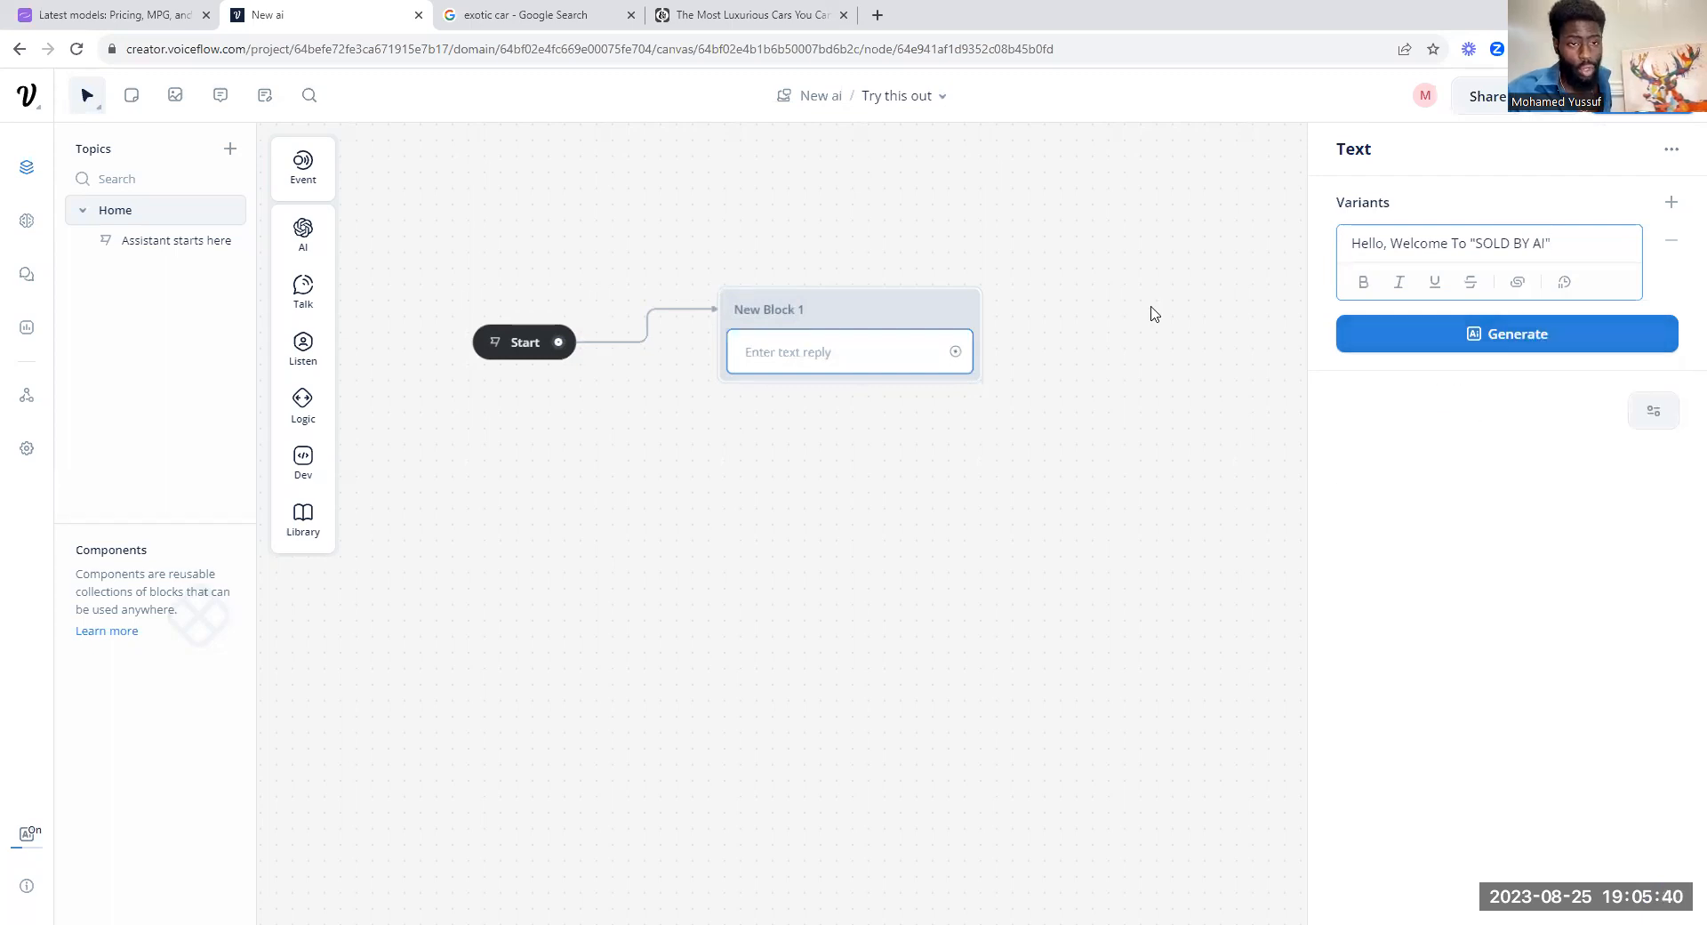
{"action": "mouse_move", "coordinate": [1483, 350]}
{"action": "left_click", "coordinate": [1442, 455]}
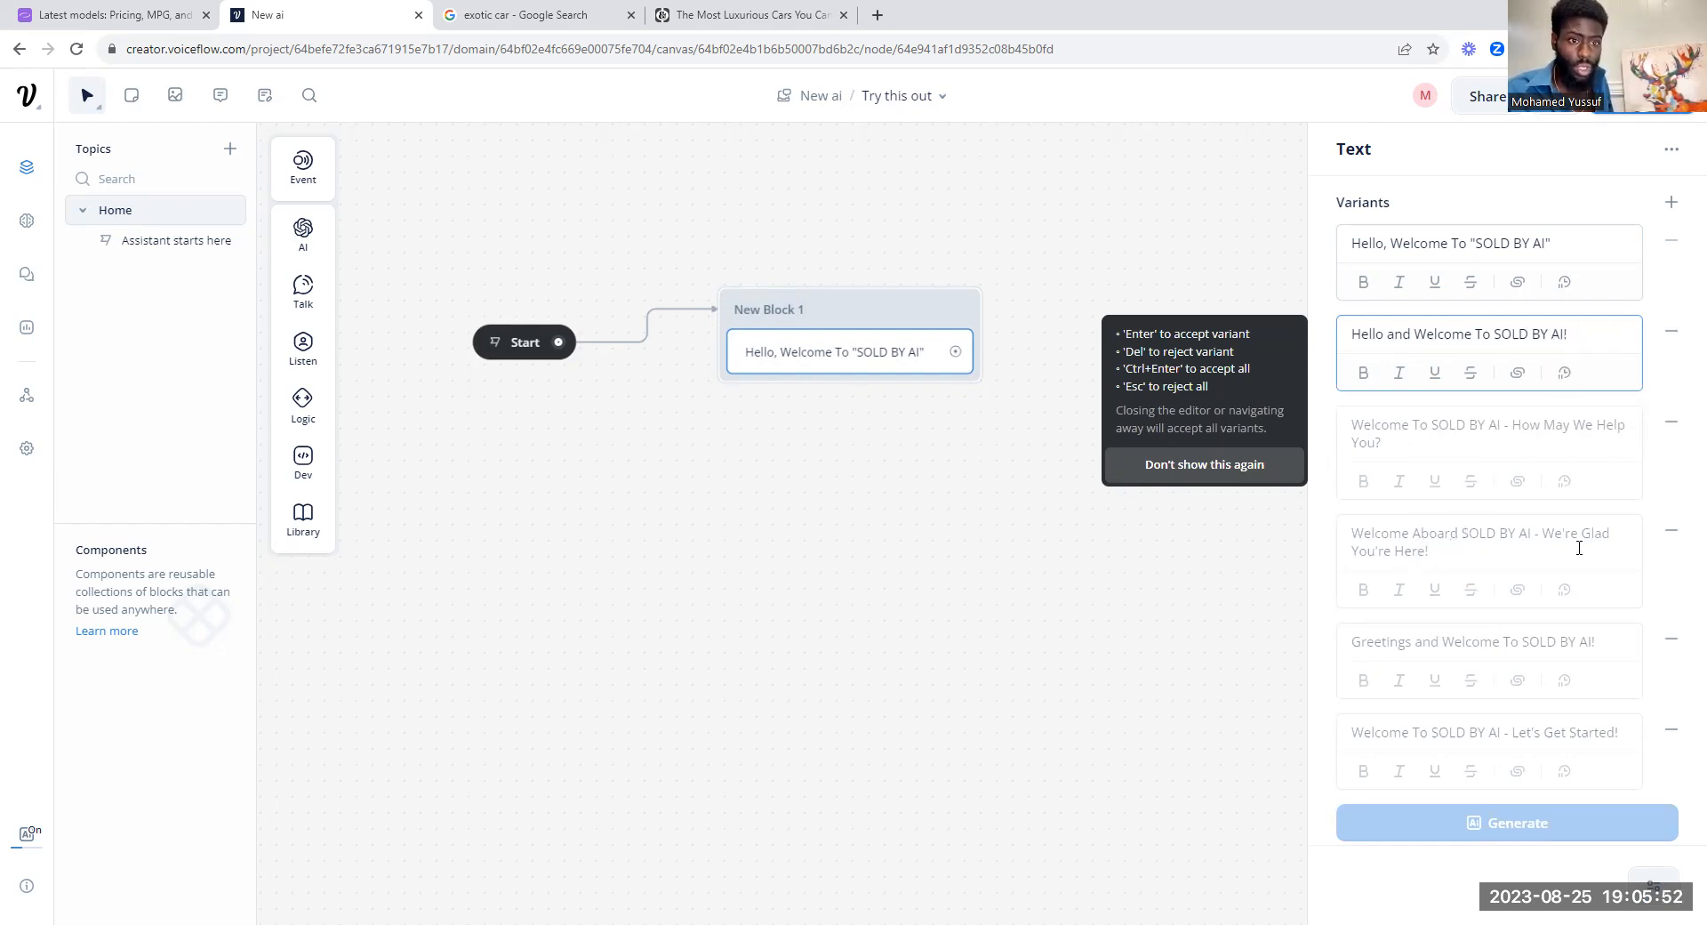
{"action": "left_click", "coordinate": [1029, 488]}
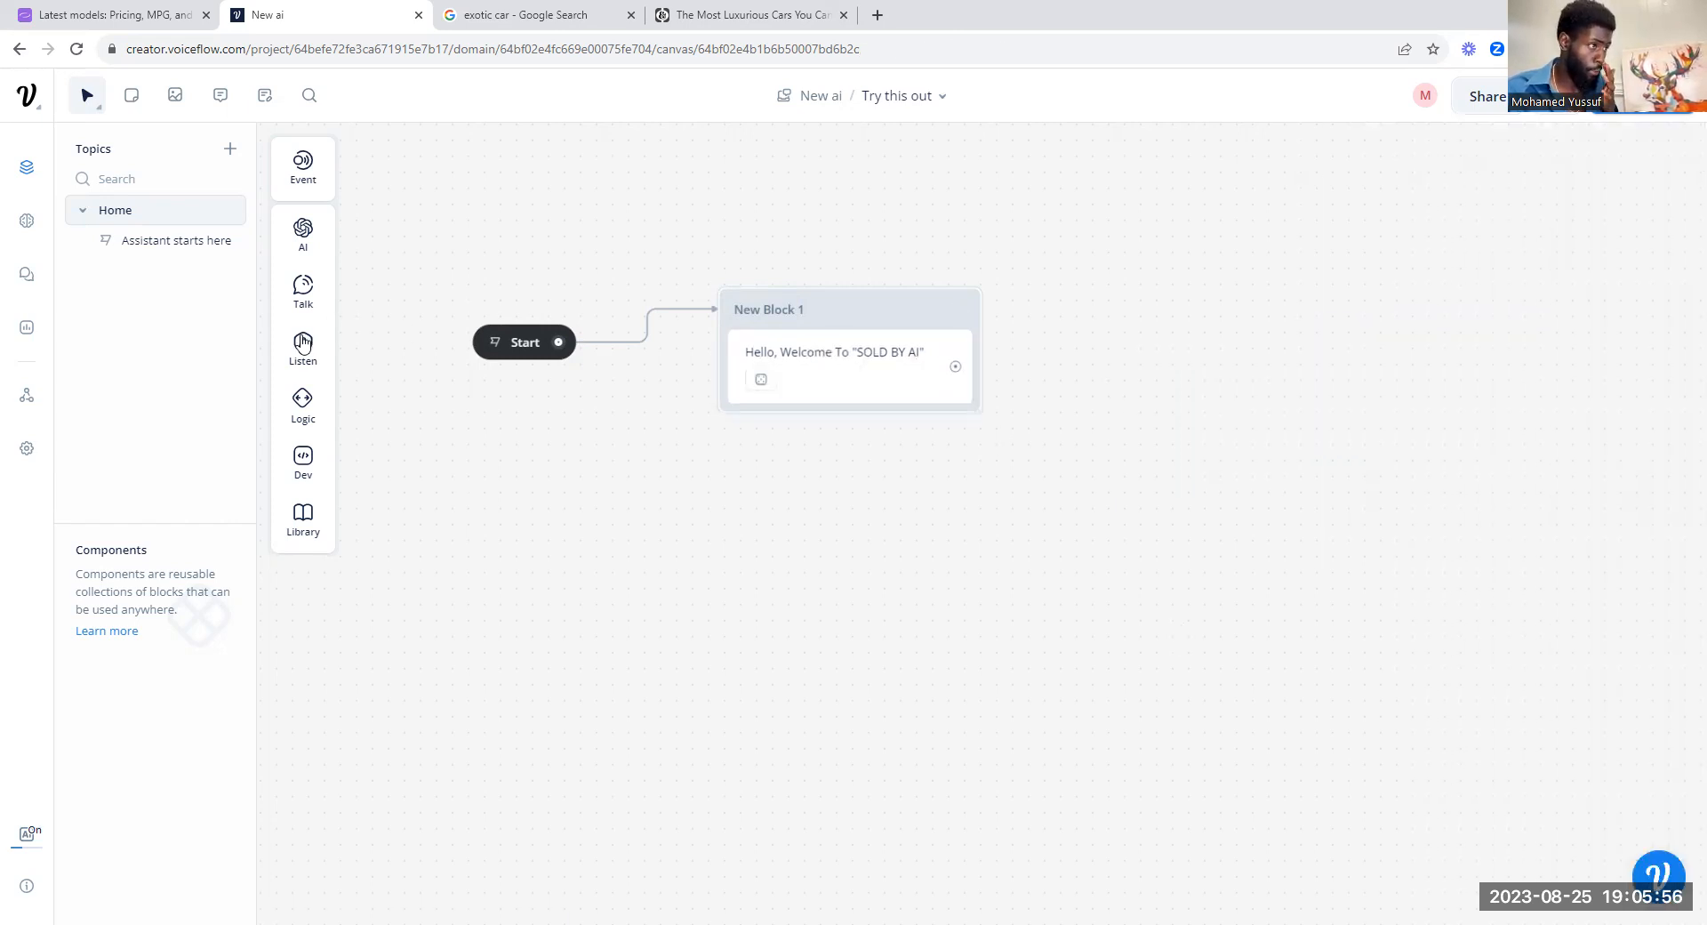
Step: Add a Carousel step beneath the welcome message in the same block
{"action": "mouse_move", "coordinate": [322, 336]}
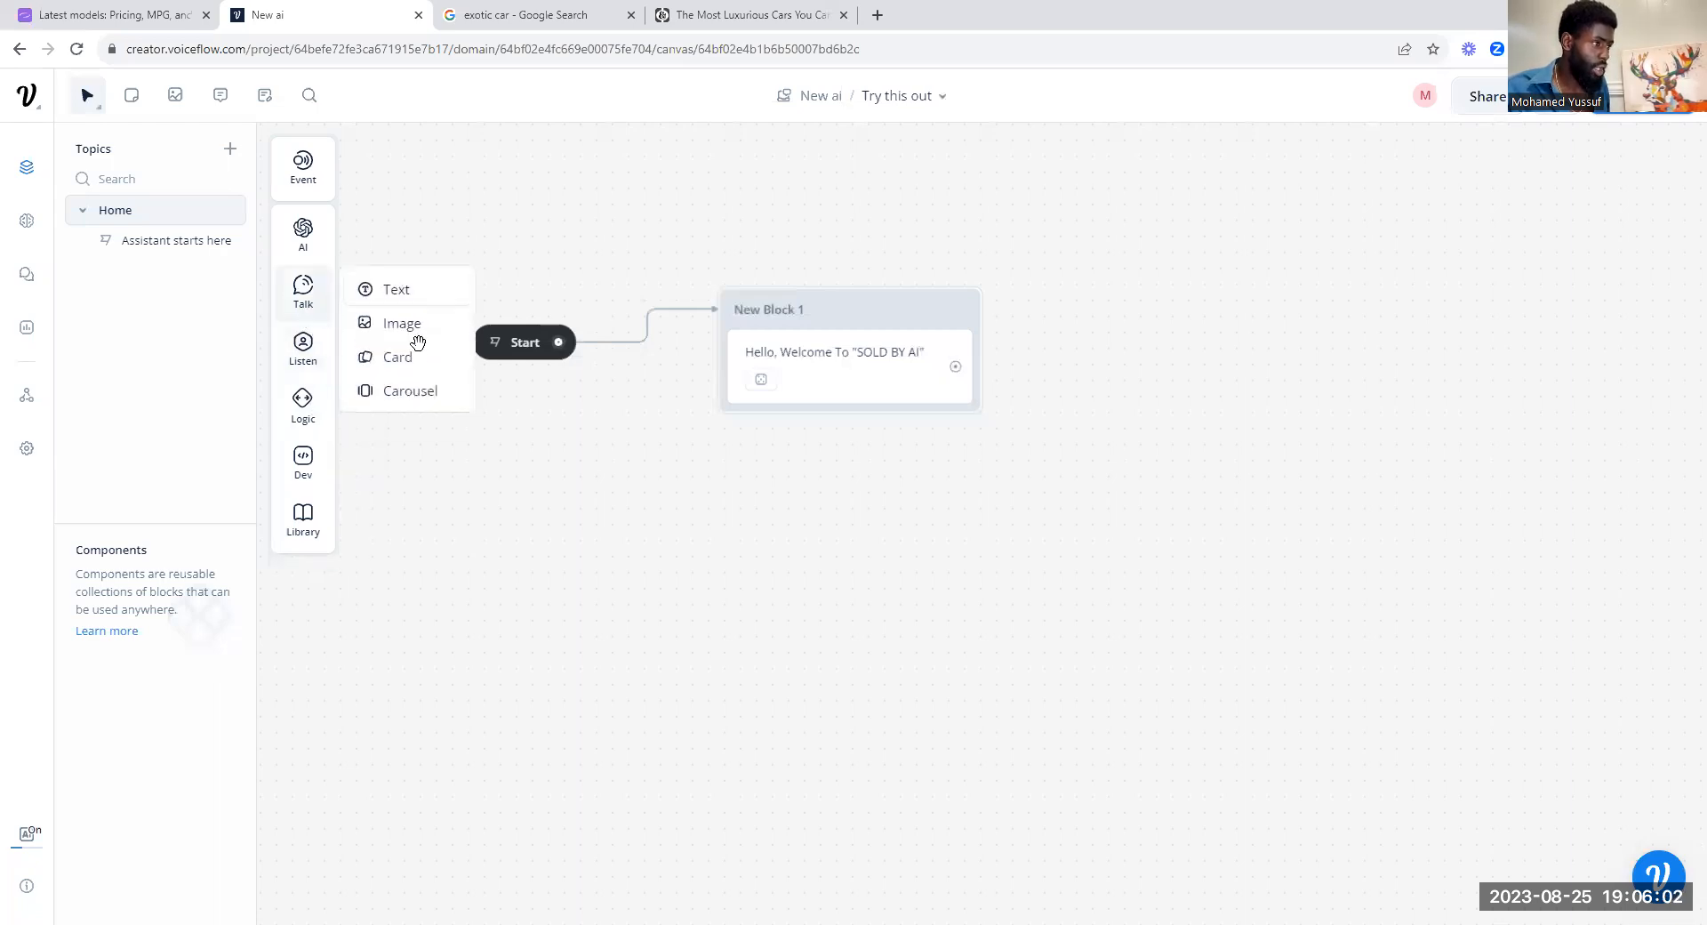
{"action": "left_click_drag", "start_coordinate": [424, 399], "coordinate": [876, 446]}
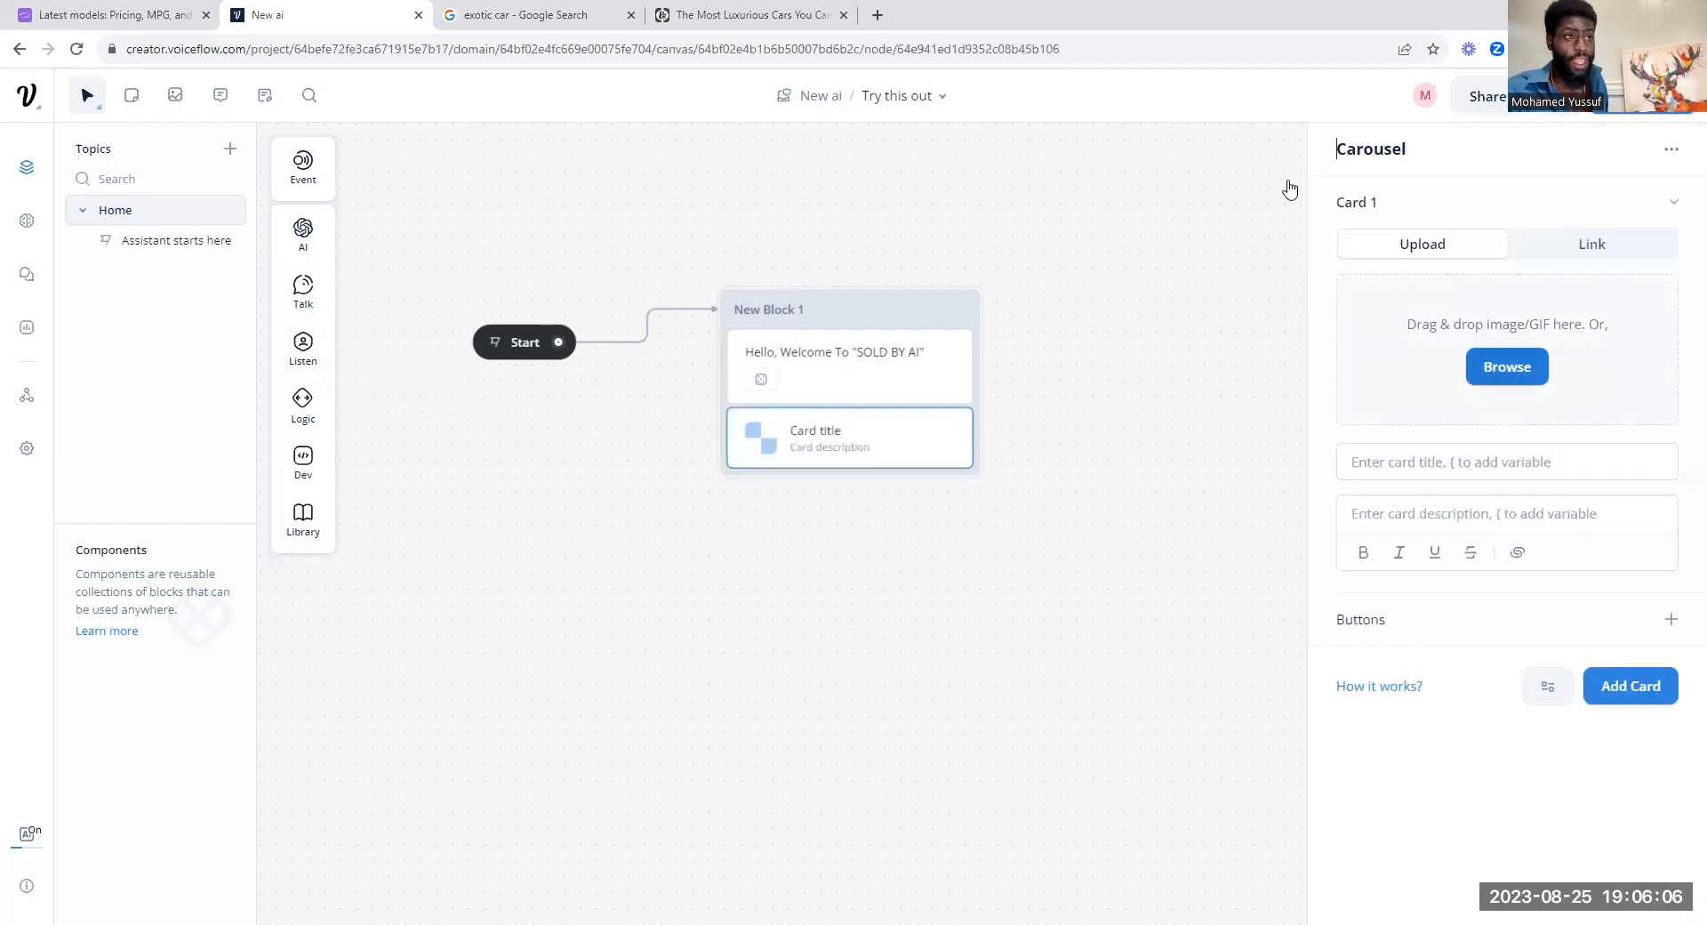
{"action": "left_click", "coordinate": [744, 15]}
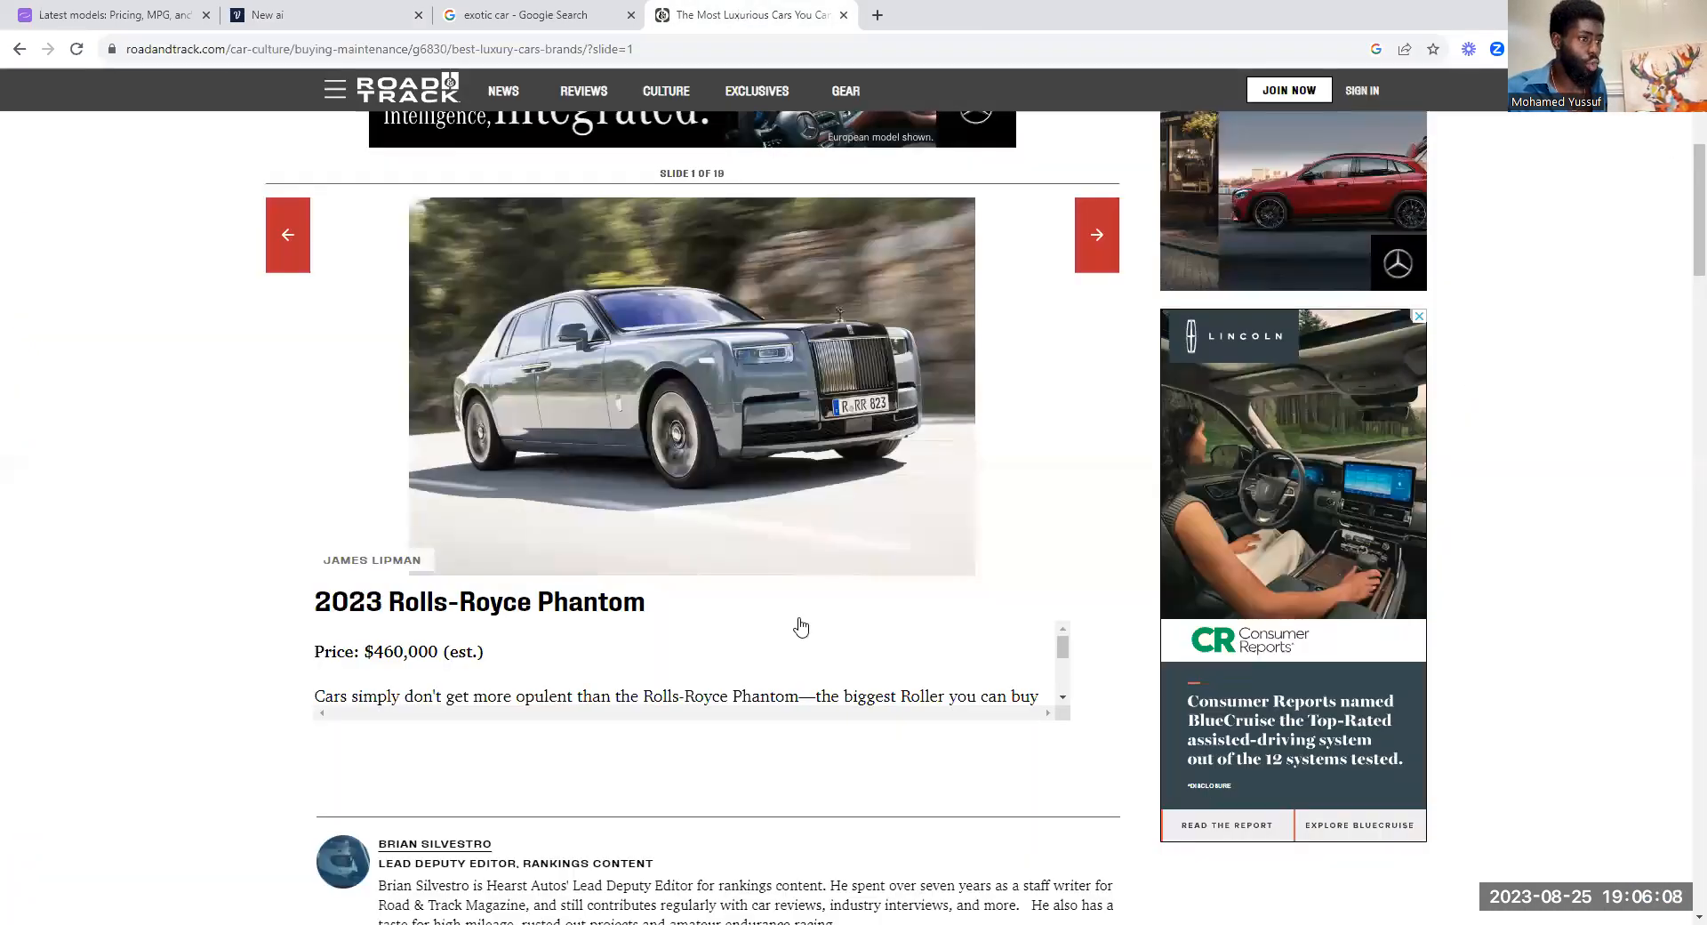
{"action": "key", "text": "ctrl+shift+Tab"}
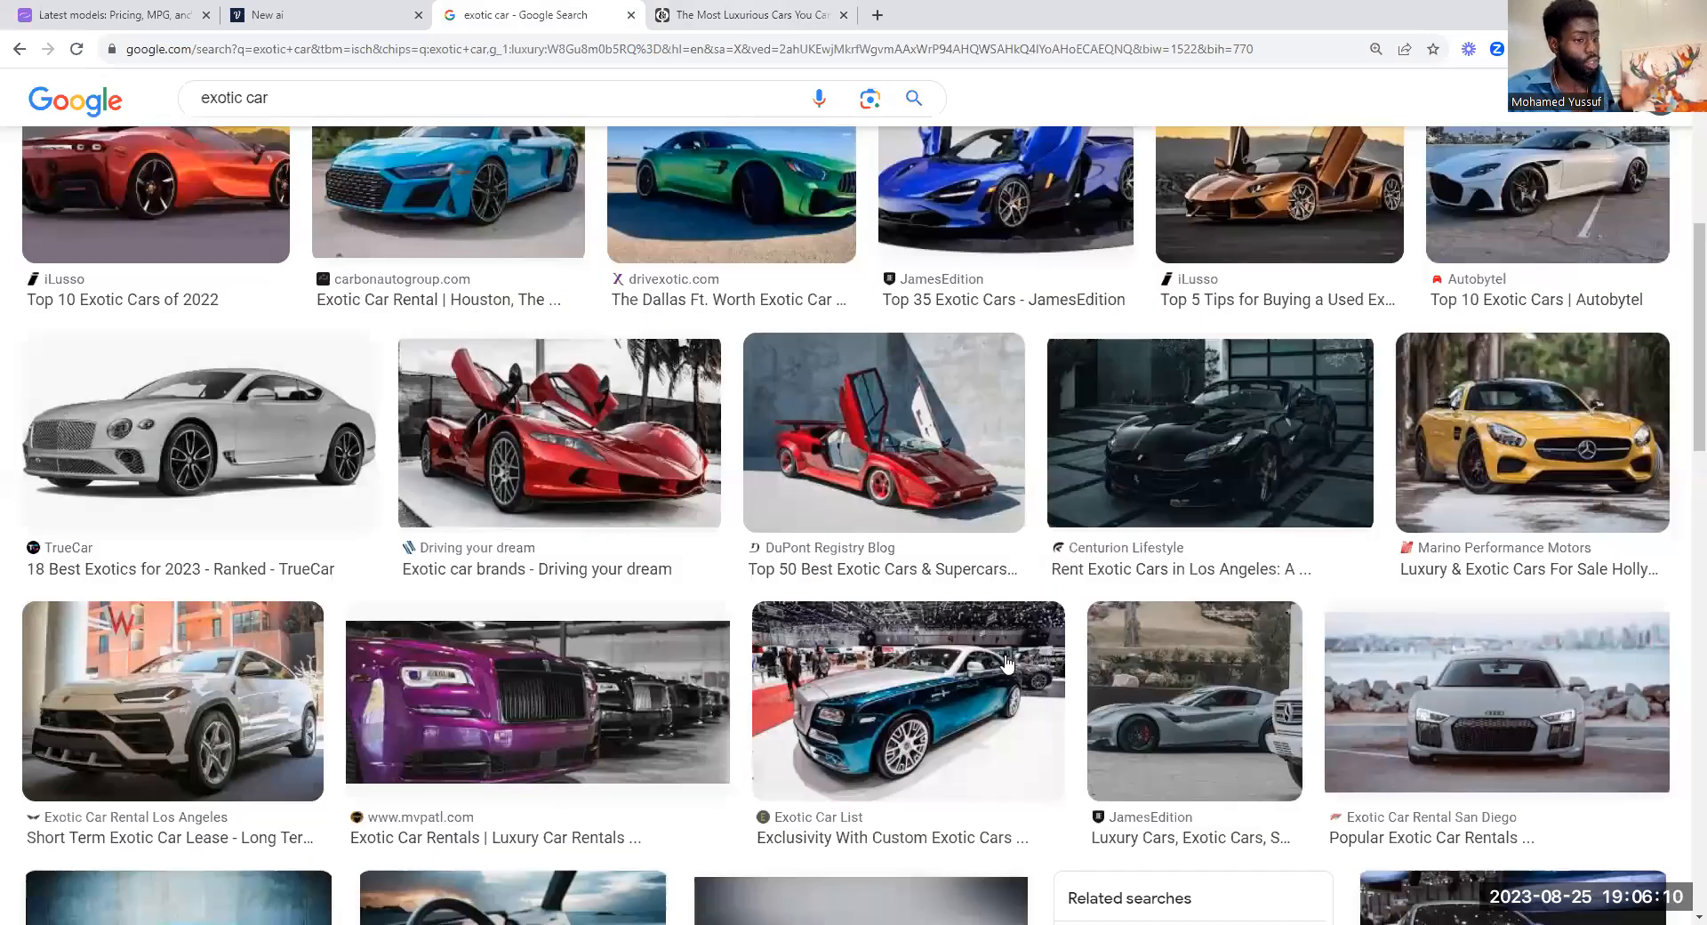
{"action": "scroll", "coordinate": [1007, 662], "scroll_direction": "up", "scroll_amount": 1}
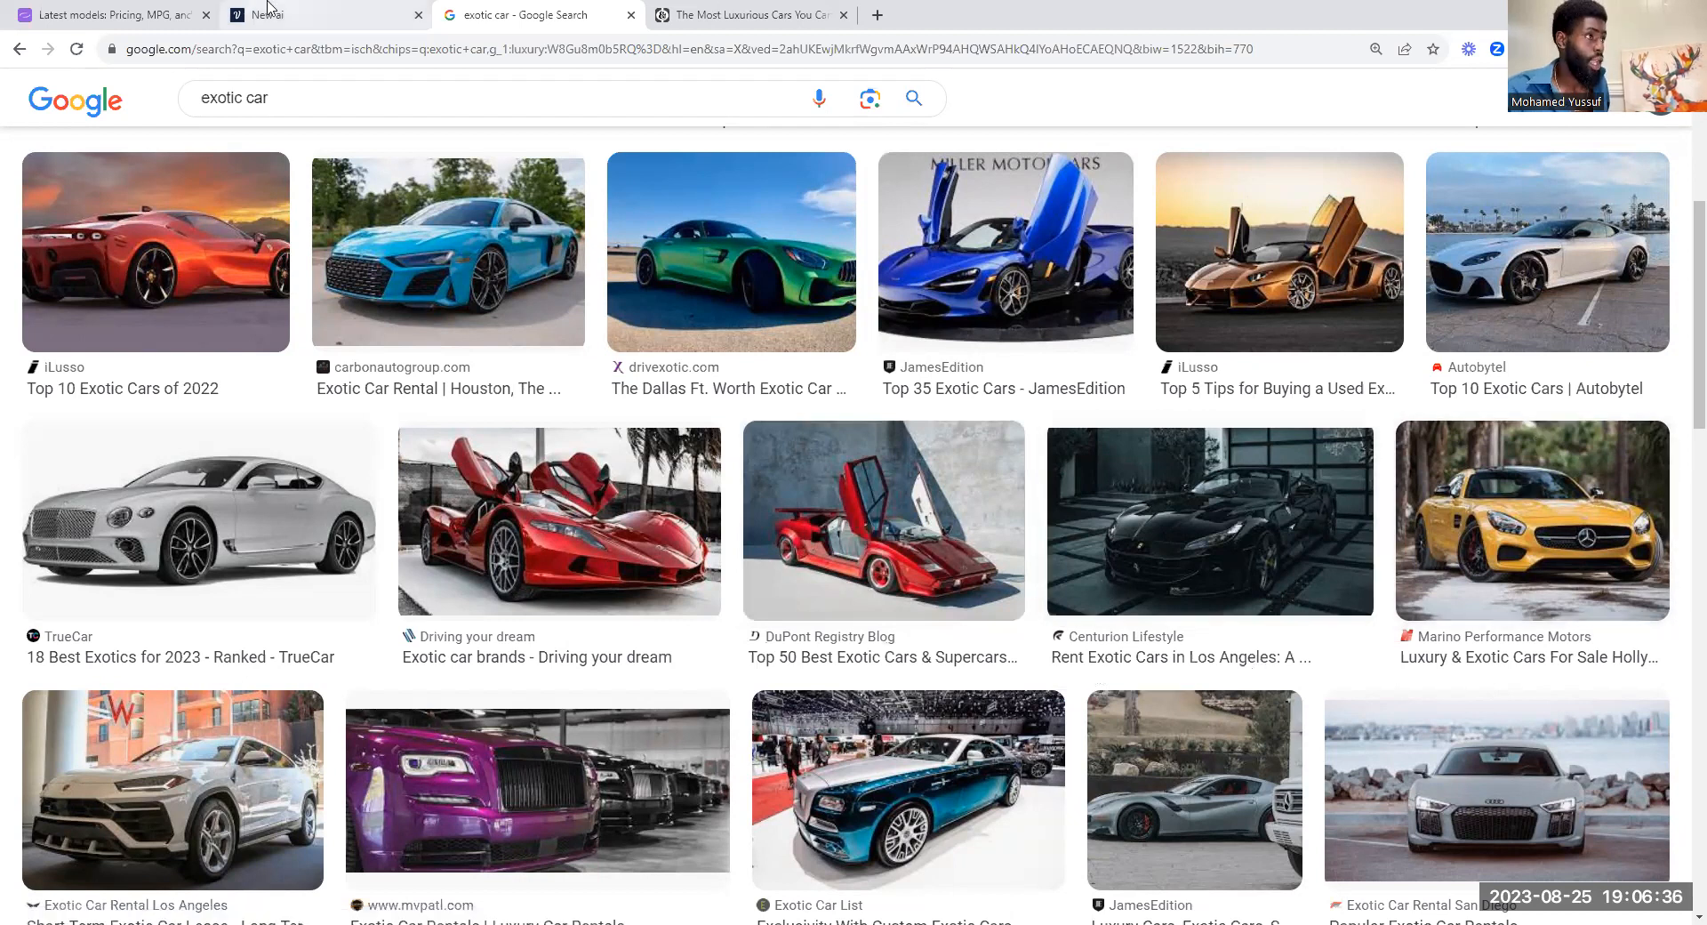
Step: Return to the Voiceflow project and upload the yellow car picture download (6).jpg as the image of carousel Card 1
{"action": "left_click", "coordinate": [294, 14]}
{"action": "left_click", "coordinate": [1502, 374]}
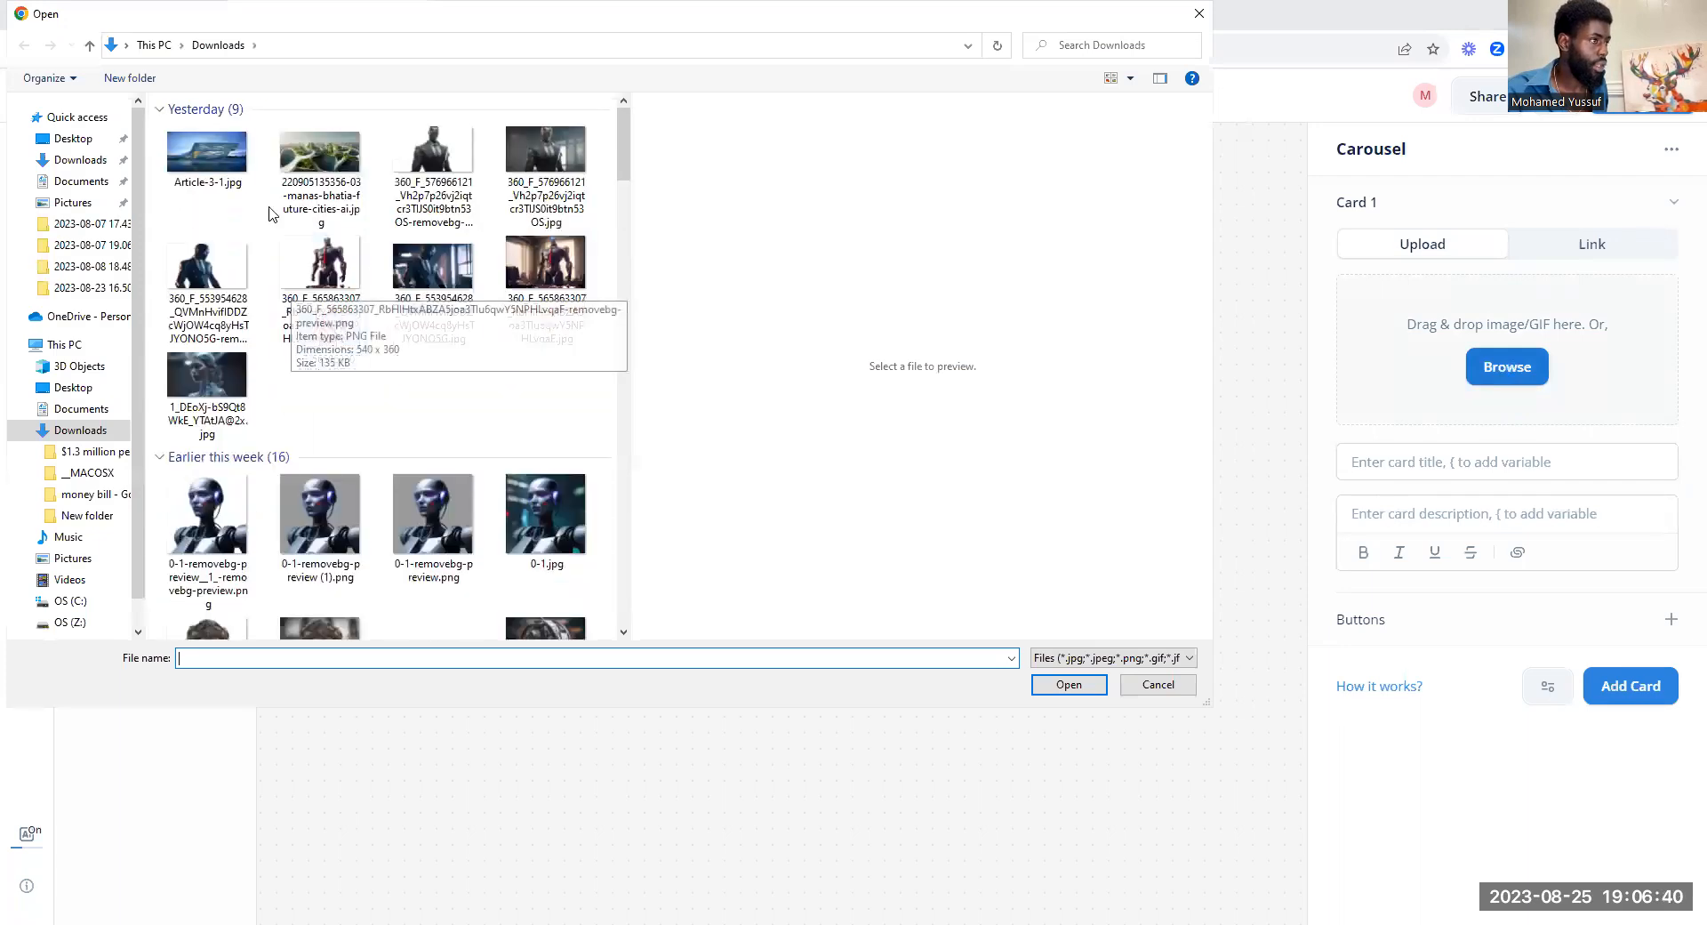
{"action": "left_click", "coordinate": [233, 272]}
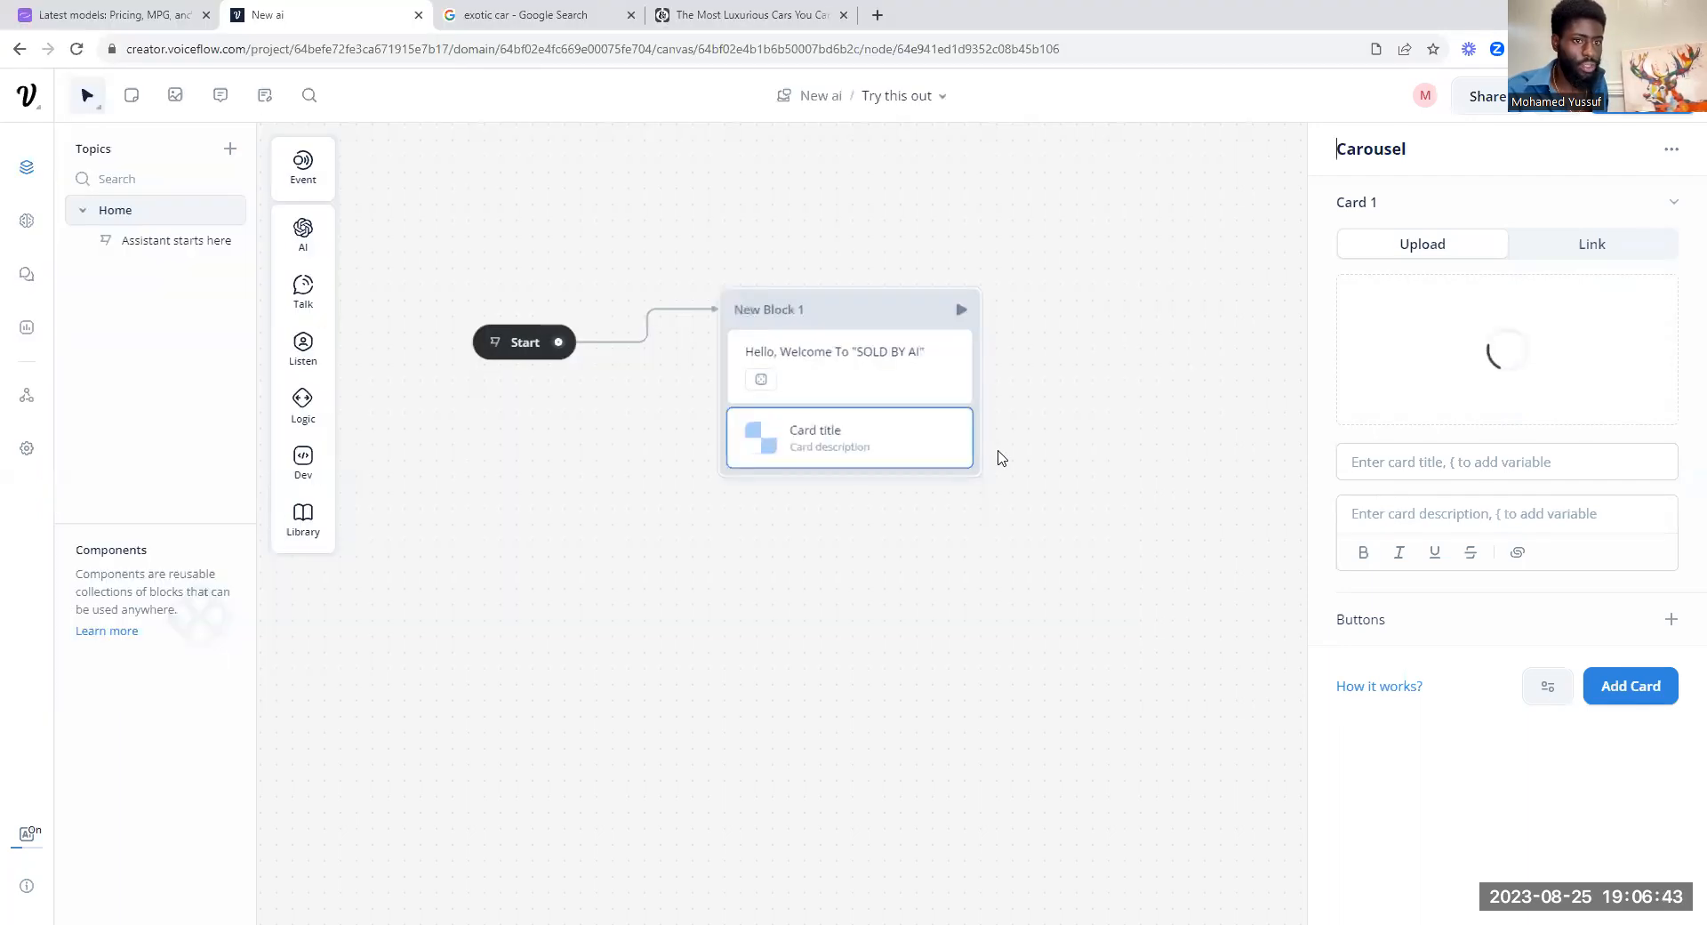
{"action": "double_click", "coordinate": [233, 274]}
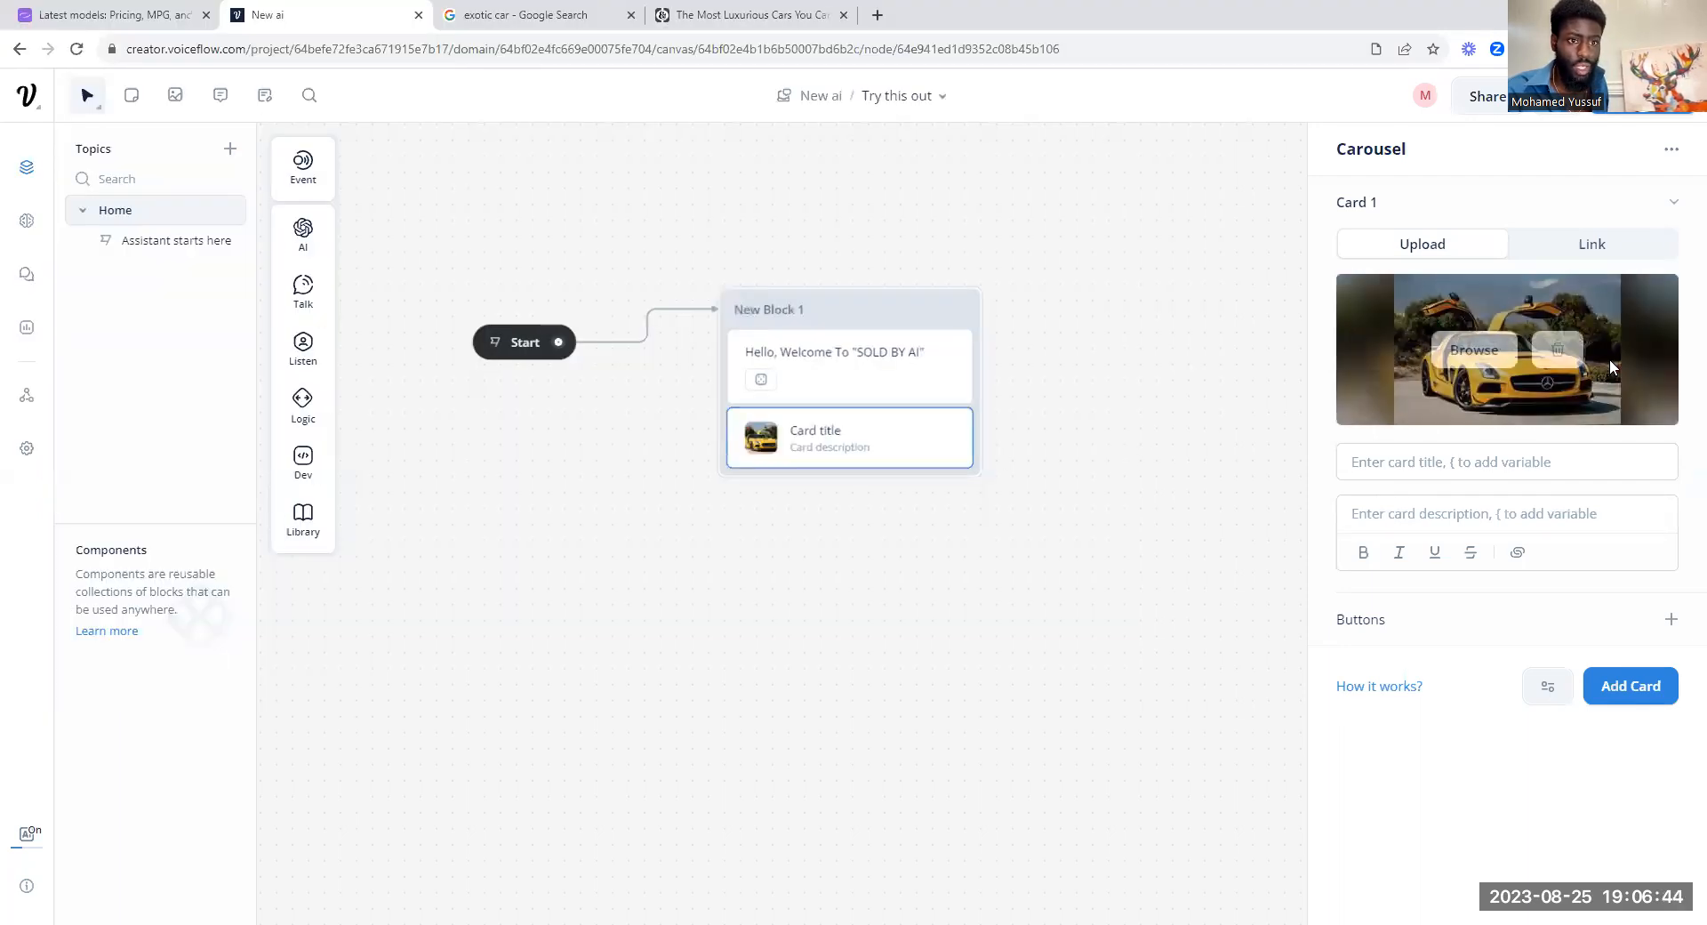
Step: Copy the heading "2023 Rolls-Royce Phantom" from the Road & Track luxury cars article
{"action": "left_click", "coordinate": [1486, 455]}
{"action": "left_click", "coordinate": [751, 14]}
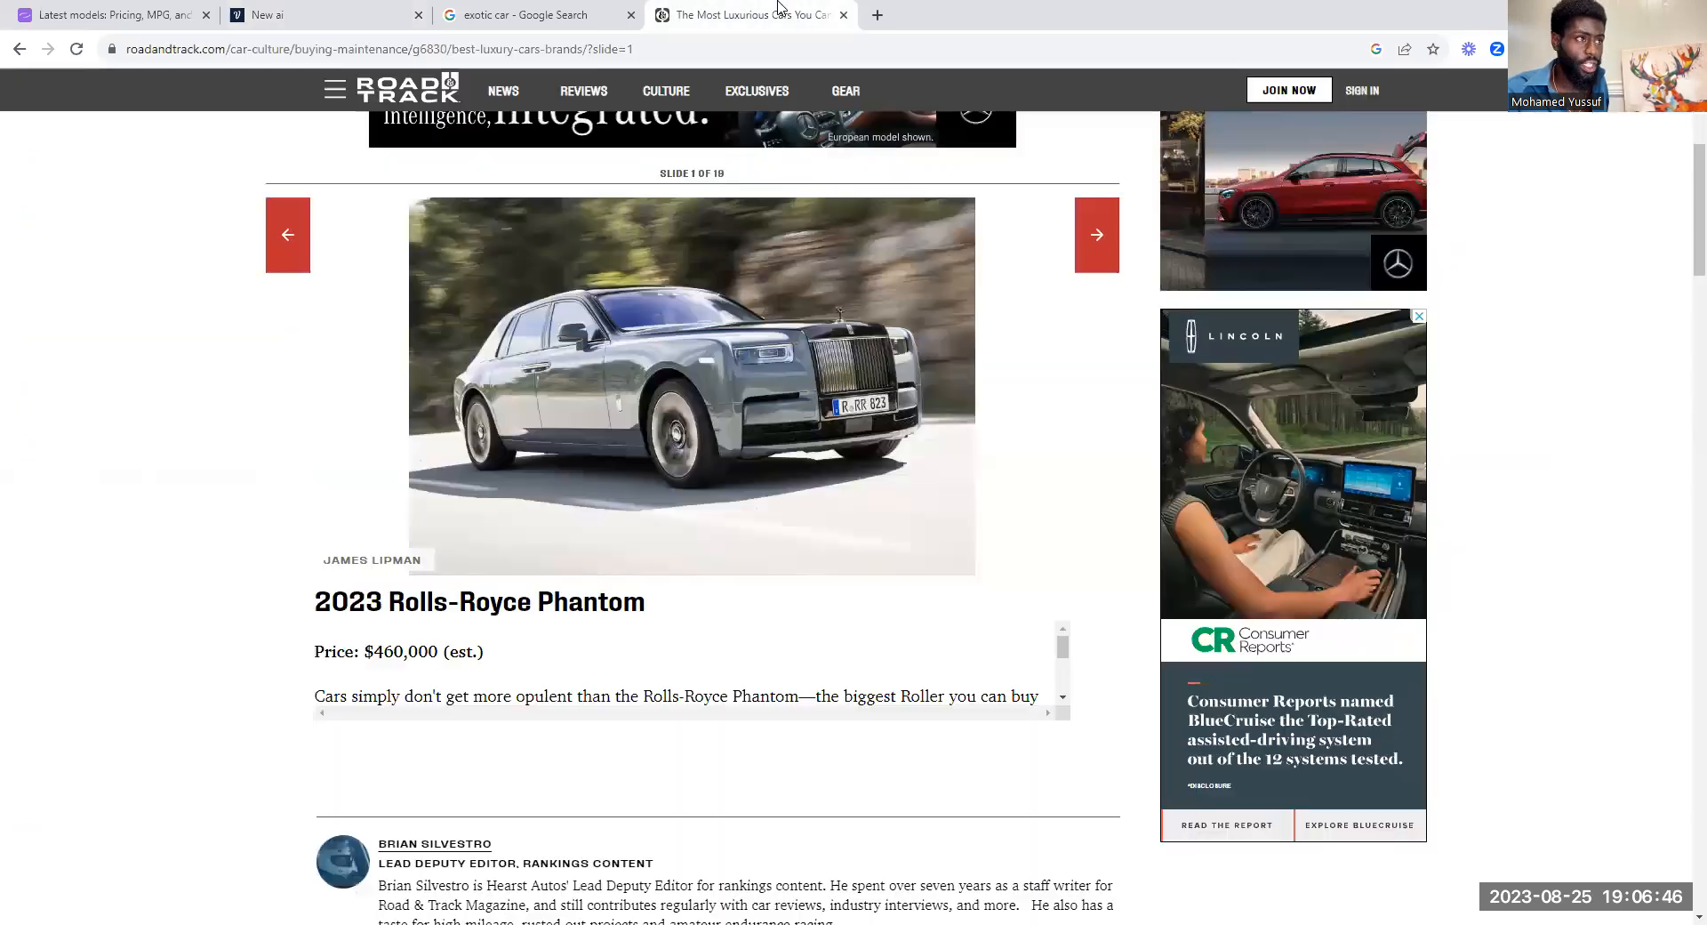
{"action": "left_click_drag", "start_coordinate": [503, 620], "coordinate": [603, 611]}
{"action": "right_click", "coordinate": [603, 612]}
{"action": "left_click", "coordinate": [624, 625]}
Step: Back in the Voiceflow project, paste "2023 Rolls-Royce Phantom" as the description of Card 1
{"action": "left_click", "coordinate": [355, 14]}
{"action": "left_click", "coordinate": [507, 11]}
{"action": "left_click", "coordinate": [356, 14]}
{"action": "right_click", "coordinate": [1442, 459]}
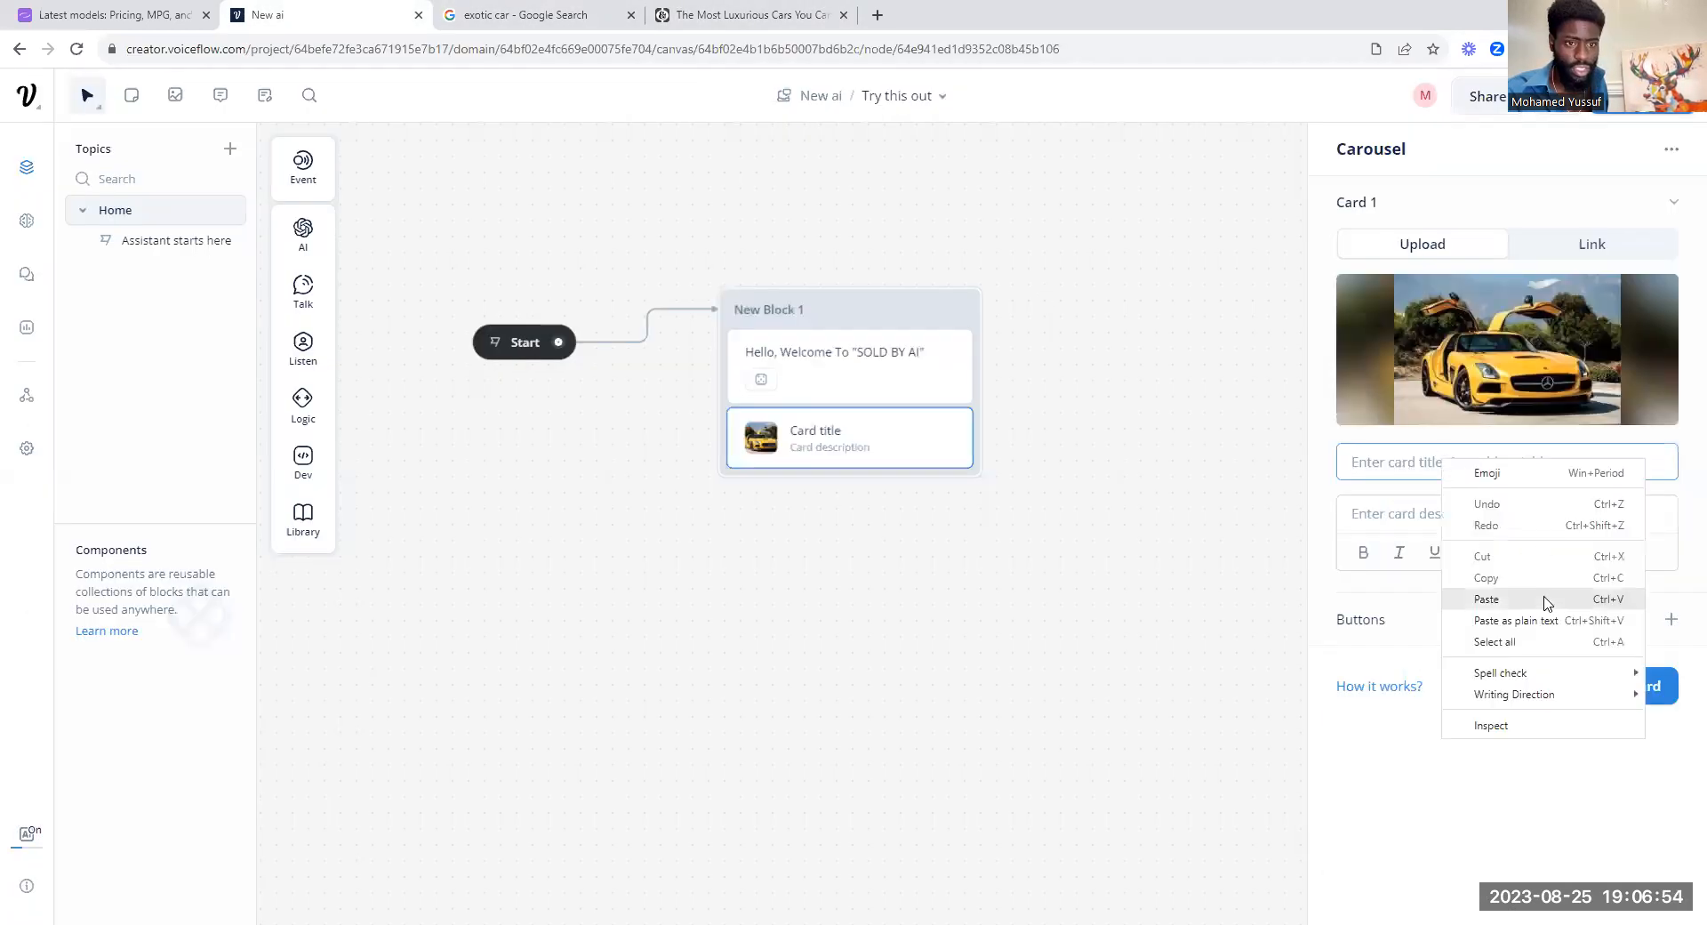
{"action": "left_click", "coordinate": [1405, 516]}
{"action": "right_click", "coordinate": [1405, 467]}
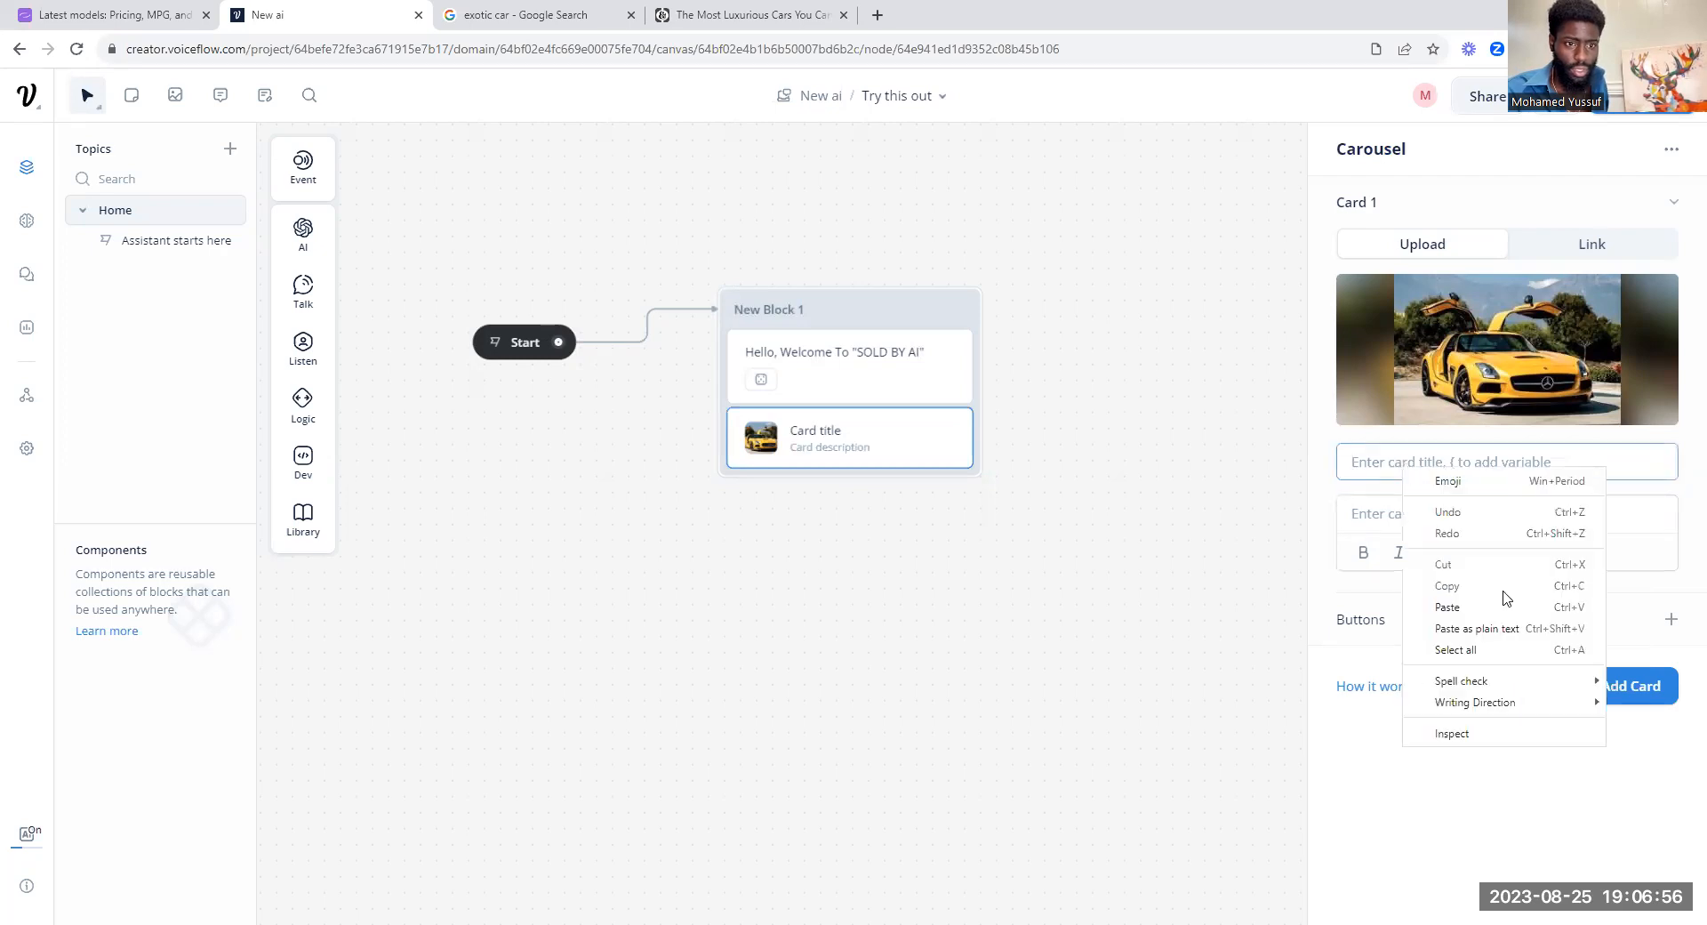
{"action": "left_click", "coordinate": [1384, 522]}
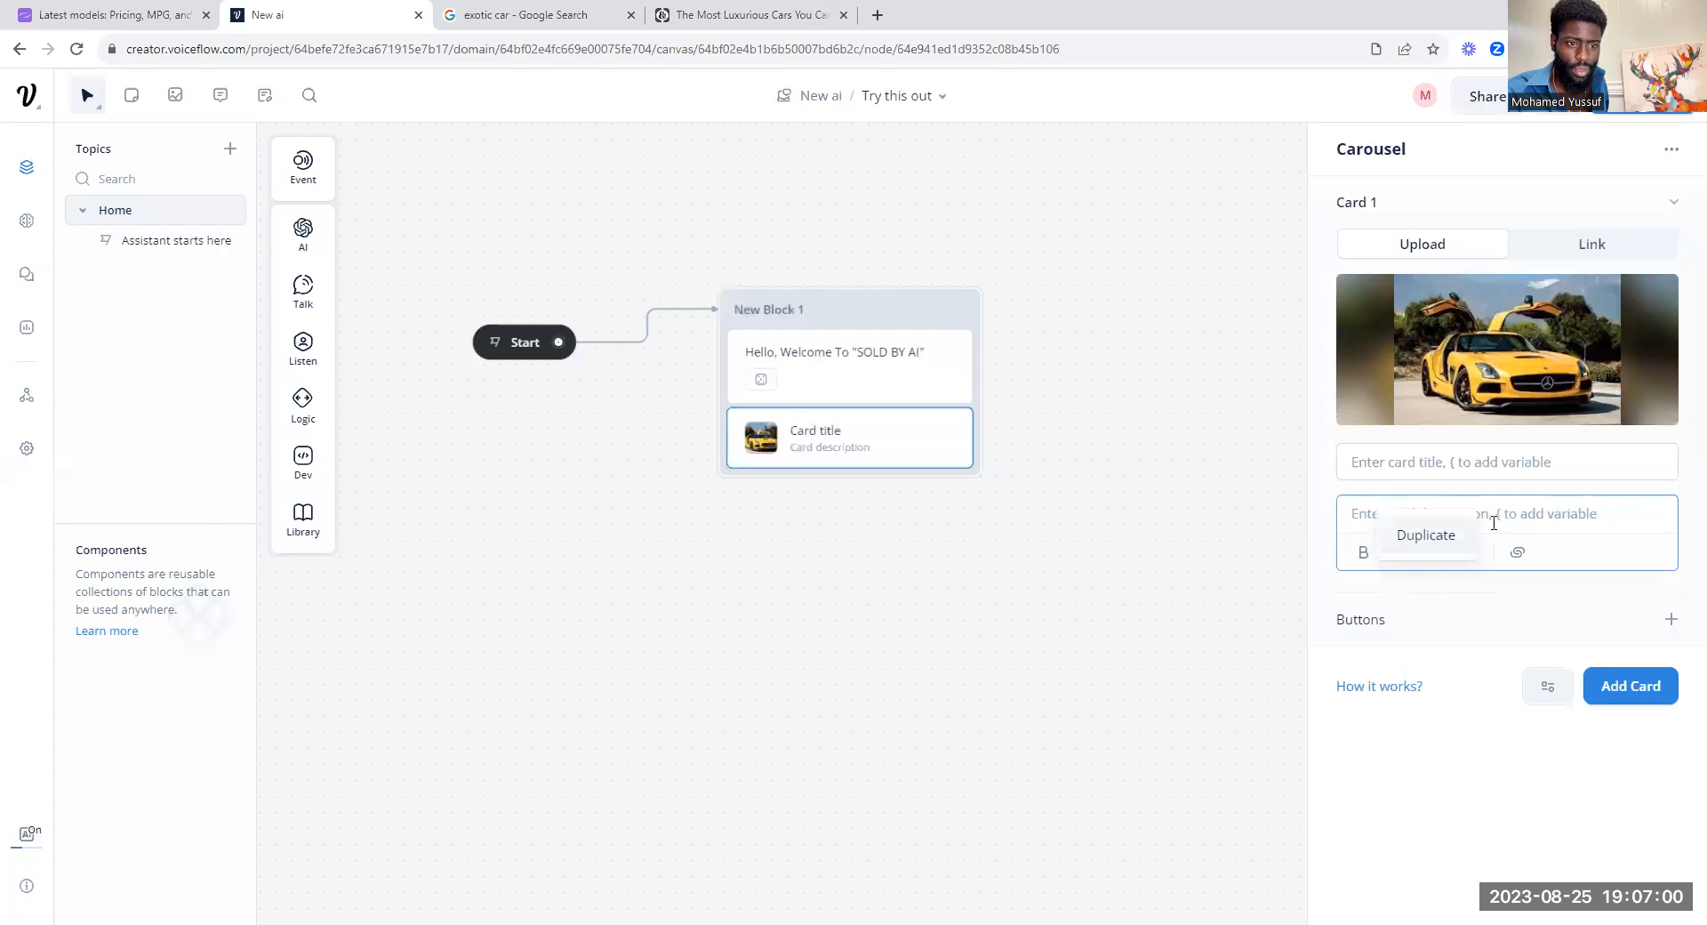
{"action": "key", "text": "ctrl+v"}
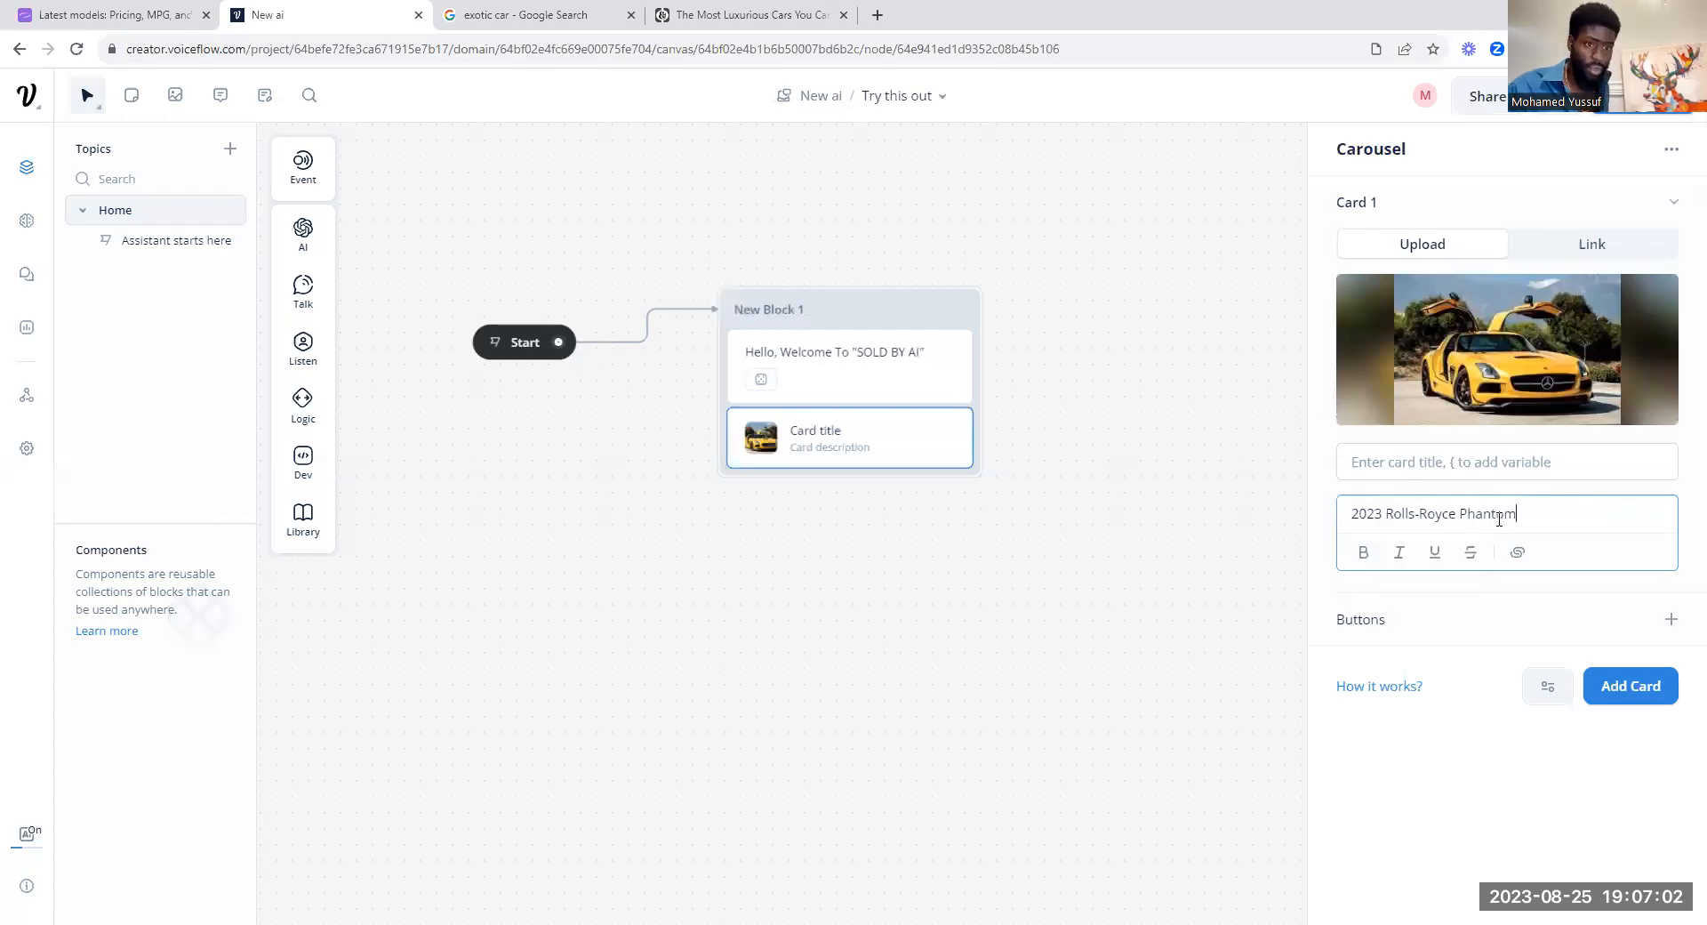
Step: Copy "Price: $460,000" from the Road & Track article and paste it as the title of Card 1 in Voiceflow
{"action": "left_click", "coordinate": [1446, 462]}
{"action": "left_click", "coordinate": [685, 13]}
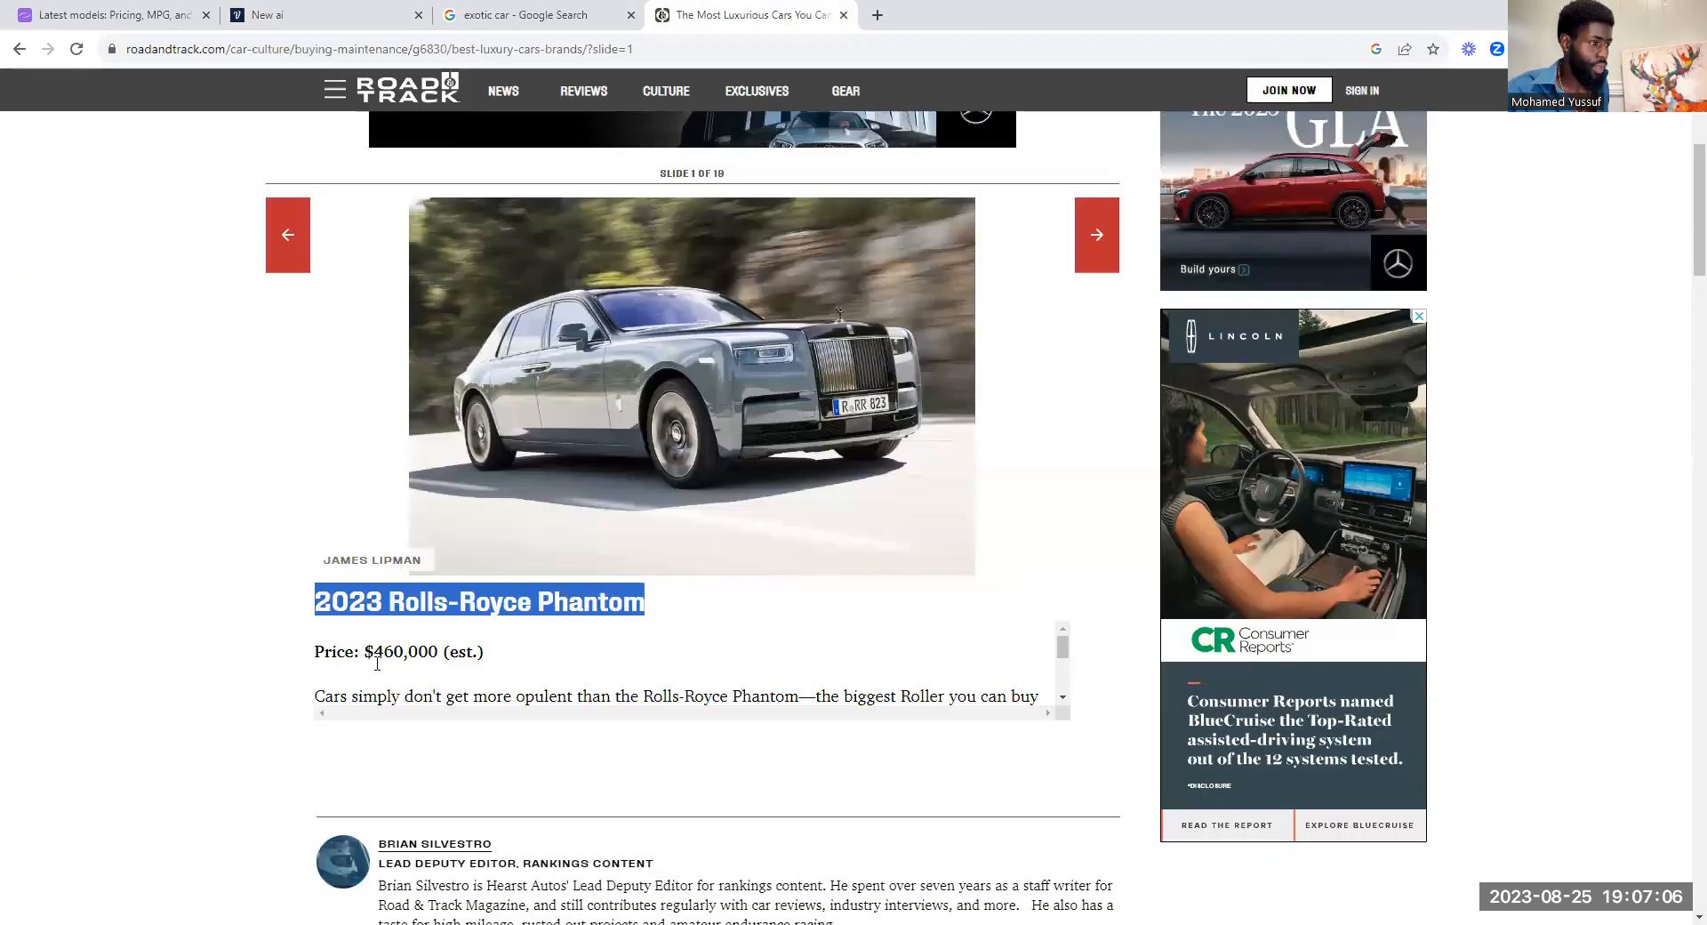
{"action": "left_click_drag", "start_coordinate": [314, 652], "coordinate": [440, 655]}
{"action": "right_click", "coordinate": [430, 653]}
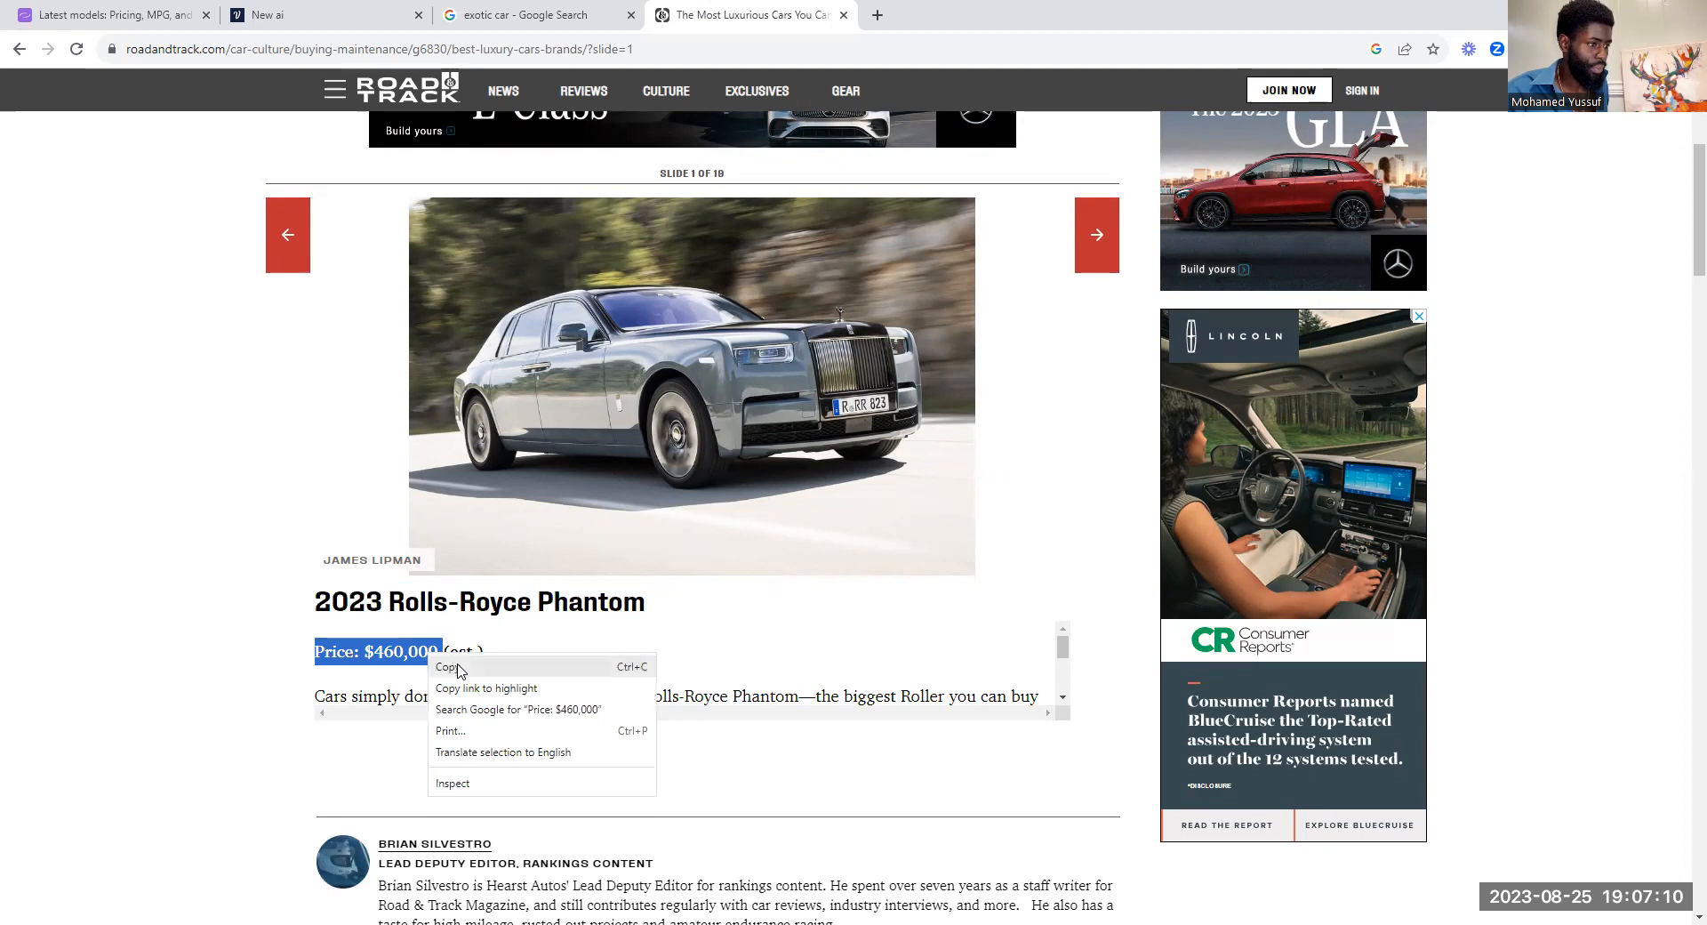
{"action": "left_click", "coordinate": [471, 660]}
{"action": "left_click", "coordinate": [267, 14]}
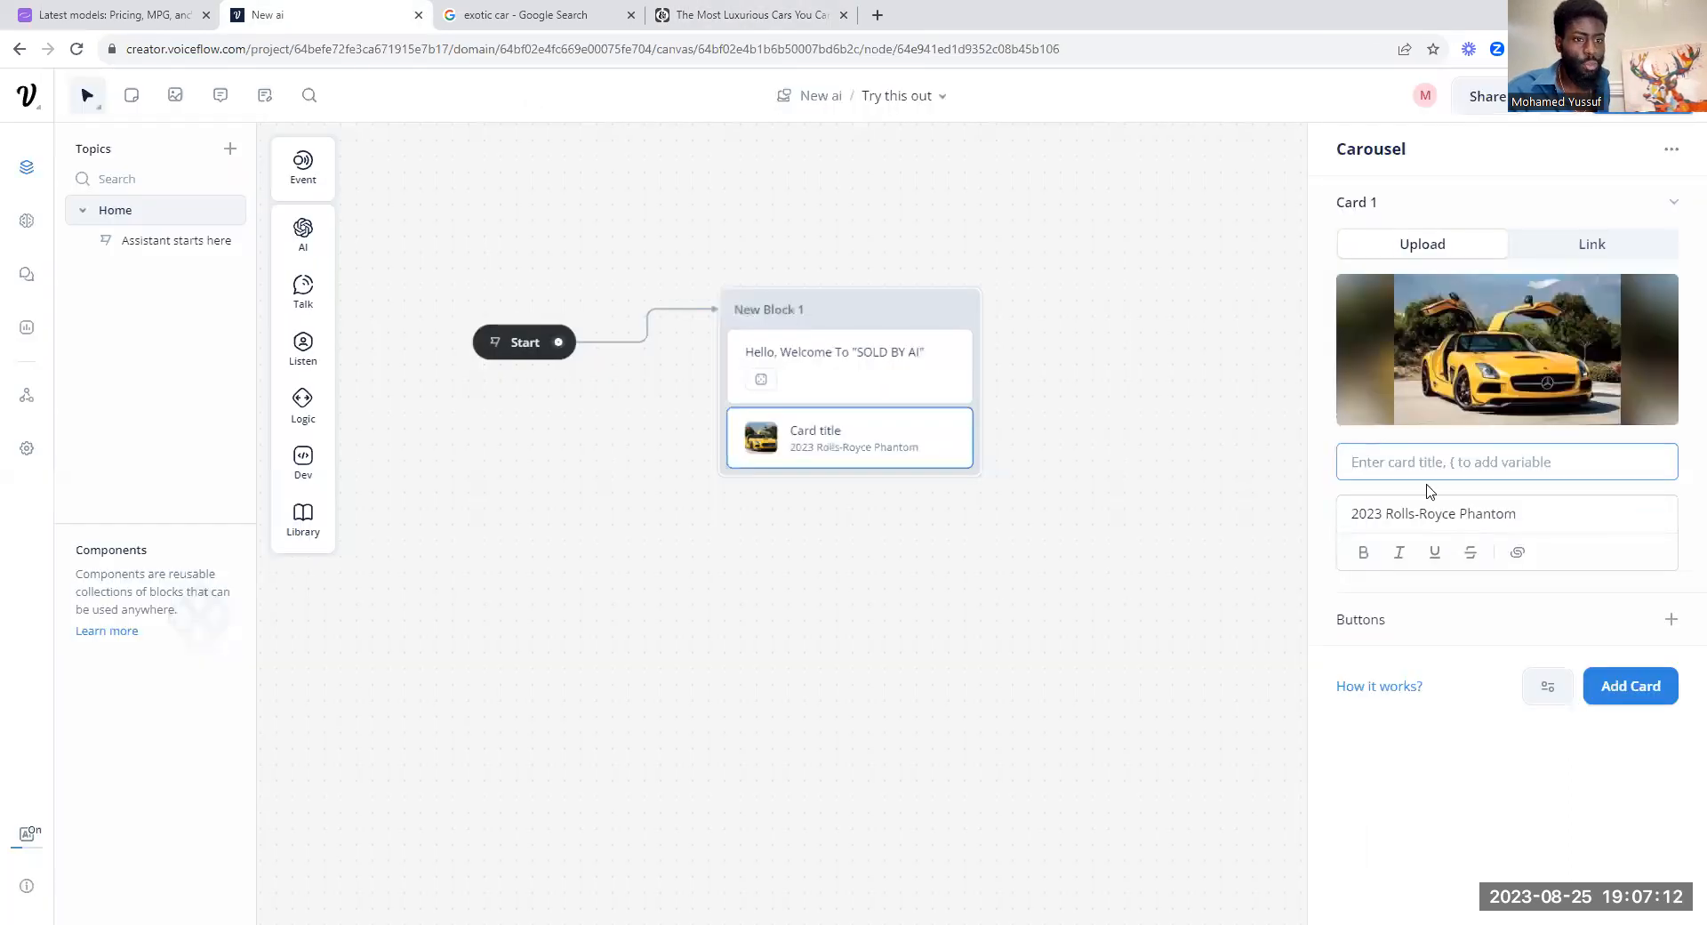
{"action": "right_click", "coordinate": [1401, 467]}
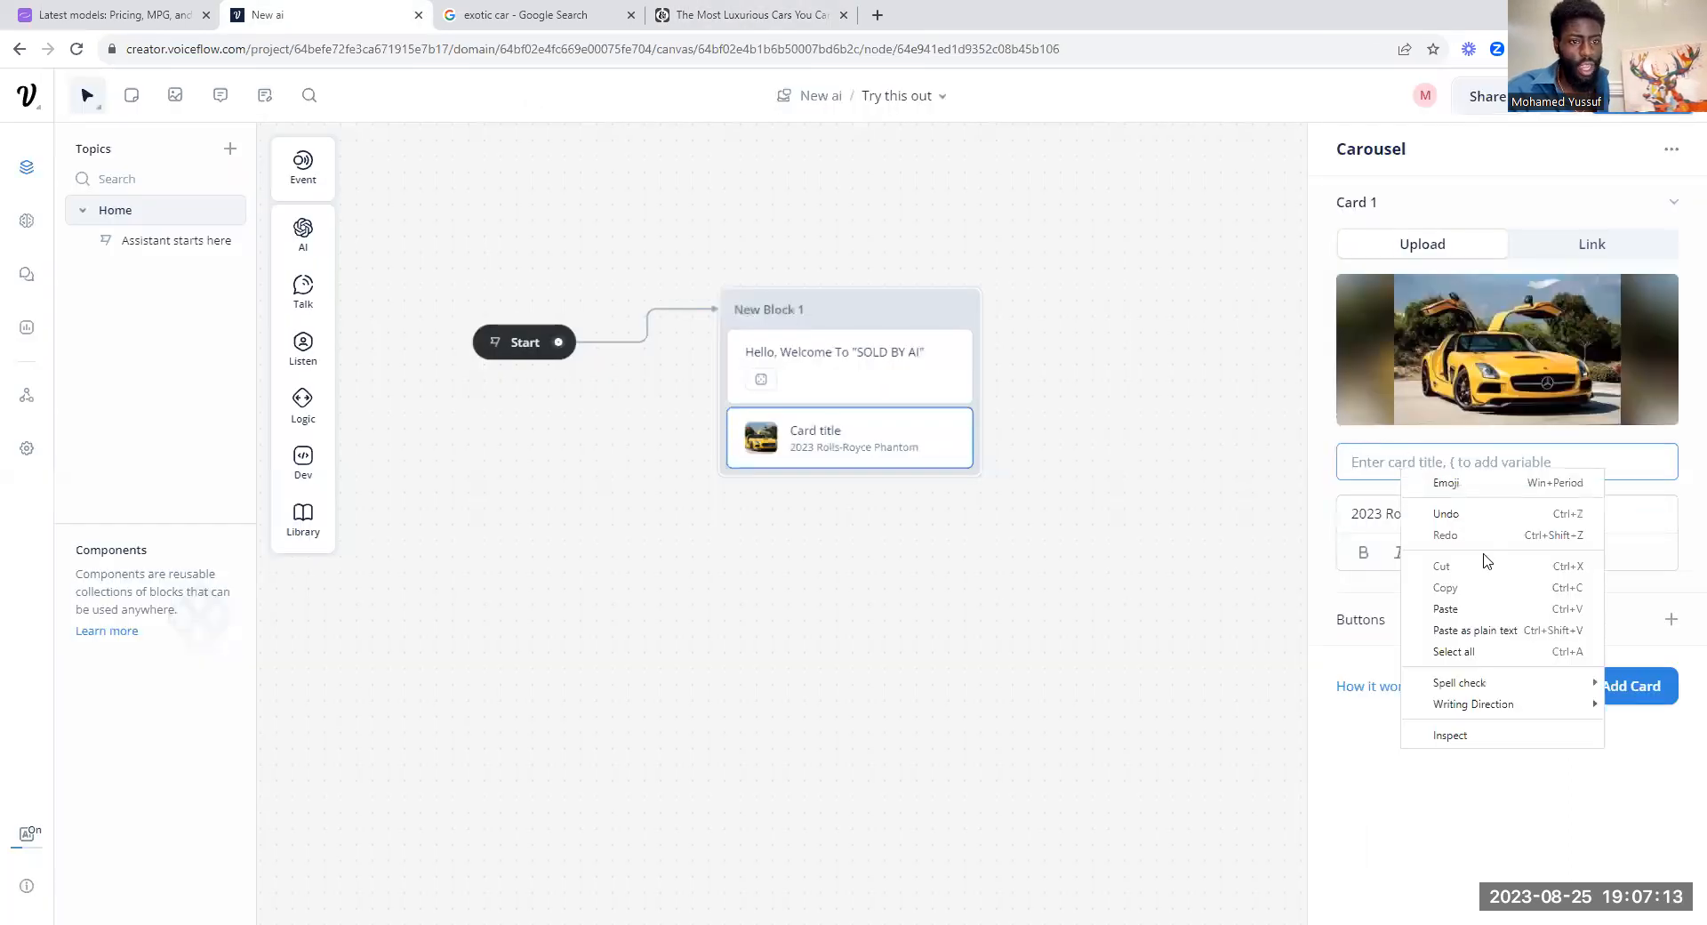
{"action": "left_click", "coordinate": [1490, 604]}
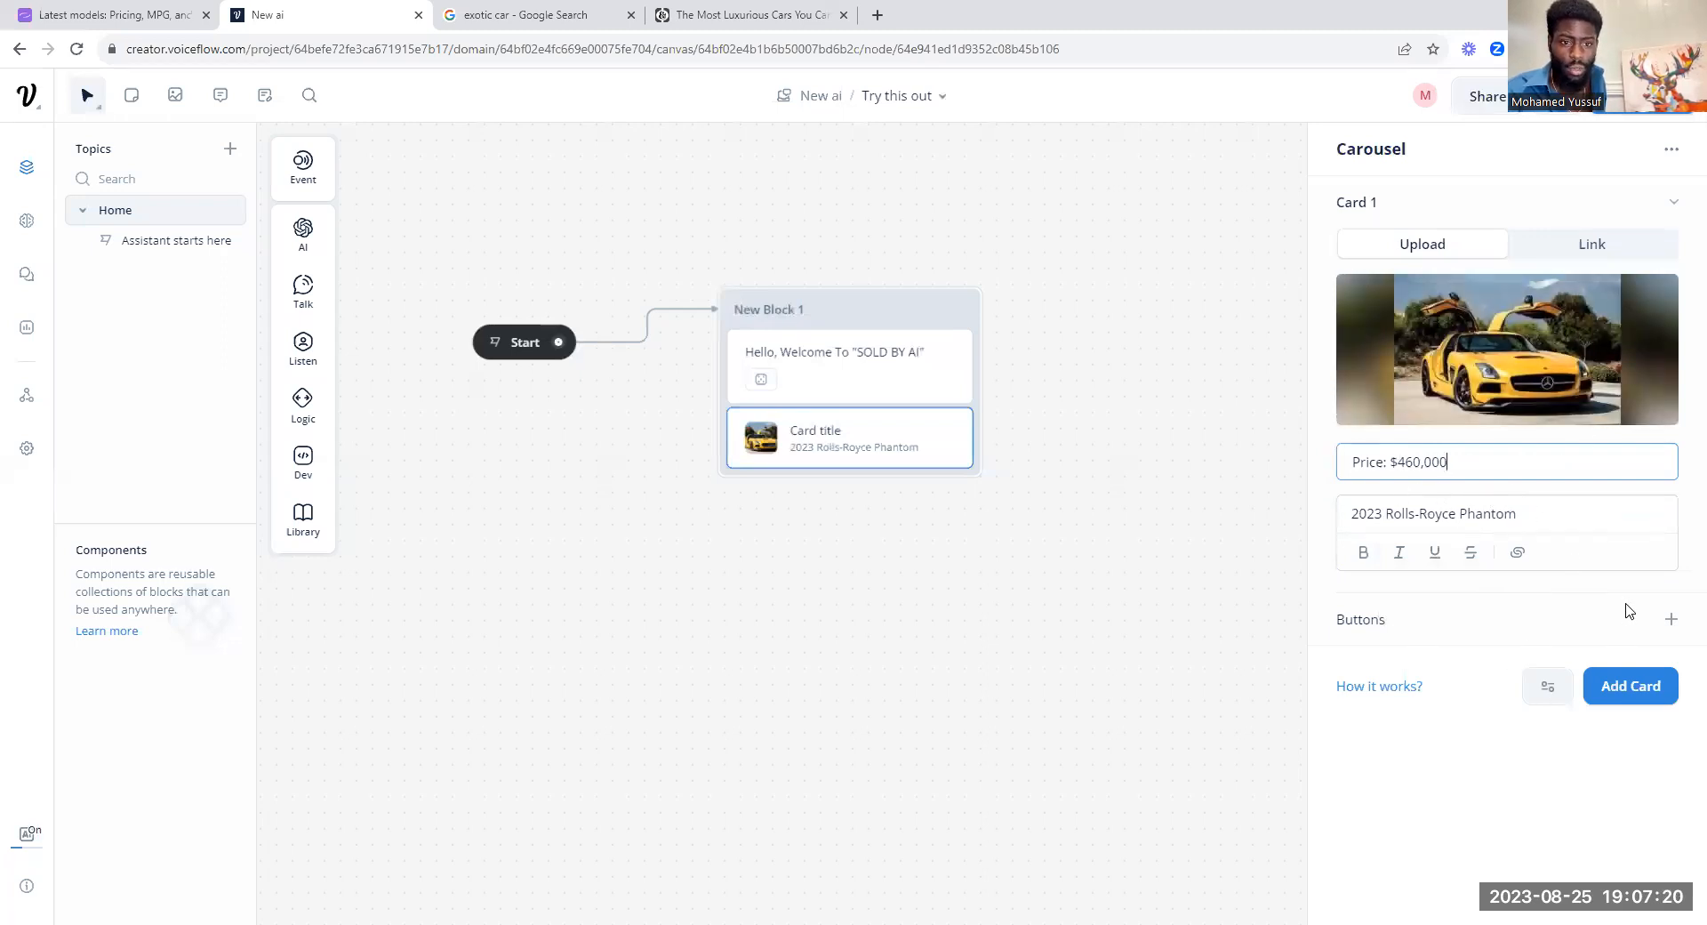
{"action": "left_click", "coordinate": [1671, 619]}
{"action": "left_click", "coordinate": [1671, 276]}
{"action": "left_click", "coordinate": [1610, 519]}
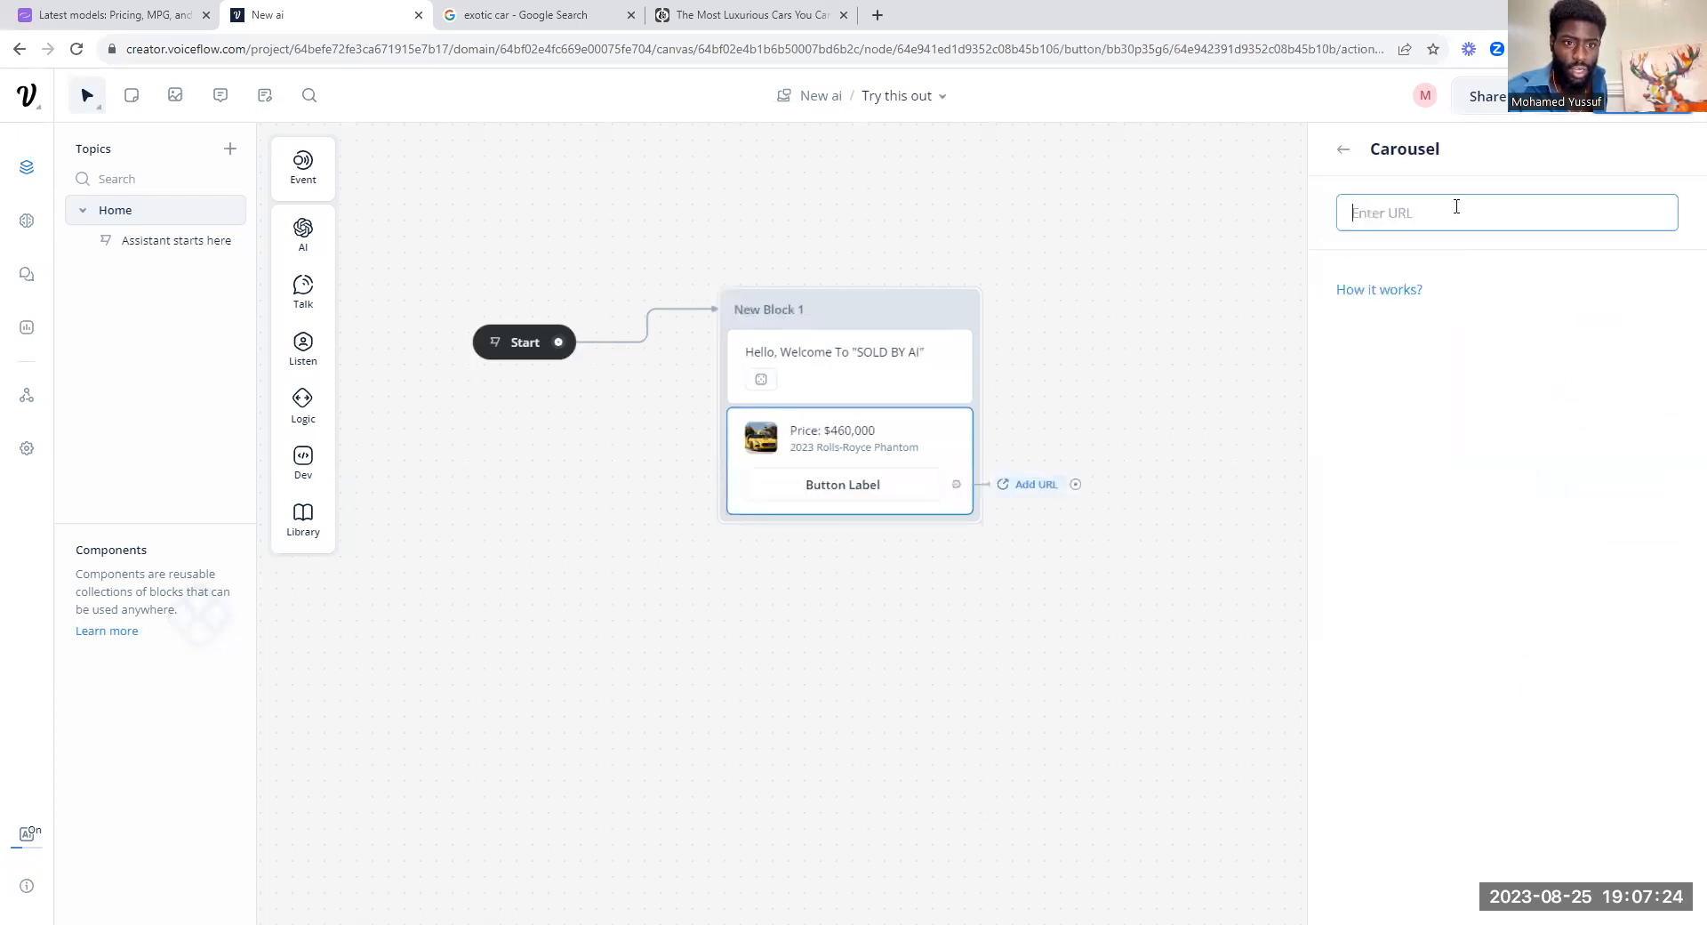
{"action": "type", "text": "ww"}
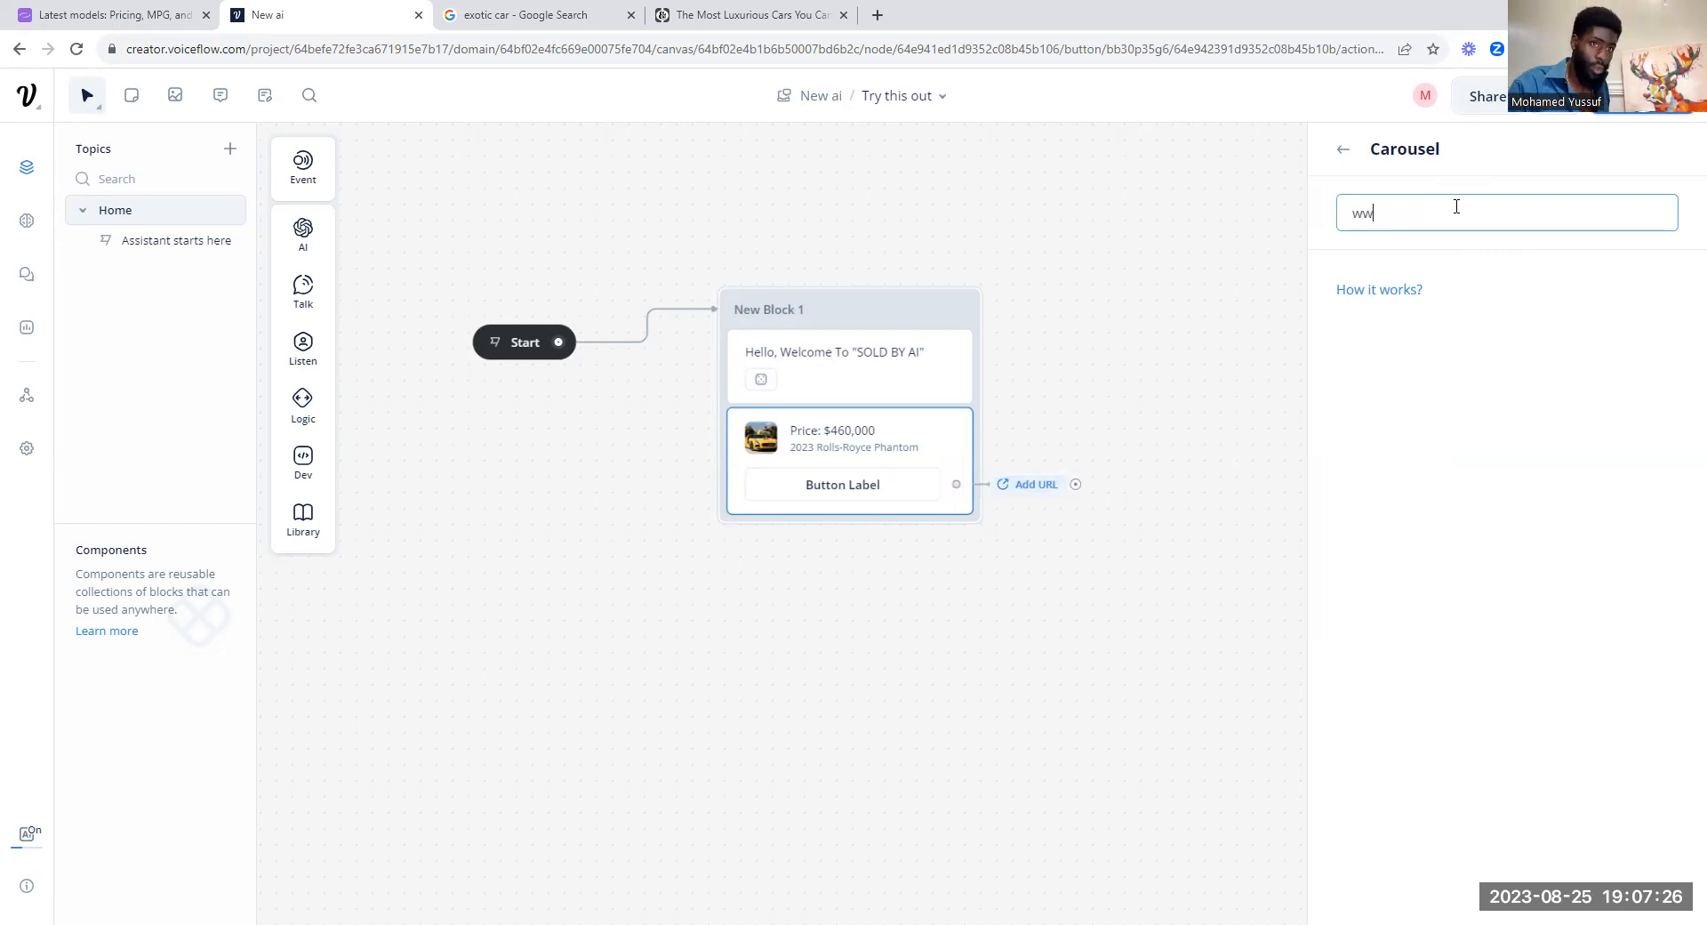
{"action": "type", "text": "w.g"}
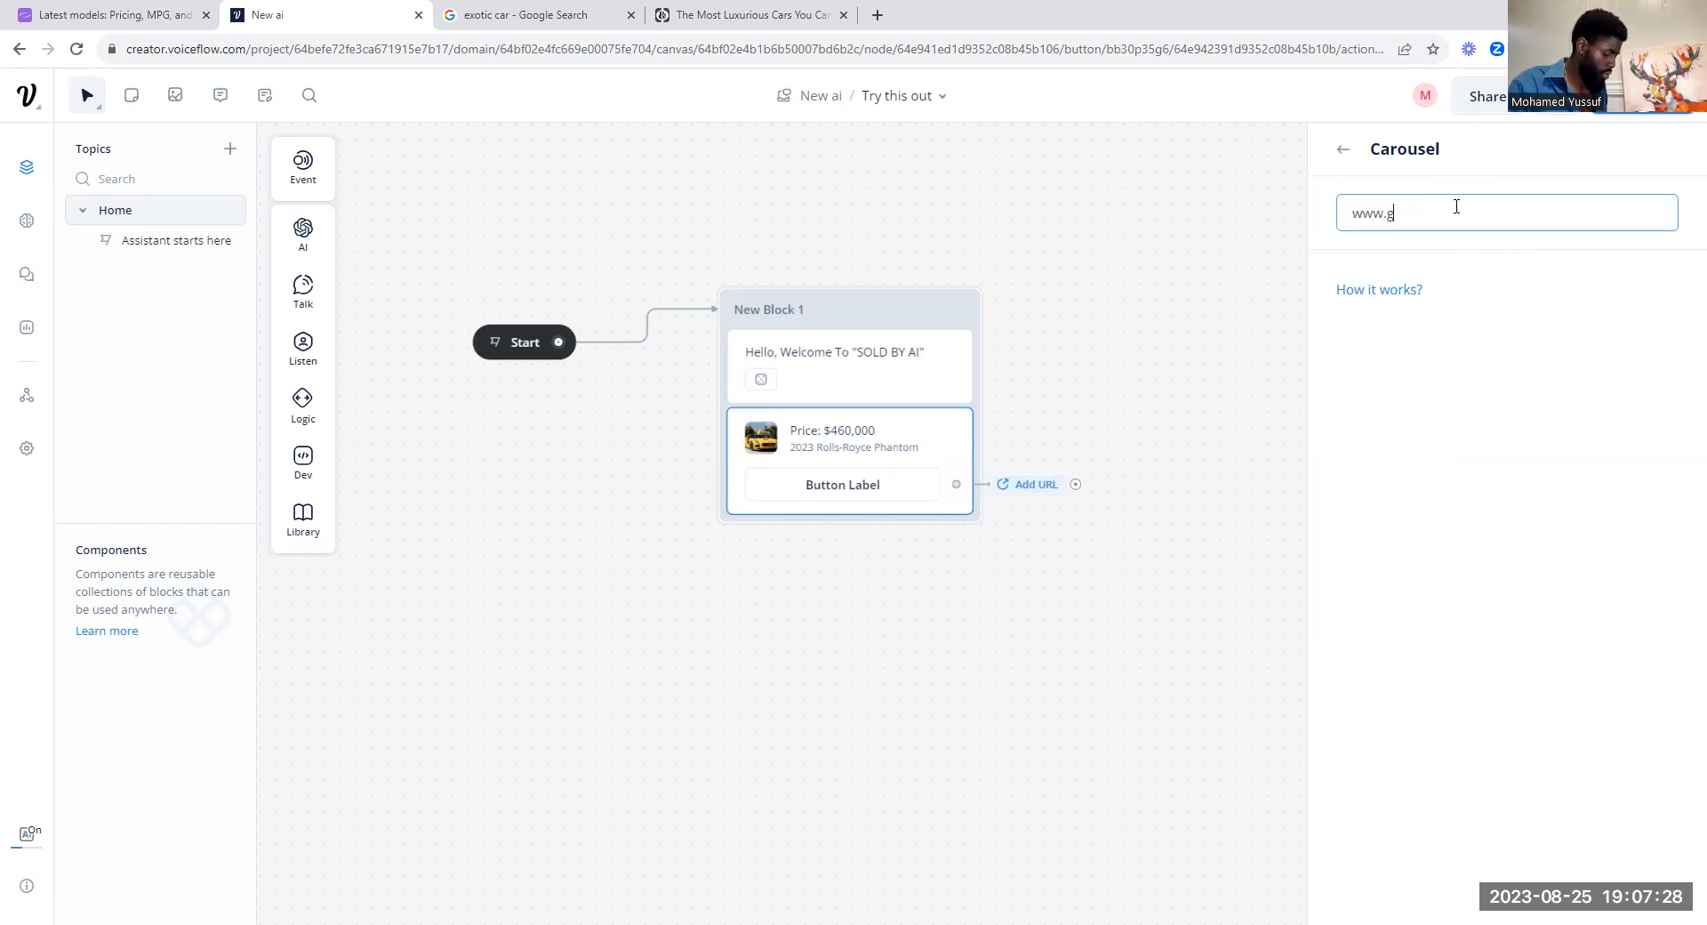
{"action": "type", "text": "oogle.com"}
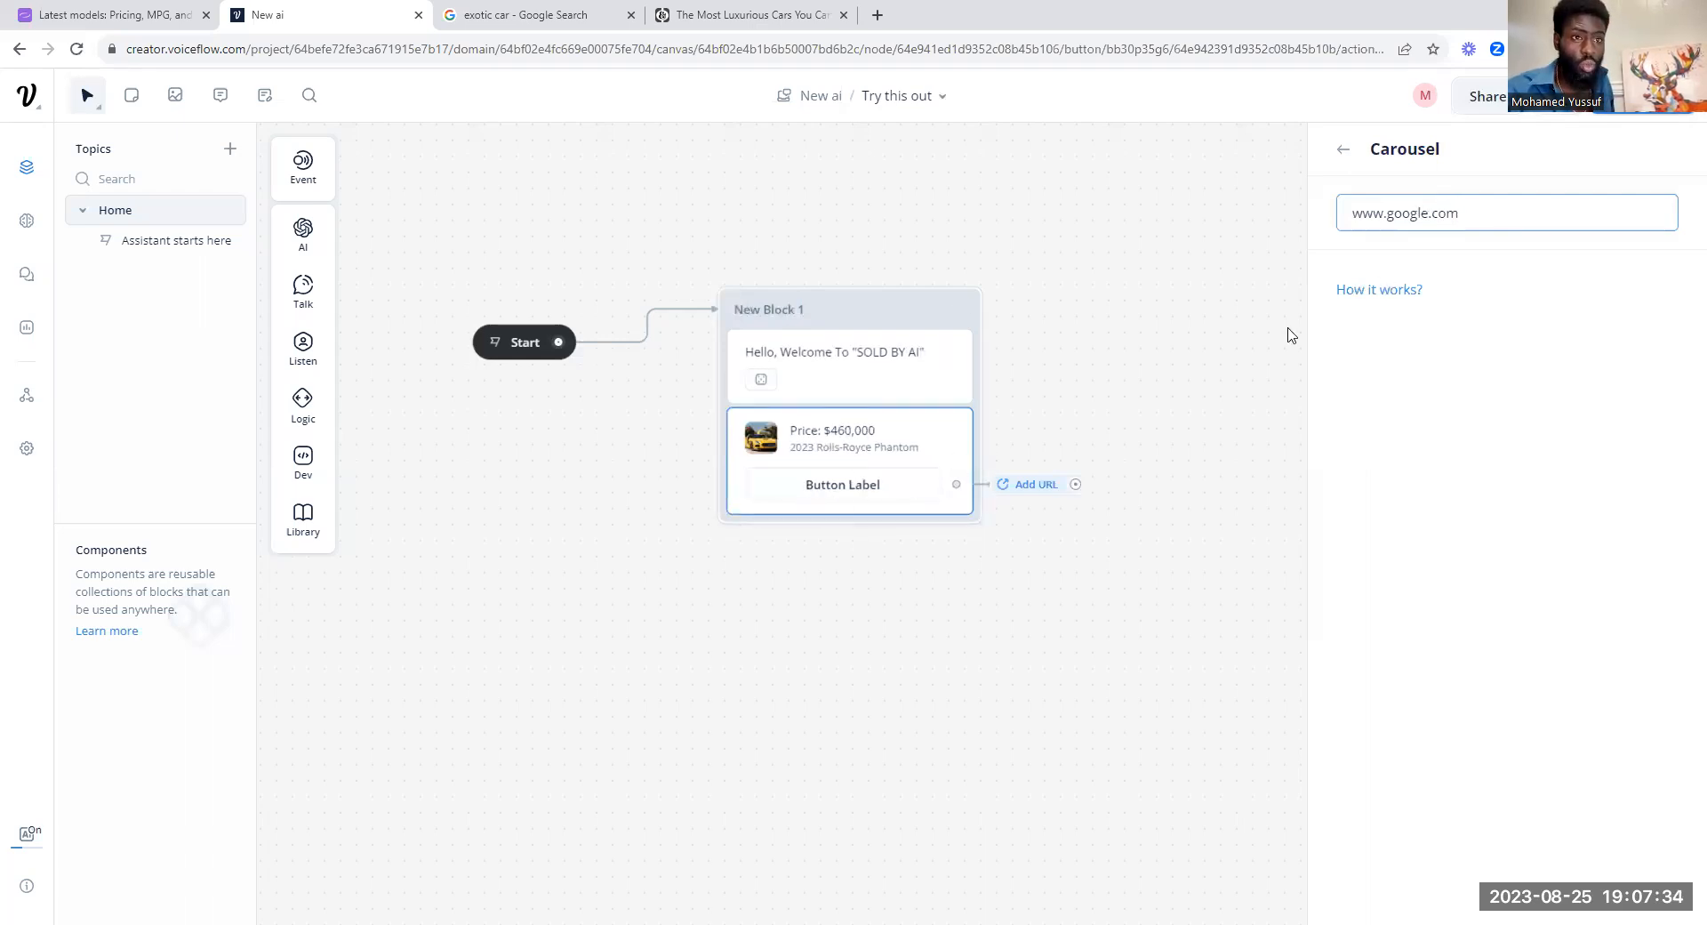
{"action": "left_click", "coordinate": [1343, 150]}
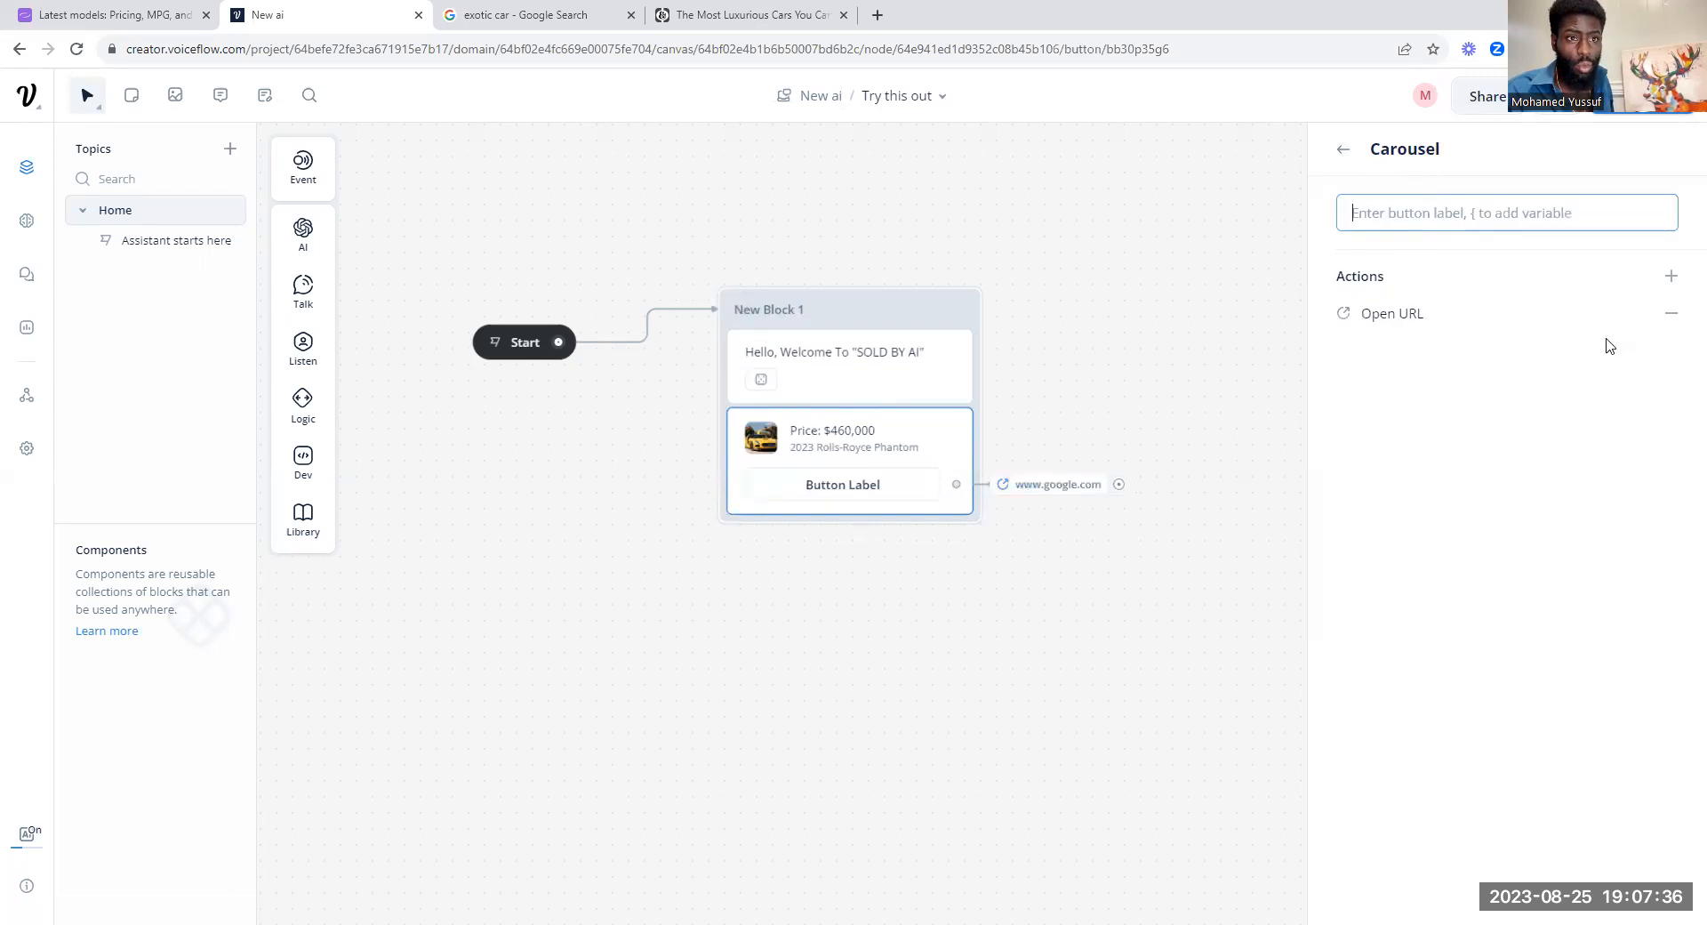
{"action": "left_click", "coordinate": [1592, 322]}
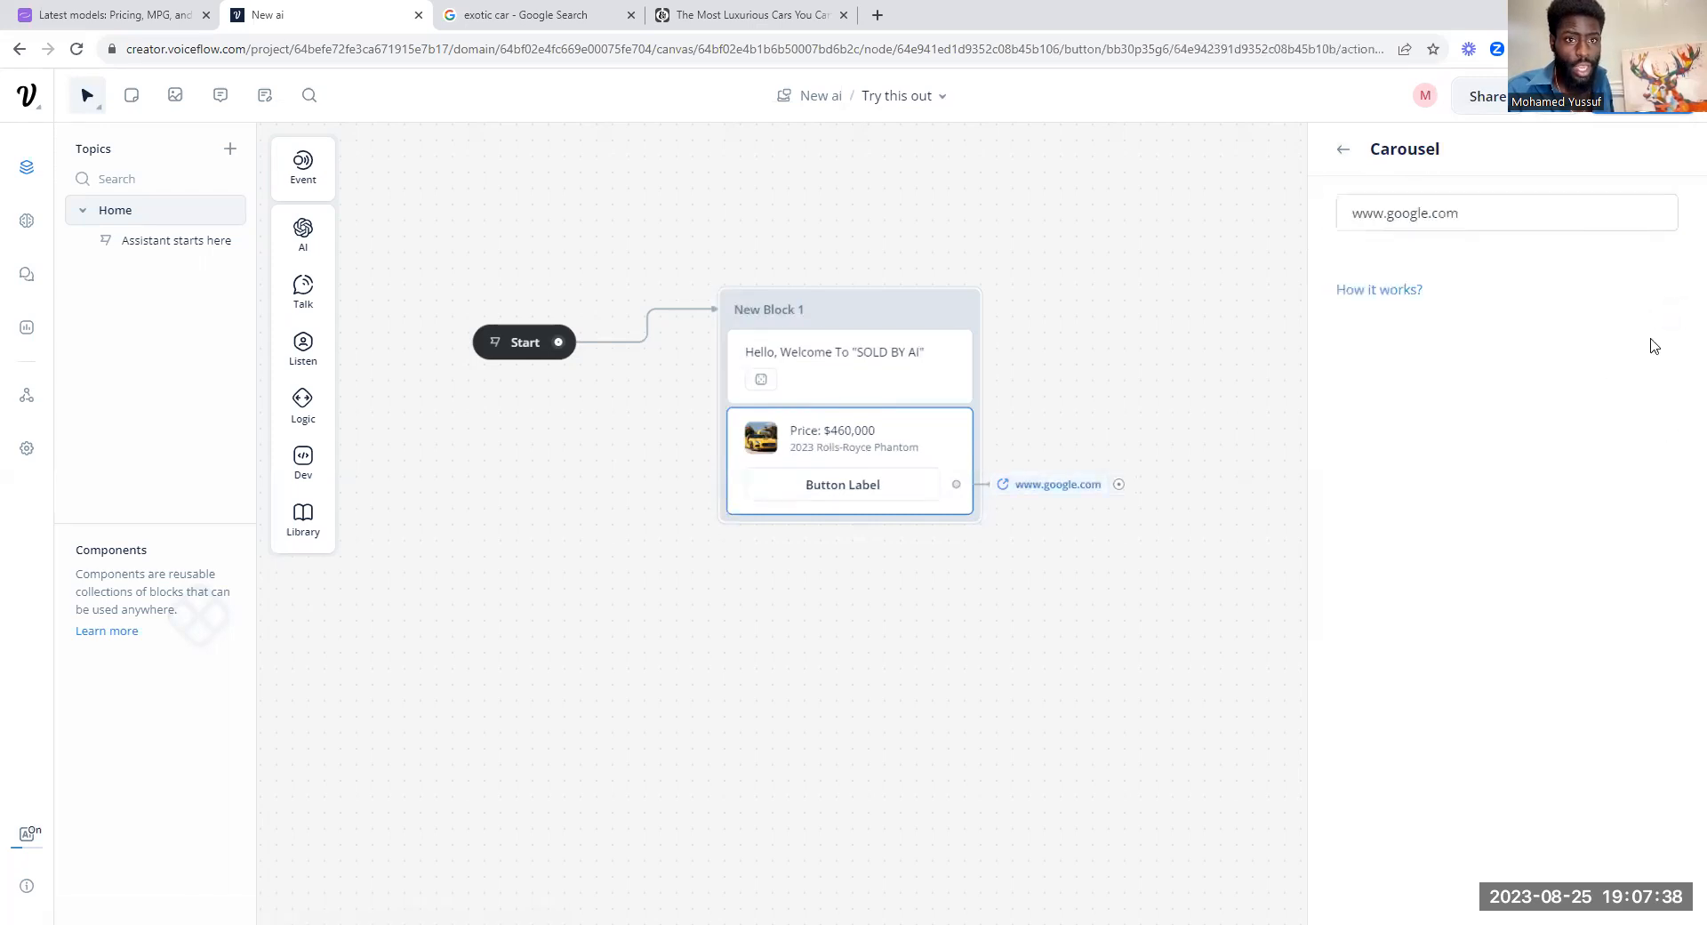
{"action": "left_click", "coordinate": [1344, 150]}
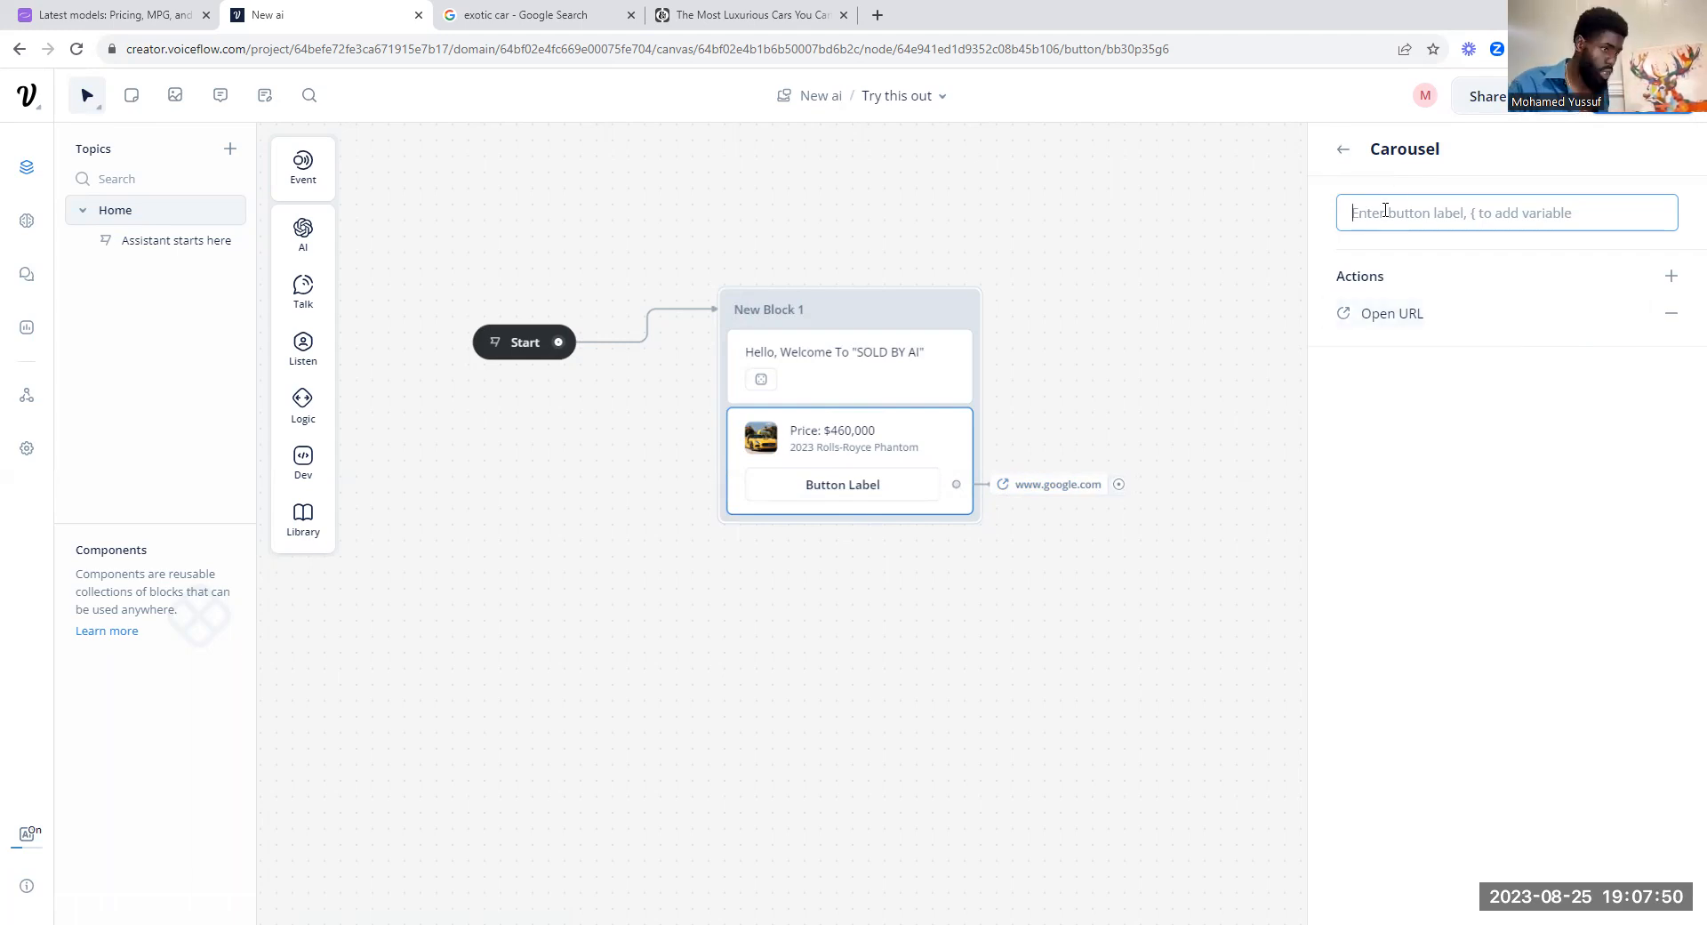
Step: Label the Phantom card's button "BUY NOW!" and return to the carousel settings
{"action": "type", "text": "BU"}
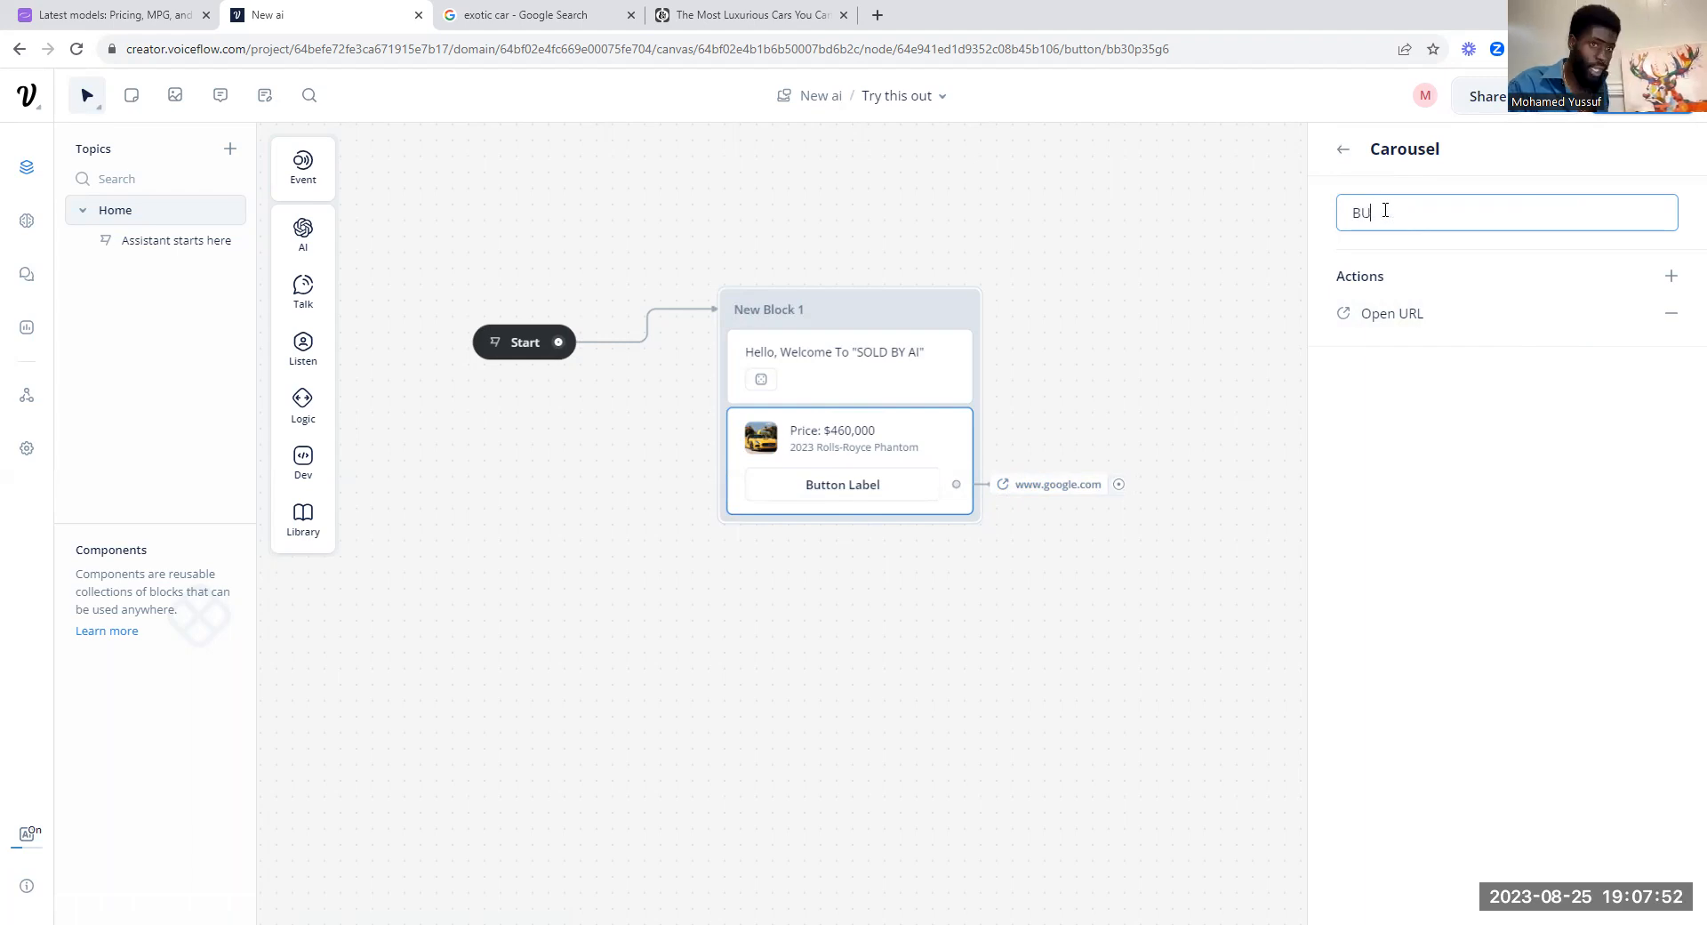
{"action": "type", "text": "Y NOW!"}
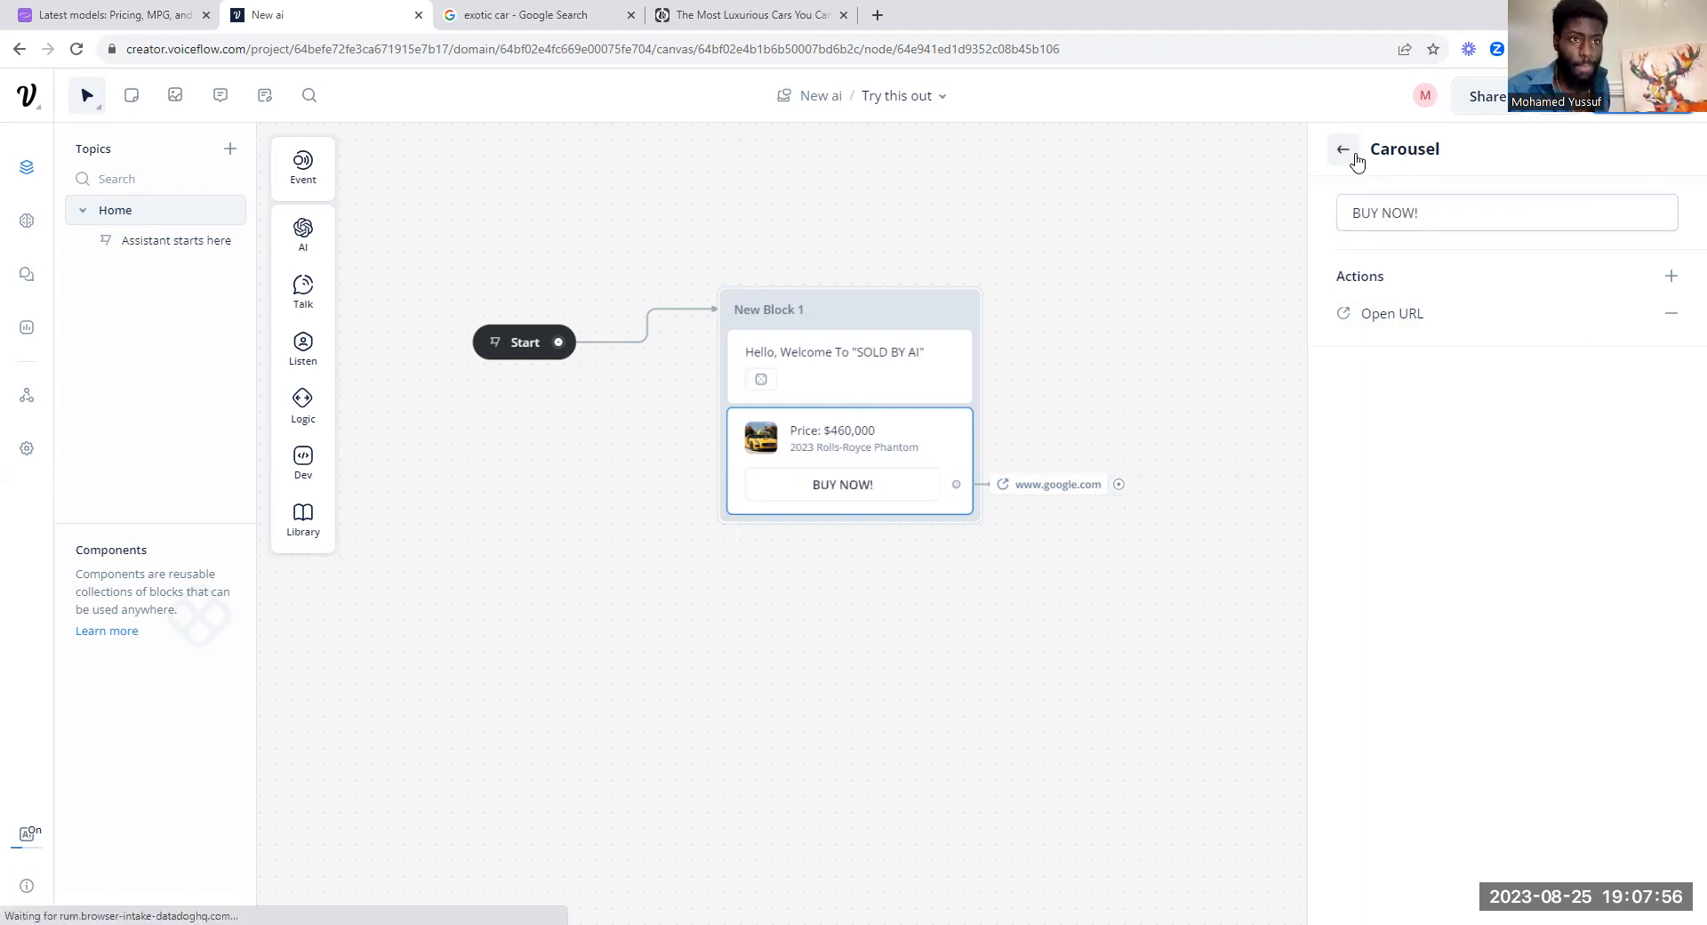
{"action": "left_click", "coordinate": [1344, 148]}
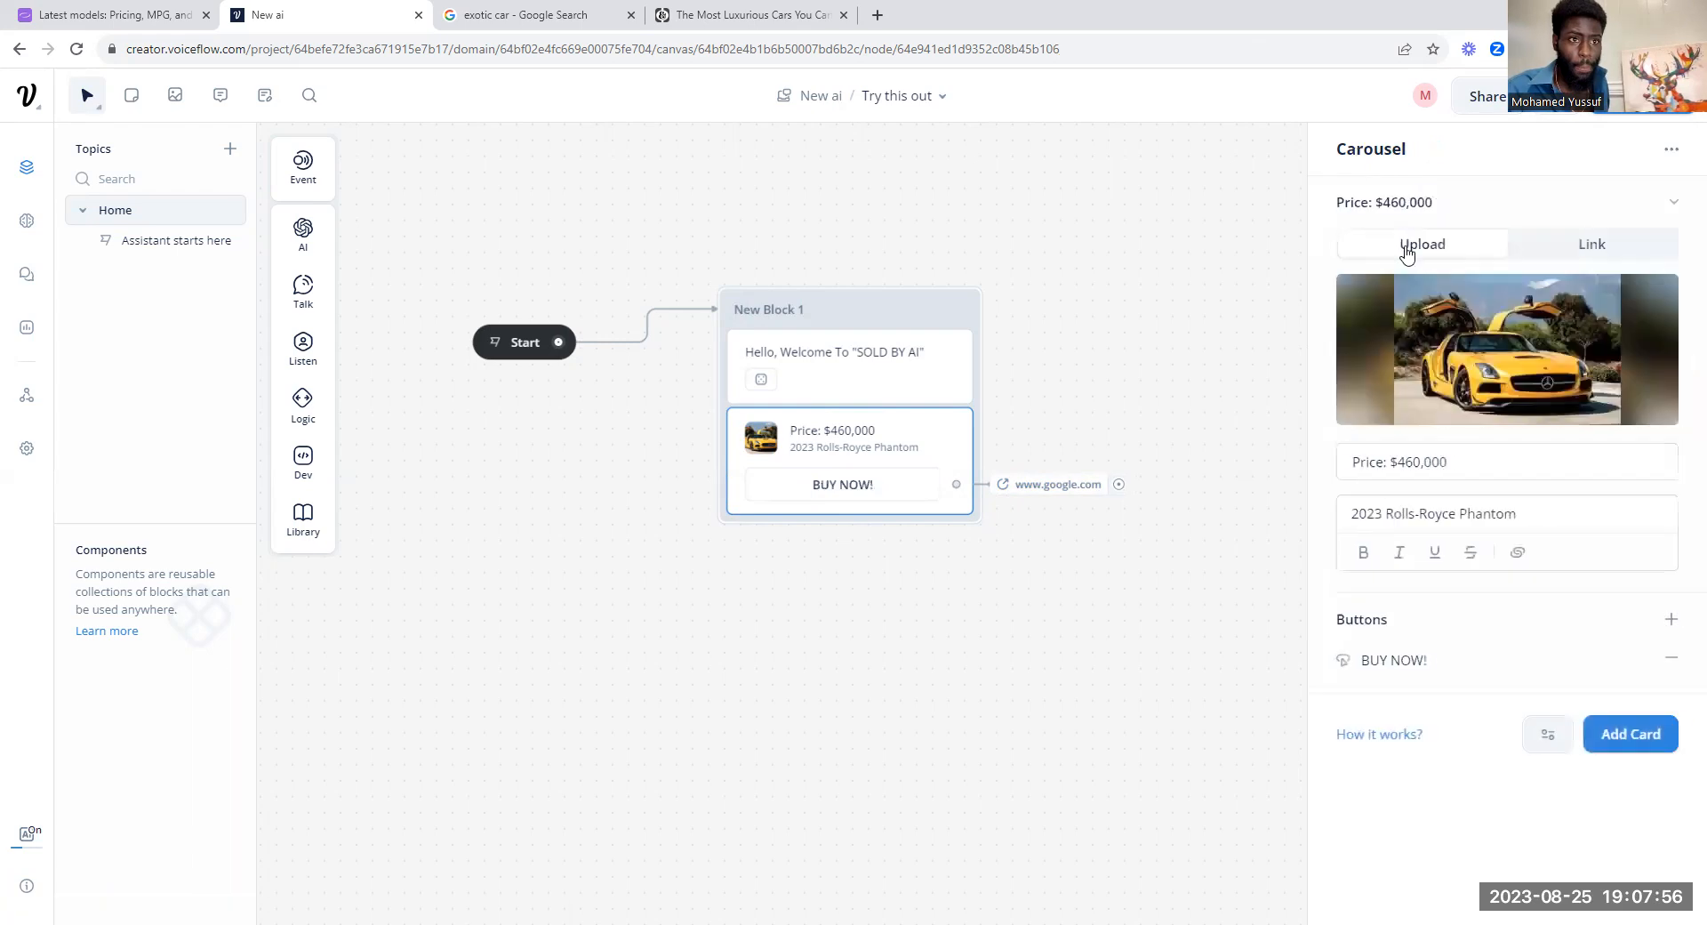
Step: Add a second card to the carousel and upload download (9).jpg as its image
{"action": "left_click", "coordinate": [1636, 735]}
{"action": "left_click", "coordinate": [1496, 560]}
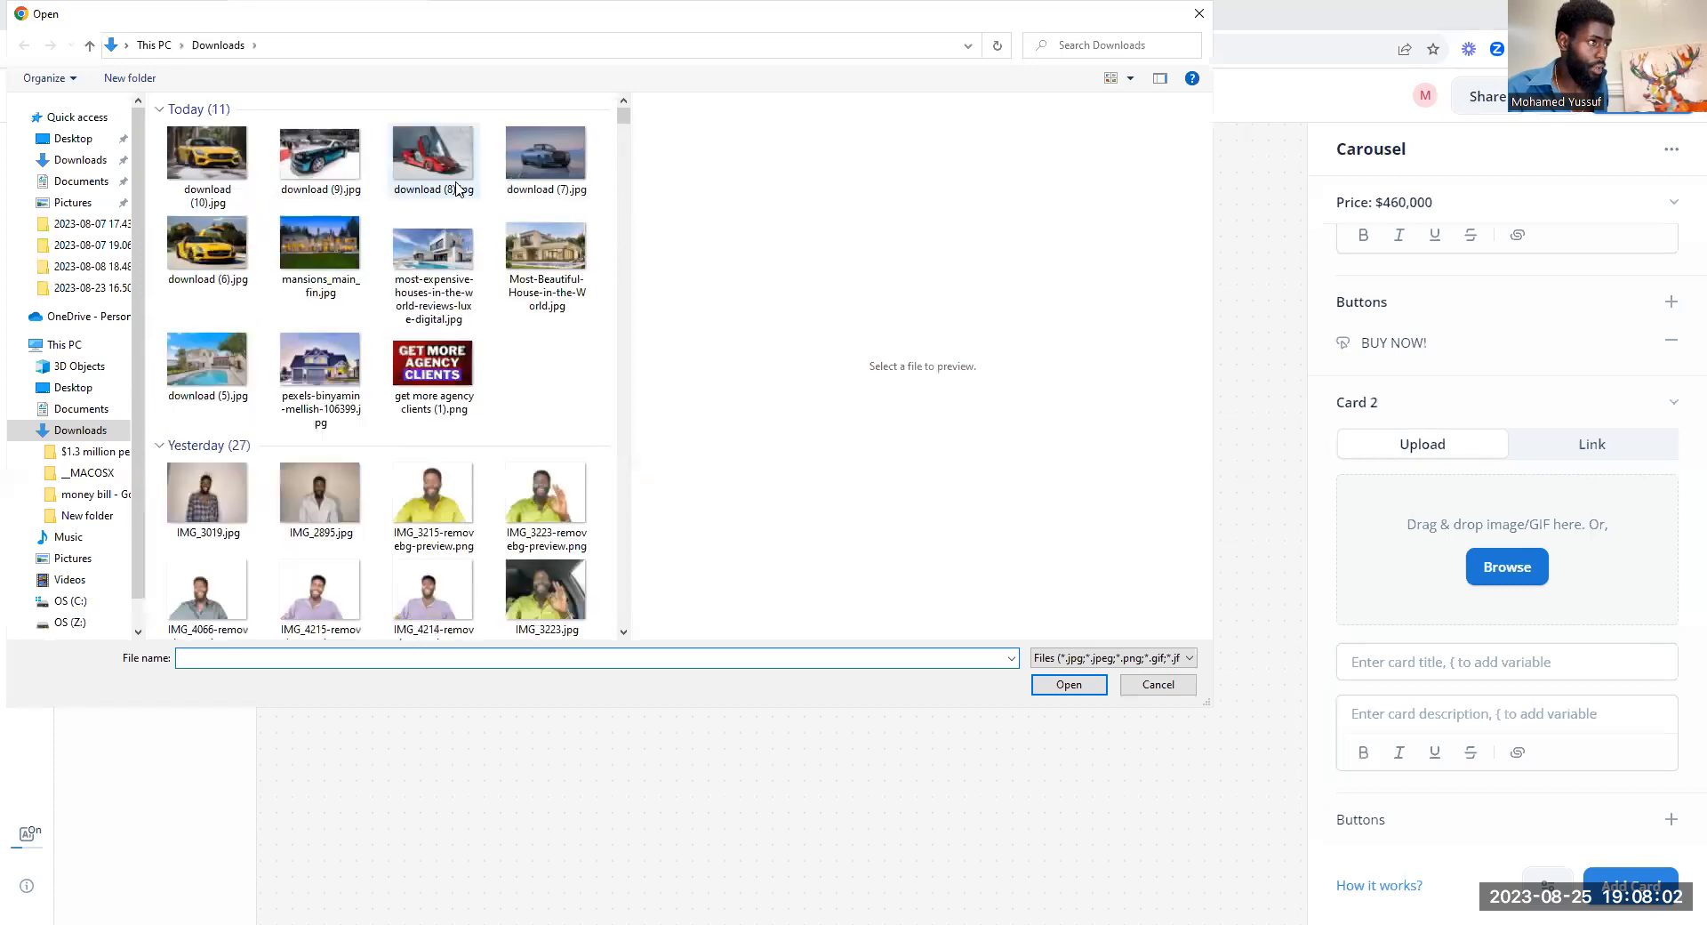
{"action": "double_click", "coordinate": [336, 173]}
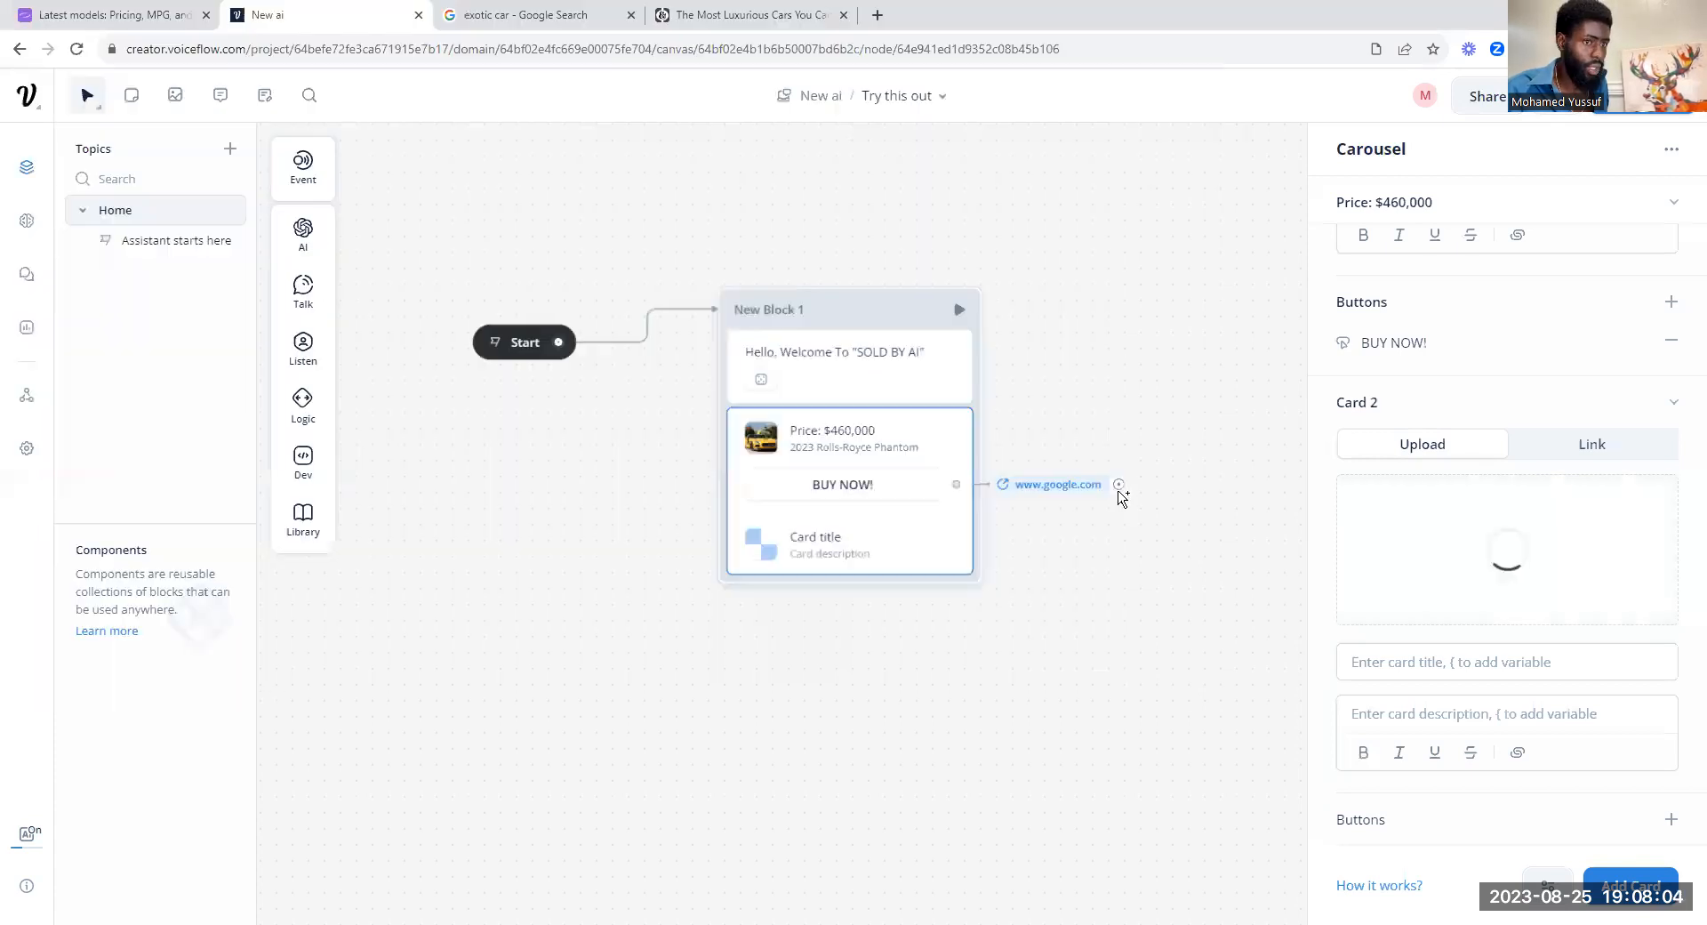
Step: Switch to the Road & Track luxury cars article, advance to slide 2 and copy the heading "2023 Rolls-Royce Cullinan"
{"action": "left_click", "coordinate": [727, 13]}
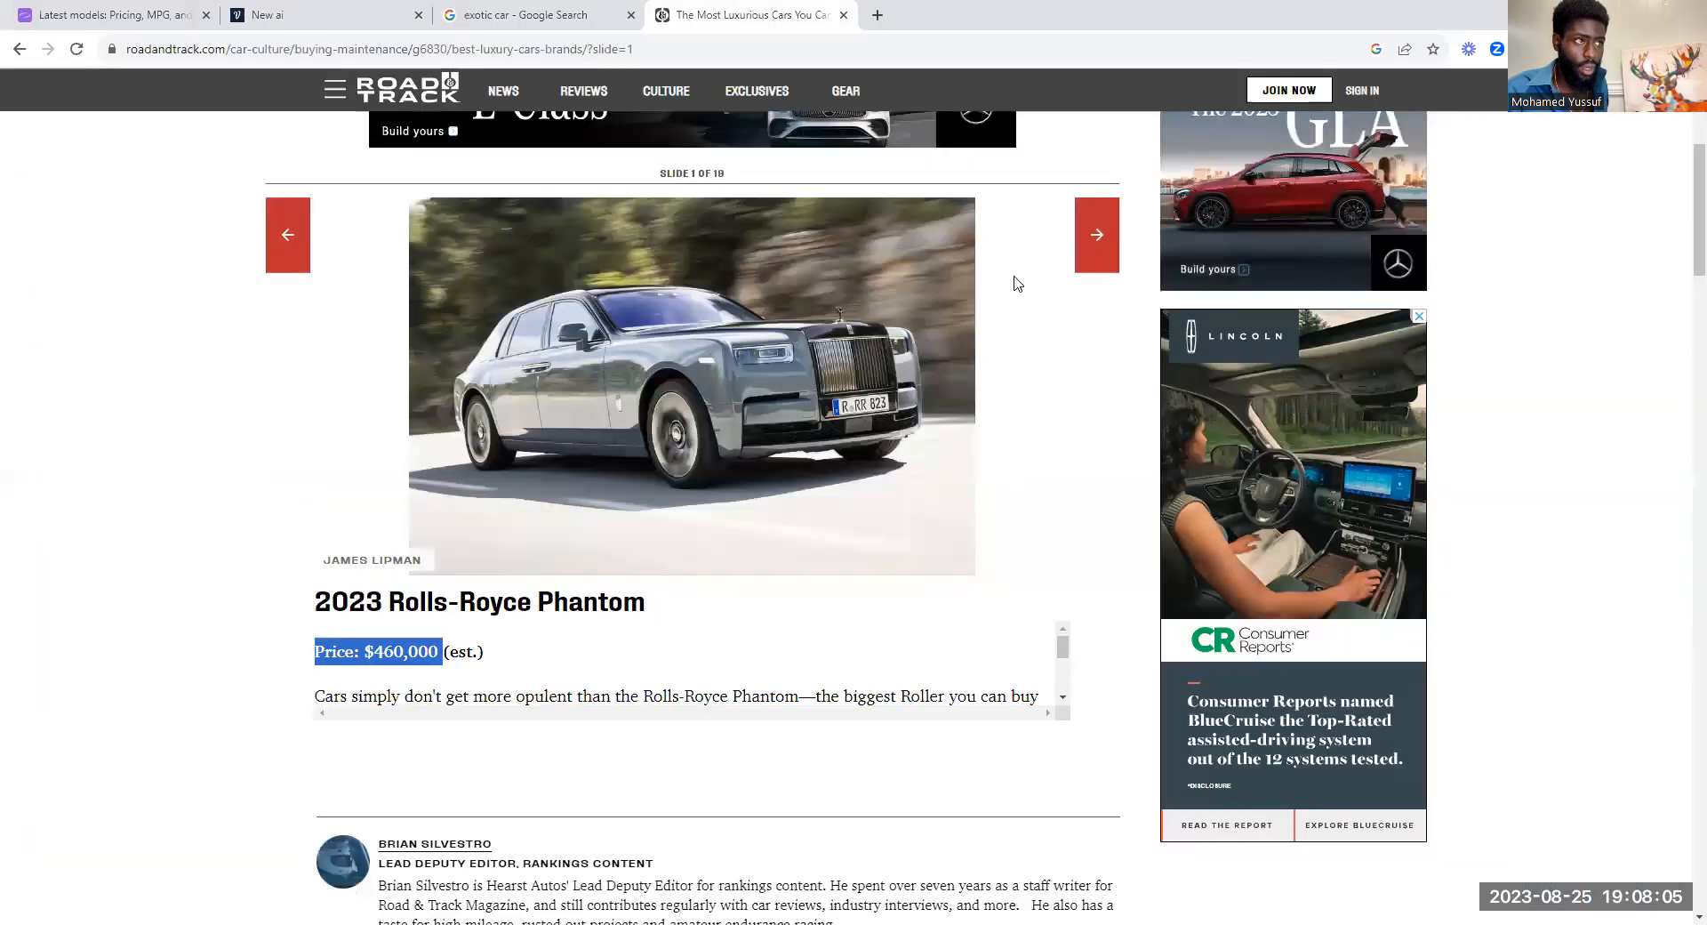
{"action": "left_click", "coordinate": [1077, 260]}
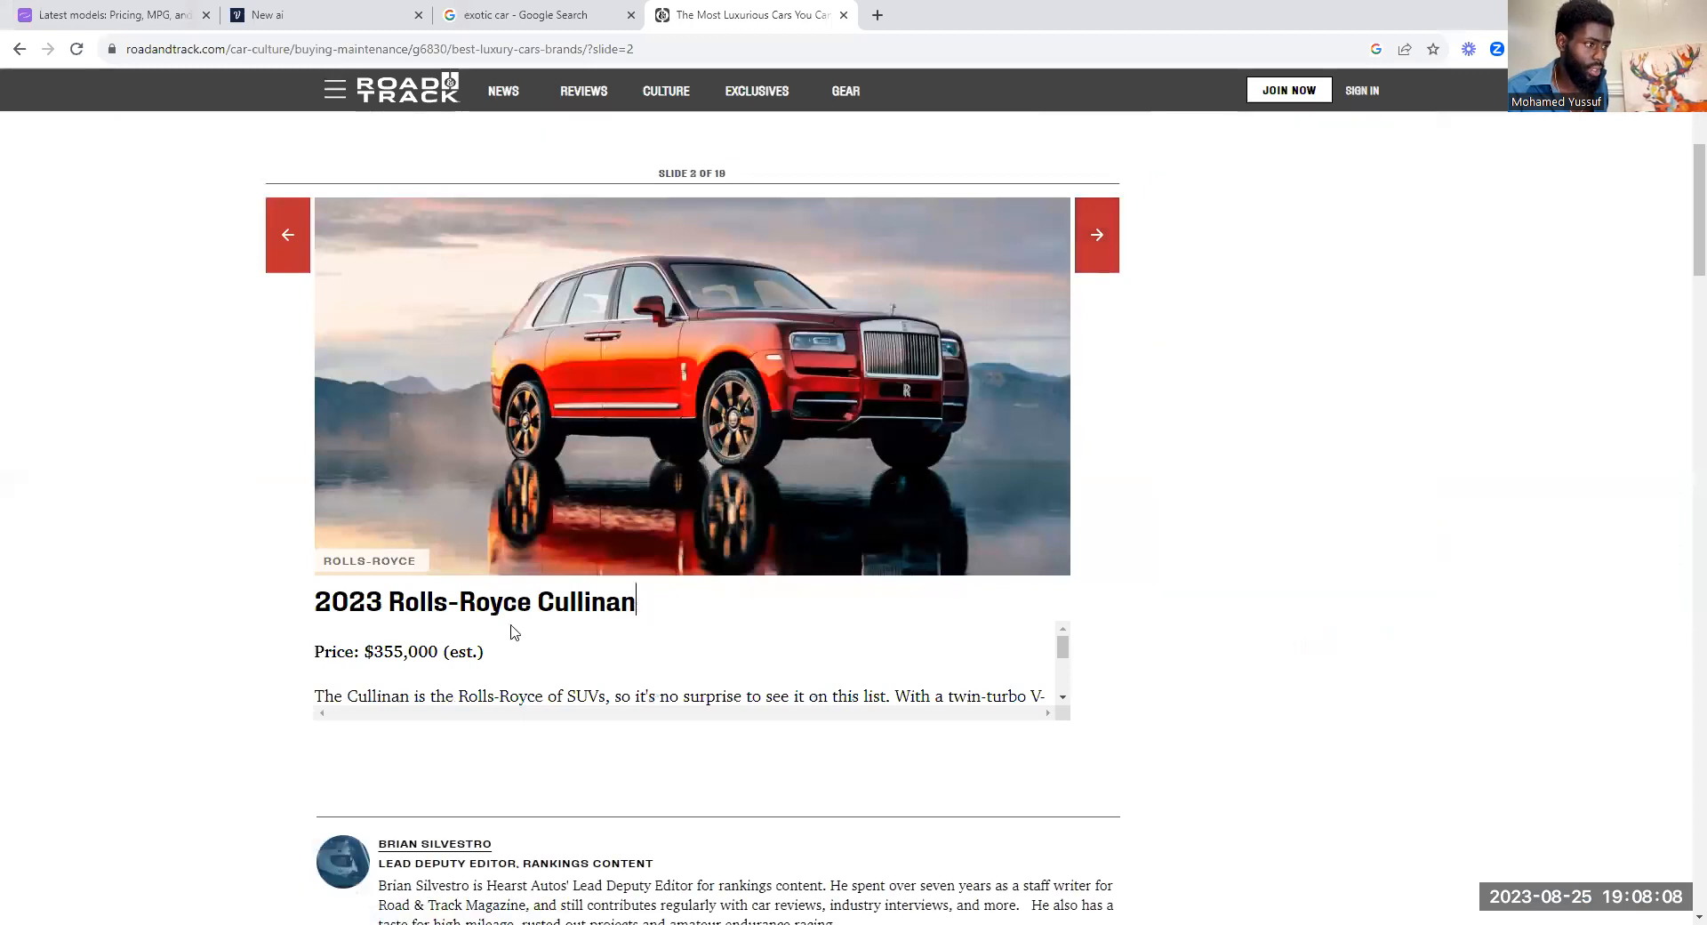
{"action": "left_click_drag", "start_coordinate": [513, 631], "coordinate": [309, 610]}
{"action": "right_click", "coordinate": [352, 618]}
{"action": "left_click", "coordinate": [391, 633]}
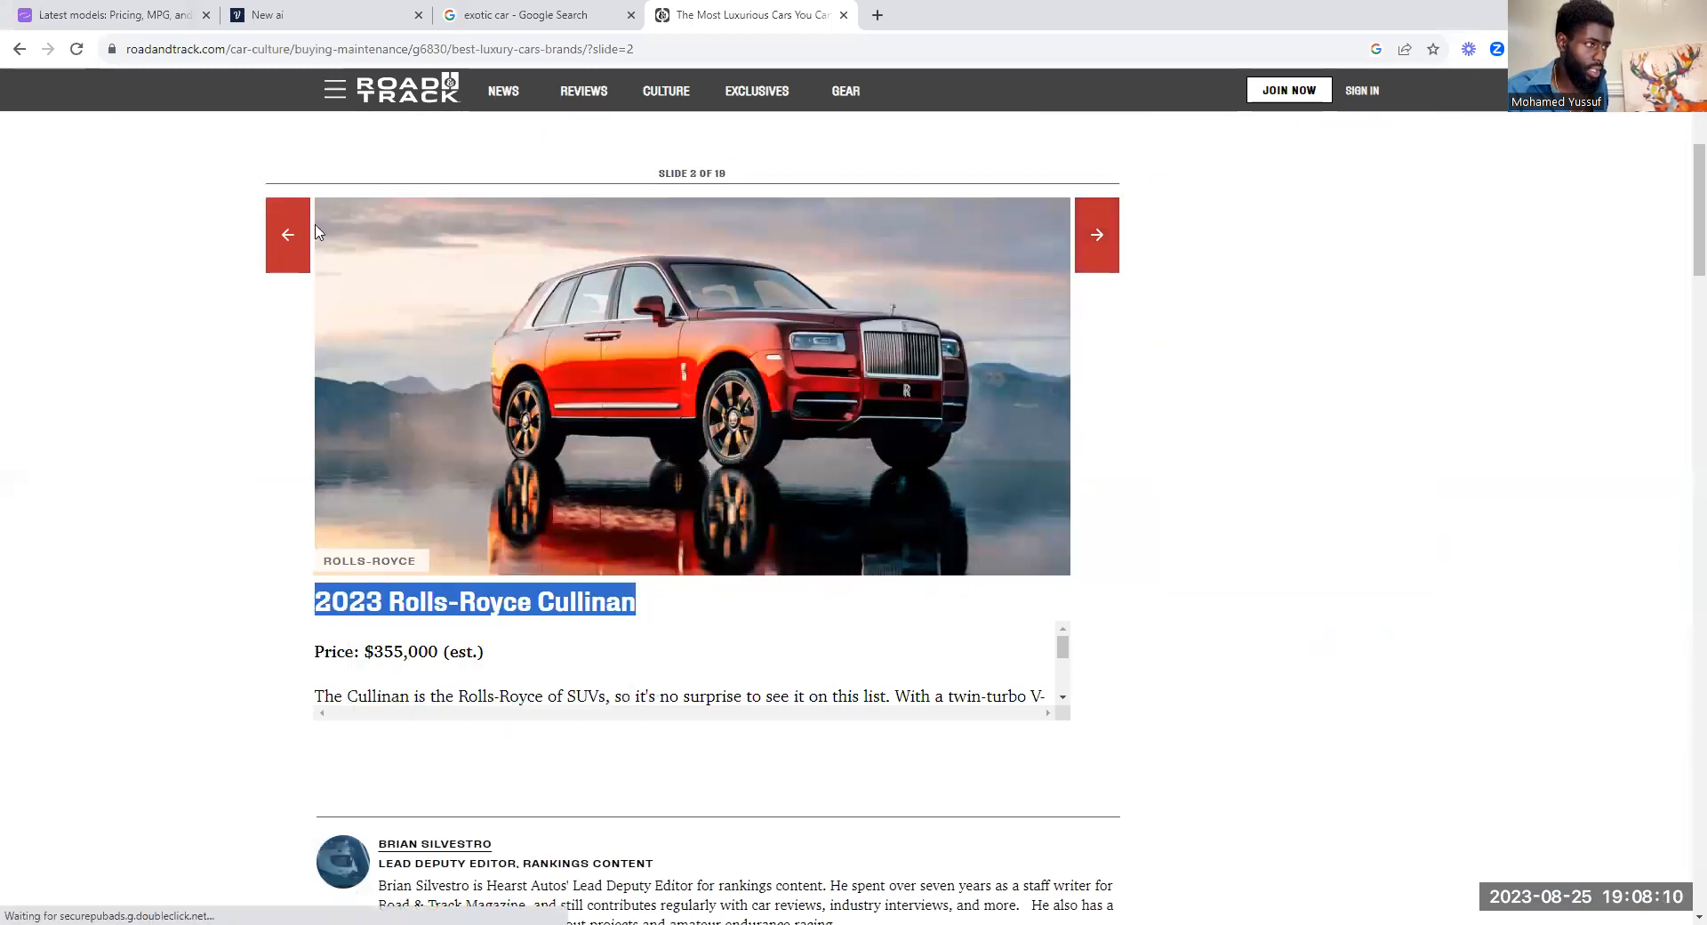
Step: Back in the Voiceflow project, paste "2023 Rolls-Royce Cullinan" as the description of Card 2, keeping its title empty
{"action": "left_click", "coordinate": [267, 15]}
{"action": "right_click", "coordinate": [1409, 667]}
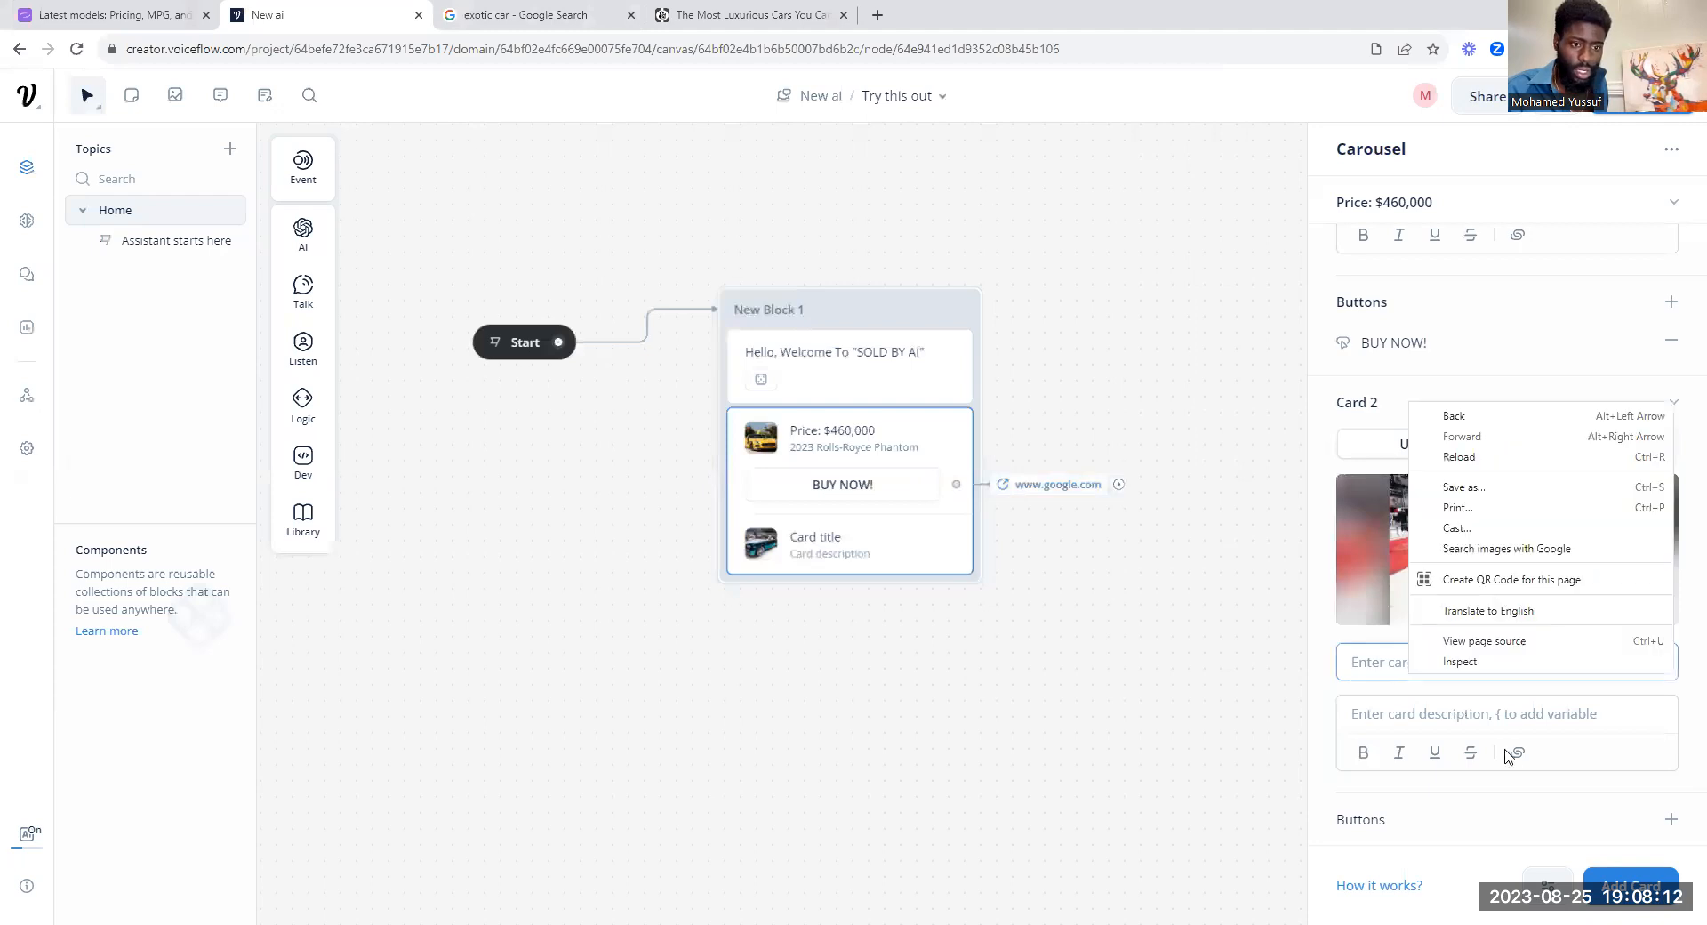
{"action": "left_click", "coordinate": [1381, 662]}
{"action": "key", "text": "ctrl+v"}
{"action": "triple_click", "coordinate": [1390, 663]}
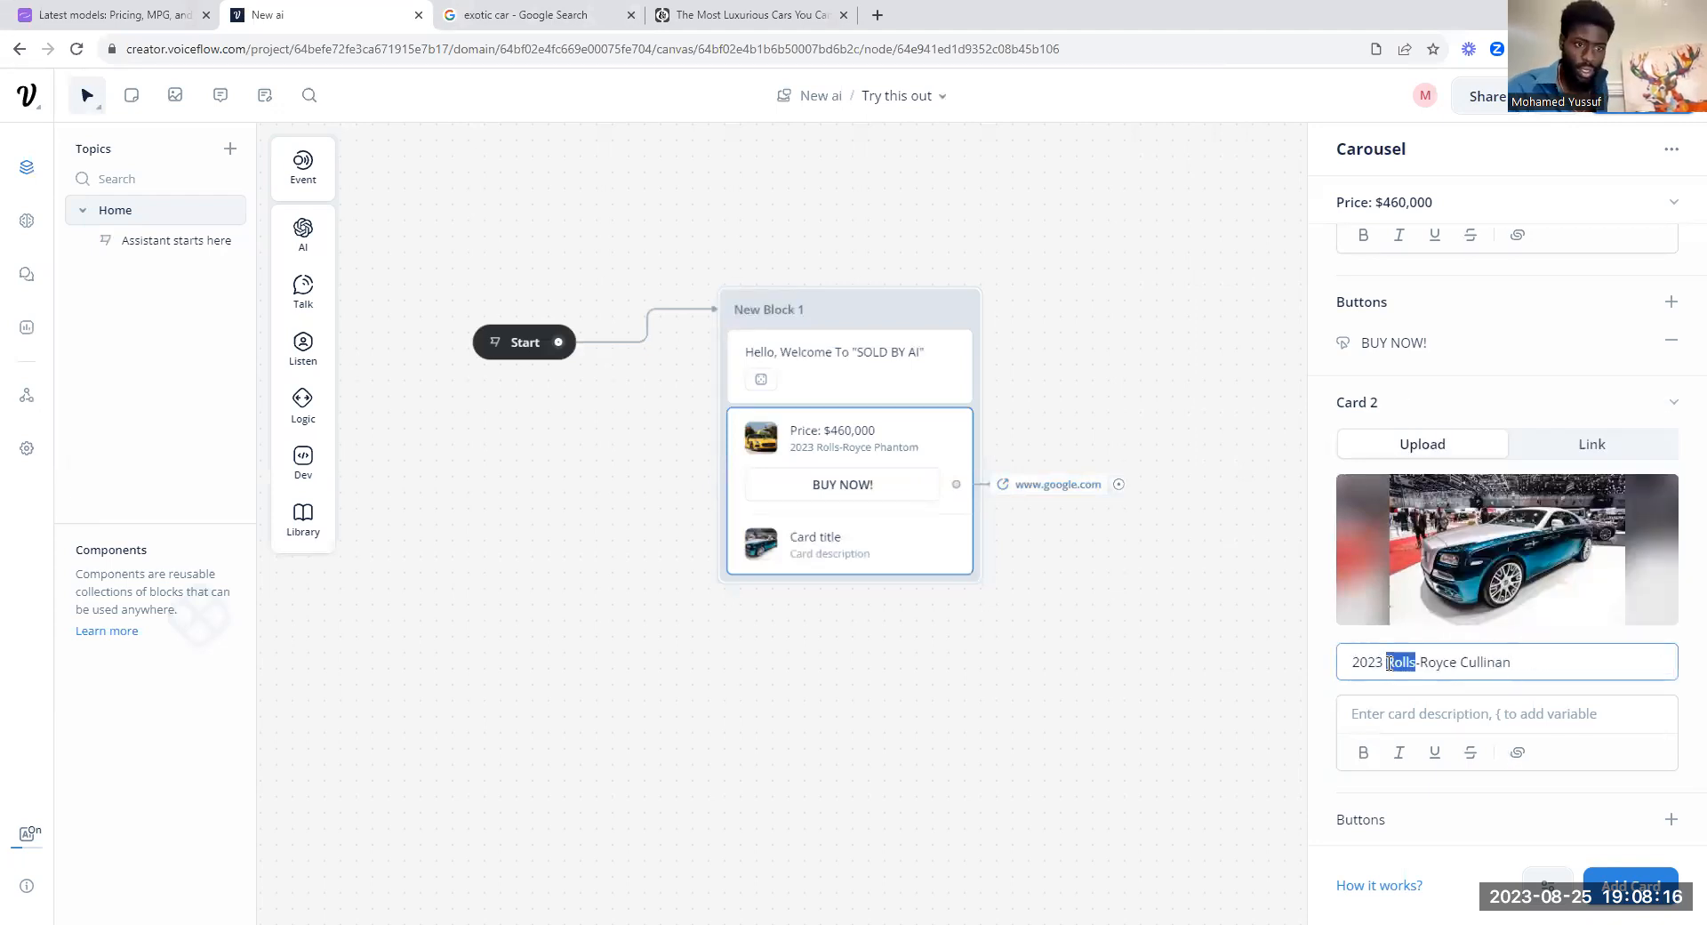
{"action": "key", "text": "BackSpace"}
{"action": "left_click", "coordinate": [1407, 709]}
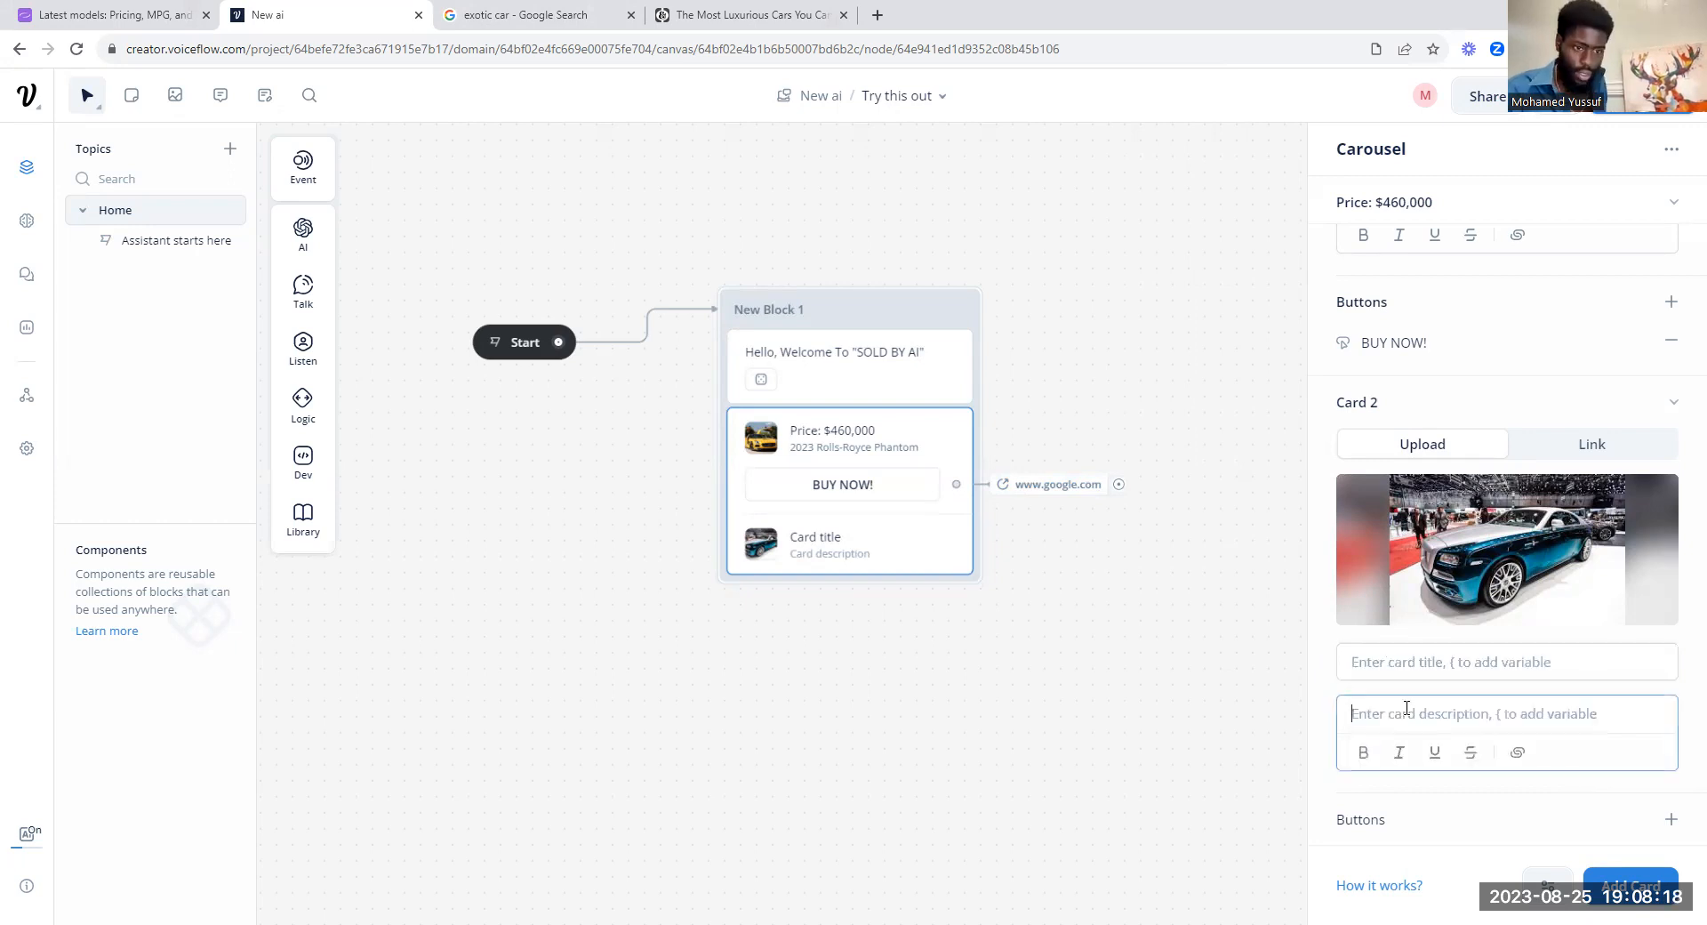
{"action": "key", "text": "ctrl+v"}
Step: Copy "Price: $355,000" from the Road & Track article and paste it as the title of Card 2 in Voiceflow
{"action": "left_click", "coordinate": [1404, 662]}
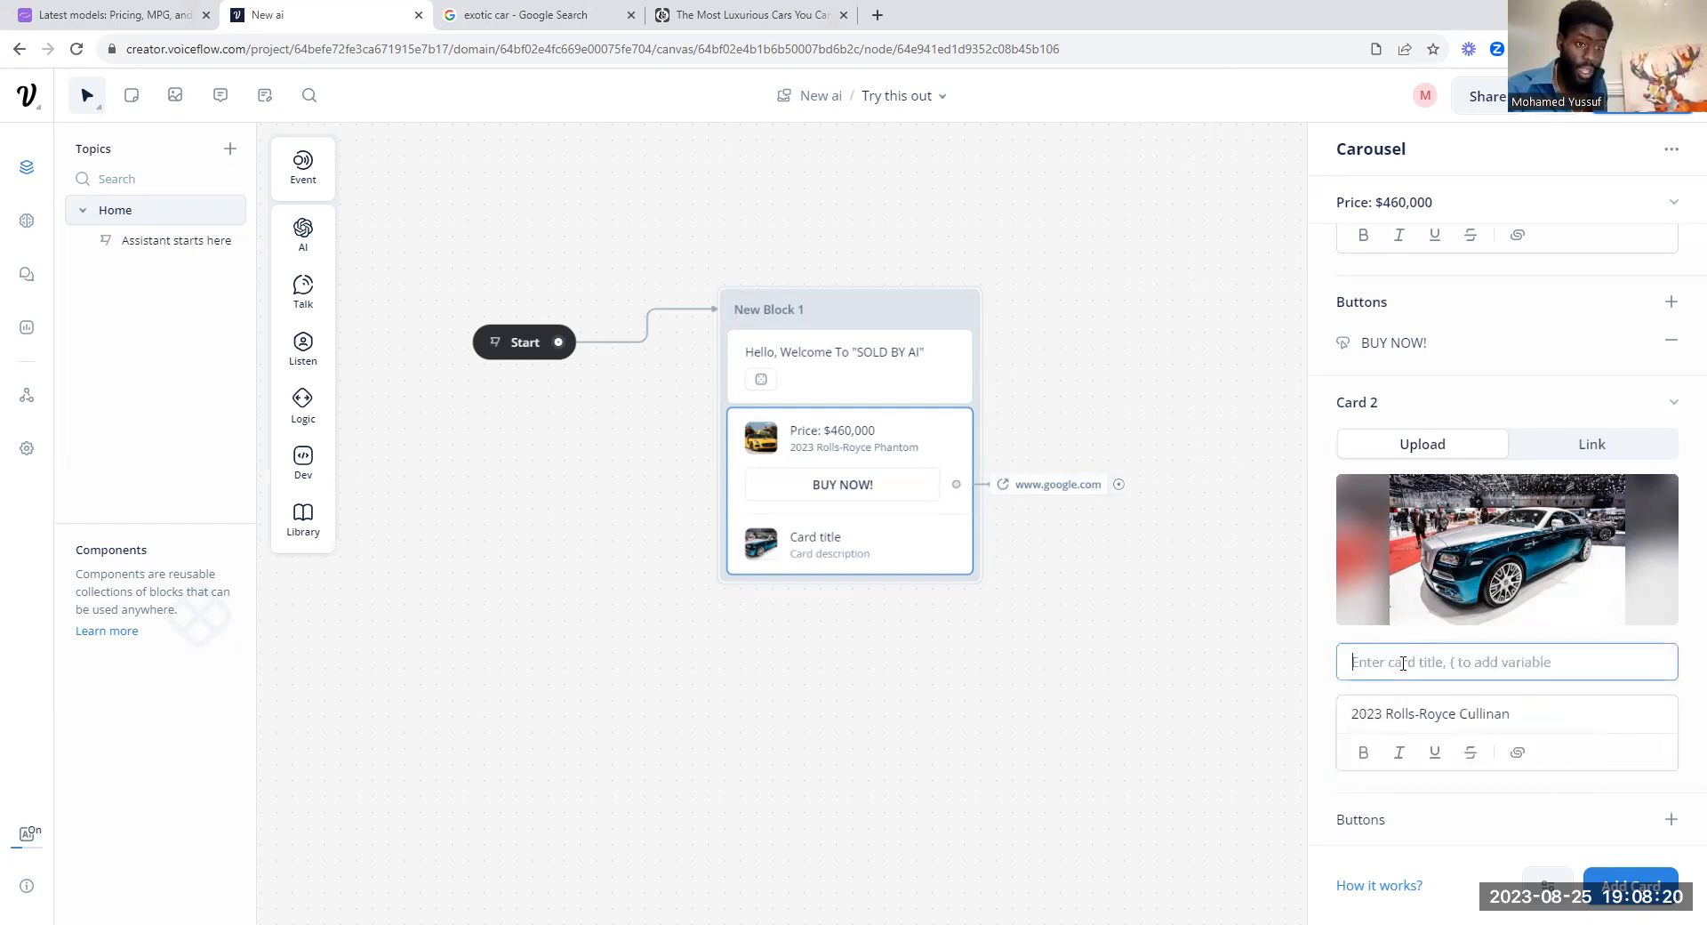
{"action": "left_click", "coordinate": [713, 16]}
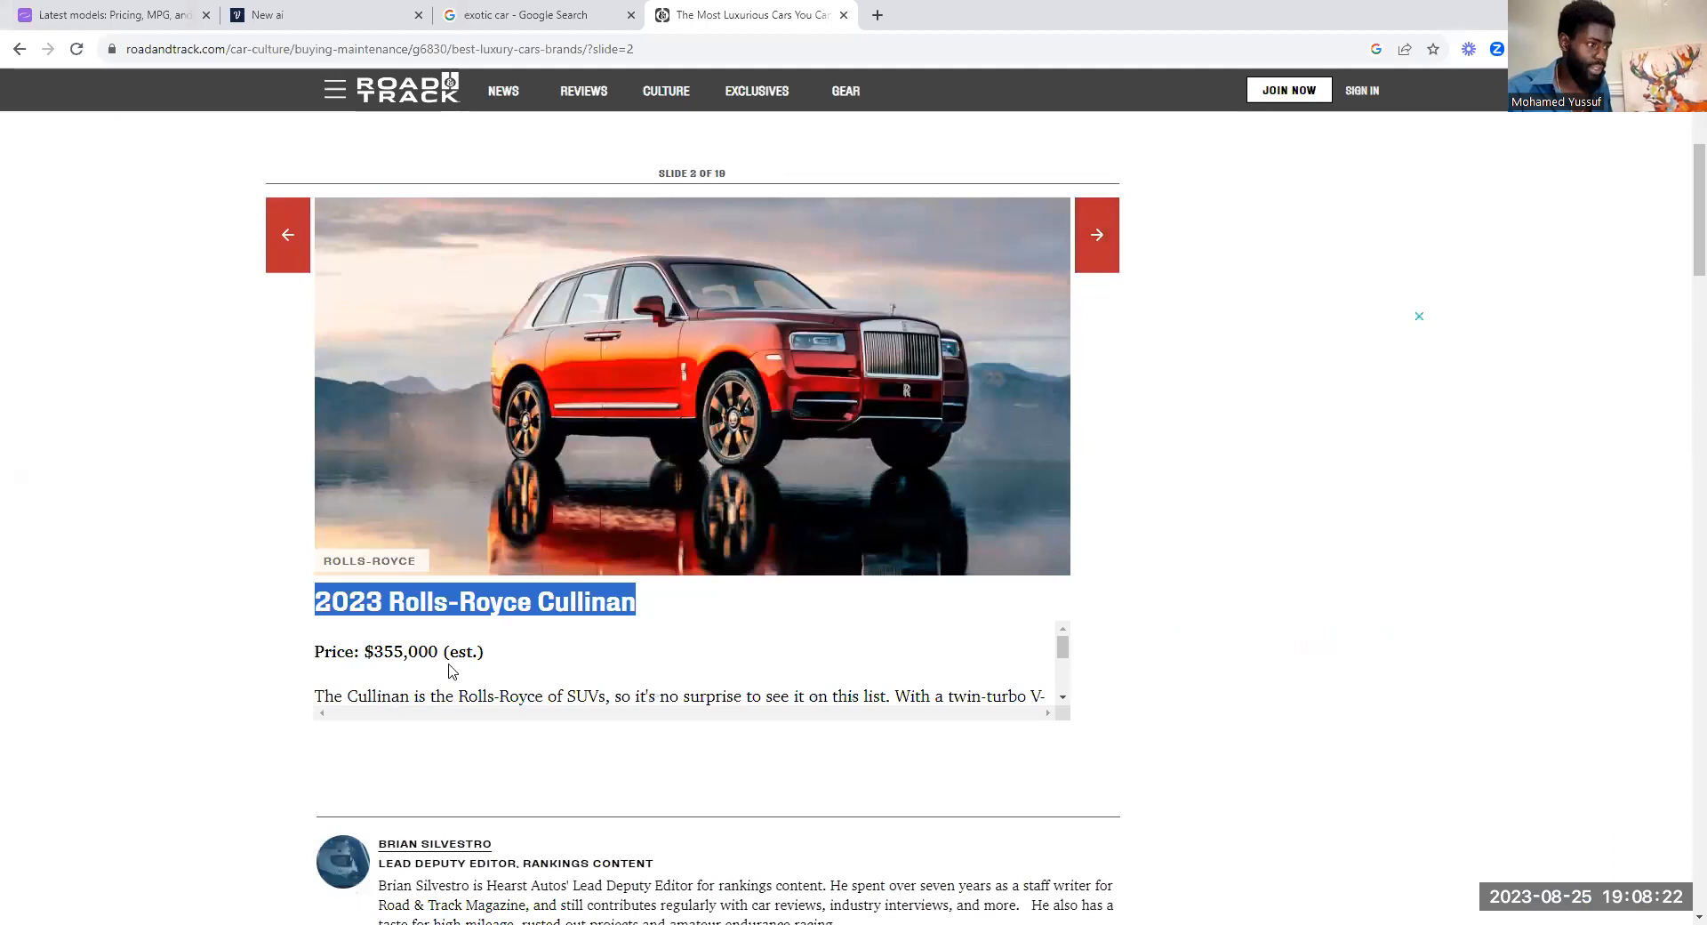
{"action": "mouse_move", "coordinate": [437, 653]}
{"action": "left_mouse_down"}
{"action": "mouse_move", "coordinate": [294, 649]}
{"action": "mouse_move", "coordinate": [440, 658]}
{"action": "mouse_move", "coordinate": [425, 660]}
{"action": "left_mouse_up"}
{"action": "left_click", "coordinate": [316, 654]}
{"action": "right_click", "coordinate": [425, 659]}
{"action": "left_click", "coordinate": [457, 674]}
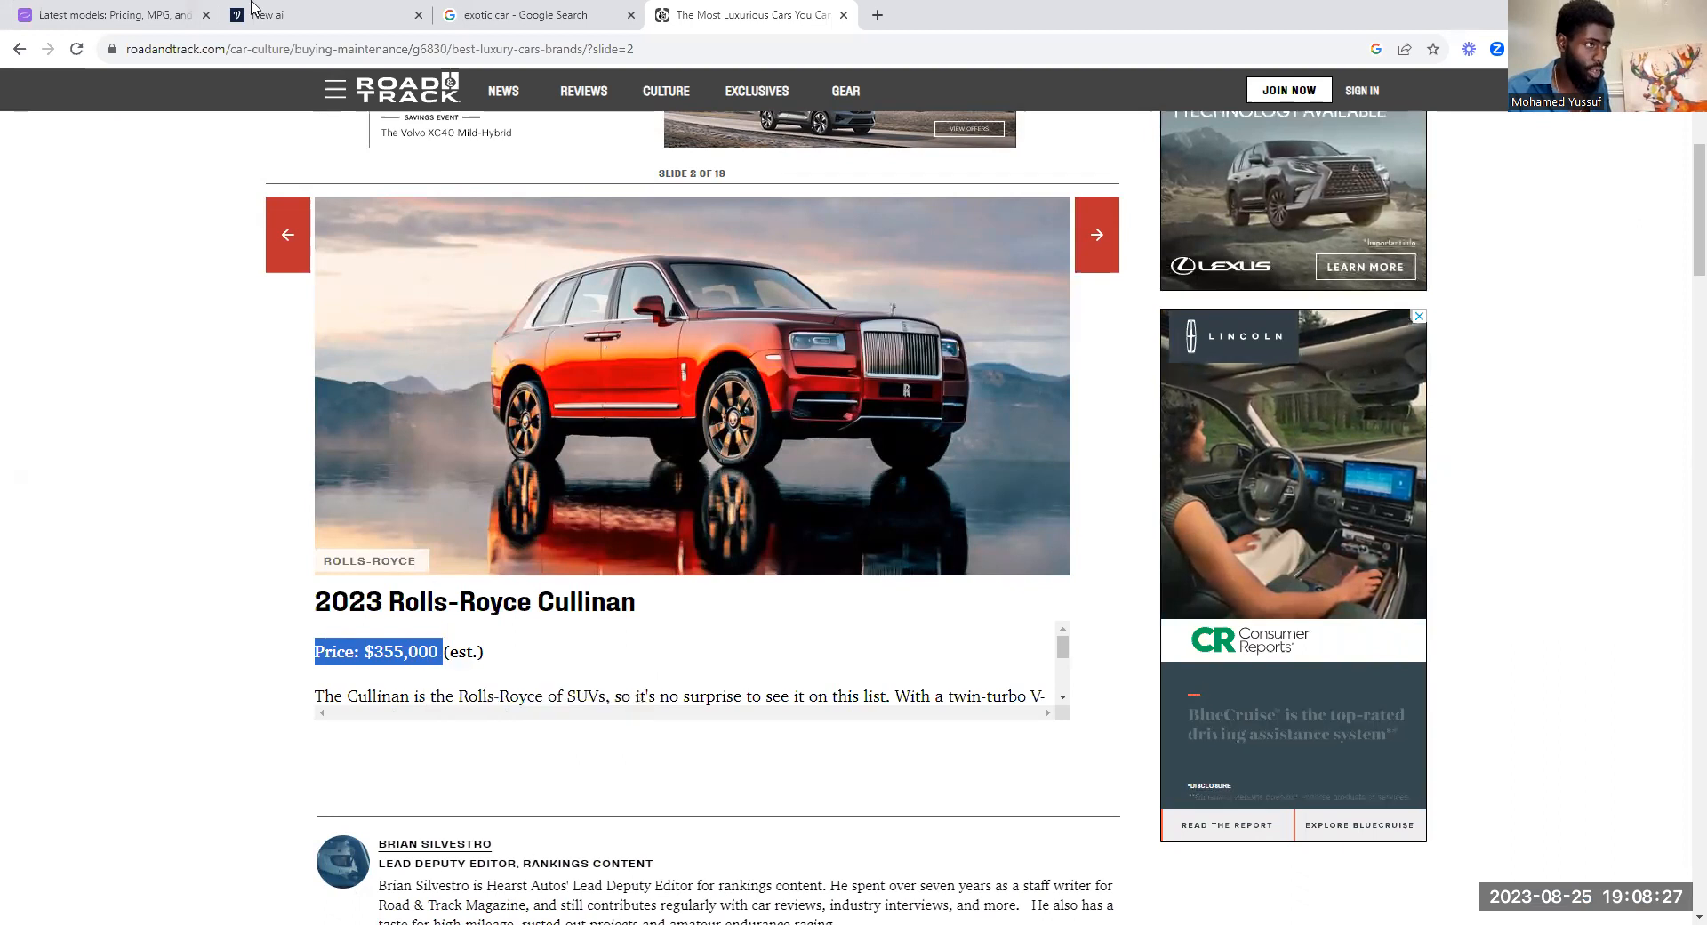
{"action": "left_click", "coordinate": [302, 16]}
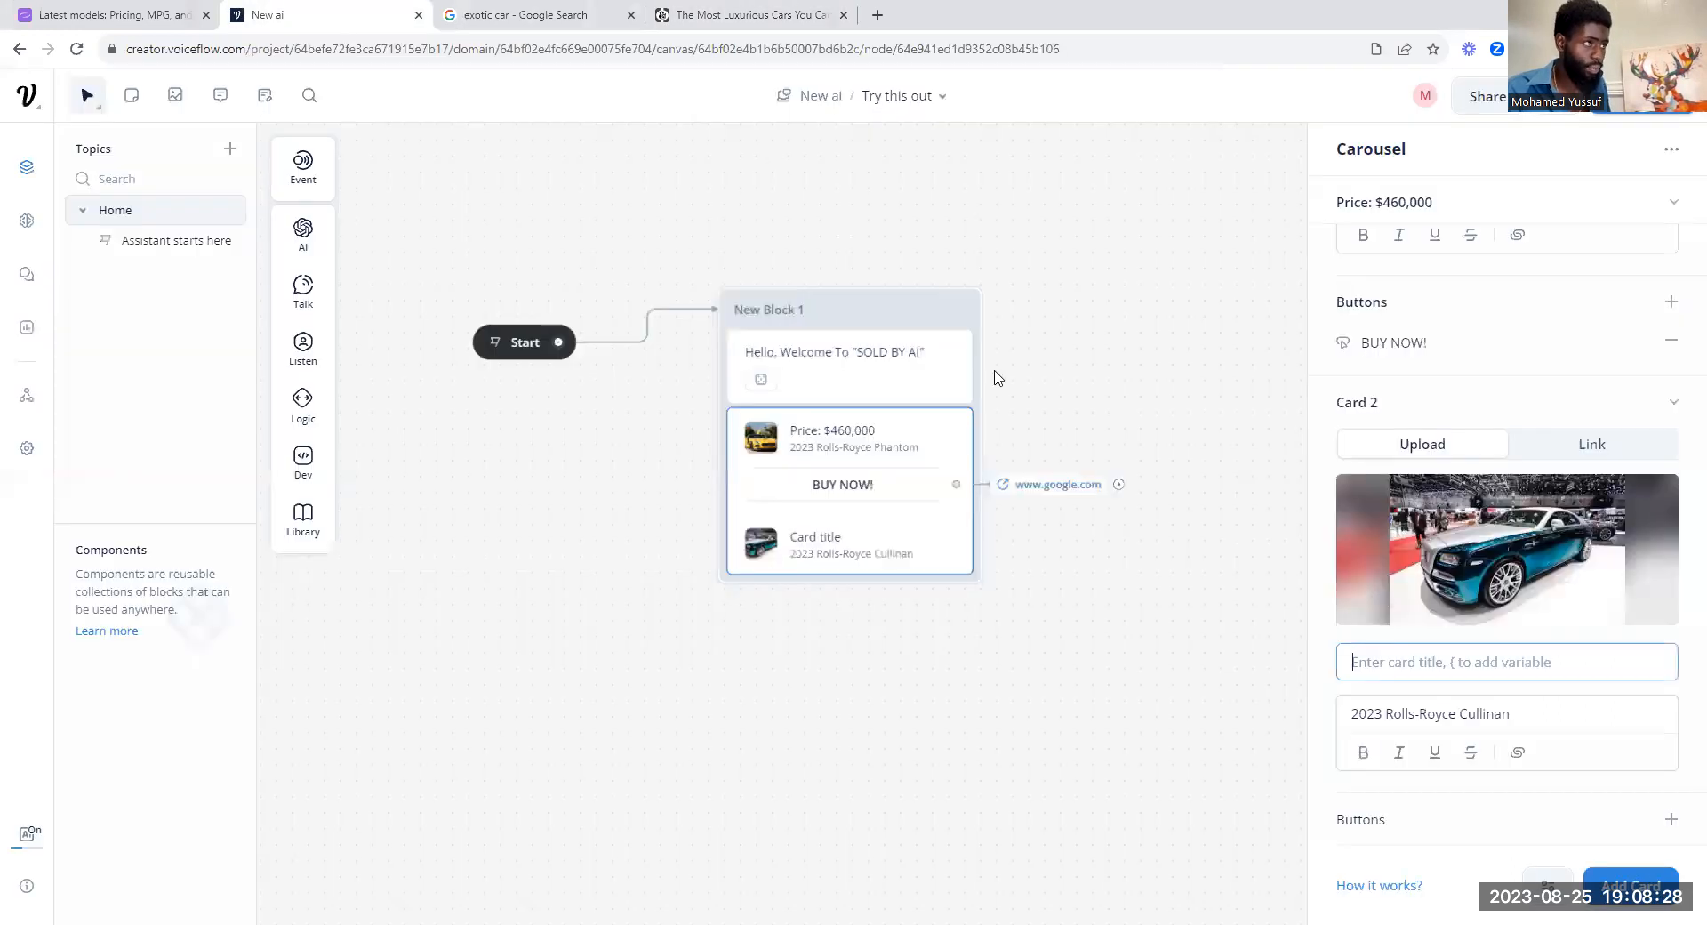
{"action": "right_click", "coordinate": [1462, 660]}
{"action": "left_click", "coordinate": [1502, 518]}
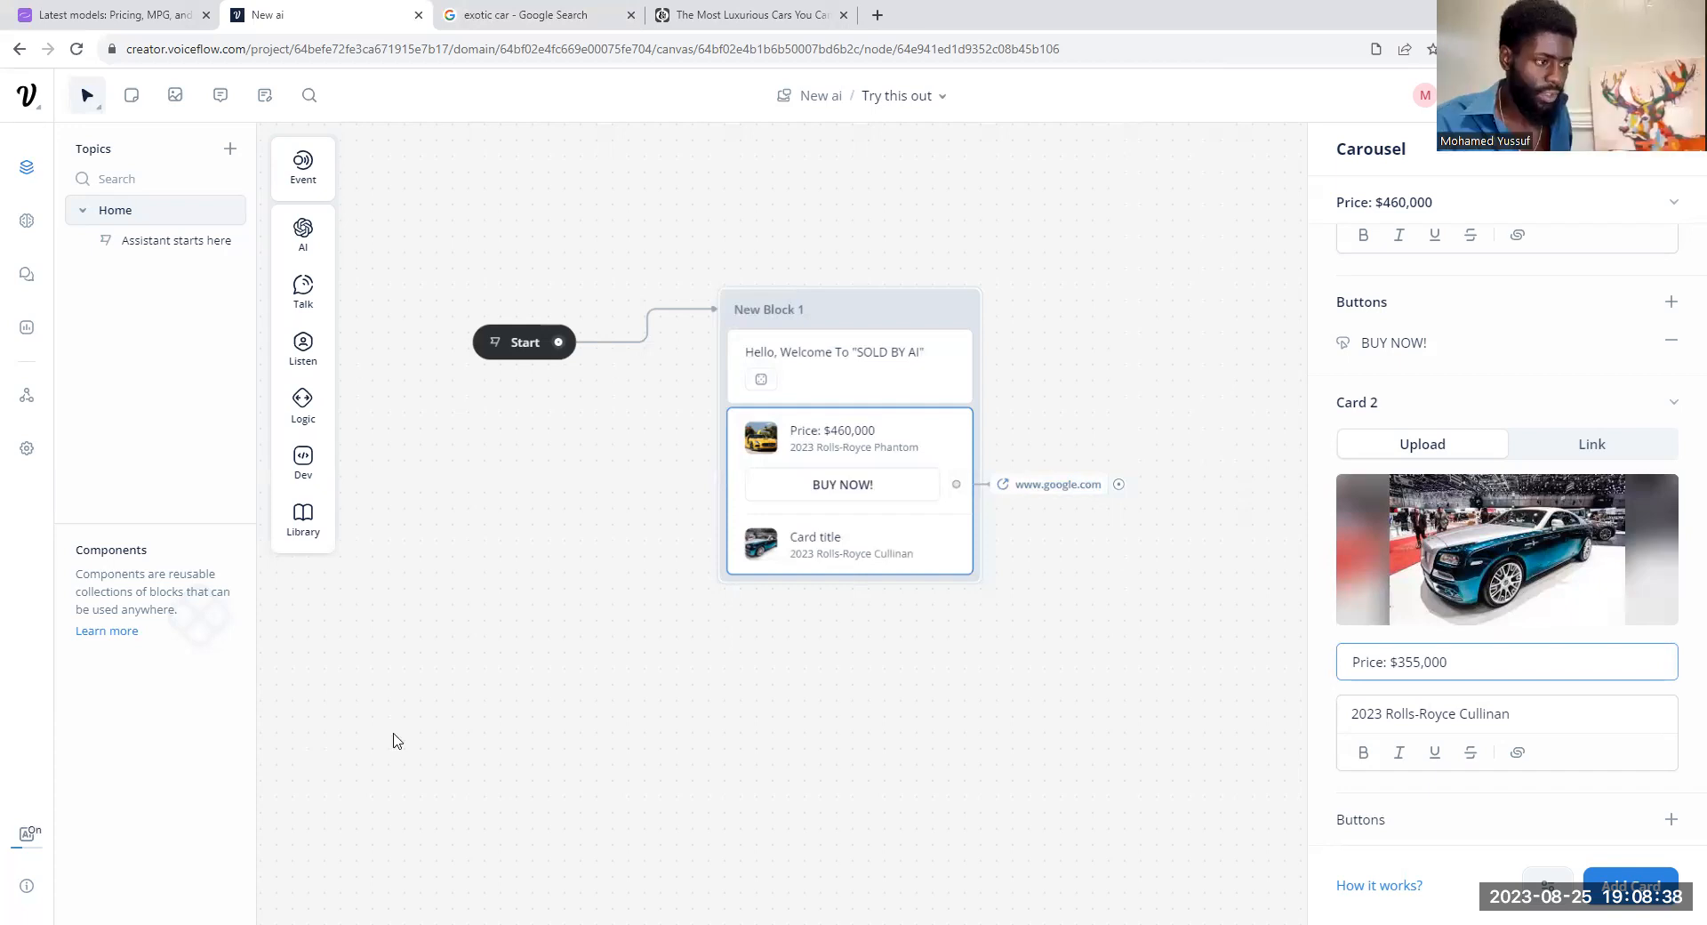
{"action": "left_click", "coordinate": [1560, 629]}
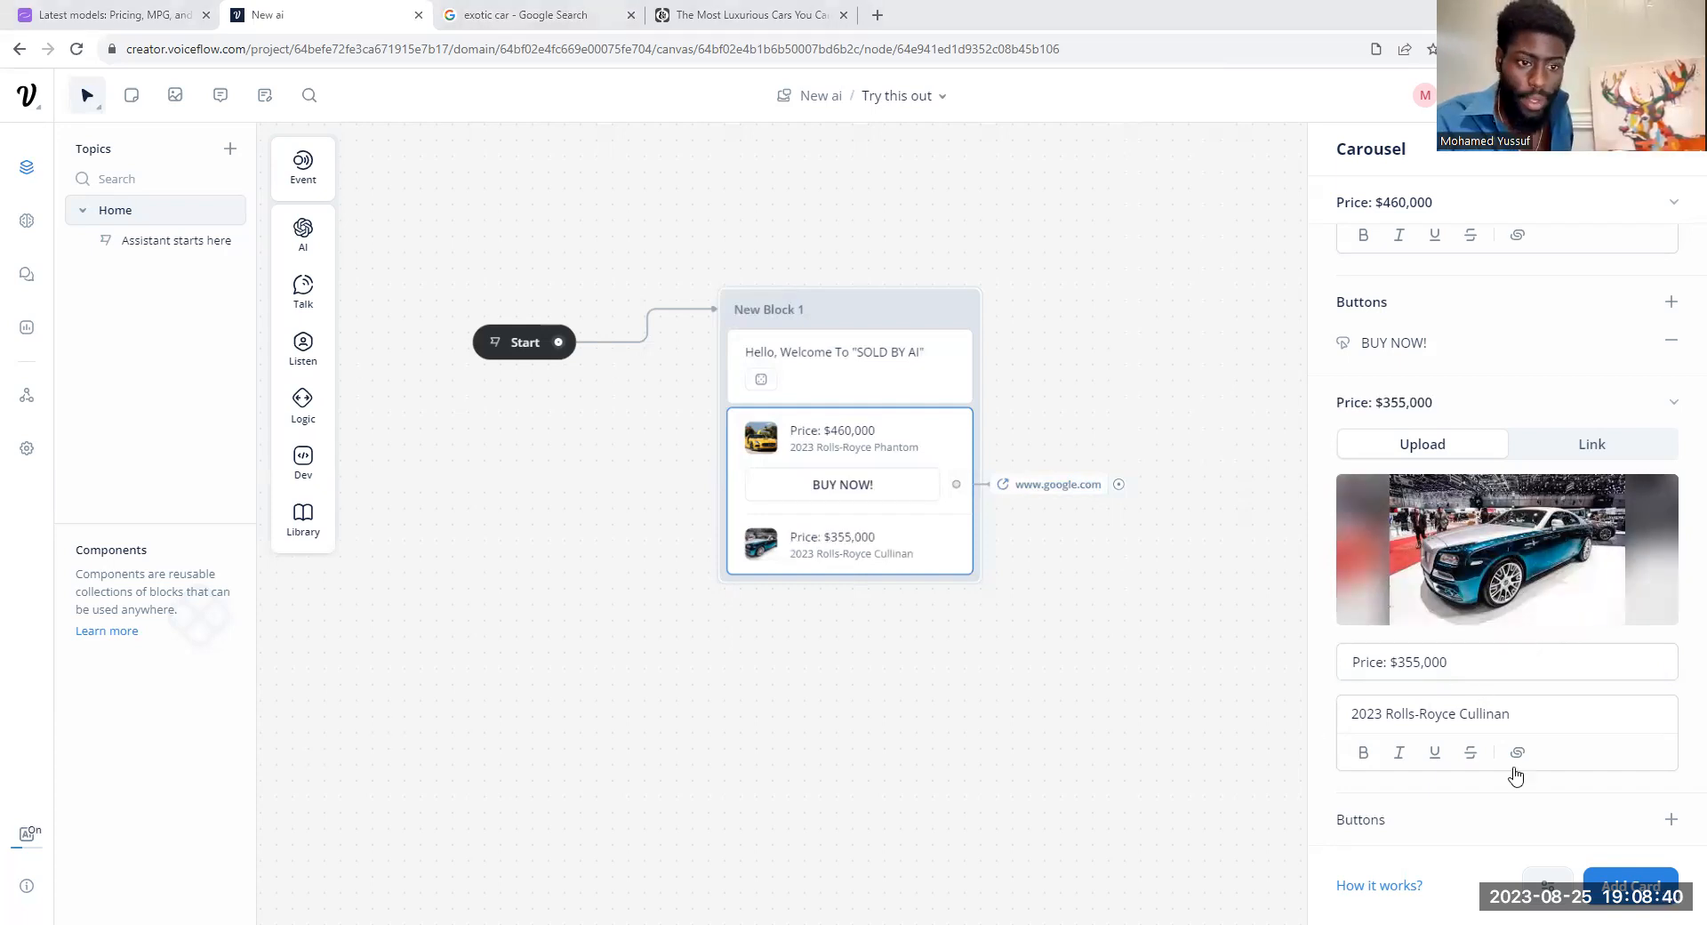
Step: Add a third card to the carousel and upload download (7).jpg as its image
{"action": "left_click", "coordinate": [1632, 880]}
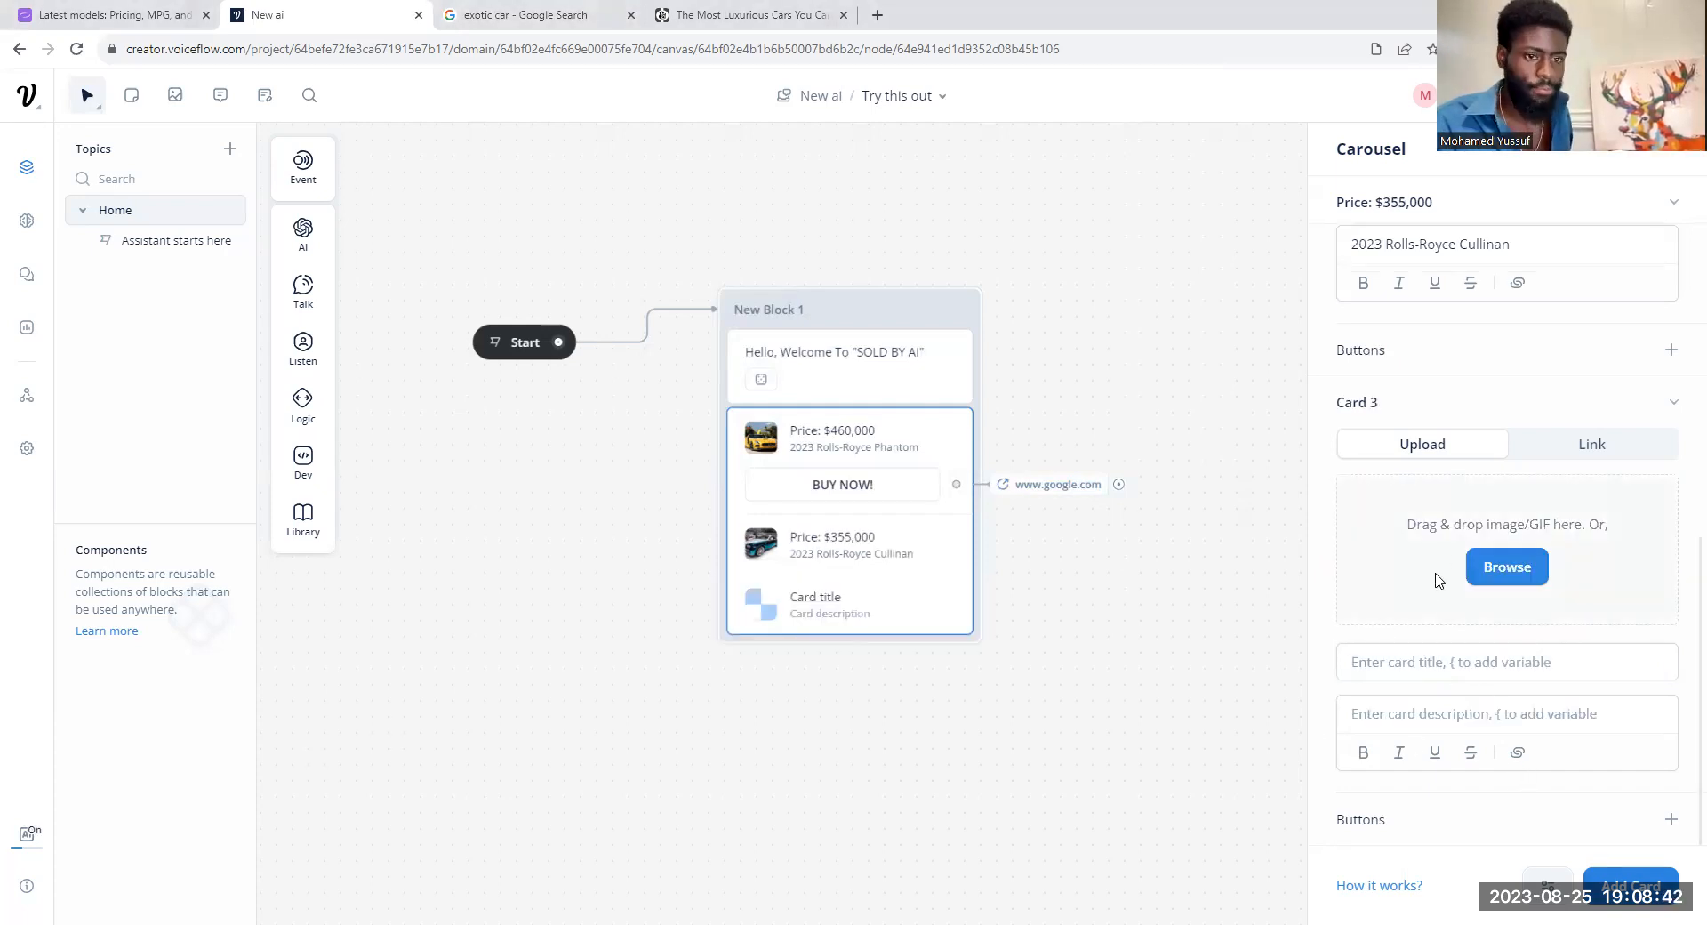
{"action": "left_click", "coordinate": [1486, 566]}
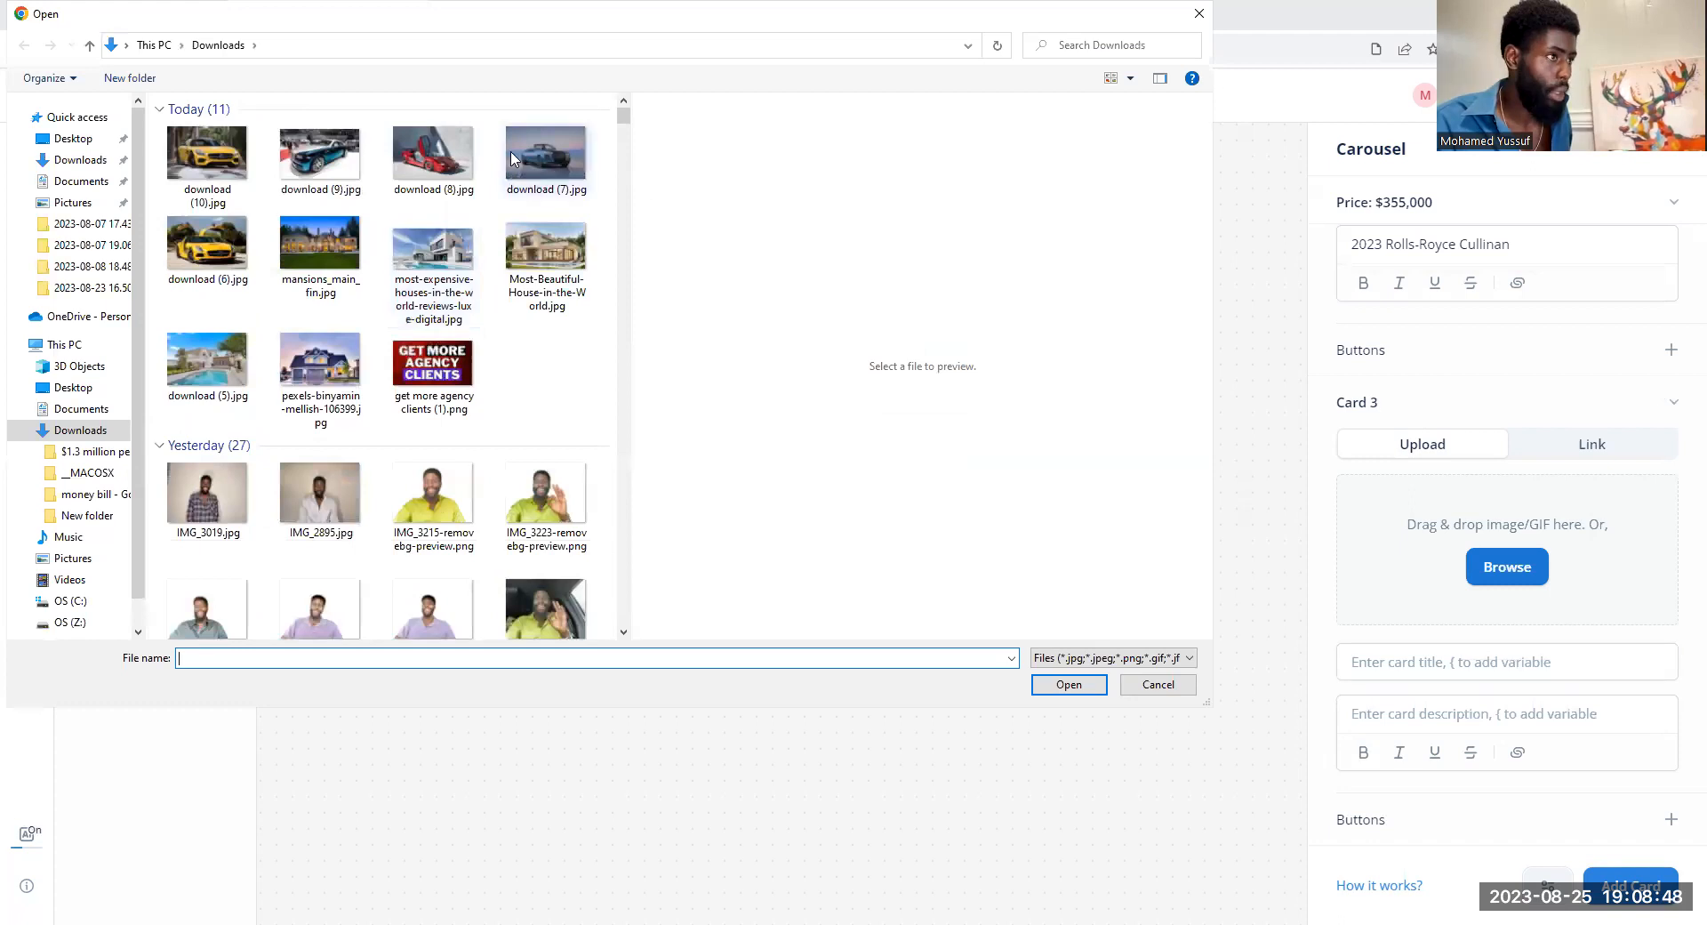
{"action": "left_click", "coordinate": [555, 151]}
{"action": "key", "text": "Return"}
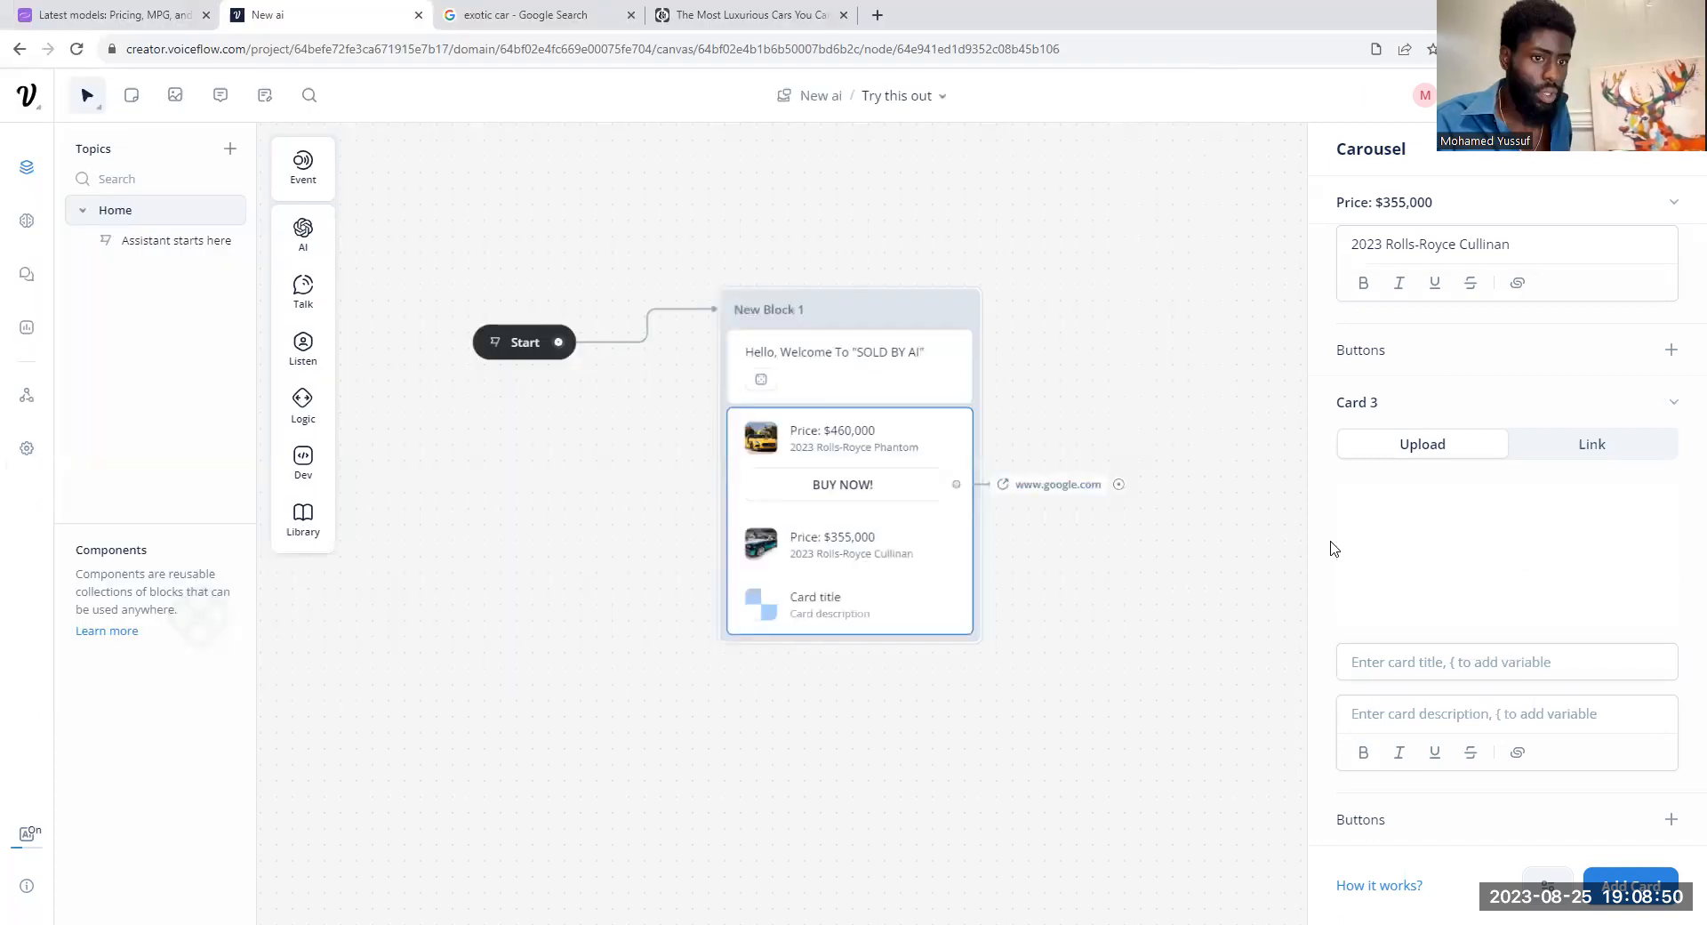
Step: Switch to the Road & Track article, advance to slide 3 and copy the heading "2023 Rolls-Royce Ghost"
{"action": "left_click", "coordinate": [1553, 662]}
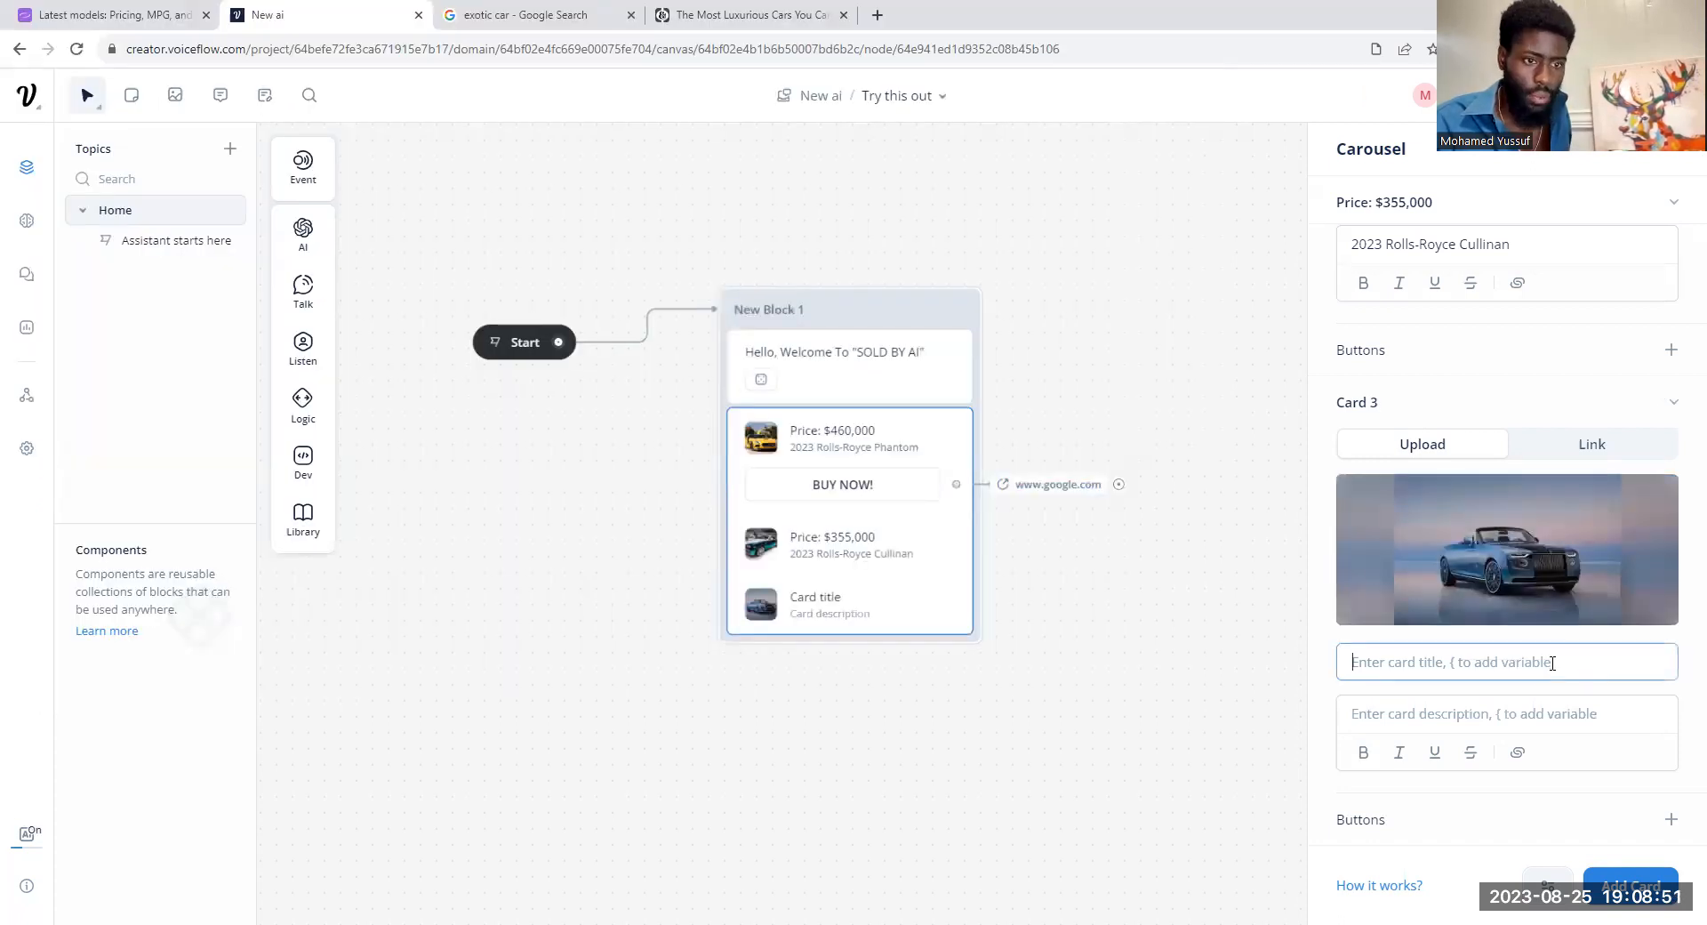
{"action": "left_click", "coordinate": [742, 15]}
{"action": "left_click", "coordinate": [1099, 252]}
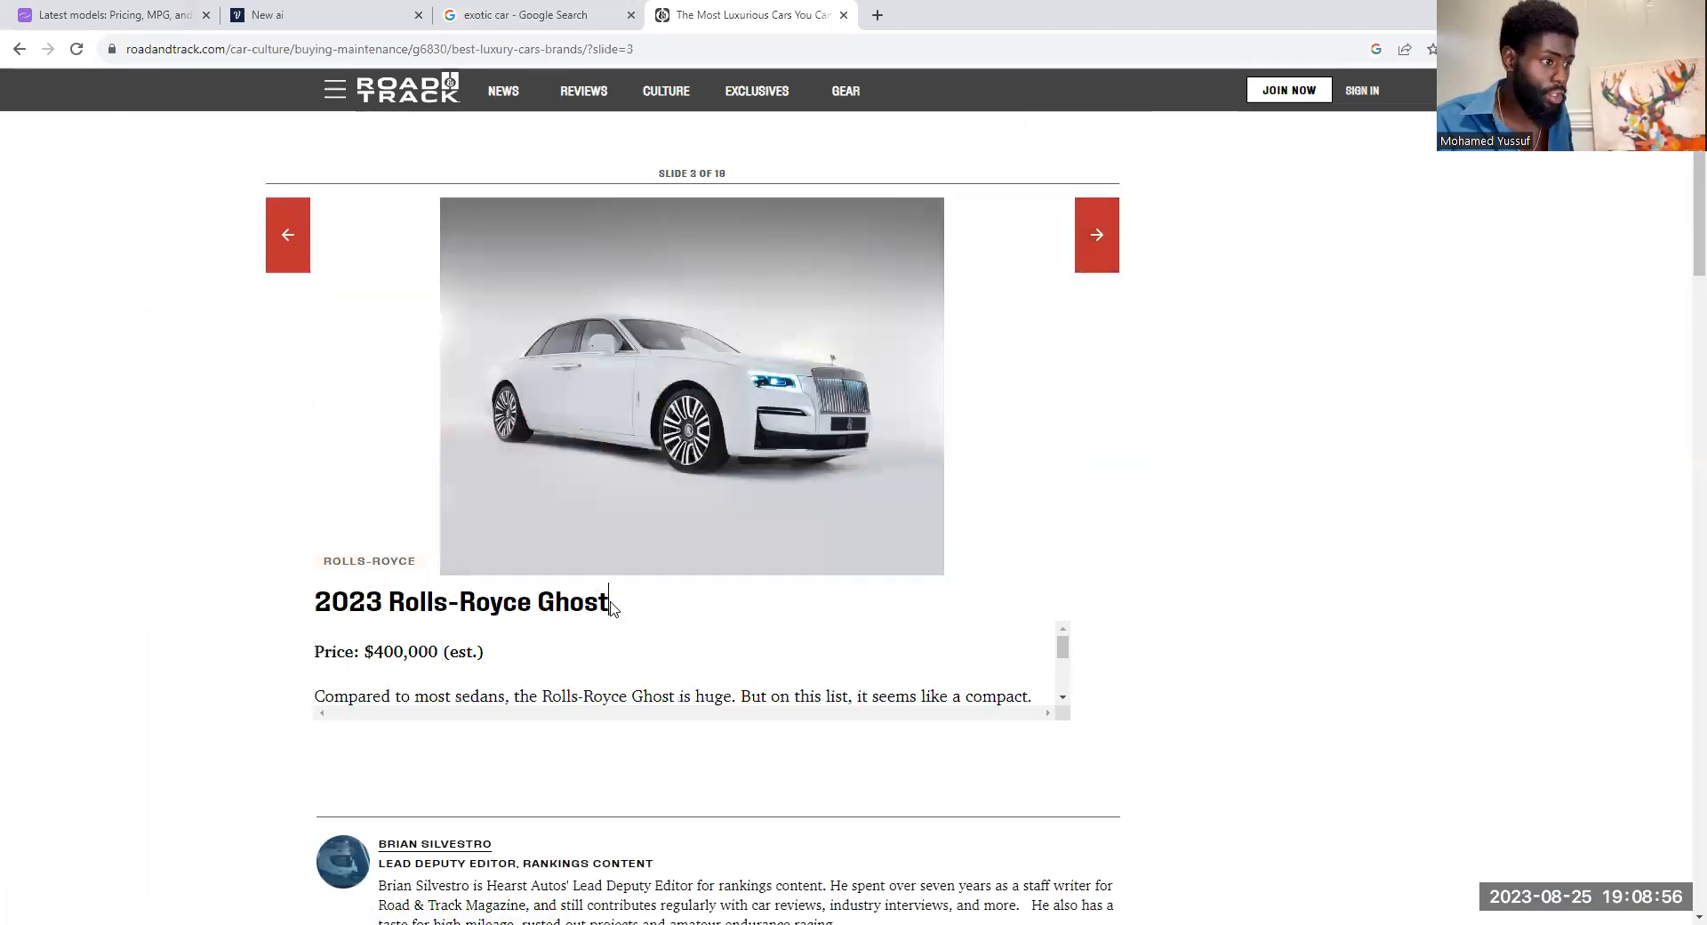
{"action": "left_click_drag", "start_coordinate": [610, 605], "coordinate": [329, 609]}
{"action": "key", "text": "ctrl+c"}
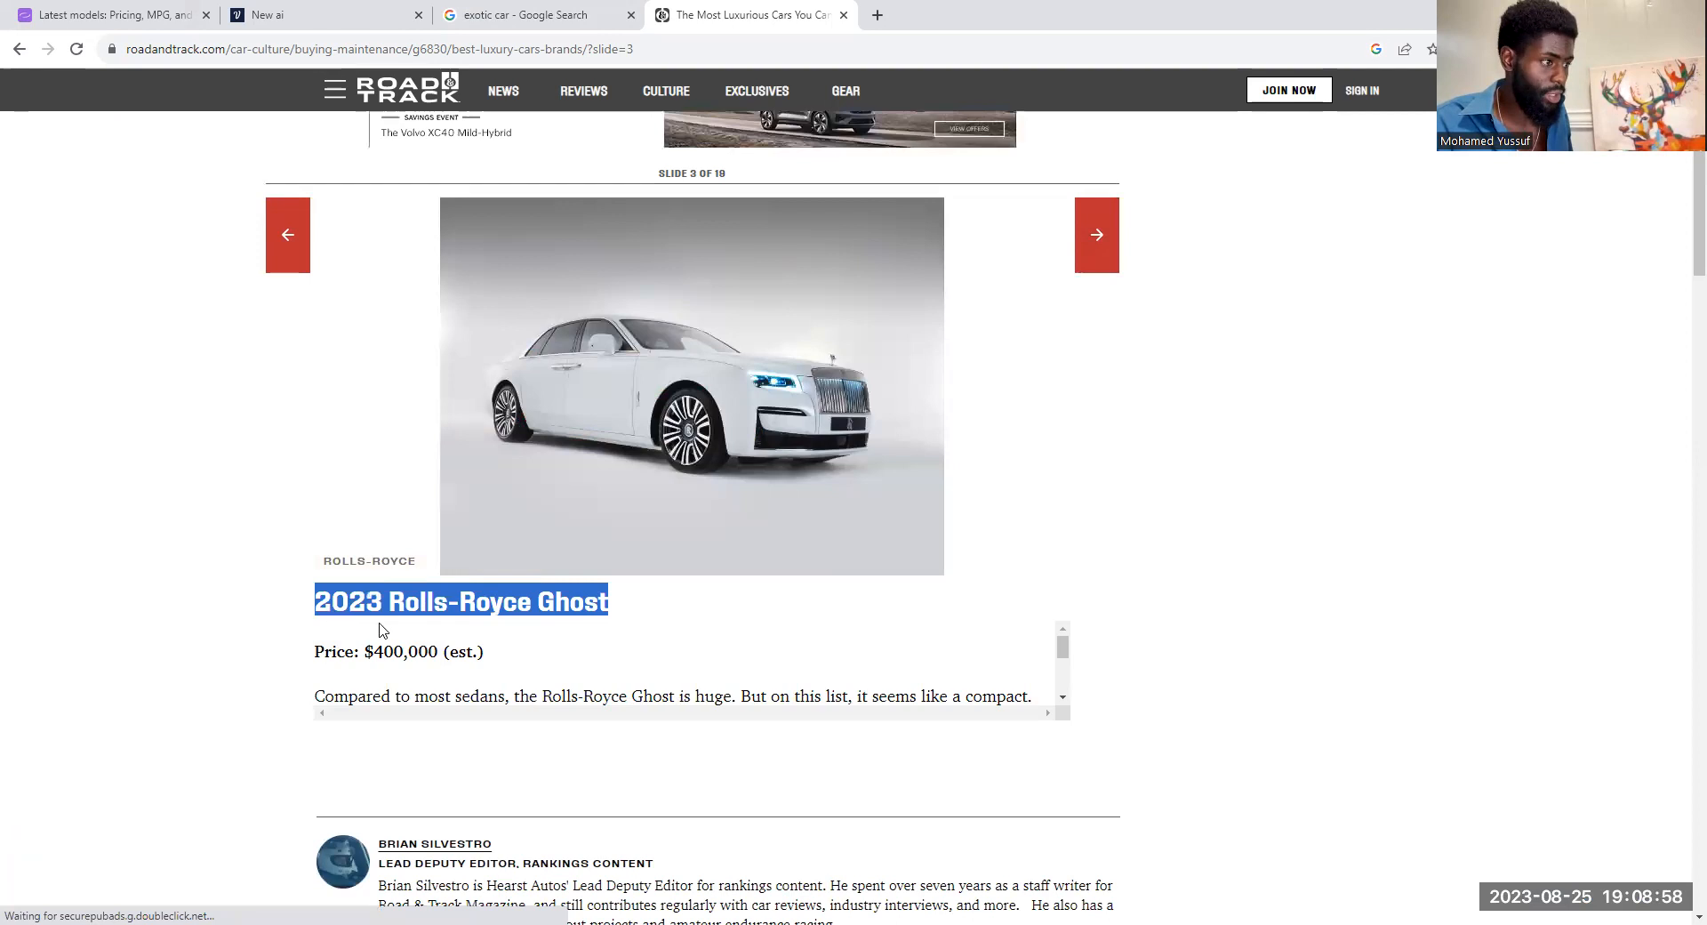
{"action": "right_click", "coordinate": [327, 605]}
{"action": "left_click", "coordinate": [351, 617]}
Step: Return to the Voiceflow project and paste "2023 Rolls-Royce Ghost" as the description of Card 3, leaving its title empty
{"action": "left_click", "coordinate": [525, 15]}
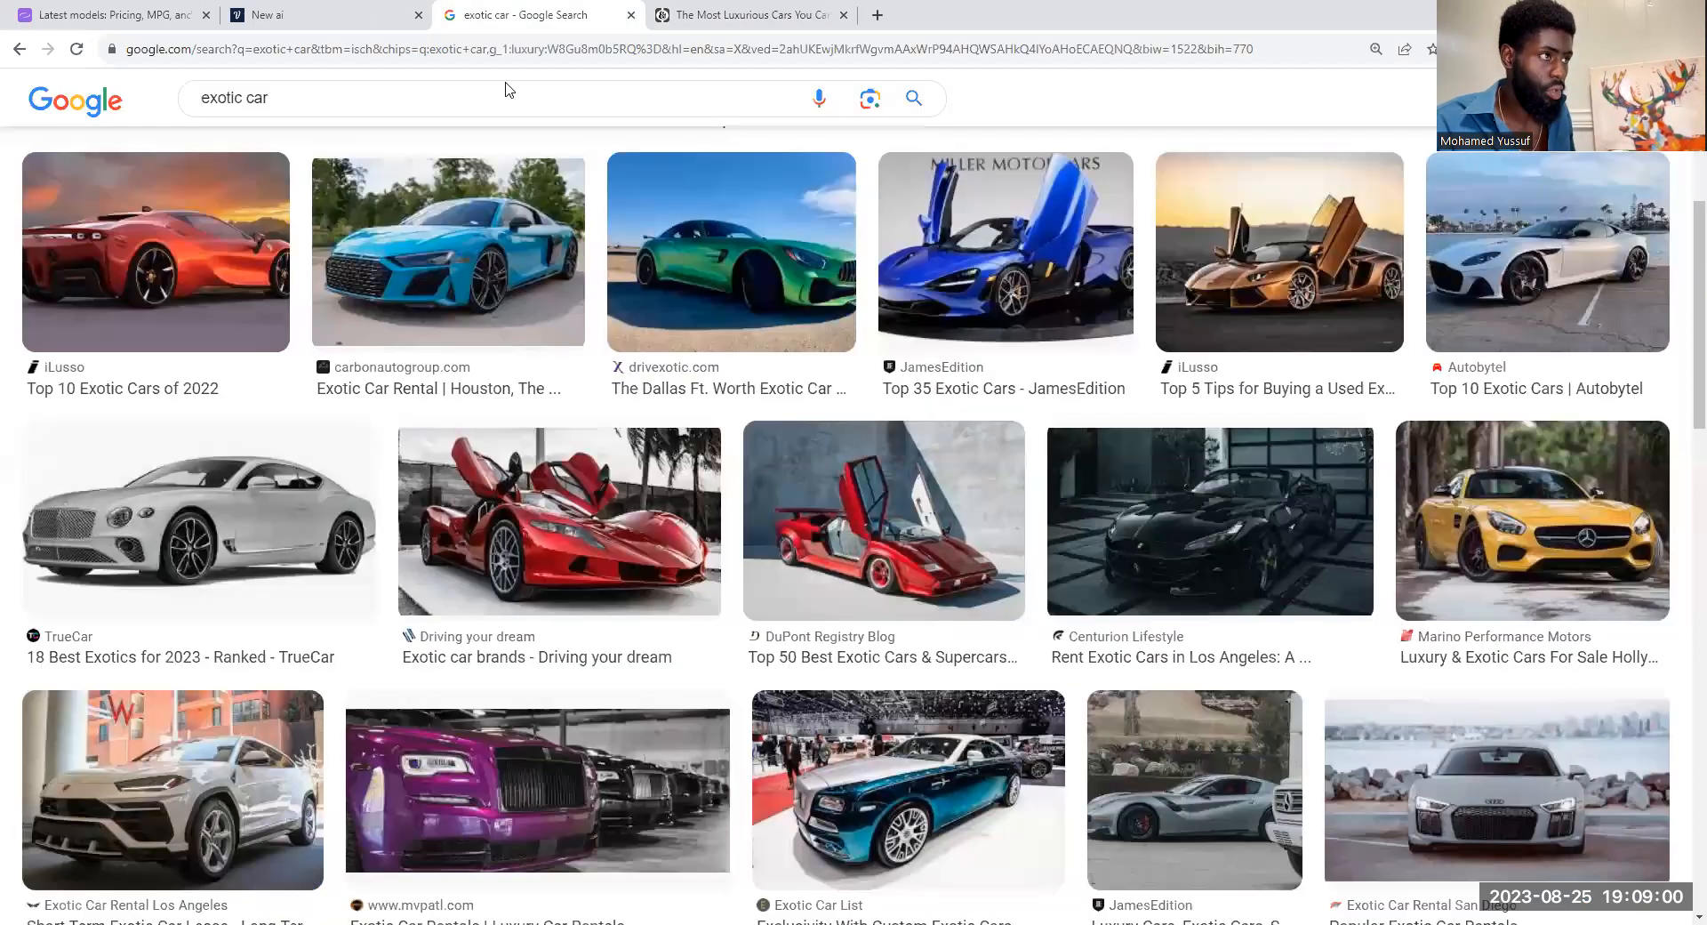
{"action": "key", "text": "ctrl+shift+Tab"}
{"action": "right_click", "coordinate": [1382, 663]}
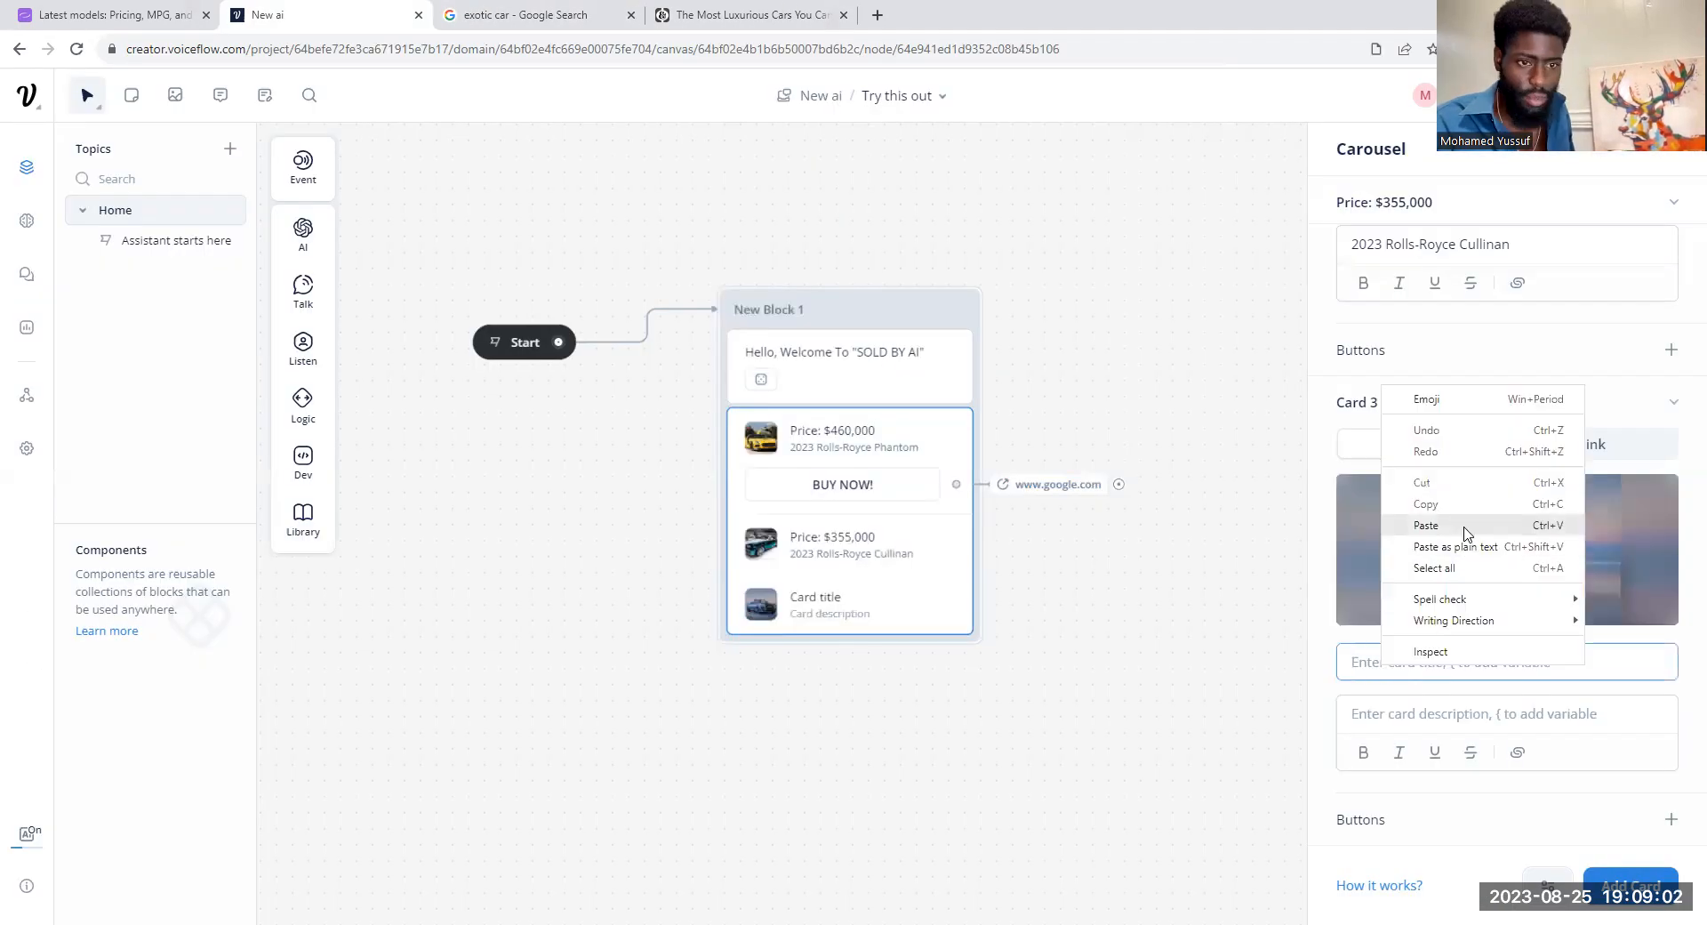
{"action": "left_click", "coordinate": [1466, 532]}
{"action": "key", "text": "ctrl+a"}
{"action": "key", "text": "ctrl+c"}
{"action": "key", "text": "BackSpace"}
{"action": "left_click", "coordinate": [1462, 714]}
{"action": "right_click", "coordinate": [1469, 711]}
{"action": "left_click", "coordinate": [1414, 714]}
{"action": "right_click", "coordinate": [1405, 716]}
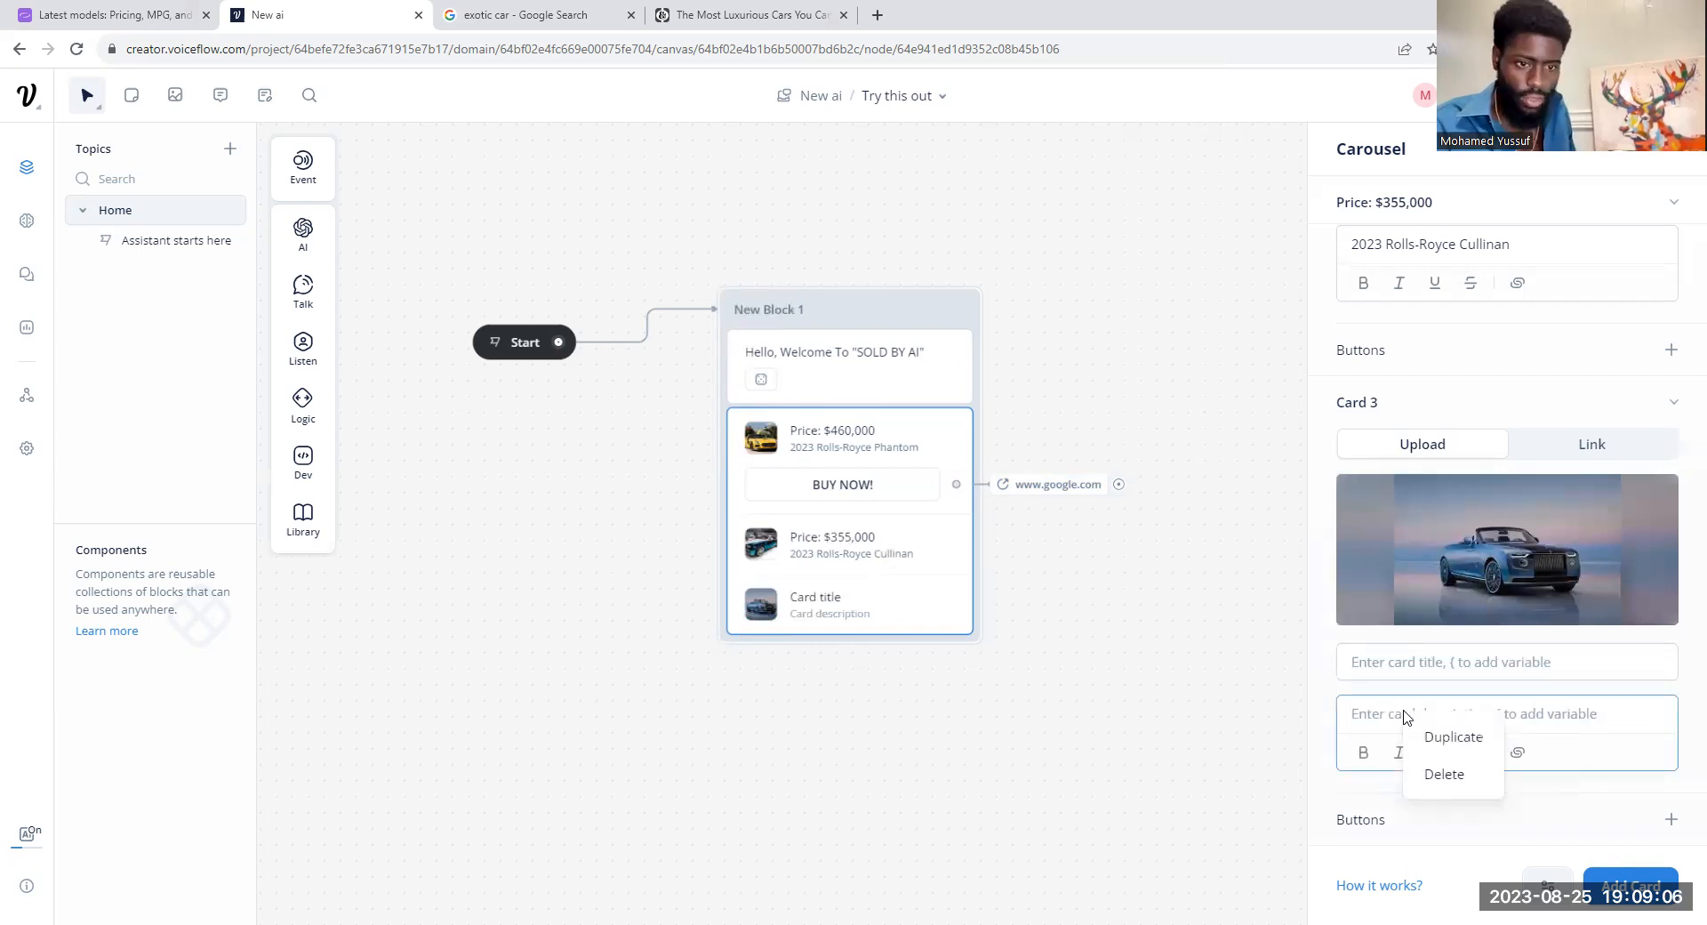
{"action": "key", "text": "ctrl+v"}
{"action": "key", "text": "BackSpace"}
{"action": "scroll", "coordinate": [1424, 692], "scroll_direction": "up", "scroll_amount": 5}
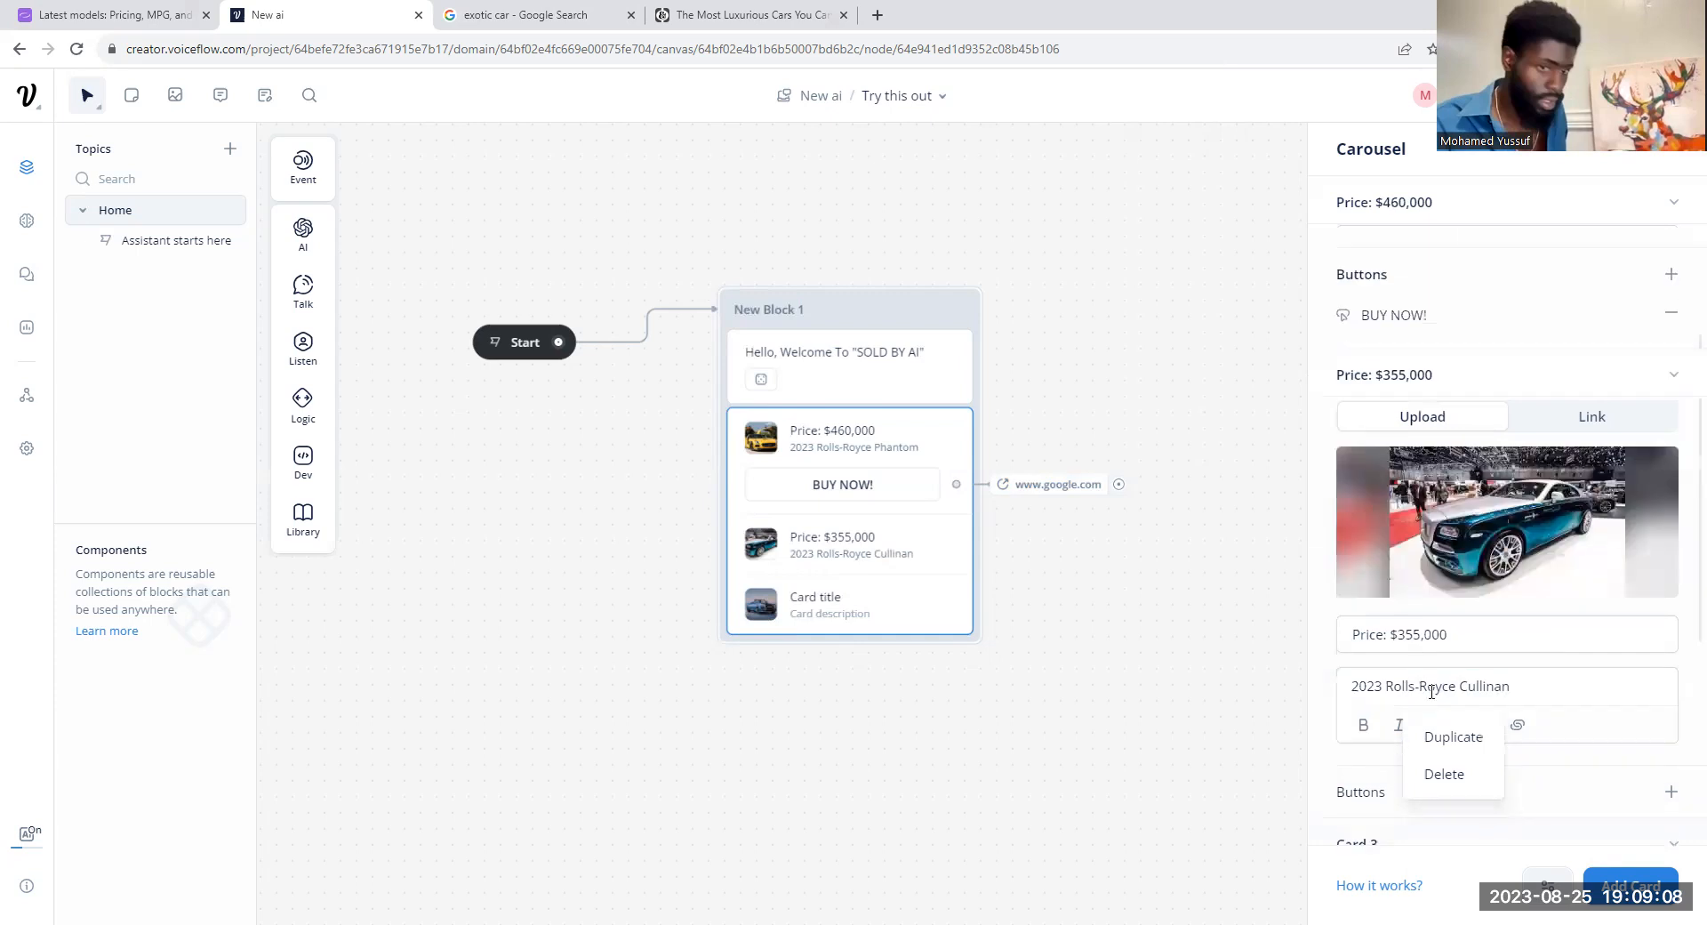
{"action": "scroll", "coordinate": [1424, 637], "scroll_direction": "down", "scroll_amount": 5}
Step: Copy "Price: $400,000" from the Rolls-Royce Ghost slide of the Road & Track article for Card 3's title
{"action": "left_click", "coordinate": [1385, 669]}
{"action": "left_click", "coordinate": [747, 16]}
{"action": "left_click_drag", "start_coordinate": [436, 654], "coordinate": [317, 654]}
{"action": "right_click", "coordinate": [322, 654]}
{"action": "left_click", "coordinate": [356, 671]}
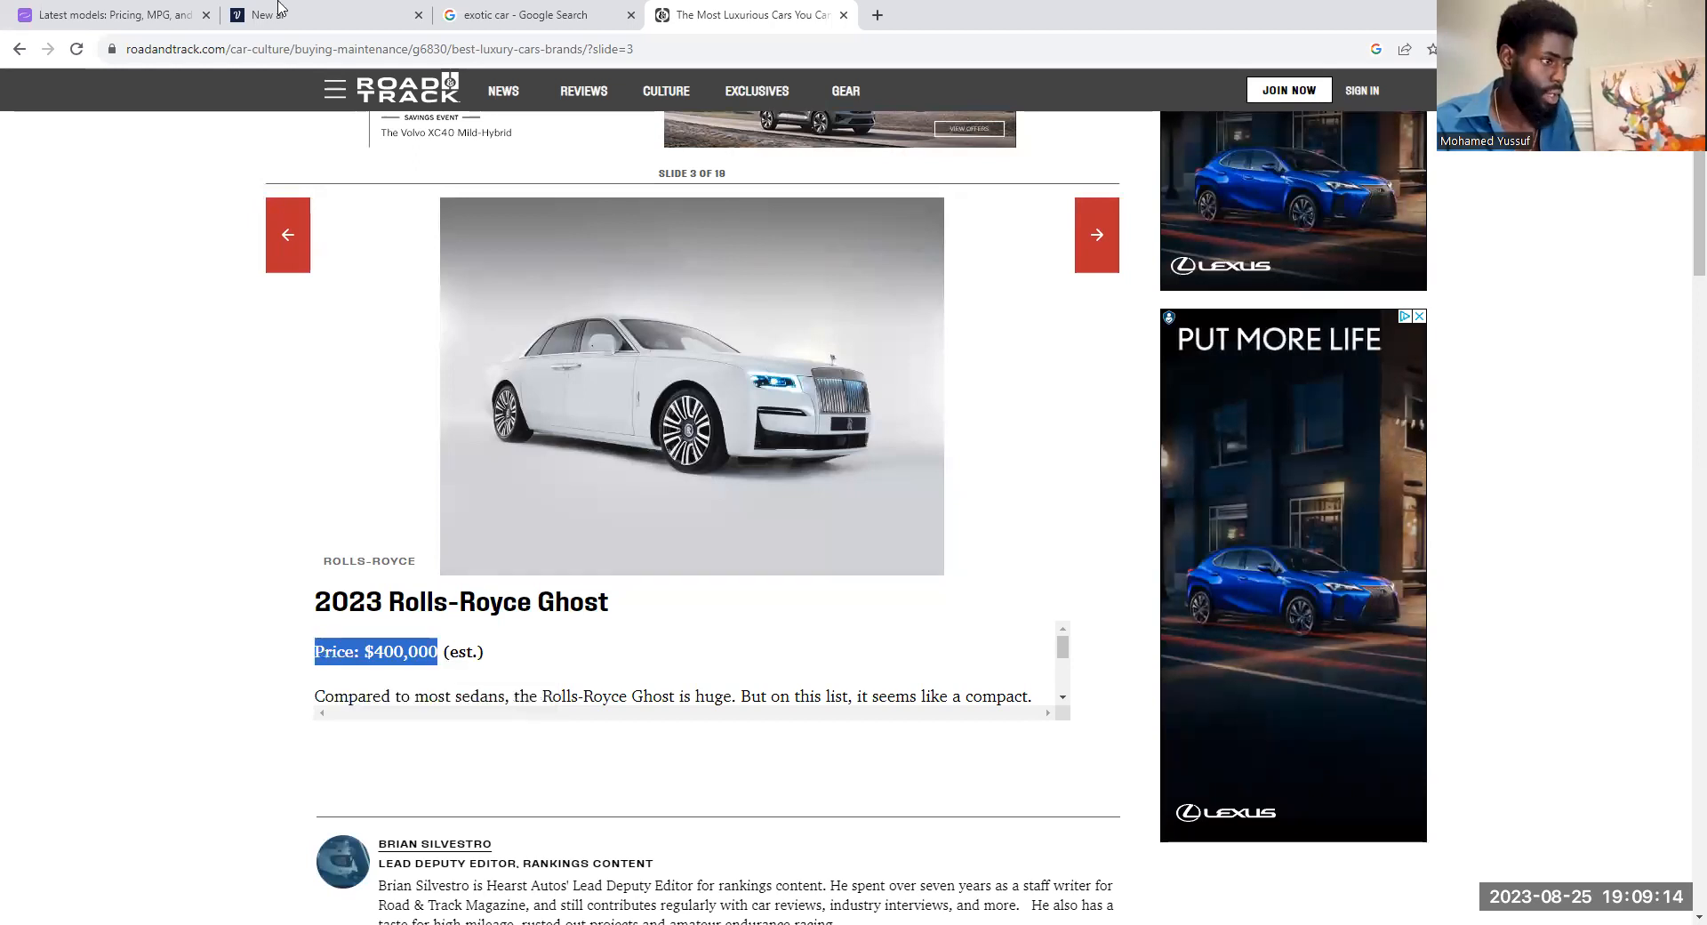
Step: Return to the Voiceflow project and paste "Price: $400,000" as the title of Card 3
{"action": "left_click", "coordinate": [278, 7]}
{"action": "right_click", "coordinate": [1459, 675]}
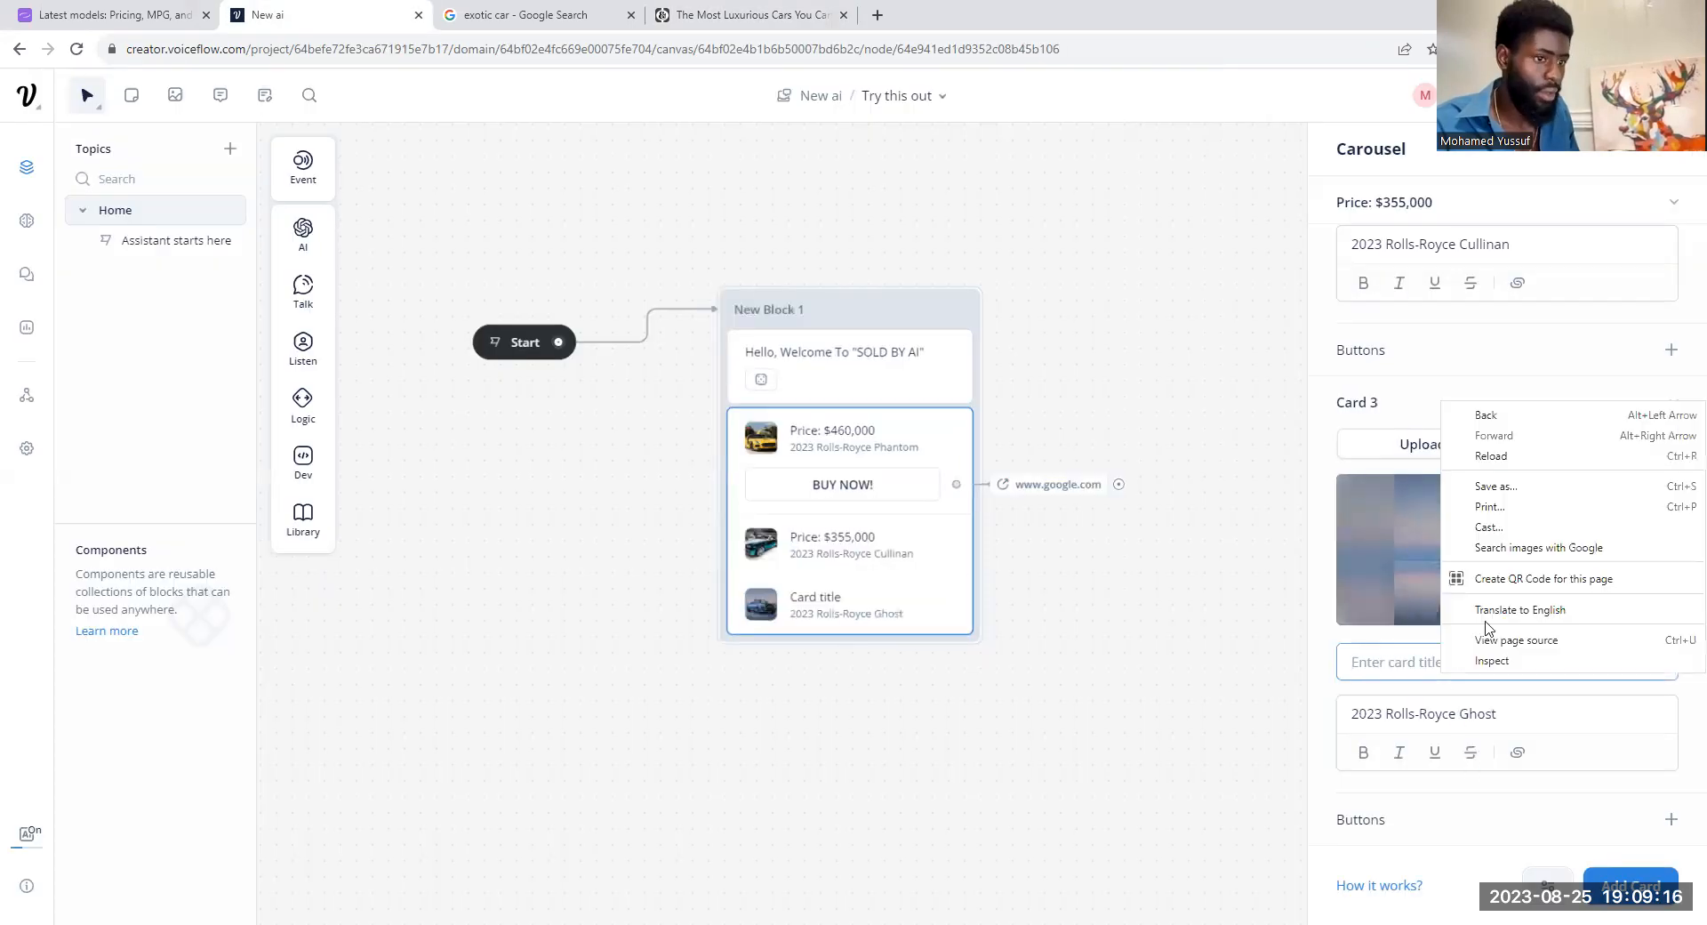
{"action": "left_click", "coordinate": [1417, 662]}
{"action": "key", "text": "ctrl+v"}
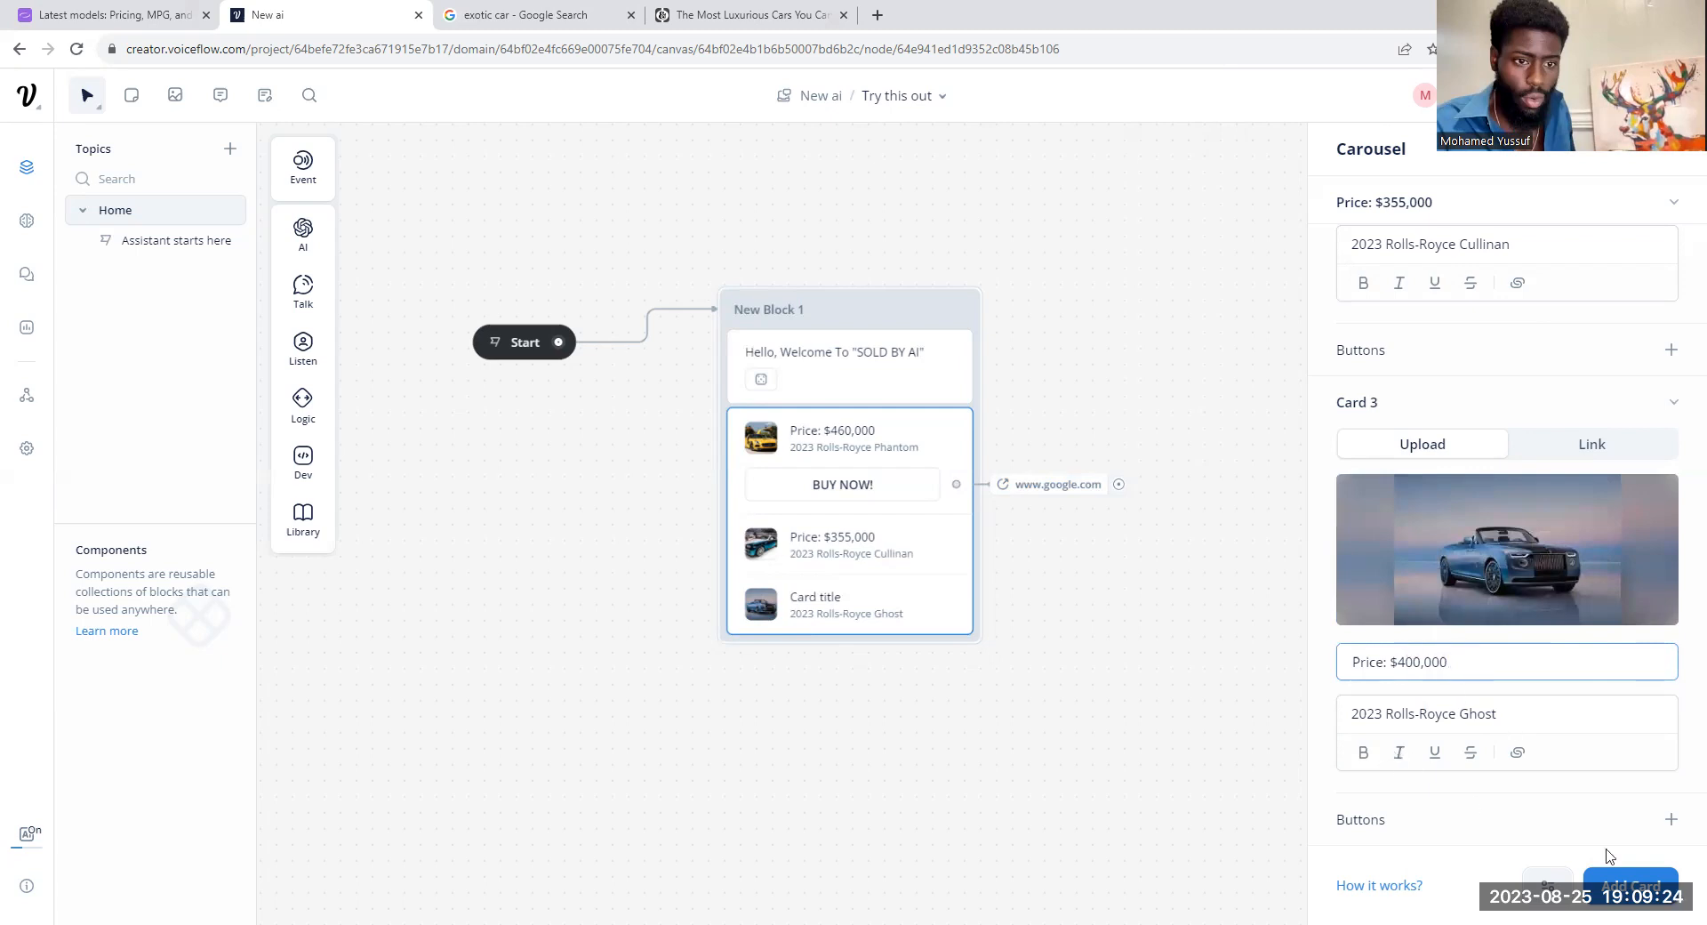
Step: Run a test of the assistant to preview the greeting and car carousel, and return to the designer
{"action": "left_click", "coordinate": [1570, 95]}
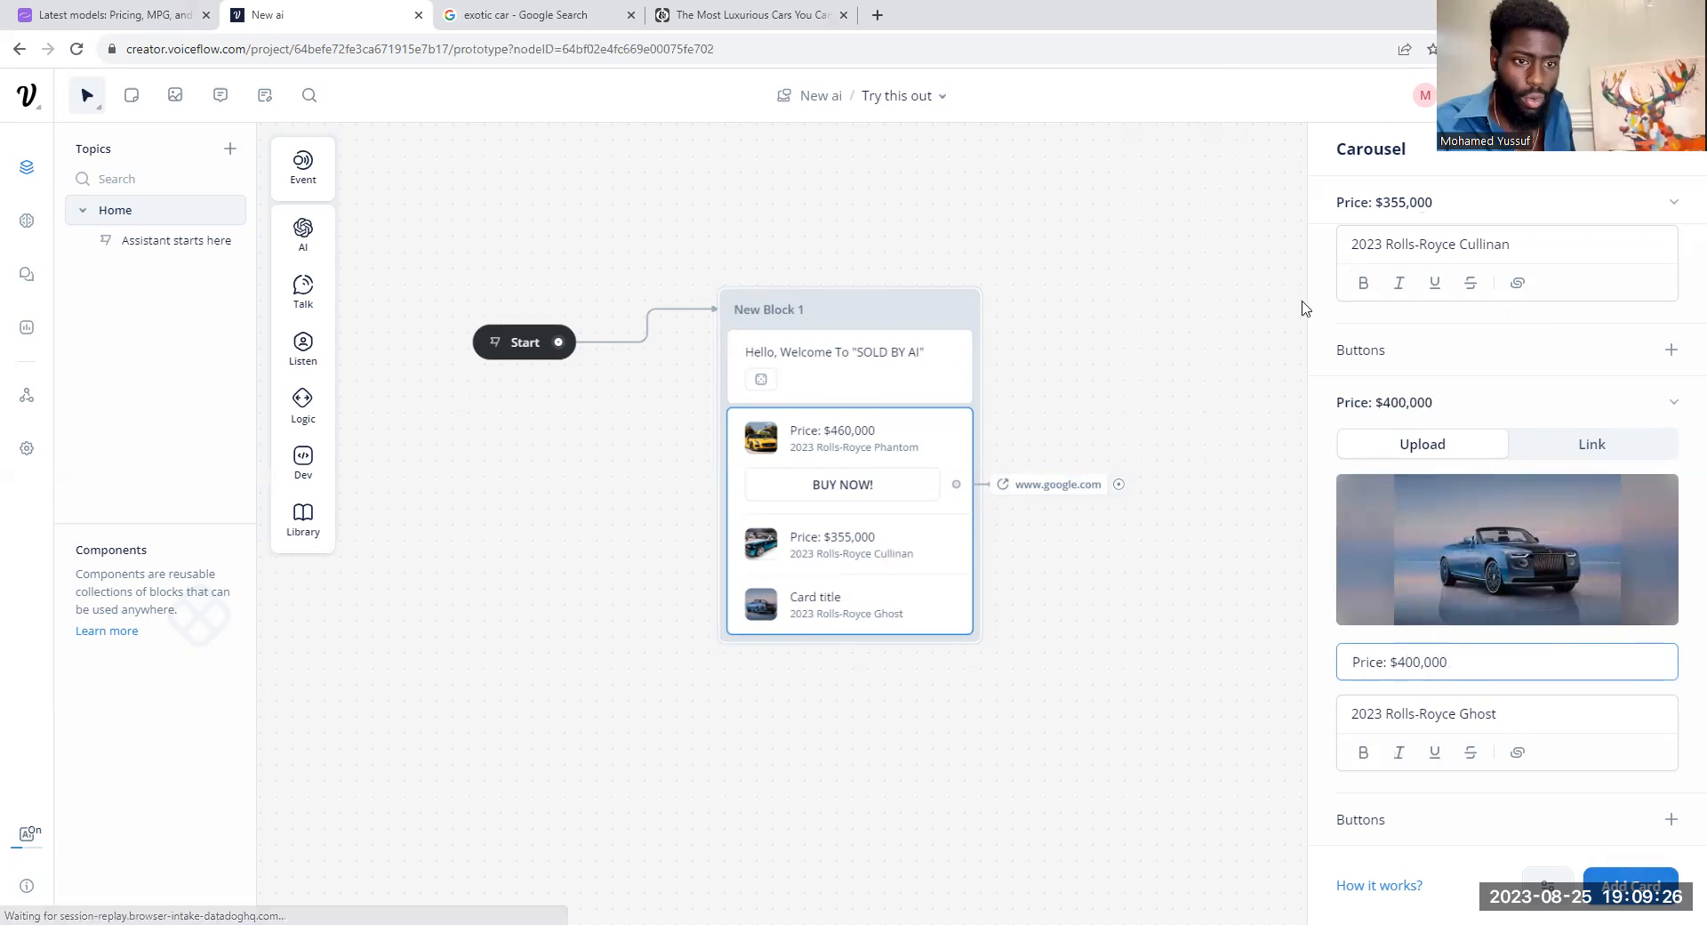
{"action": "left_click", "coordinate": [1510, 501]}
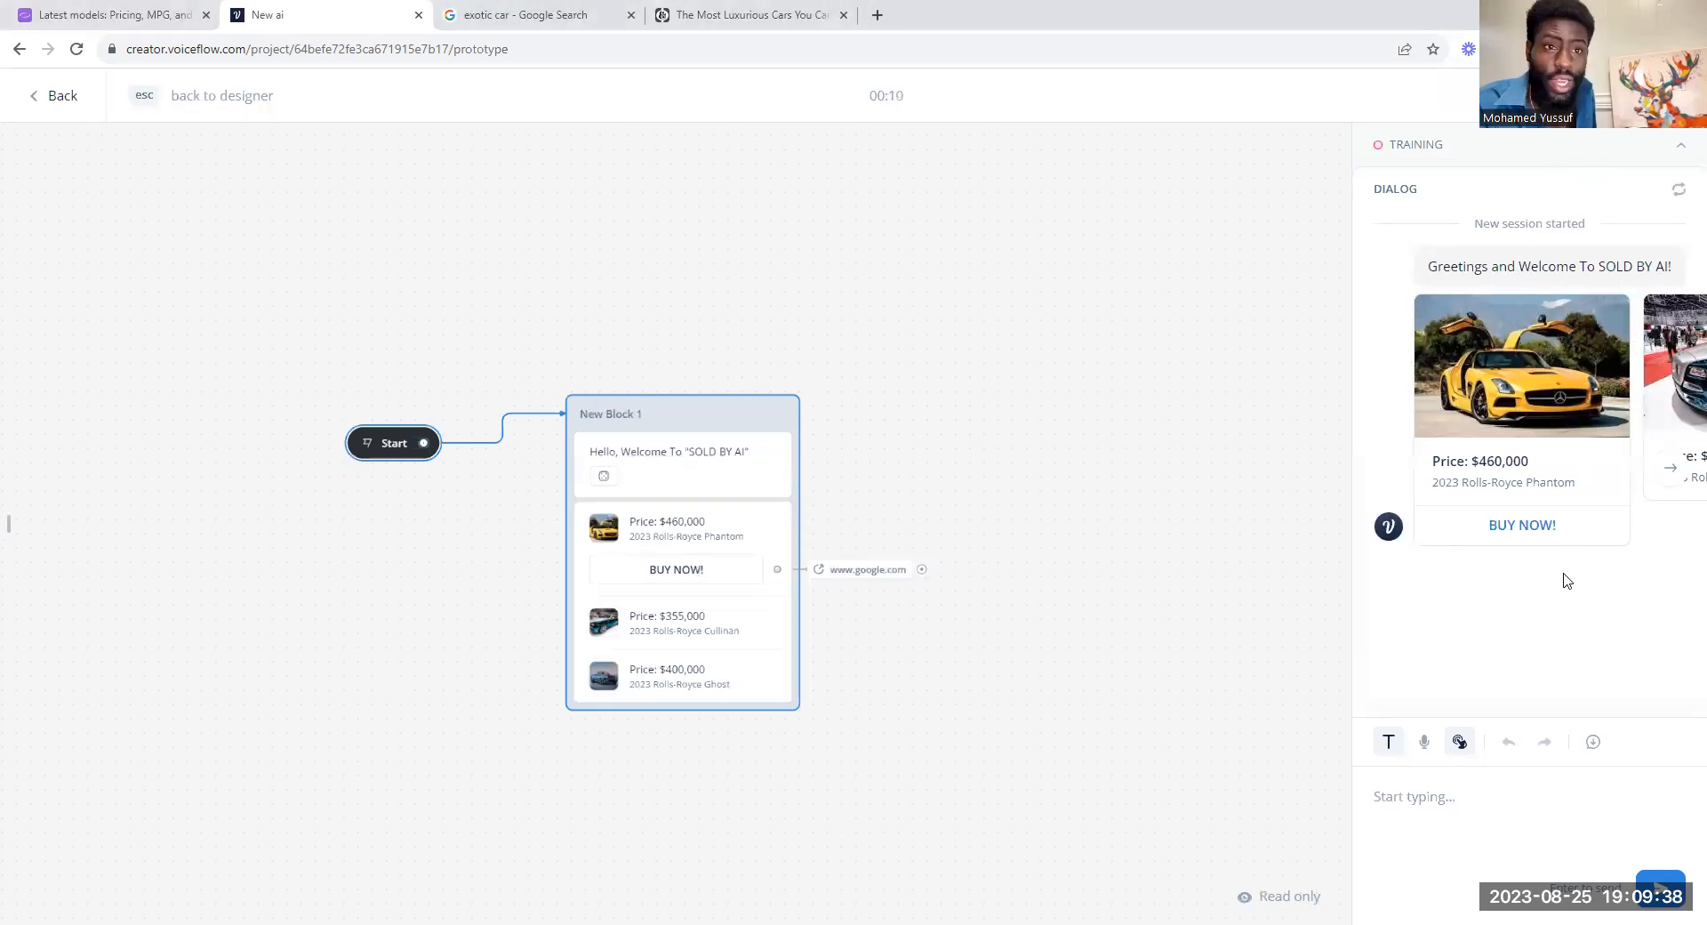
{"action": "left_click", "coordinate": [737, 488]}
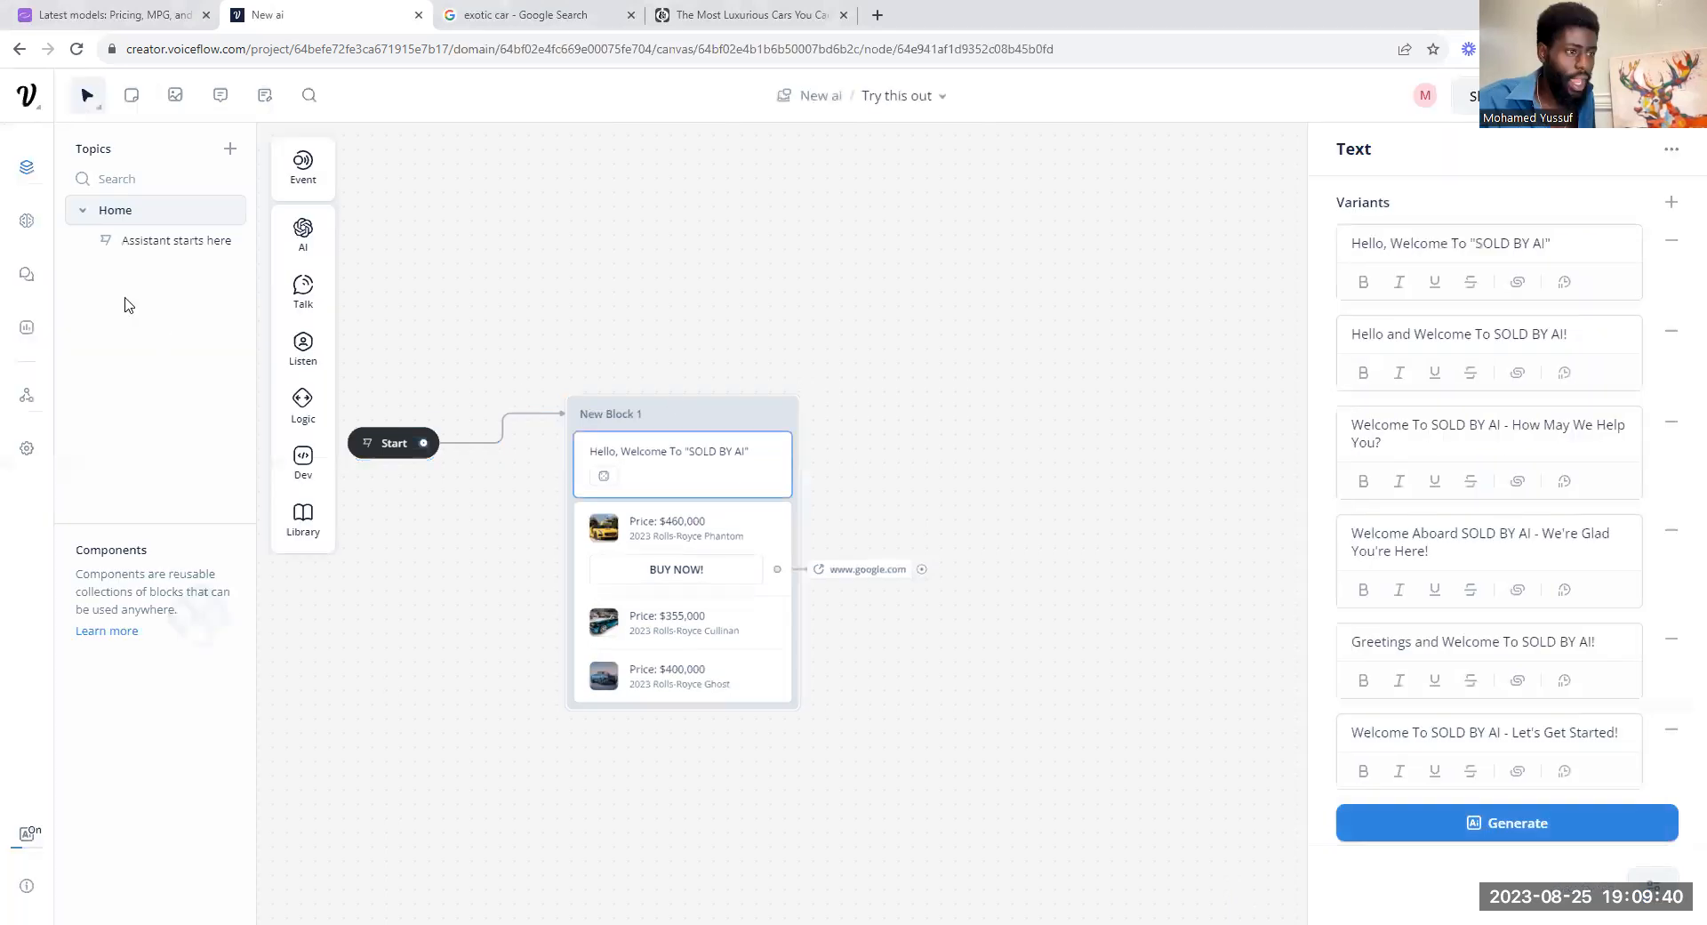
Step: Add a text reply between the greeting and the carousel reading "HERE ARE SOME CARS IN YOUR AREA"
{"action": "mouse_move", "coordinate": [311, 294]}
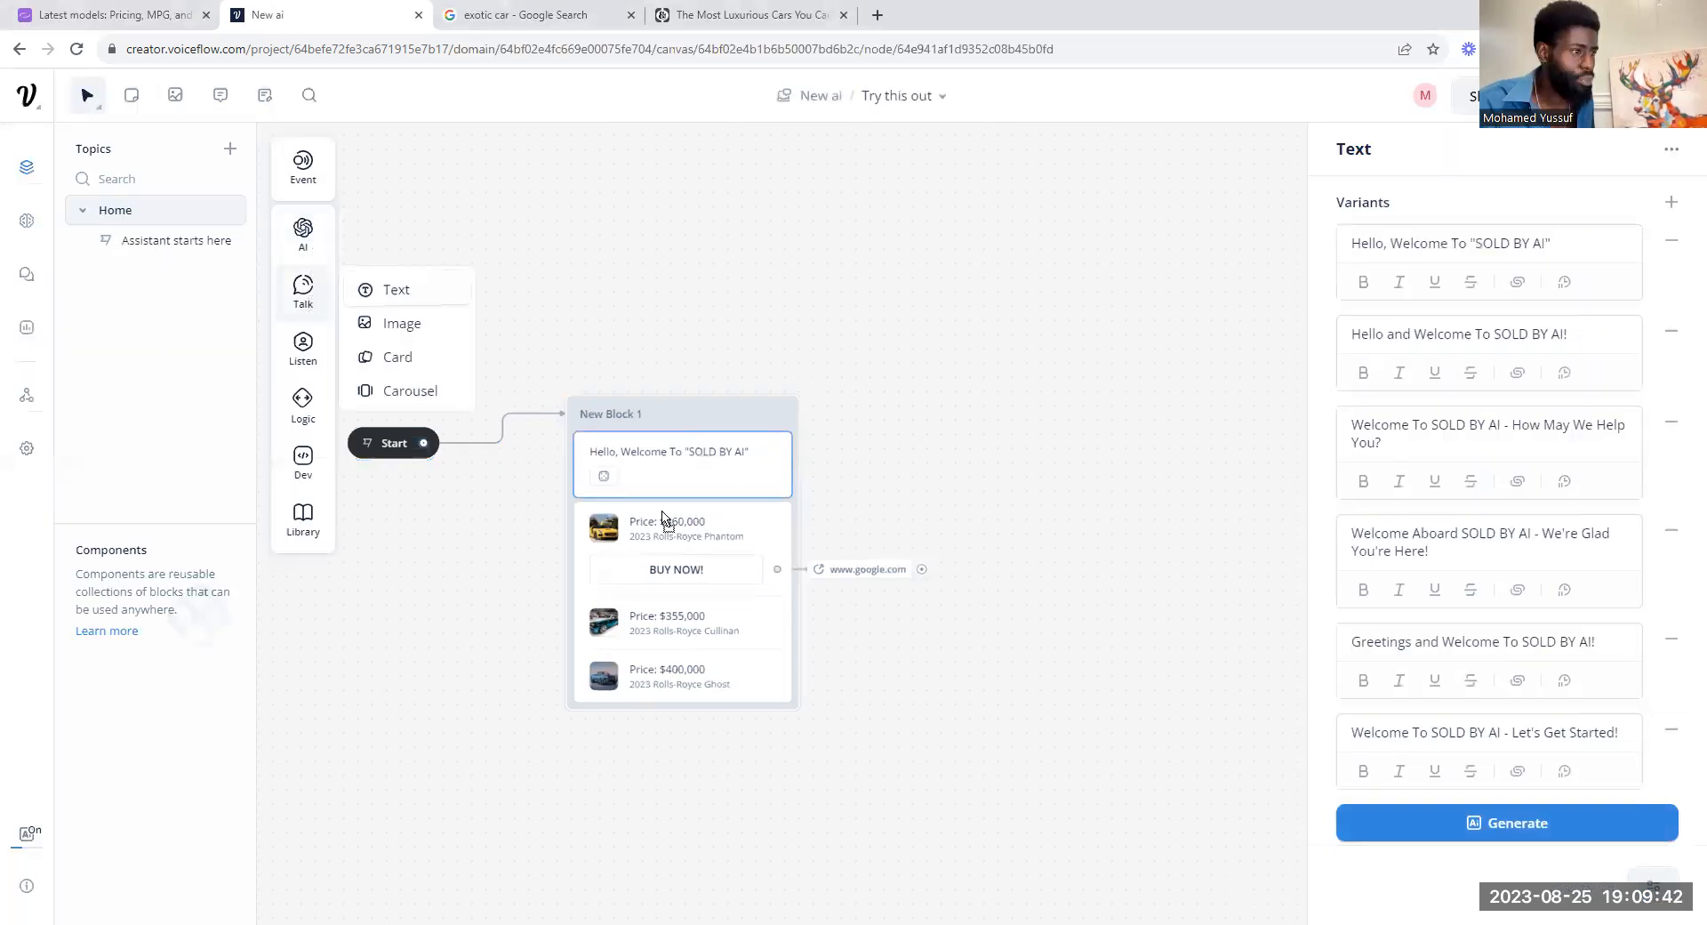
{"action": "left_click_drag", "start_coordinate": [675, 513], "coordinate": [676, 516]}
{"action": "left_click", "coordinate": [1395, 244]}
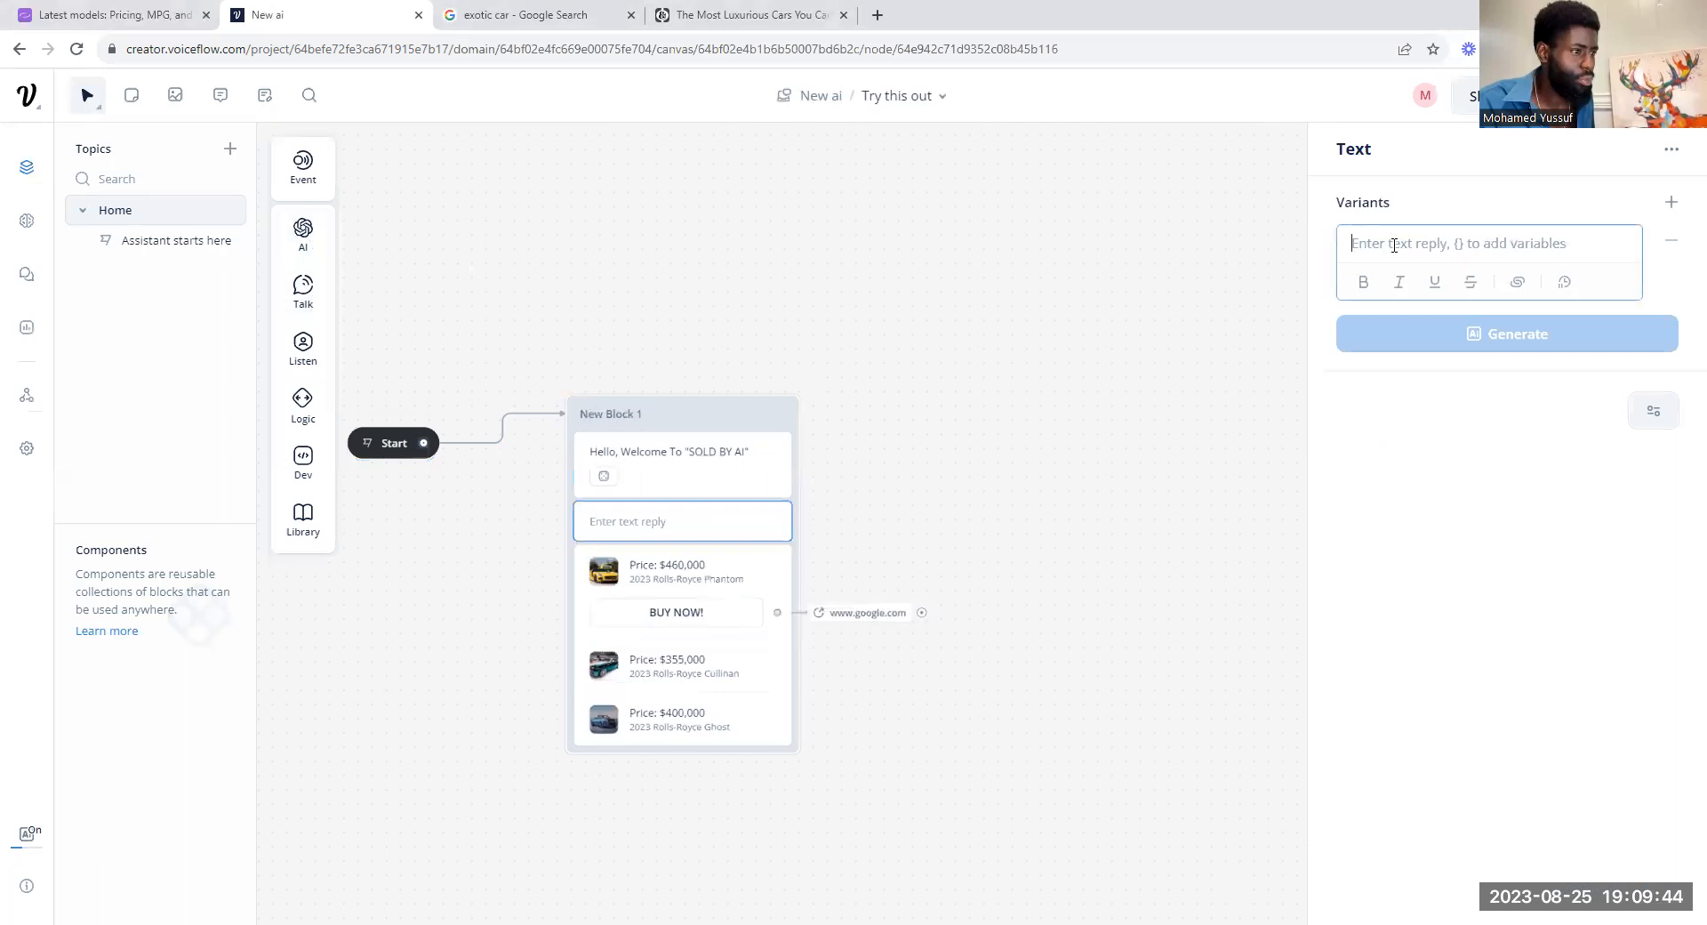
{"action": "type", "text": "HERE ARE"}
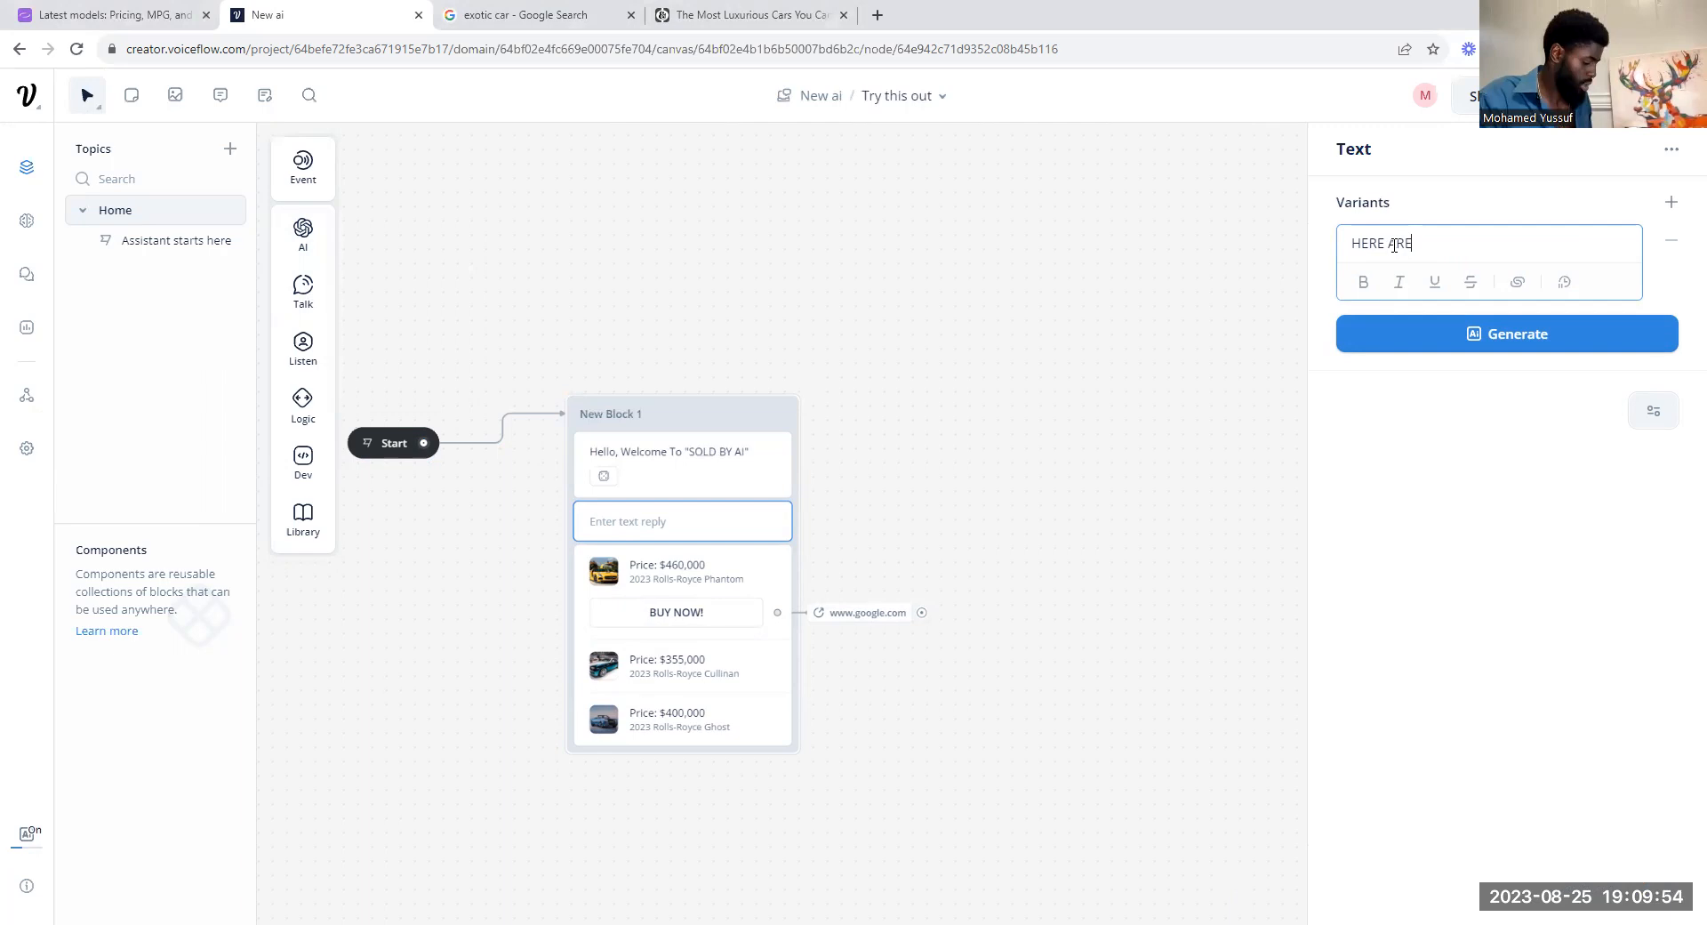
{"action": "type", "text": "SOME CARS IN YOUR AREA"}
Step: Generate five AI variants of the "HERE ARE SOME CARS IN YOUR AREA" reply and accept them all
{"action": "left_click", "coordinate": [1487, 343]}
{"action": "left_click", "coordinate": [1470, 453]}
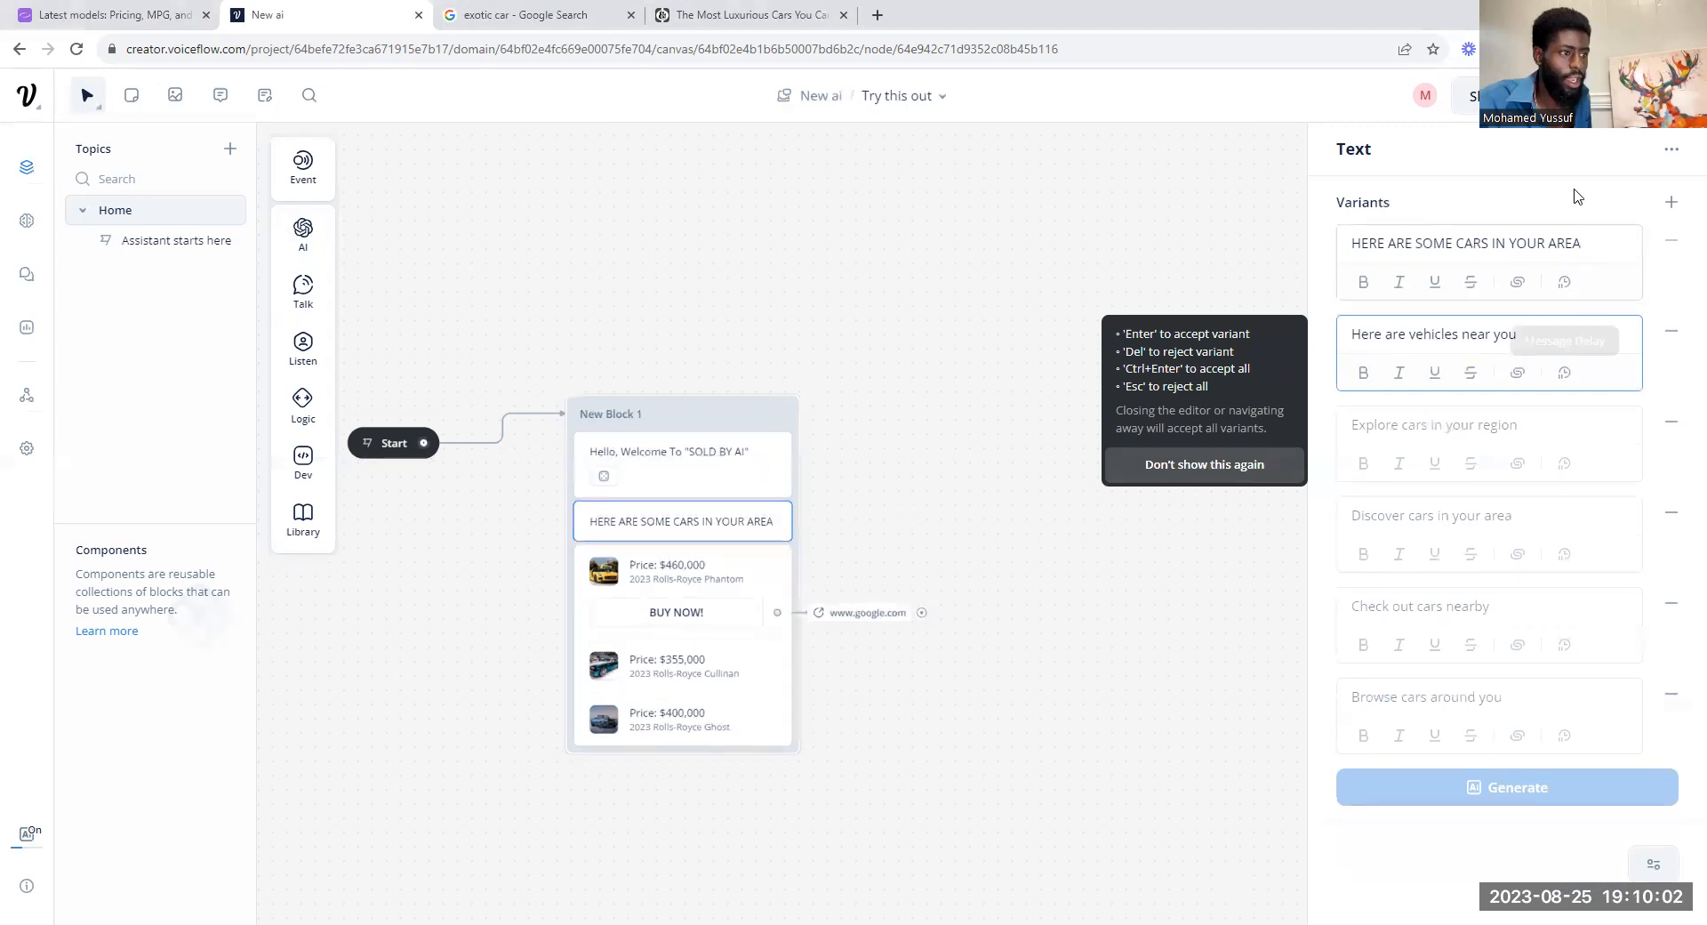
{"action": "left_click", "coordinate": [1058, 229]}
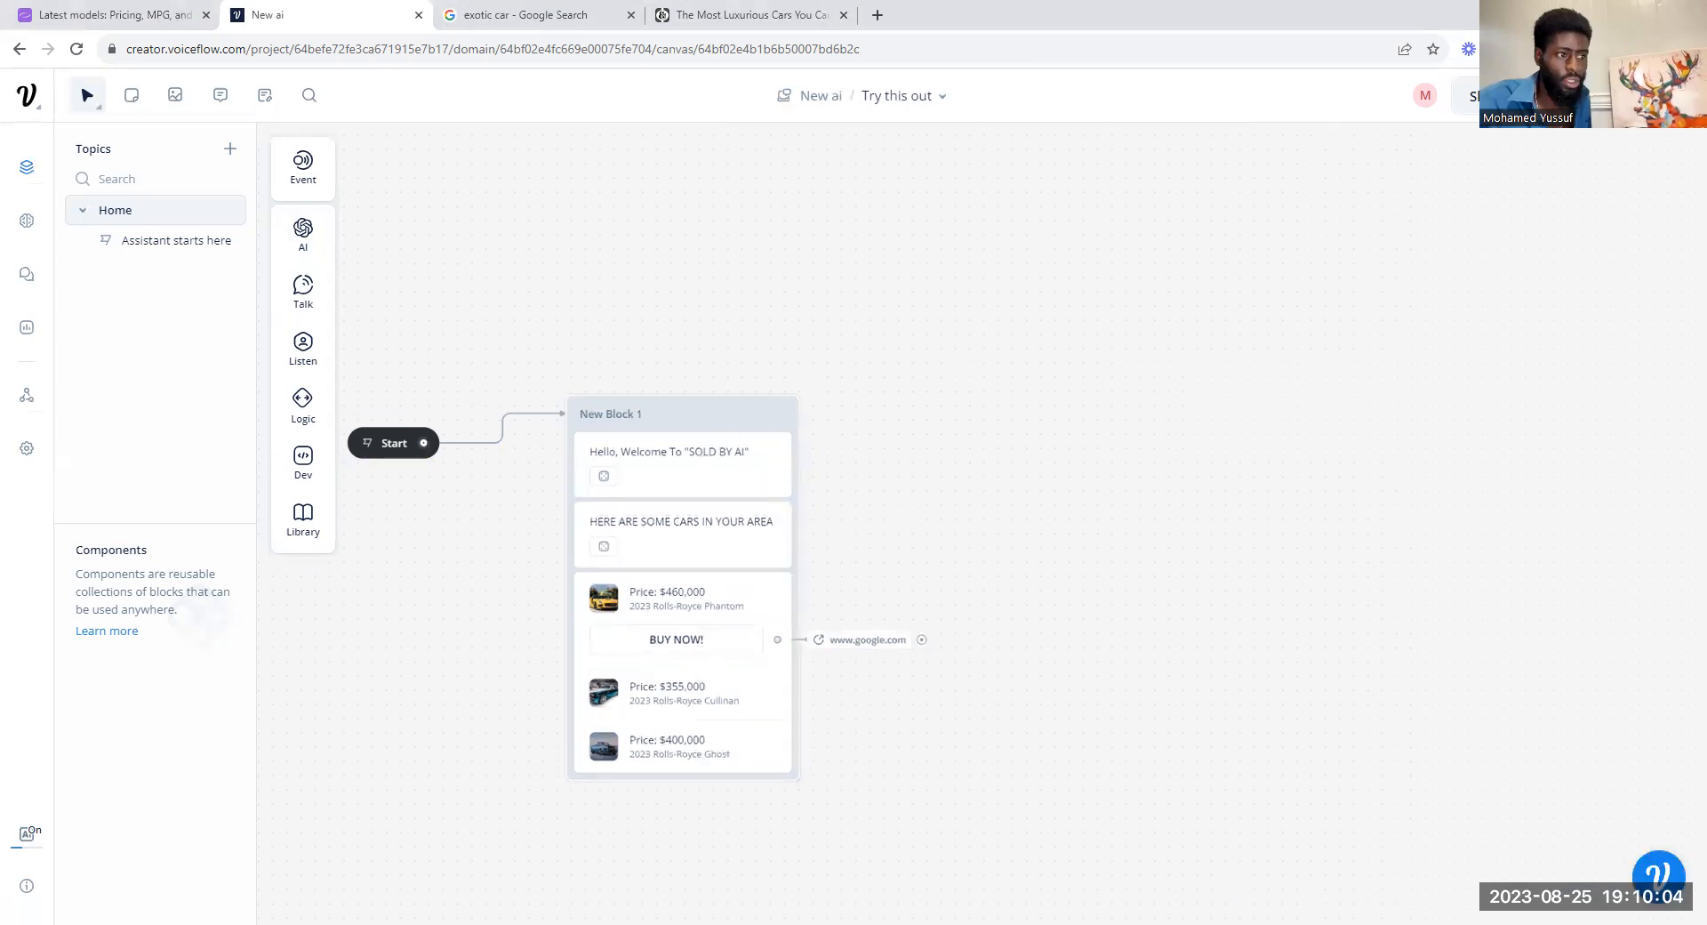
Step: Run a test of the assistant, browse the three carousel cards for their buttons, and return to the designer
{"action": "left_click", "coordinate": [1571, 151]}
{"action": "left_click", "coordinate": [1510, 500]}
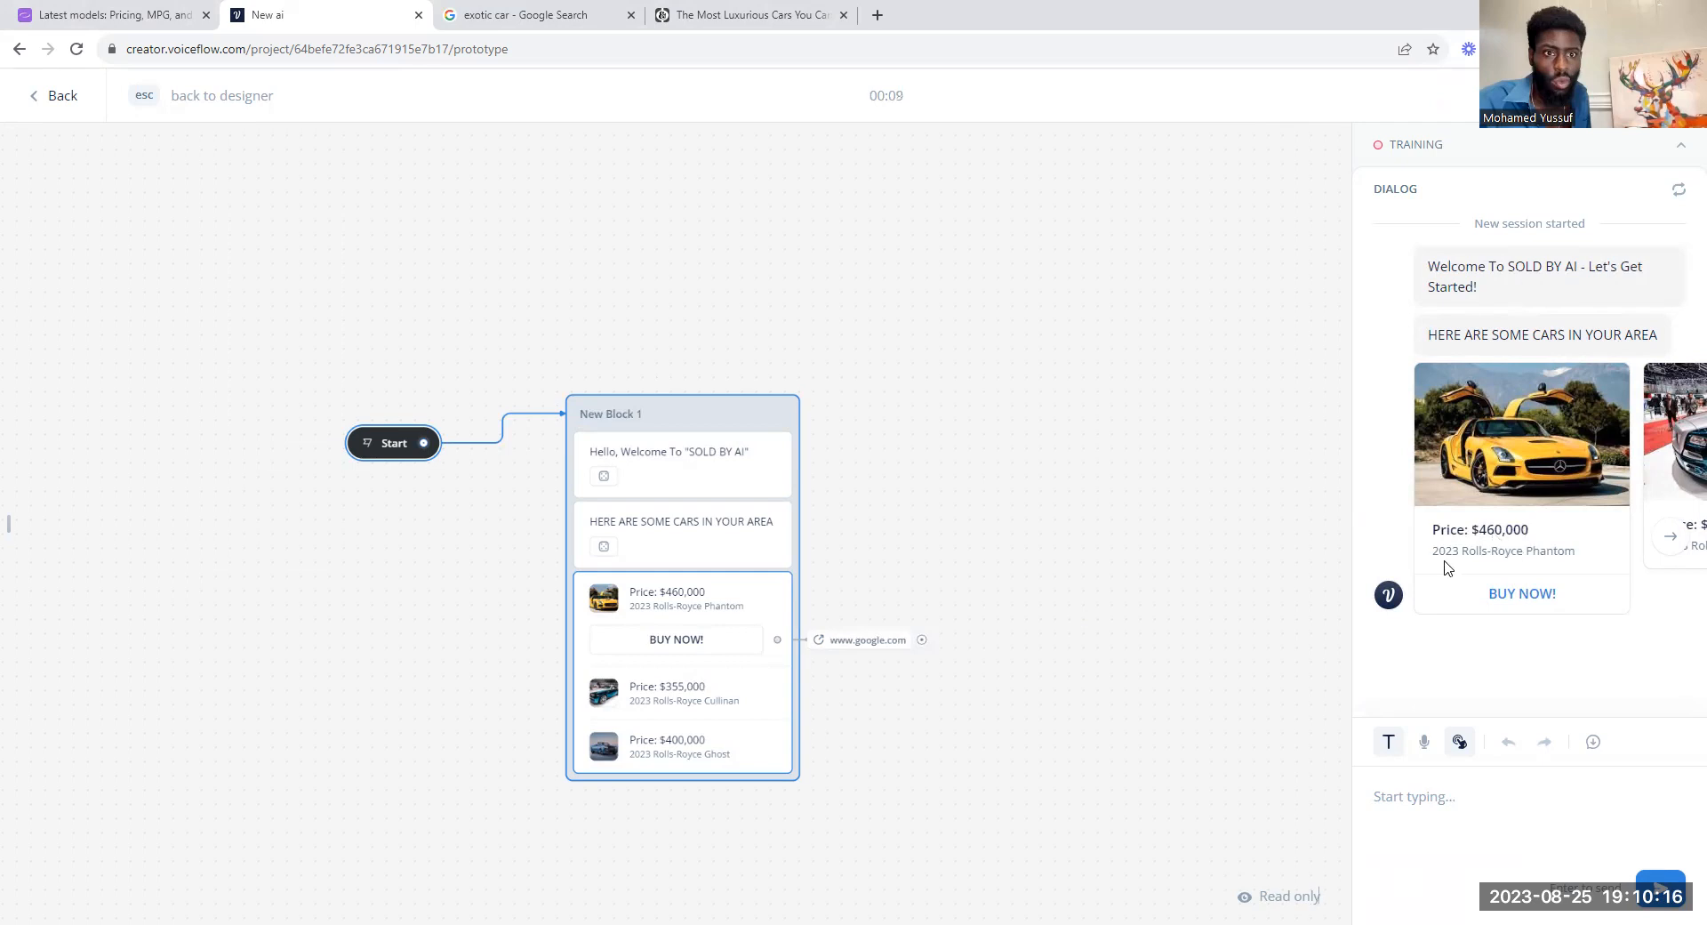
{"action": "left_click", "coordinate": [1666, 548]}
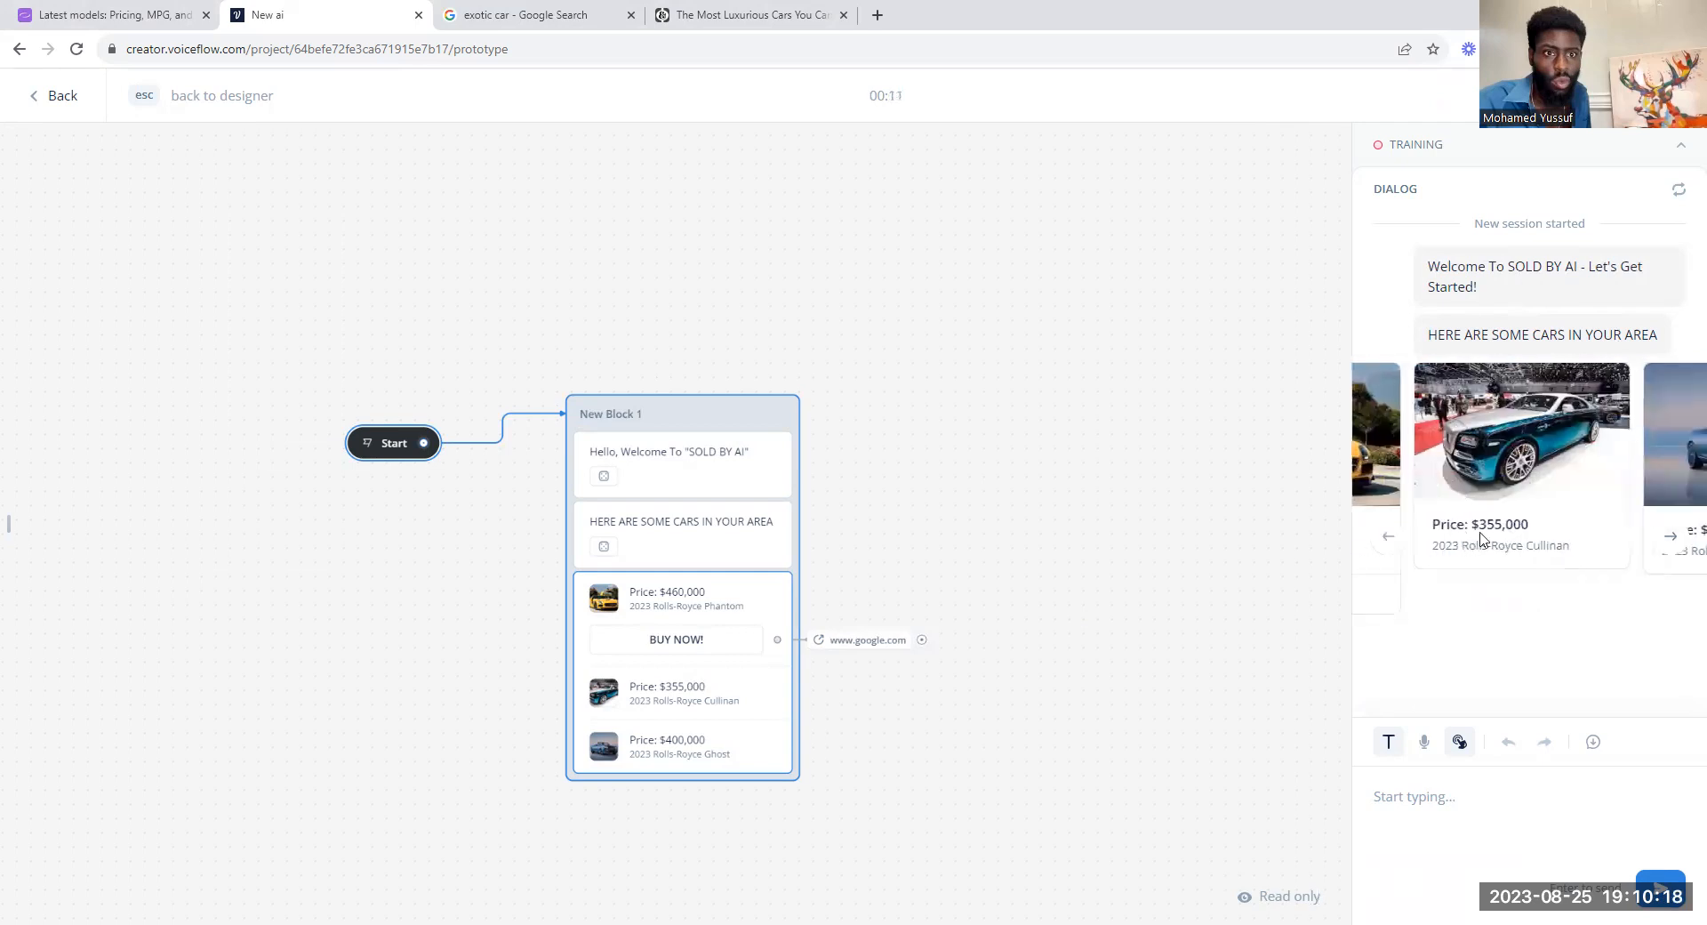
{"action": "left_click", "coordinate": [1666, 548]}
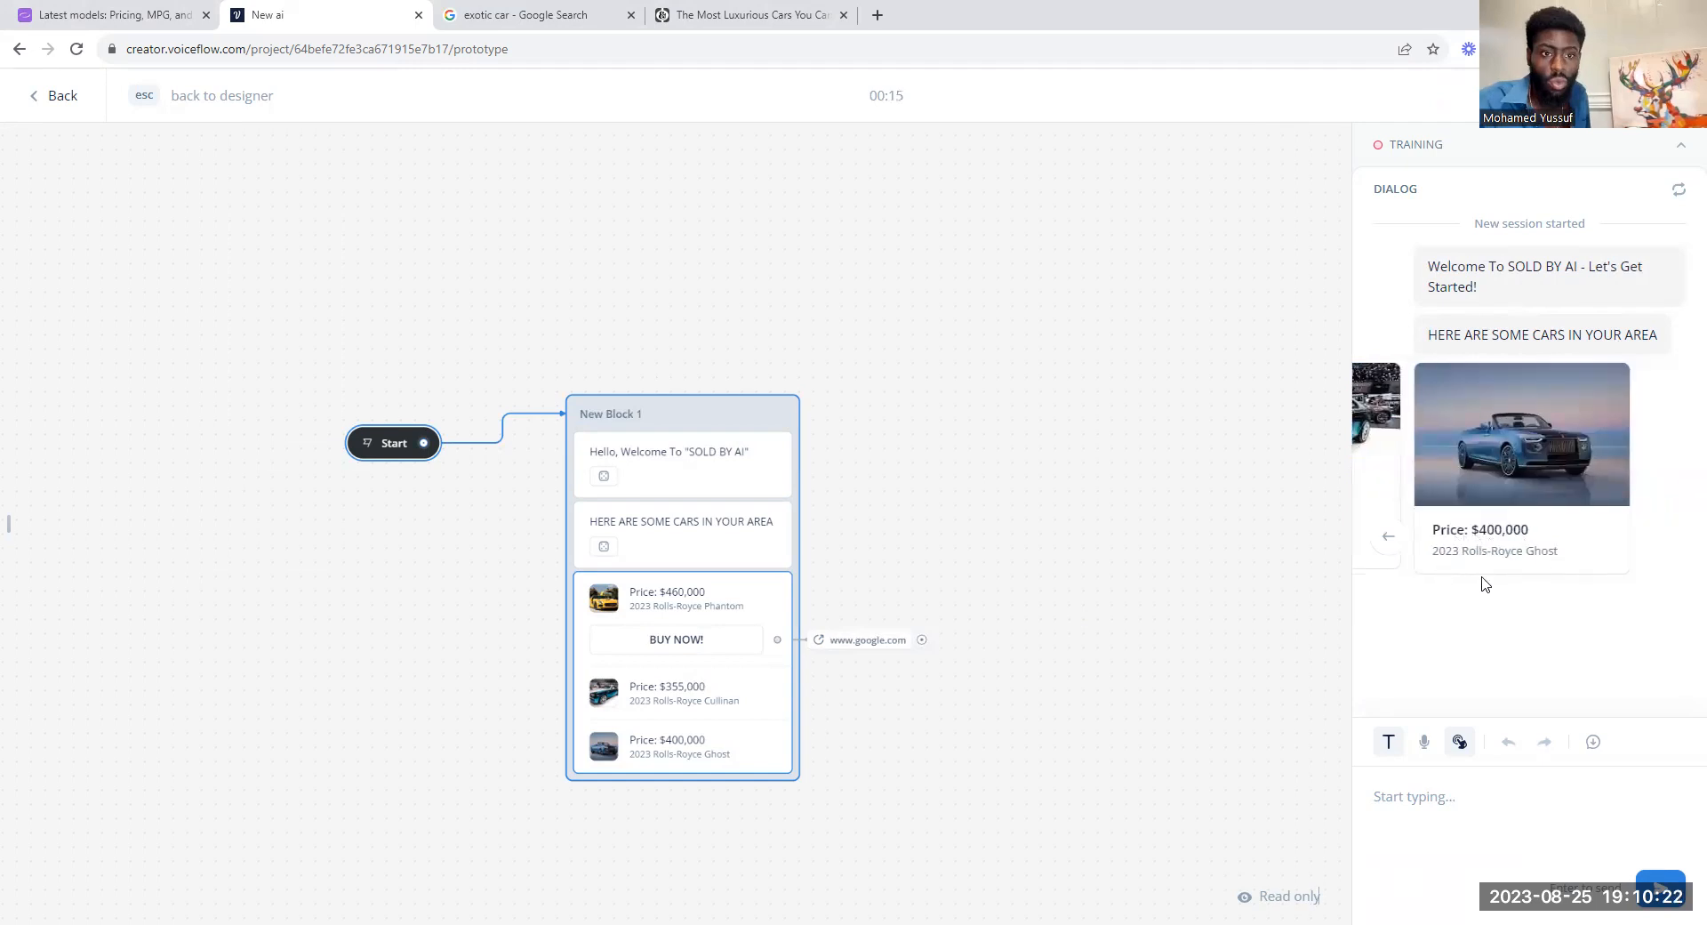
{"action": "left_click", "coordinate": [1388, 537]}
{"action": "left_click", "coordinate": [1388, 537]}
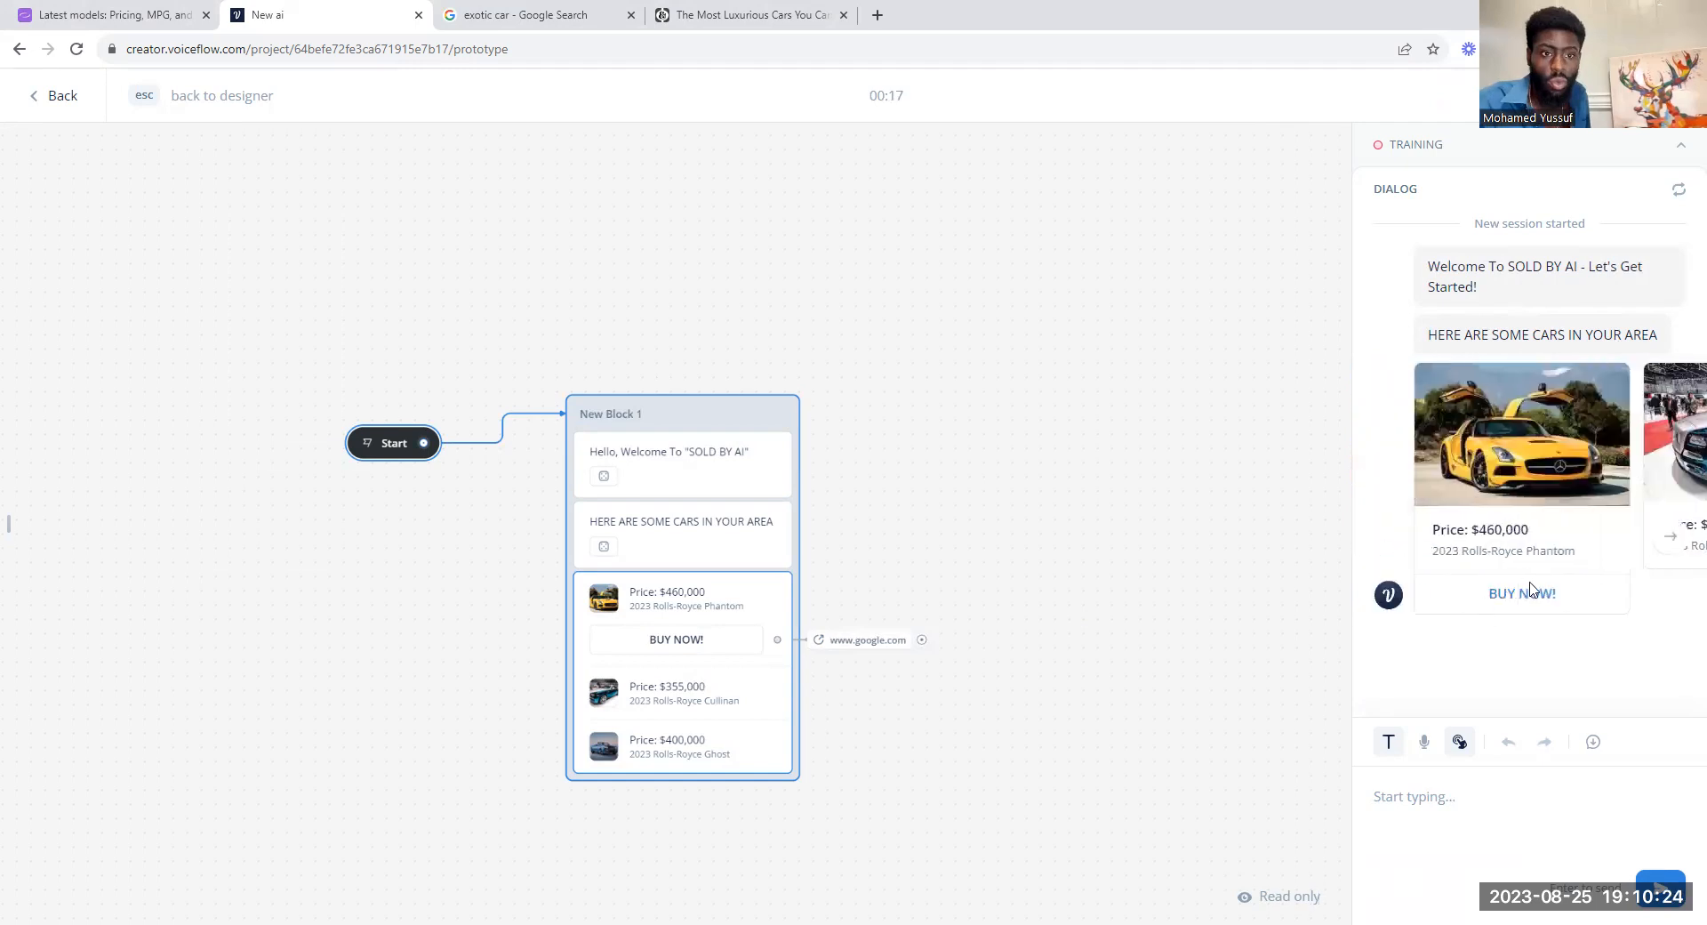
{"action": "left_click", "coordinate": [1656, 546]}
{"action": "key", "text": "Escape"}
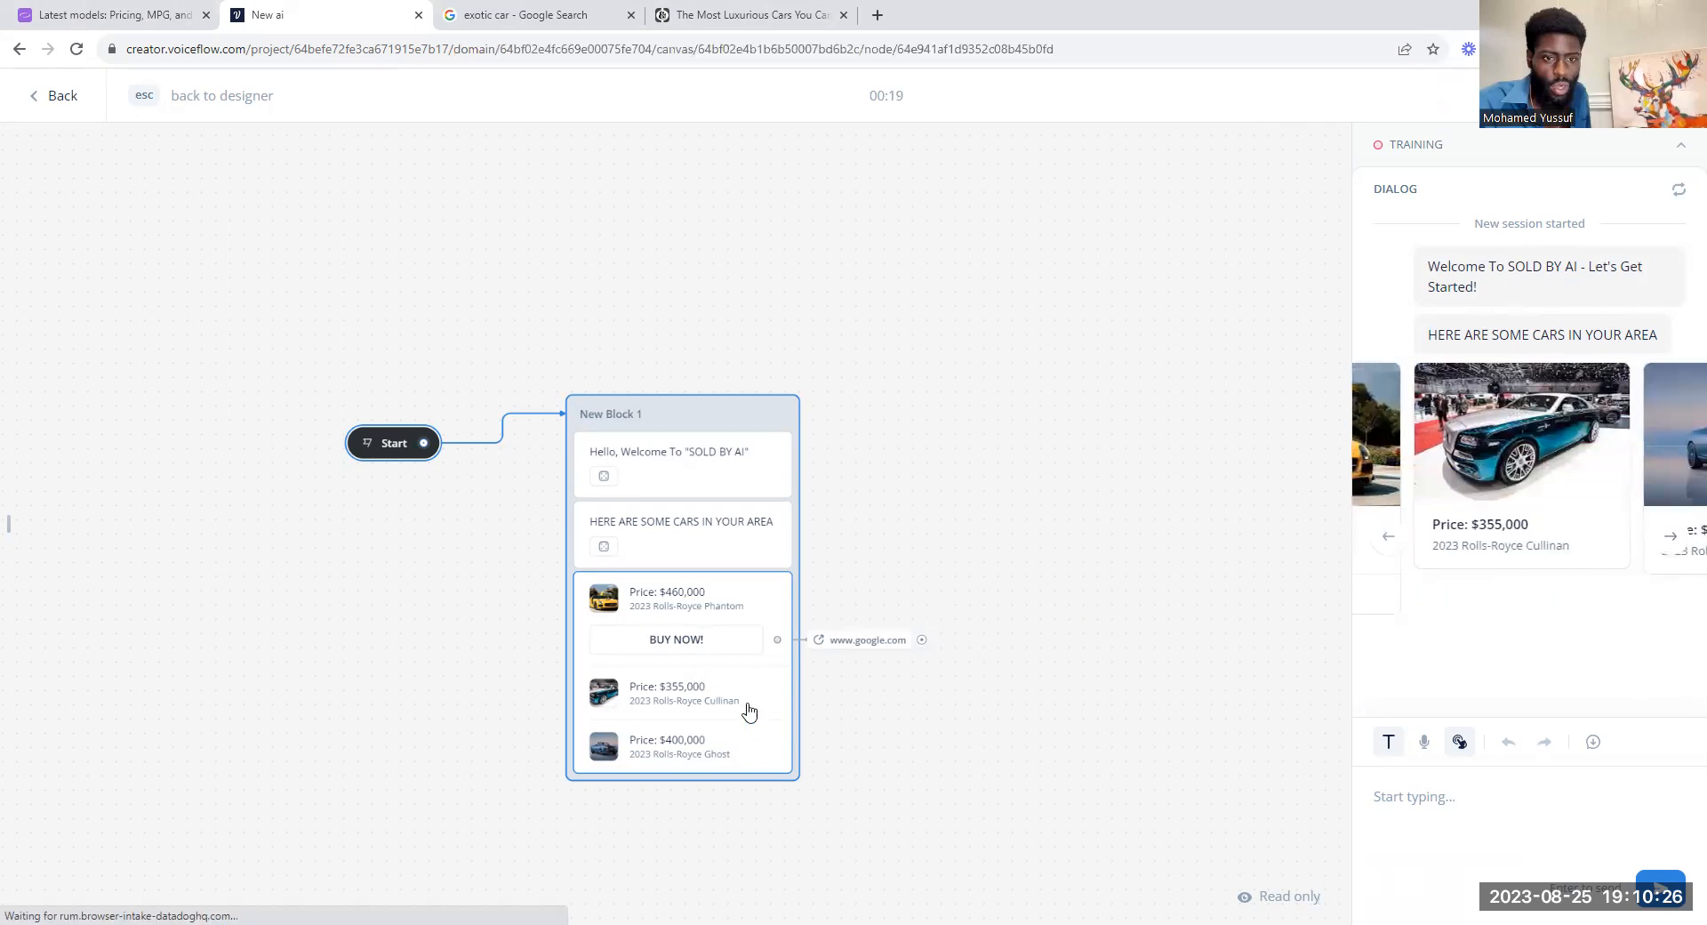
{"action": "left_click", "coordinate": [746, 709]}
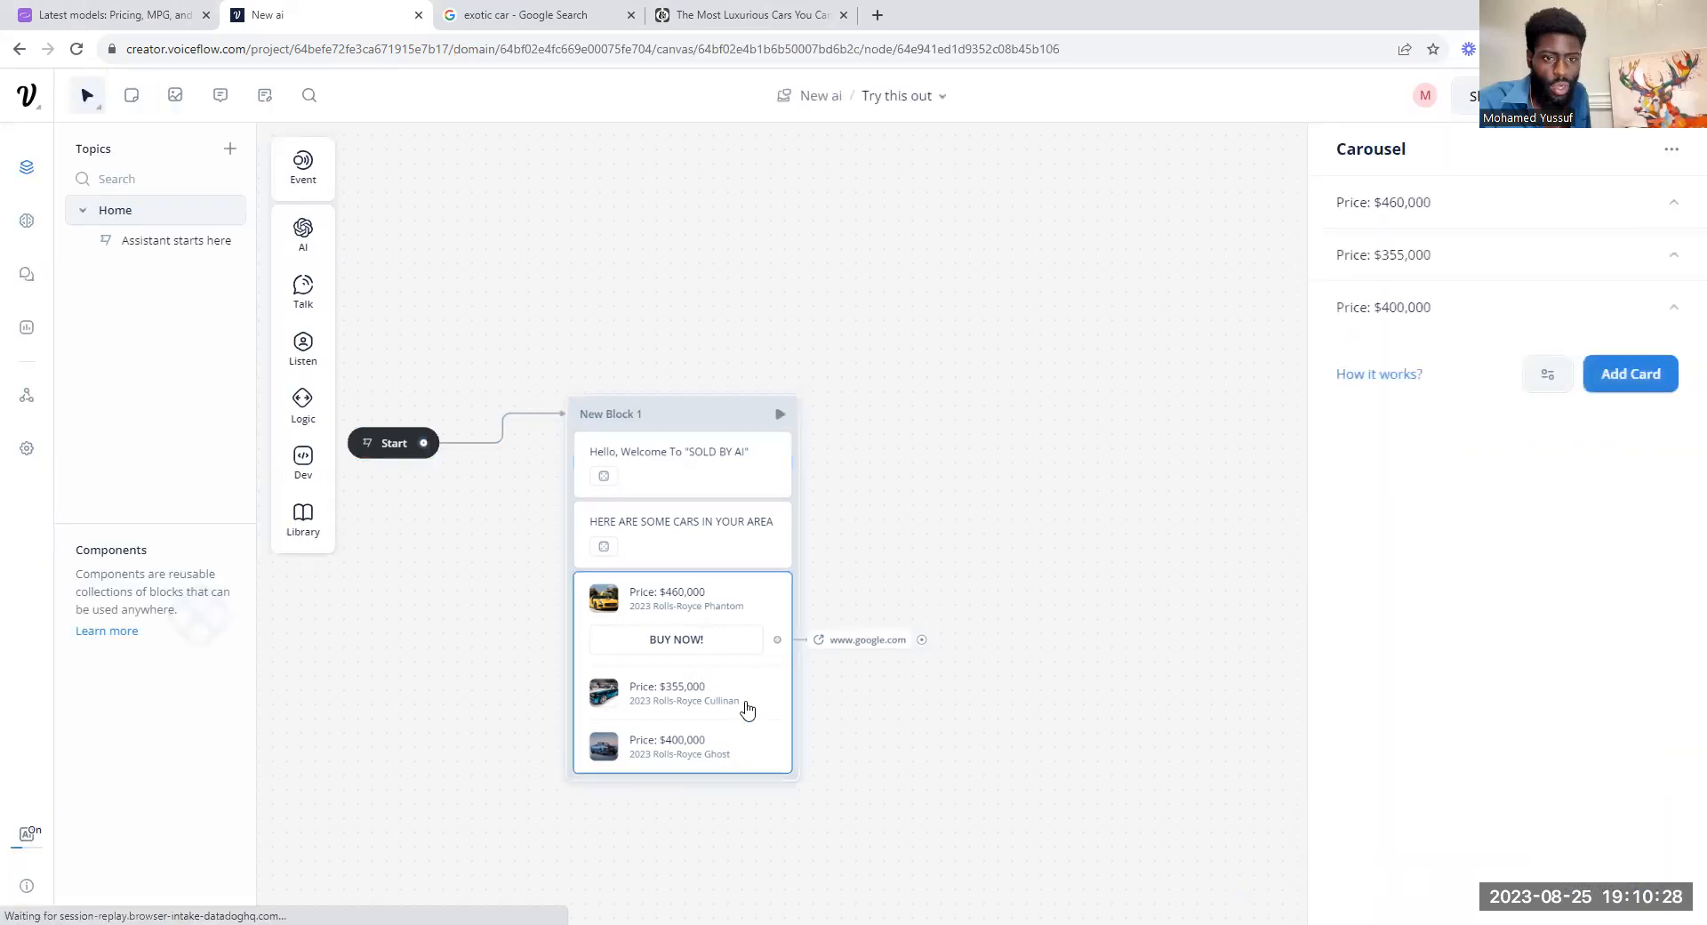
{"action": "left_click", "coordinate": [1565, 258]}
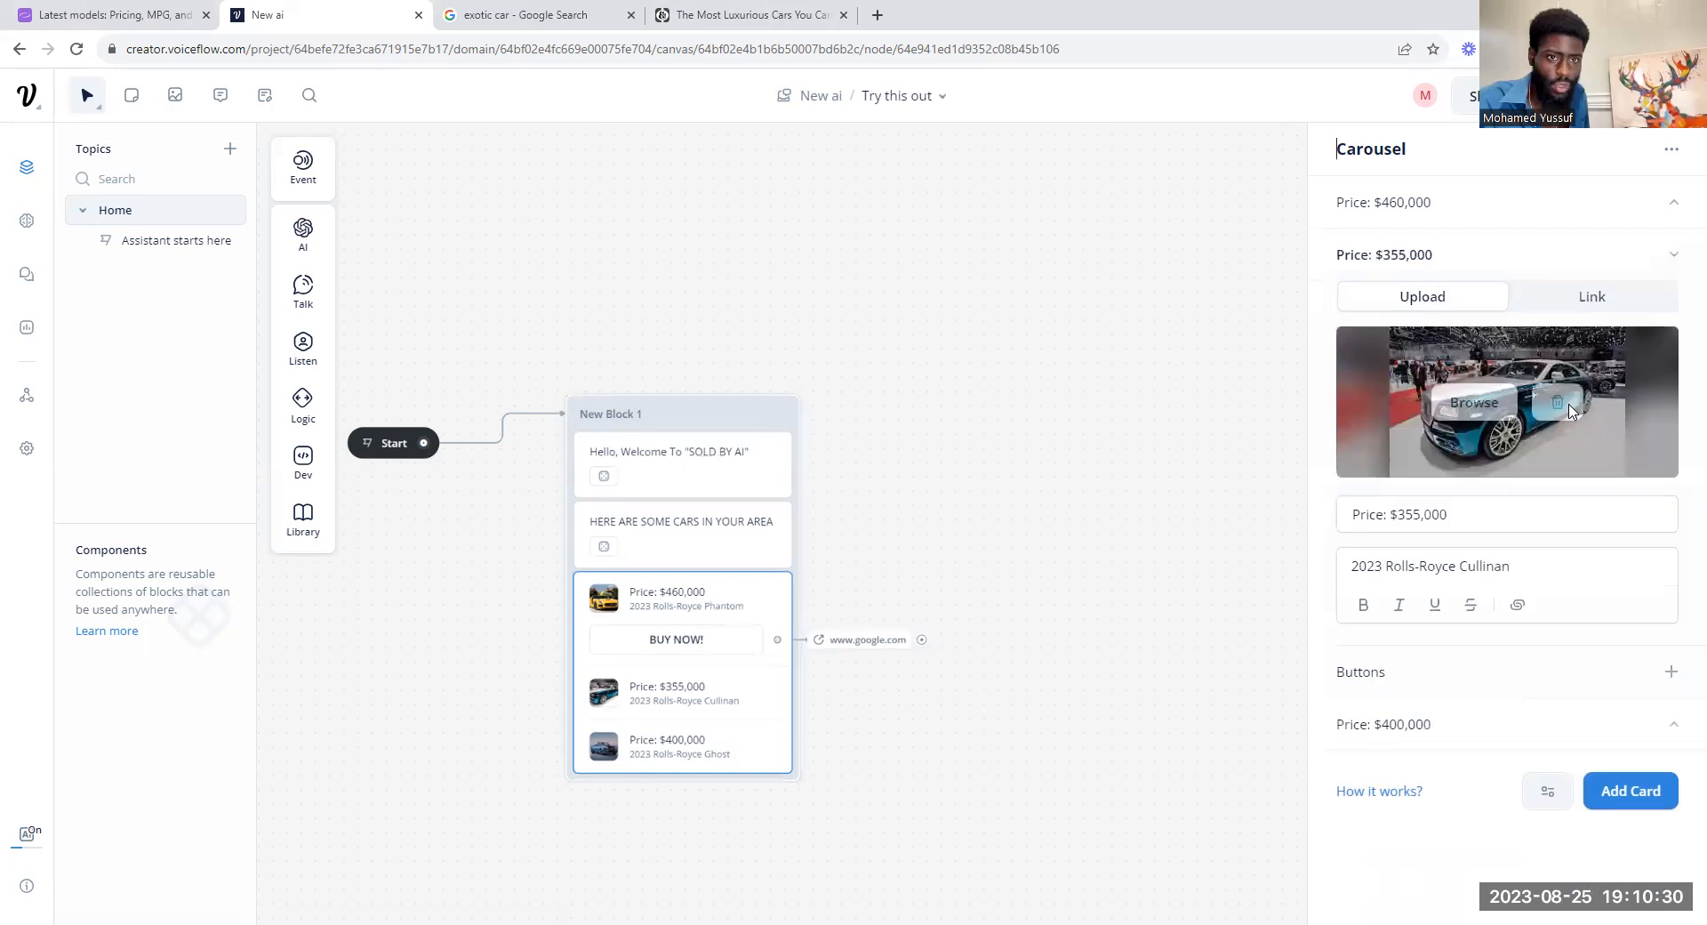
{"action": "left_click", "coordinate": [1670, 673]}
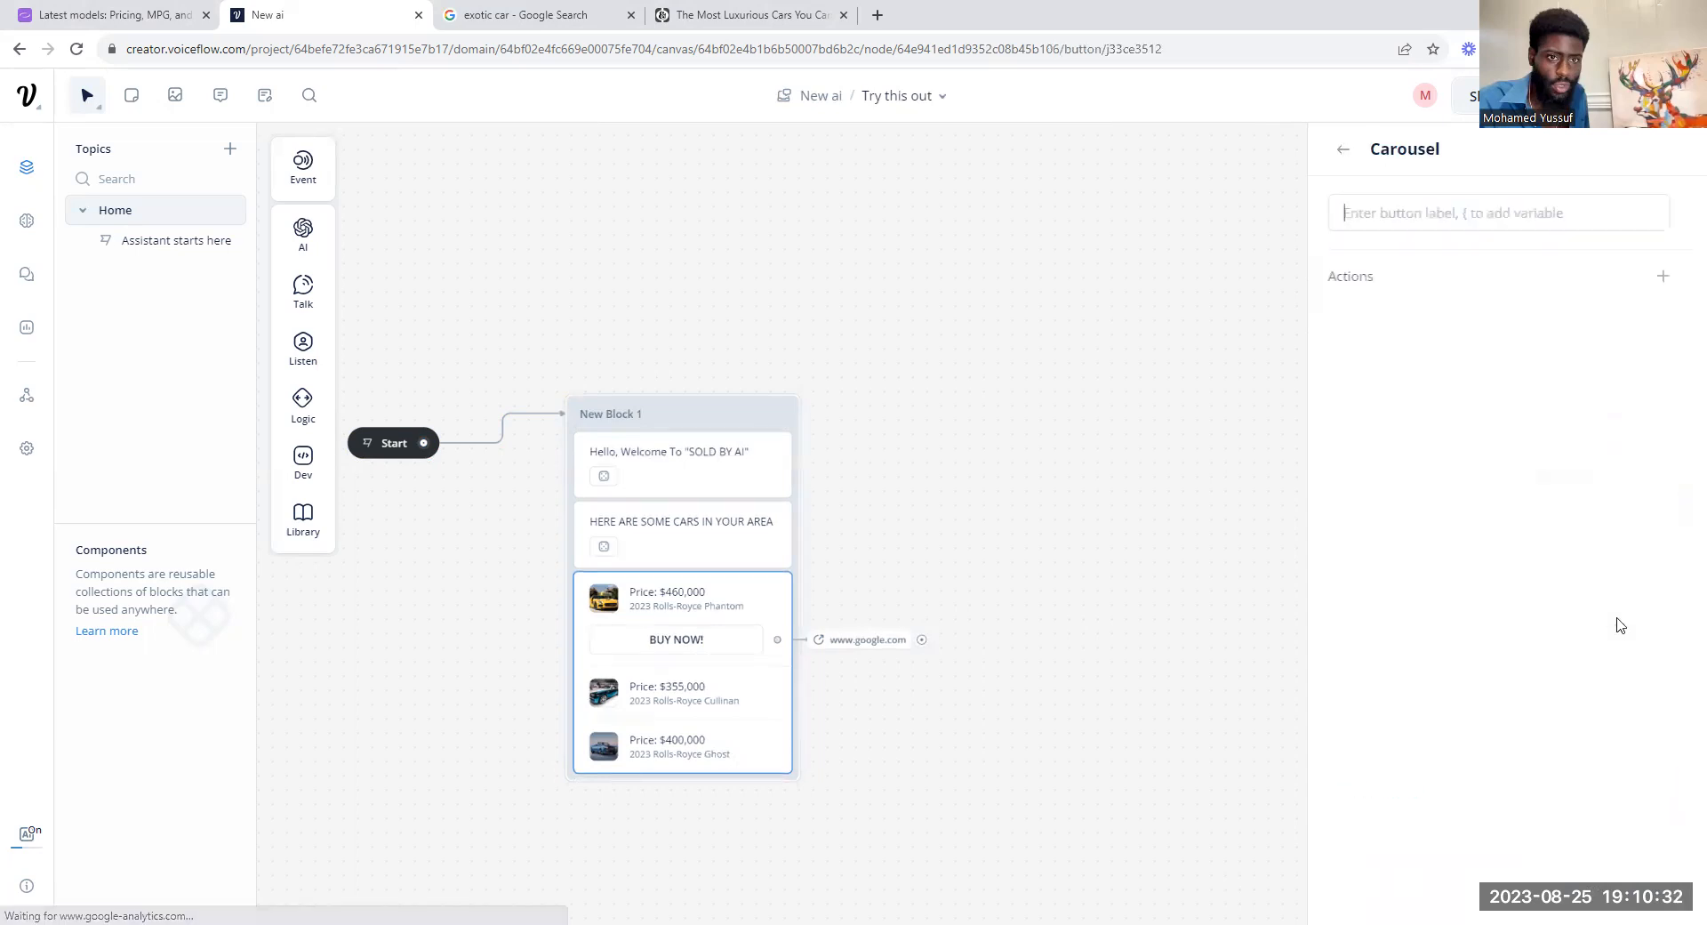
{"action": "left_click", "coordinate": [1679, 281]}
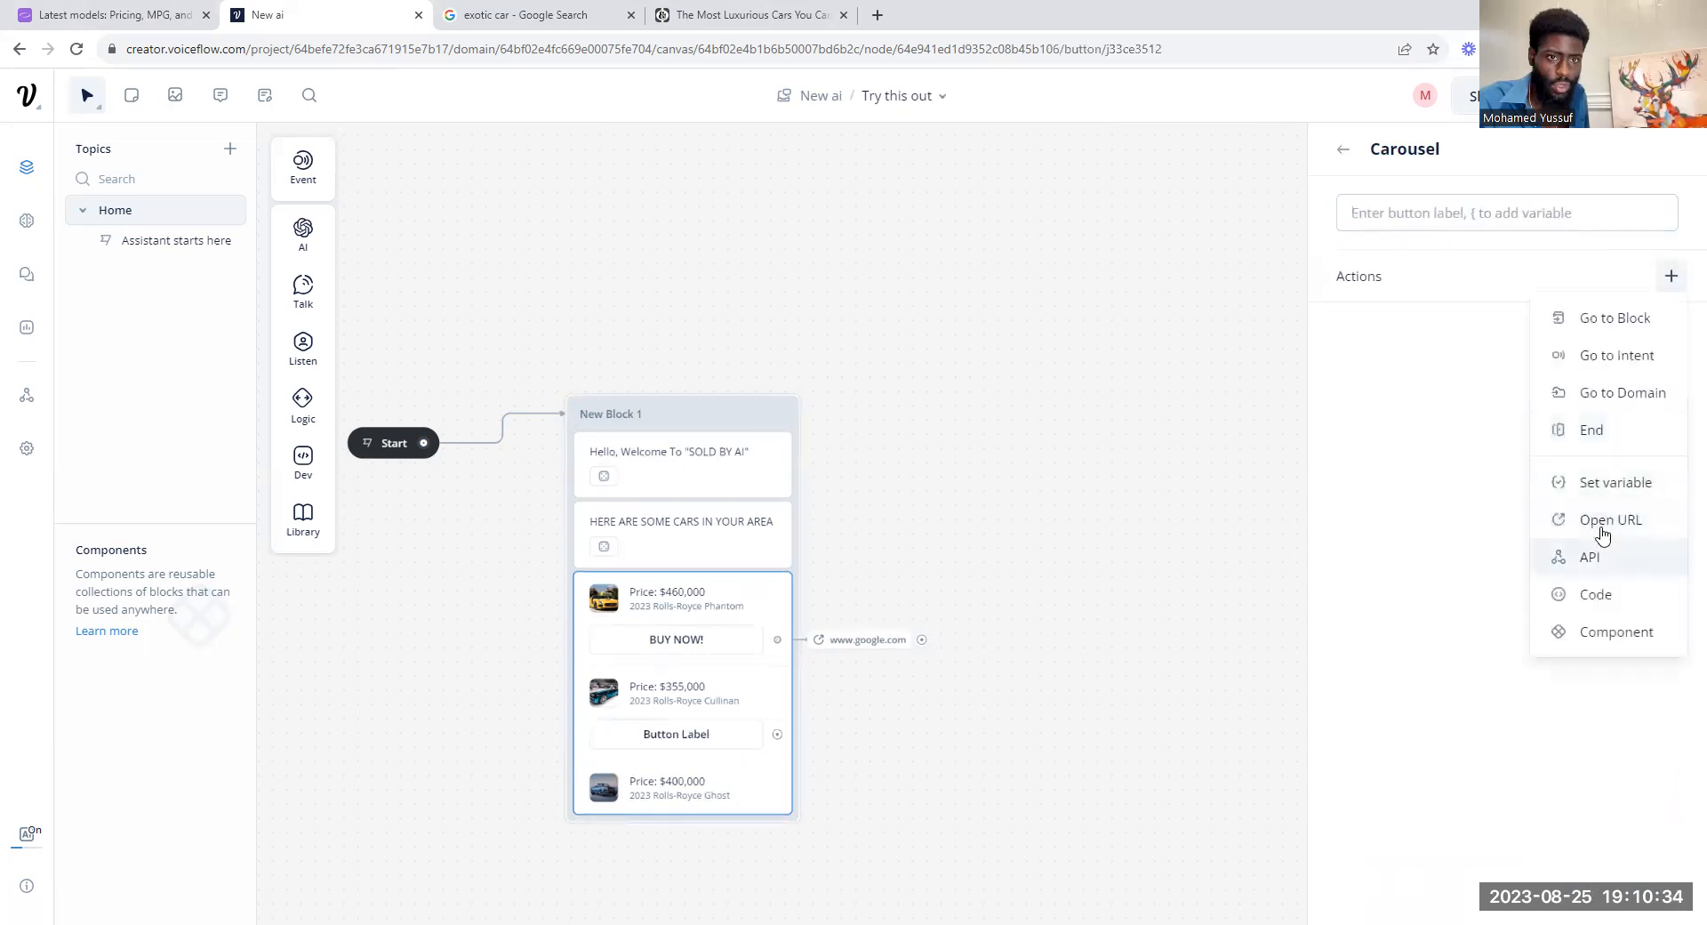
{"action": "left_click", "coordinate": [1598, 521]}
{"action": "type", "text": "ww"}
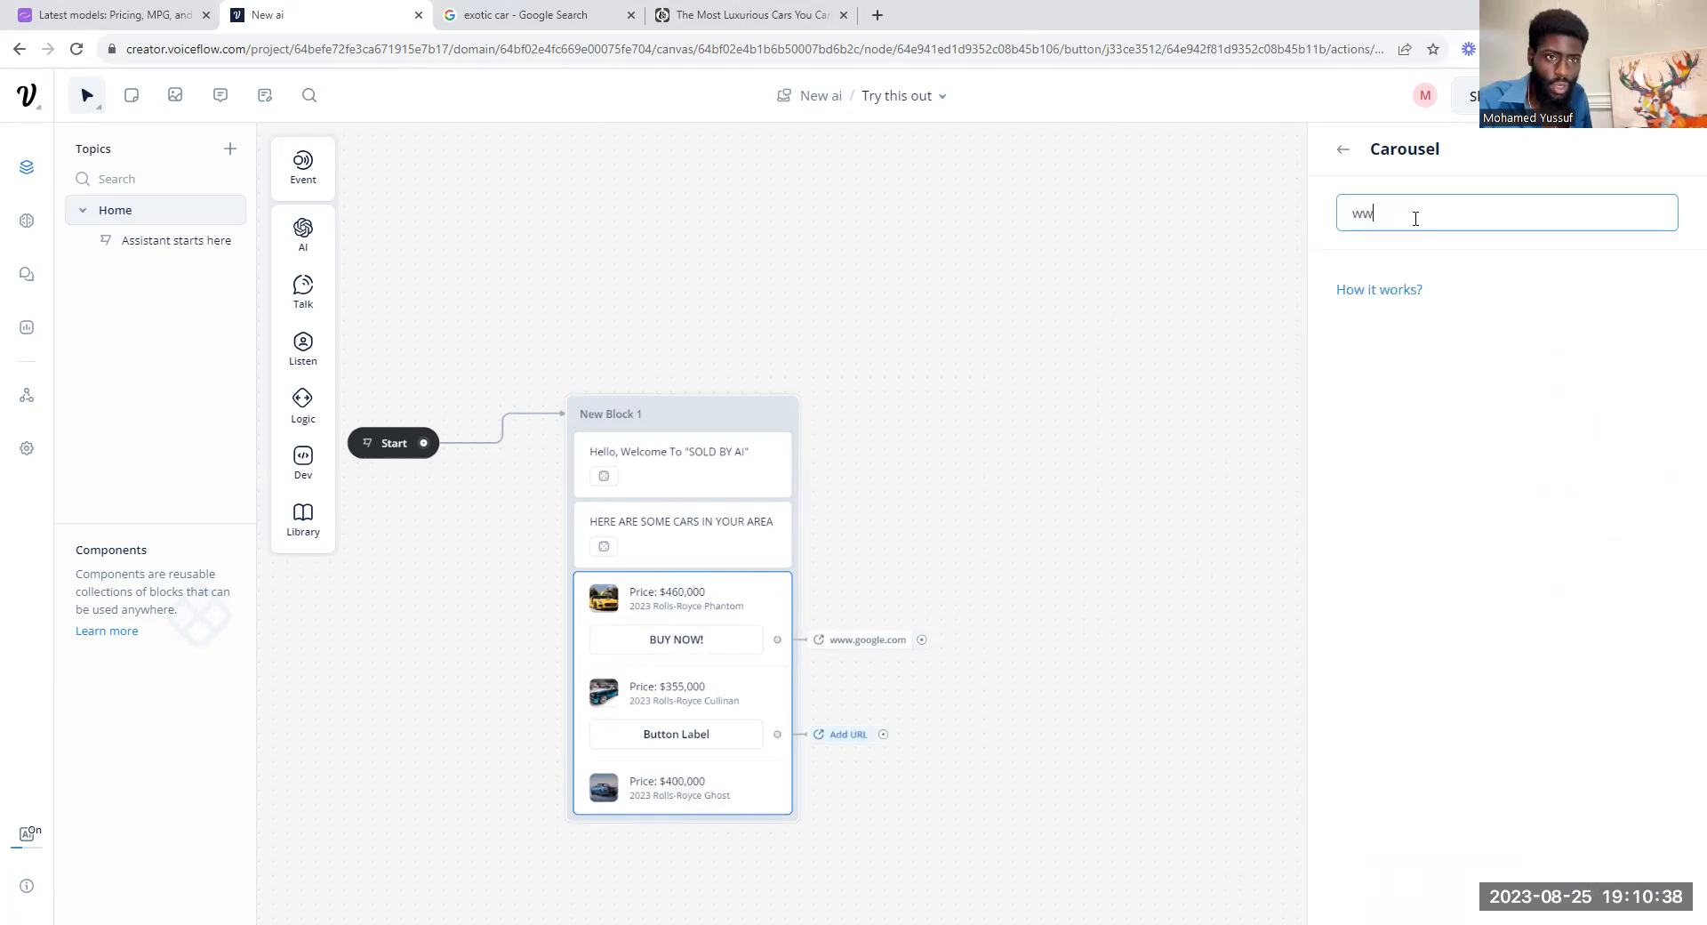
{"action": "type", "text": "w.google.com"}
{"action": "left_click", "coordinate": [1343, 149]}
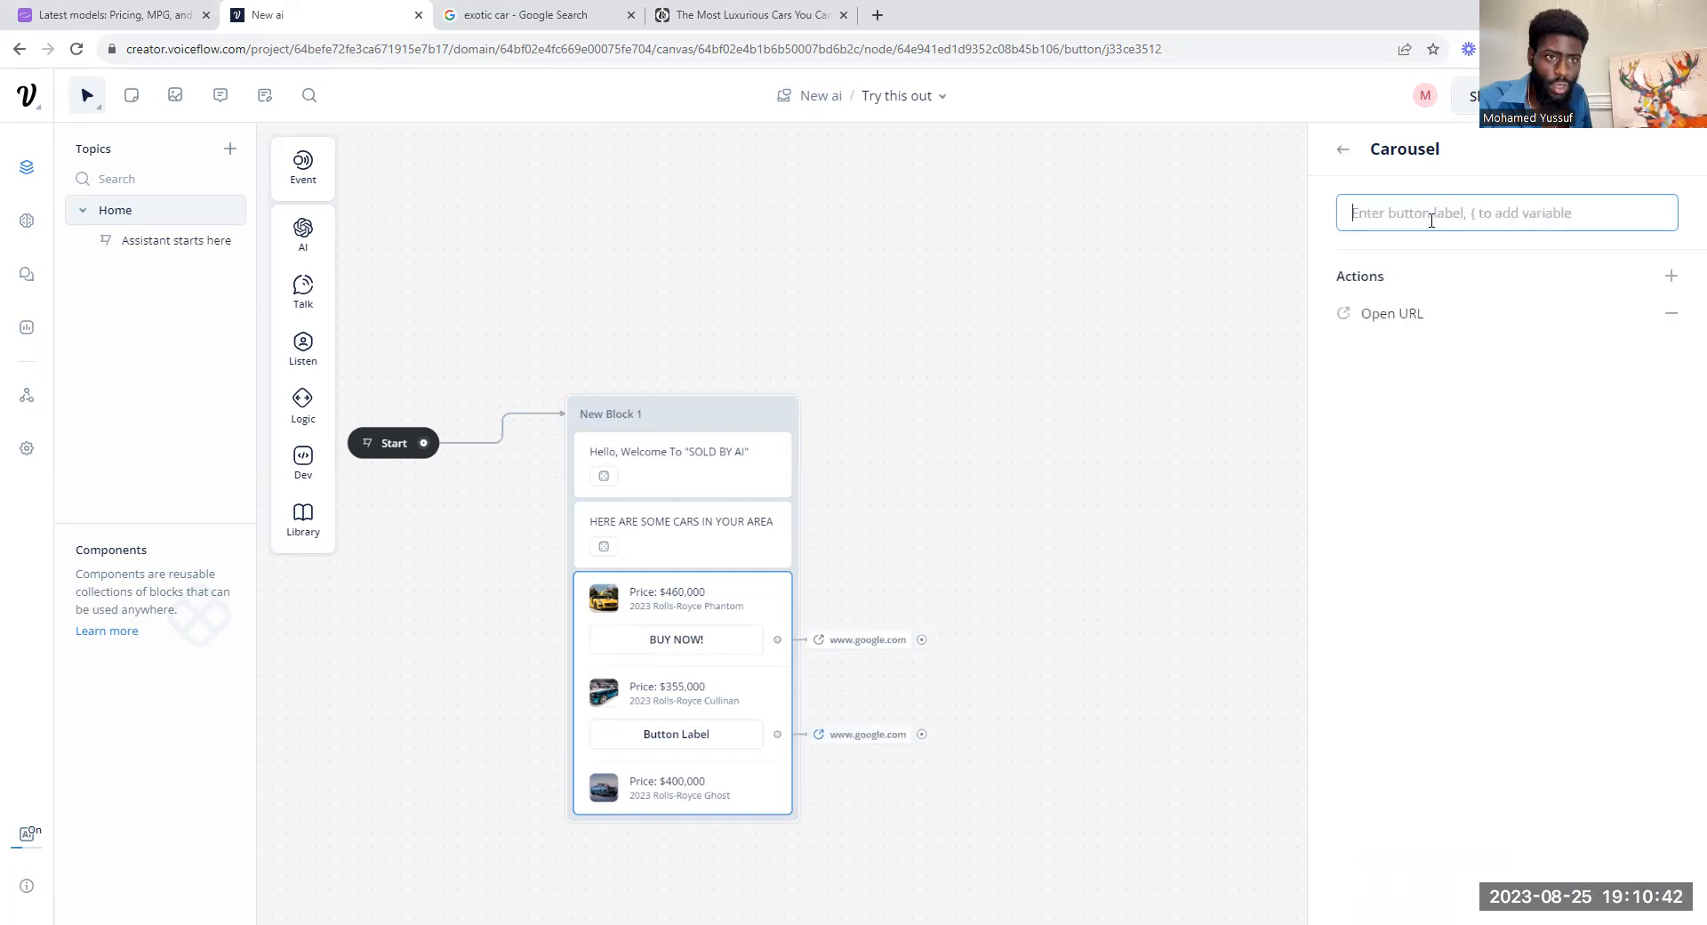
Step: Label the Cullinan card's button "I WANT THIS CAR!" and return to the carousel settings
{"action": "left_click", "coordinate": [1431, 219]}
{"action": "type", "text": "I W"}
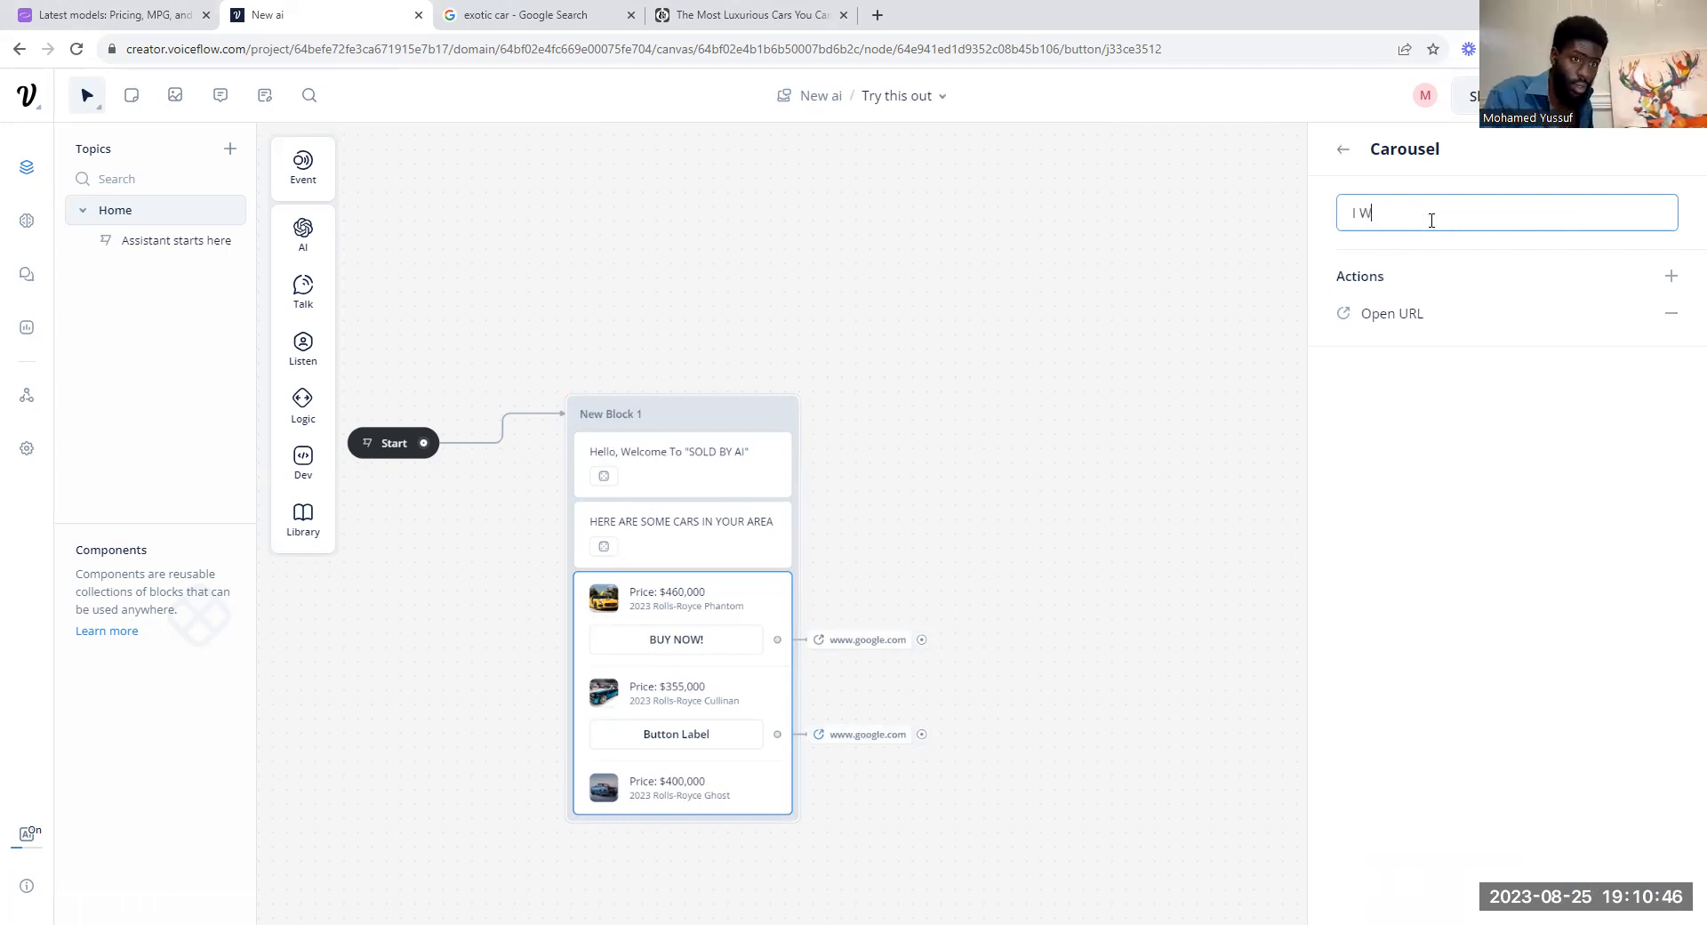
{"action": "type", "text": "ANT THIS CAR!"}
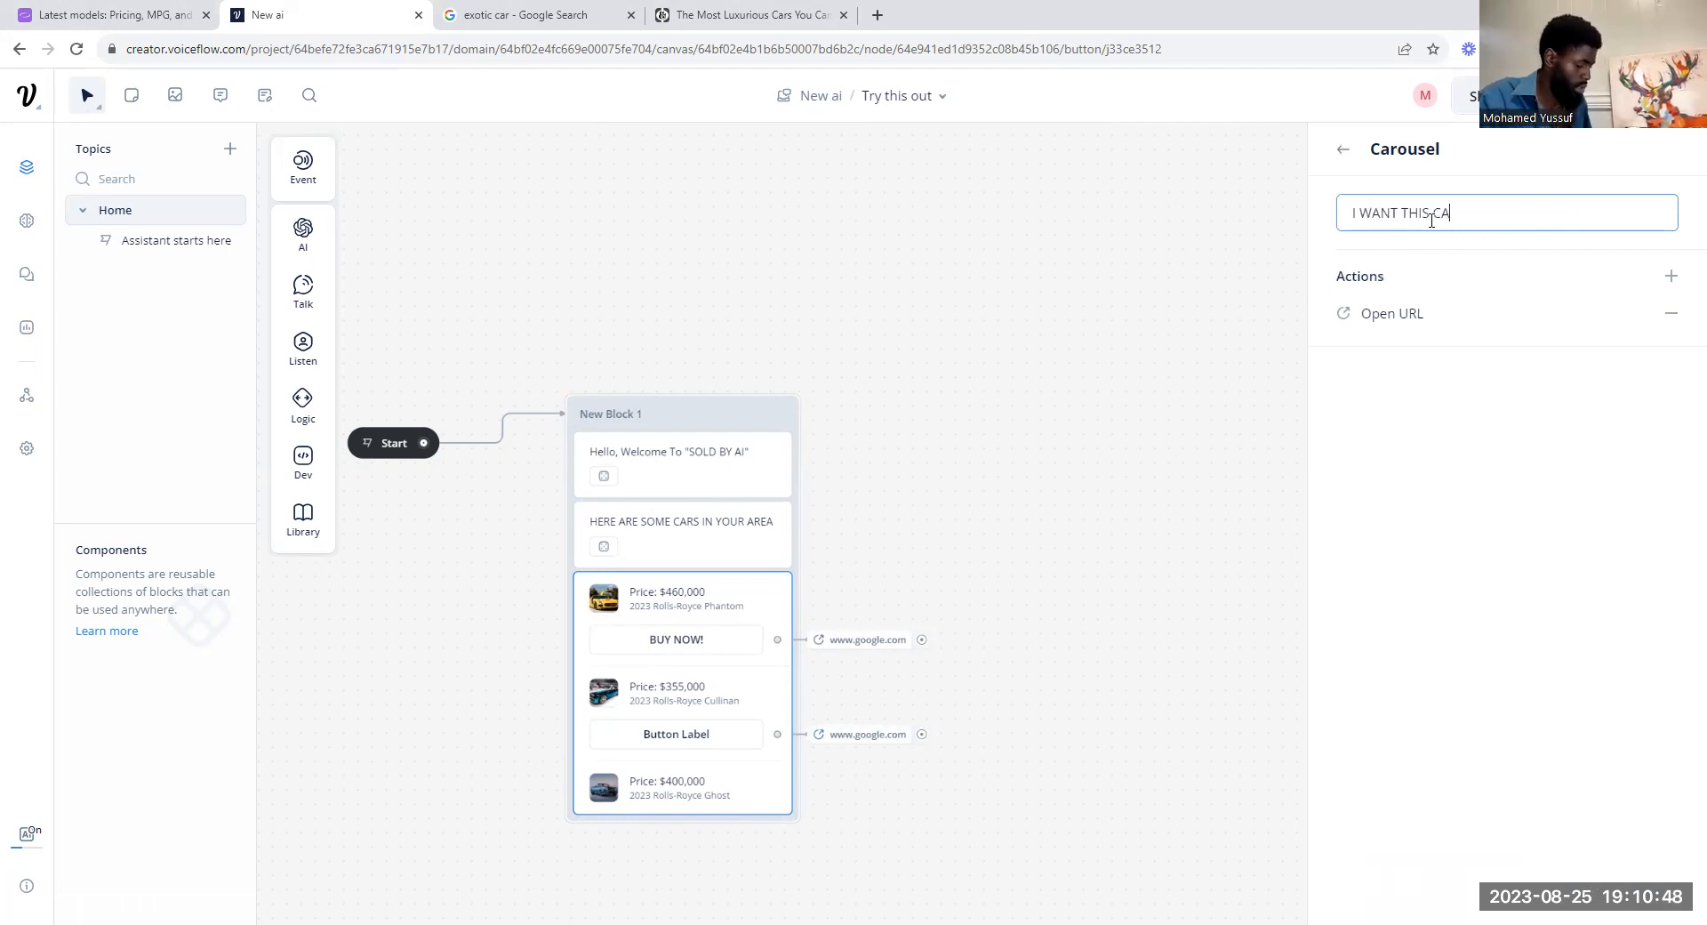
{"action": "left_click", "coordinate": [1344, 149]}
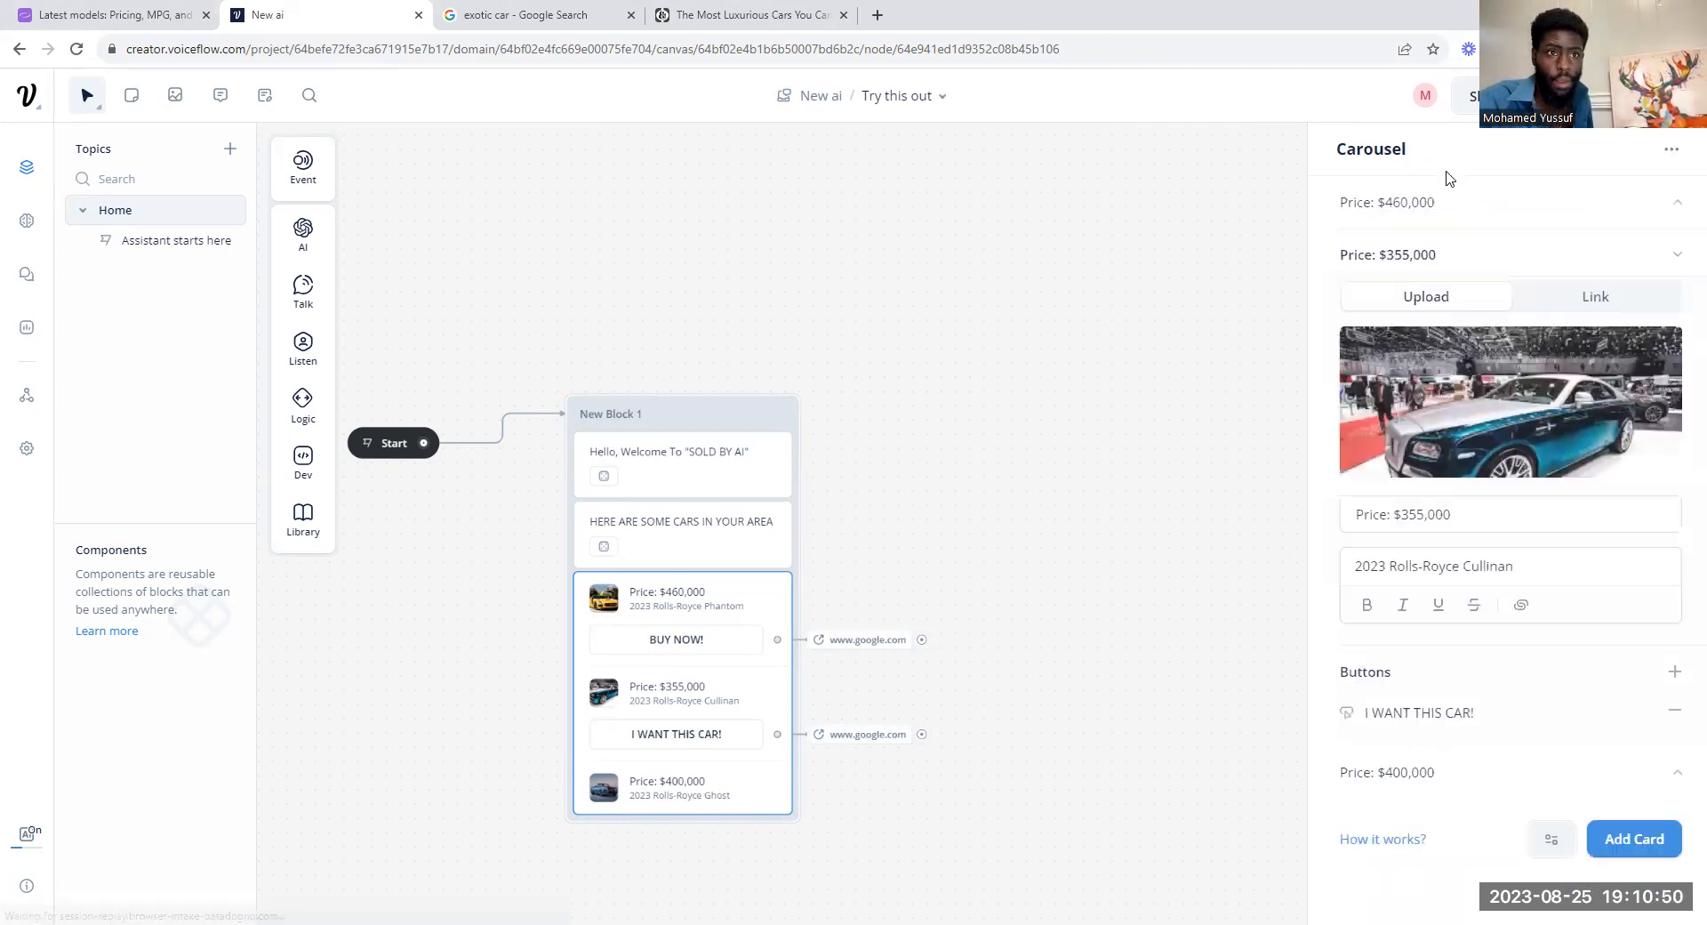
Step: Run a test of the assistant and browse through all three carousel cards and back to the first
{"action": "key", "text": "t"}
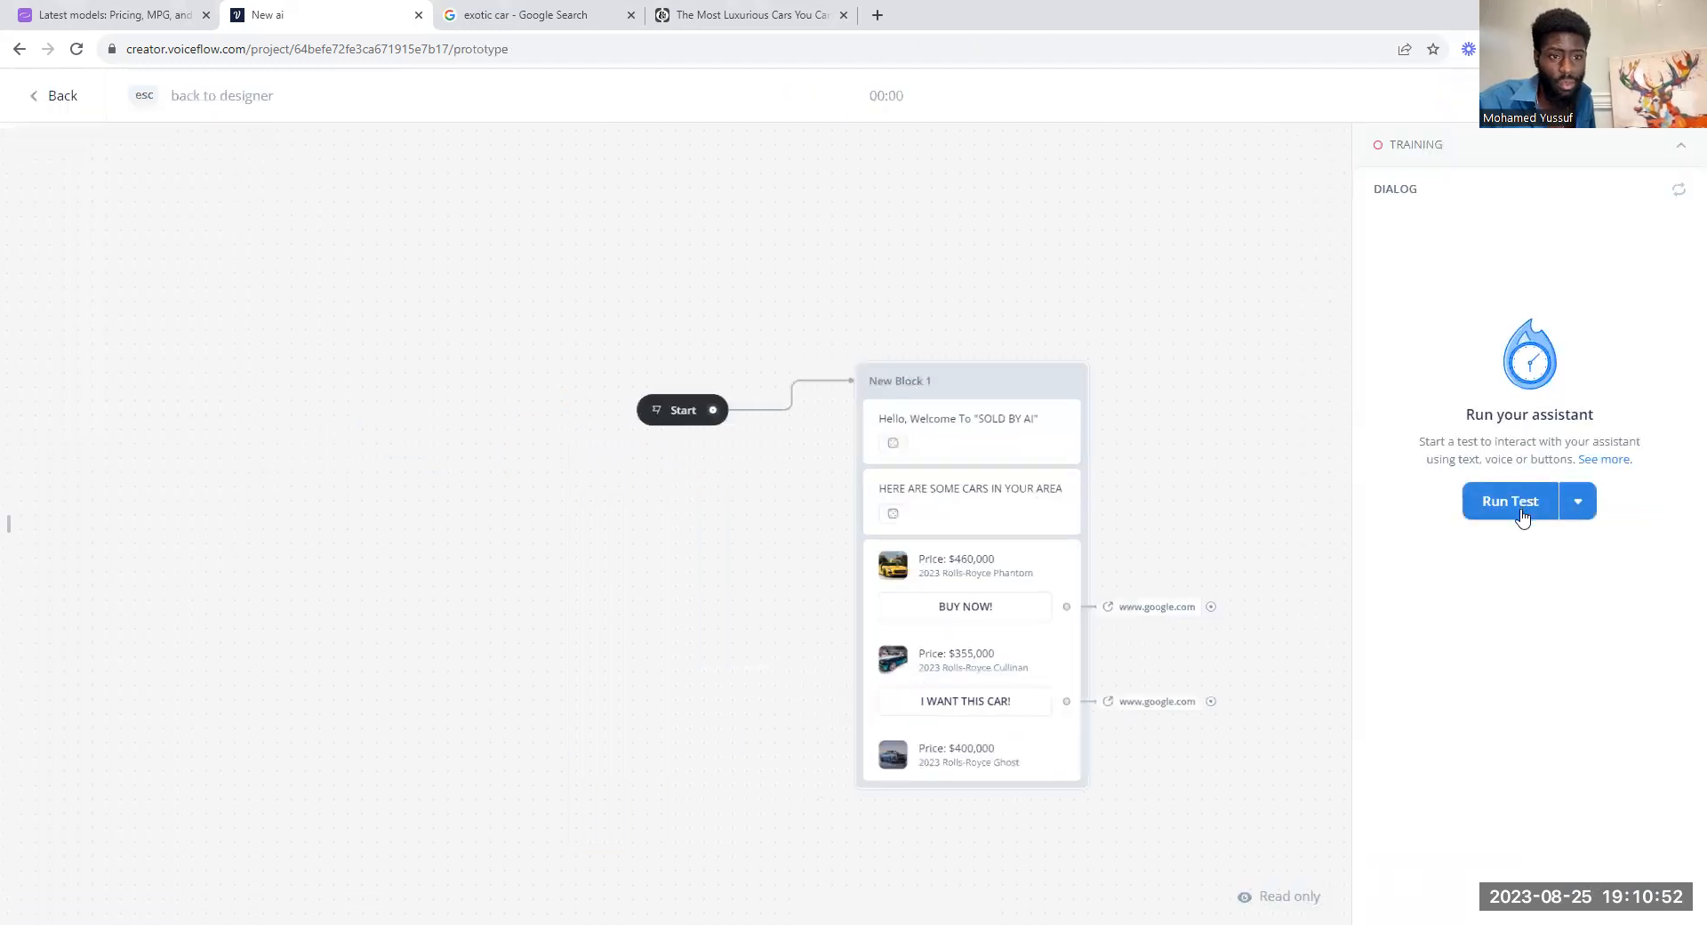
{"action": "left_click", "coordinate": [1521, 499]}
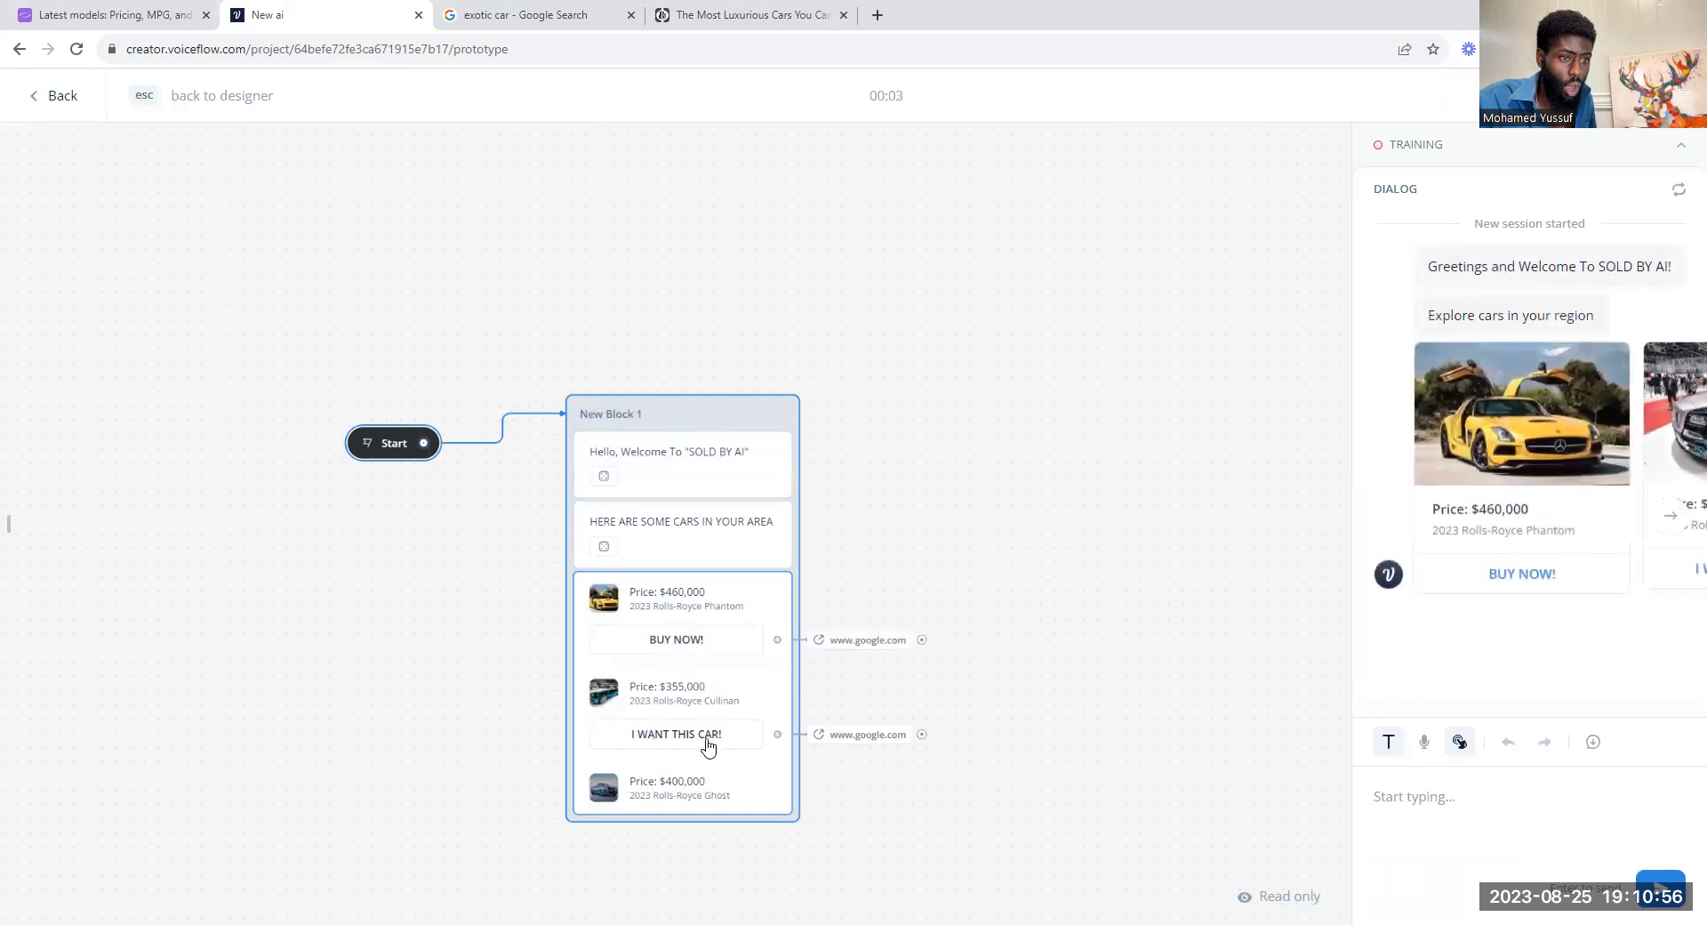
{"action": "left_click", "coordinate": [1671, 515]}
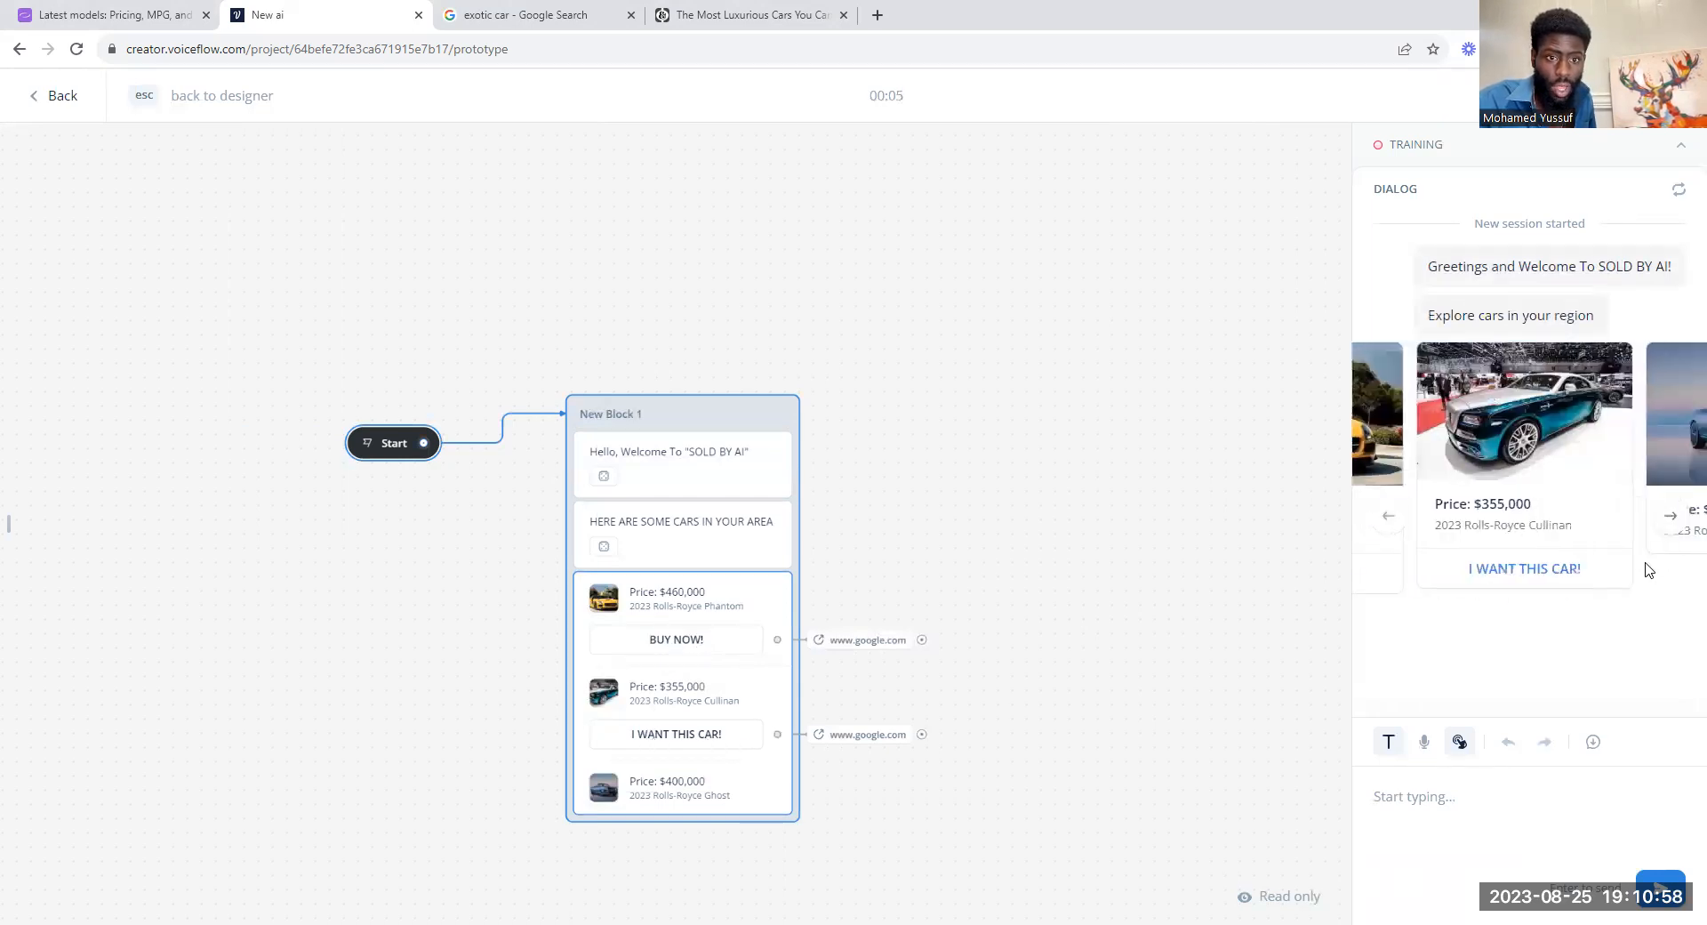
{"action": "left_click", "coordinate": [1671, 516]}
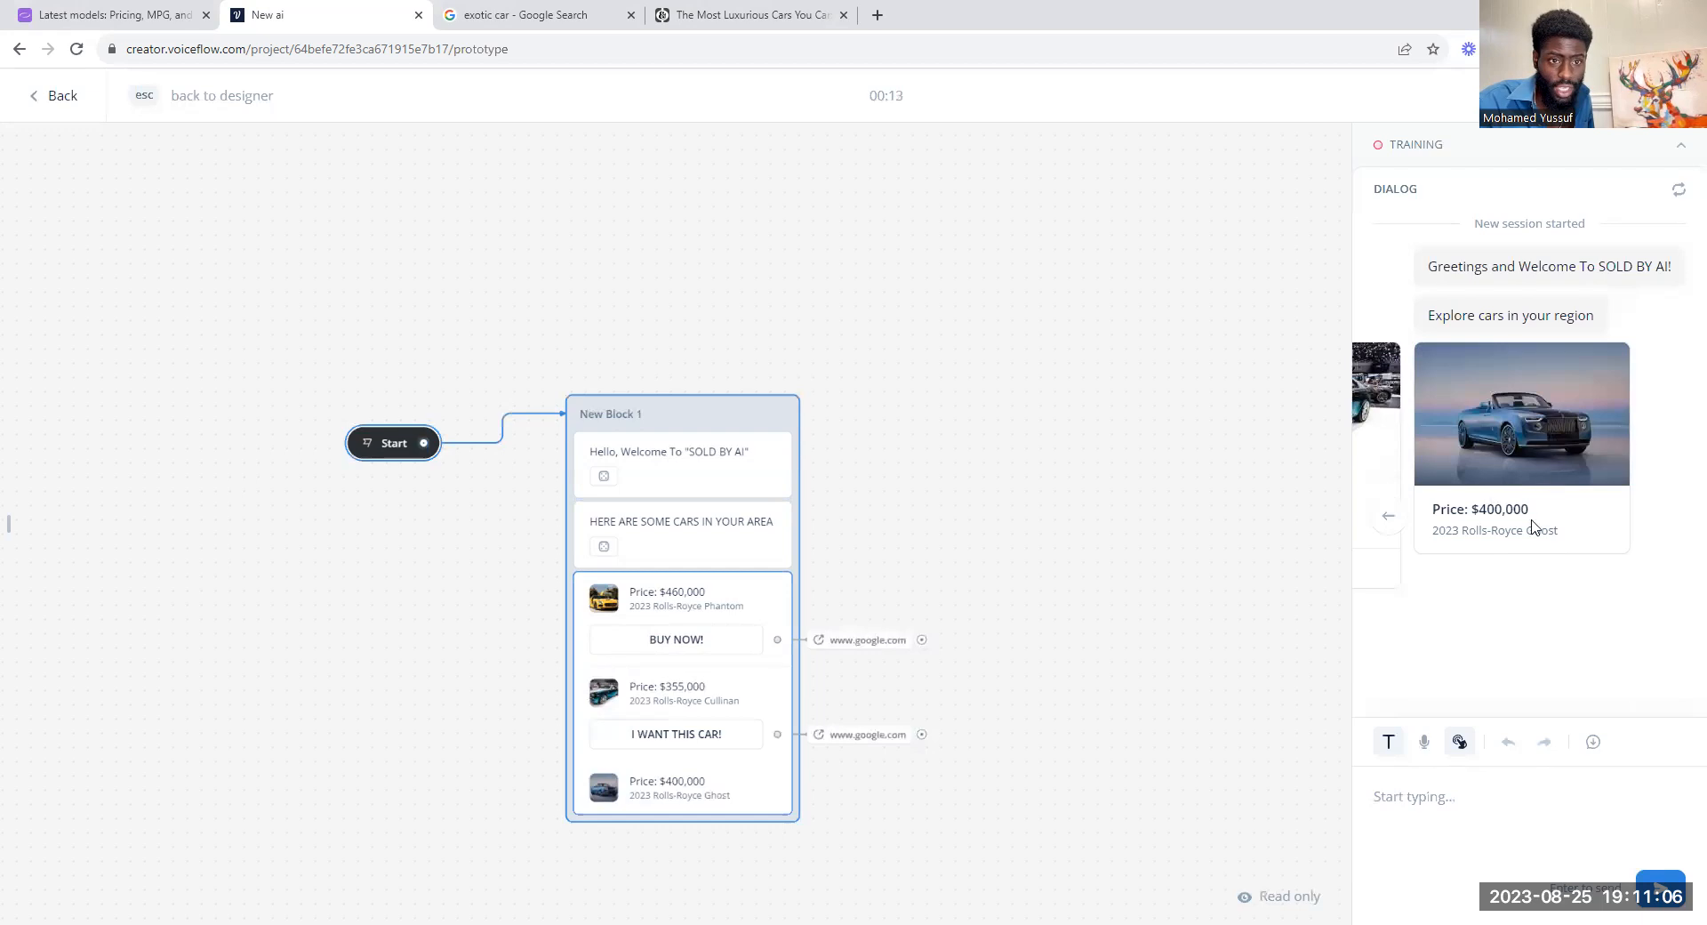
{"action": "left_click", "coordinate": [1389, 518]}
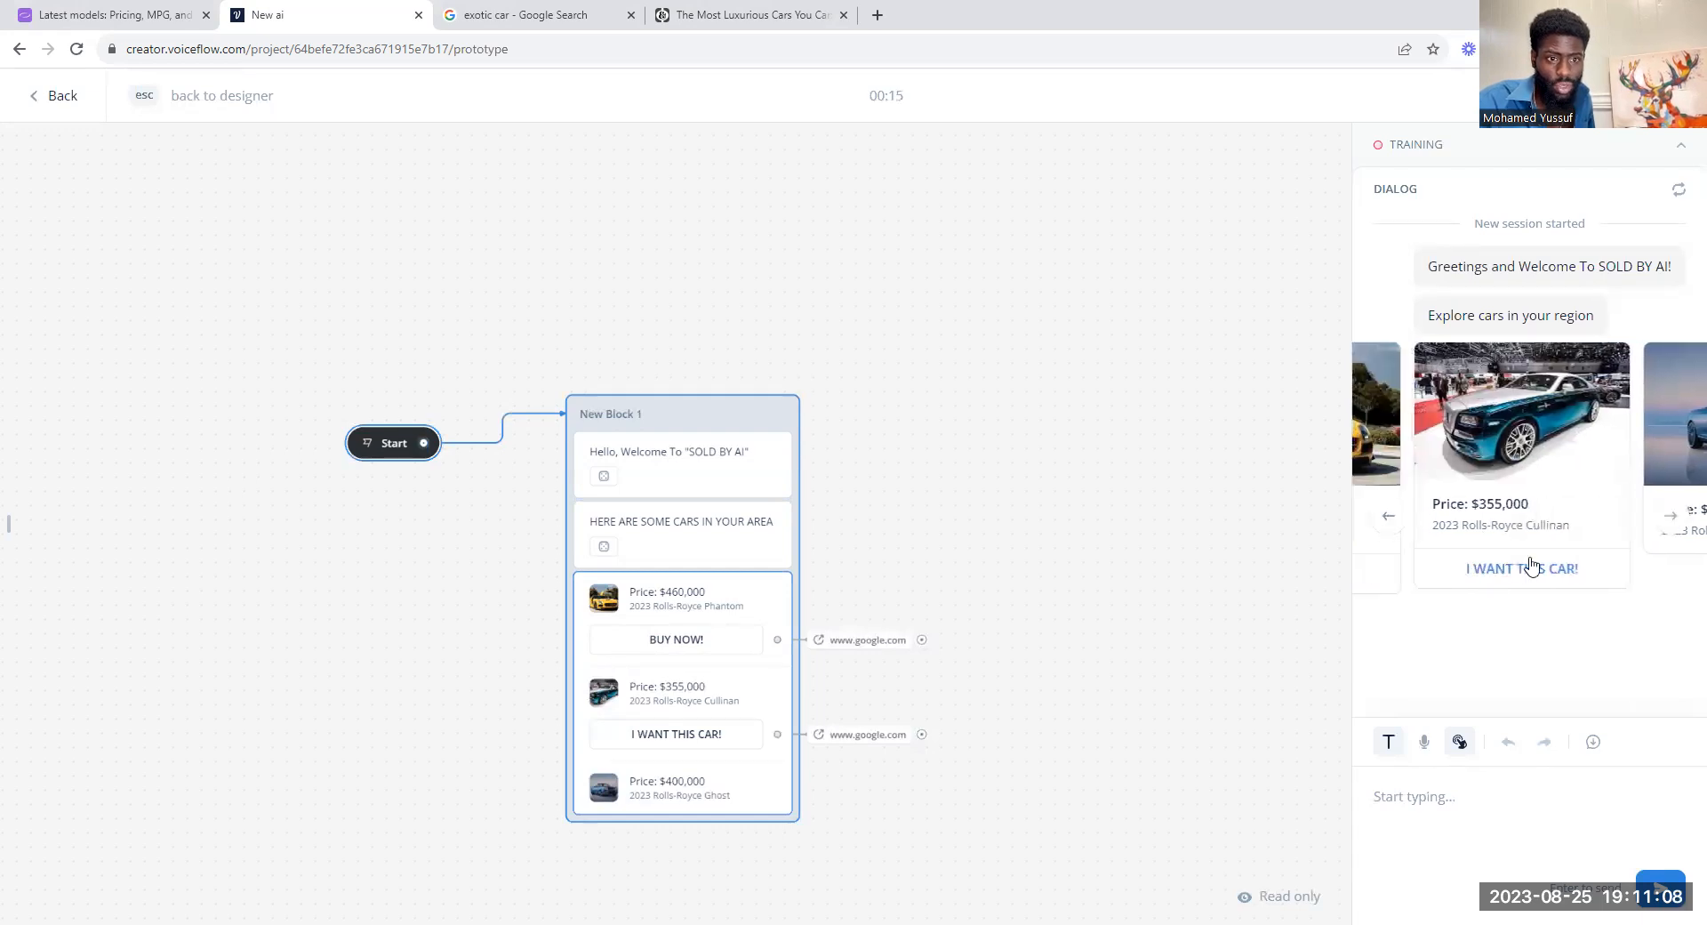
{"action": "left_click", "coordinate": [1389, 520]}
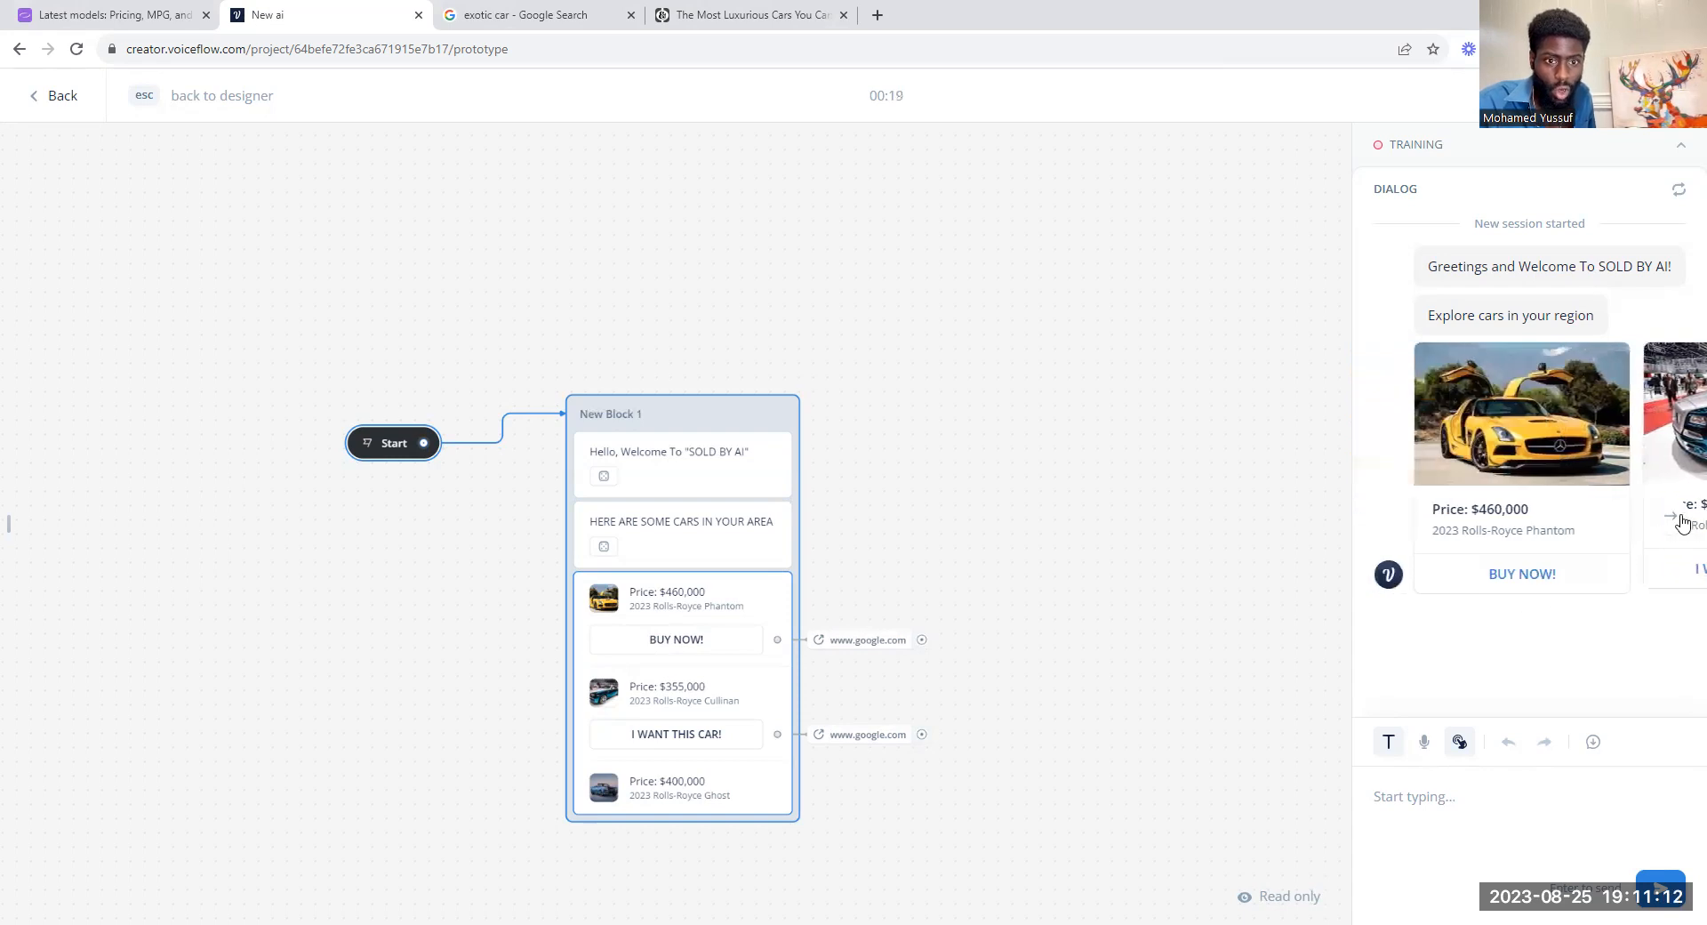
Step: Compare the Phantom and Cullinan cards' buttons, test the Phantom card's BUY NOW! link, and close the opened page
{"action": "left_click", "coordinate": [1682, 521]}
{"action": "left_click", "coordinate": [1390, 516]}
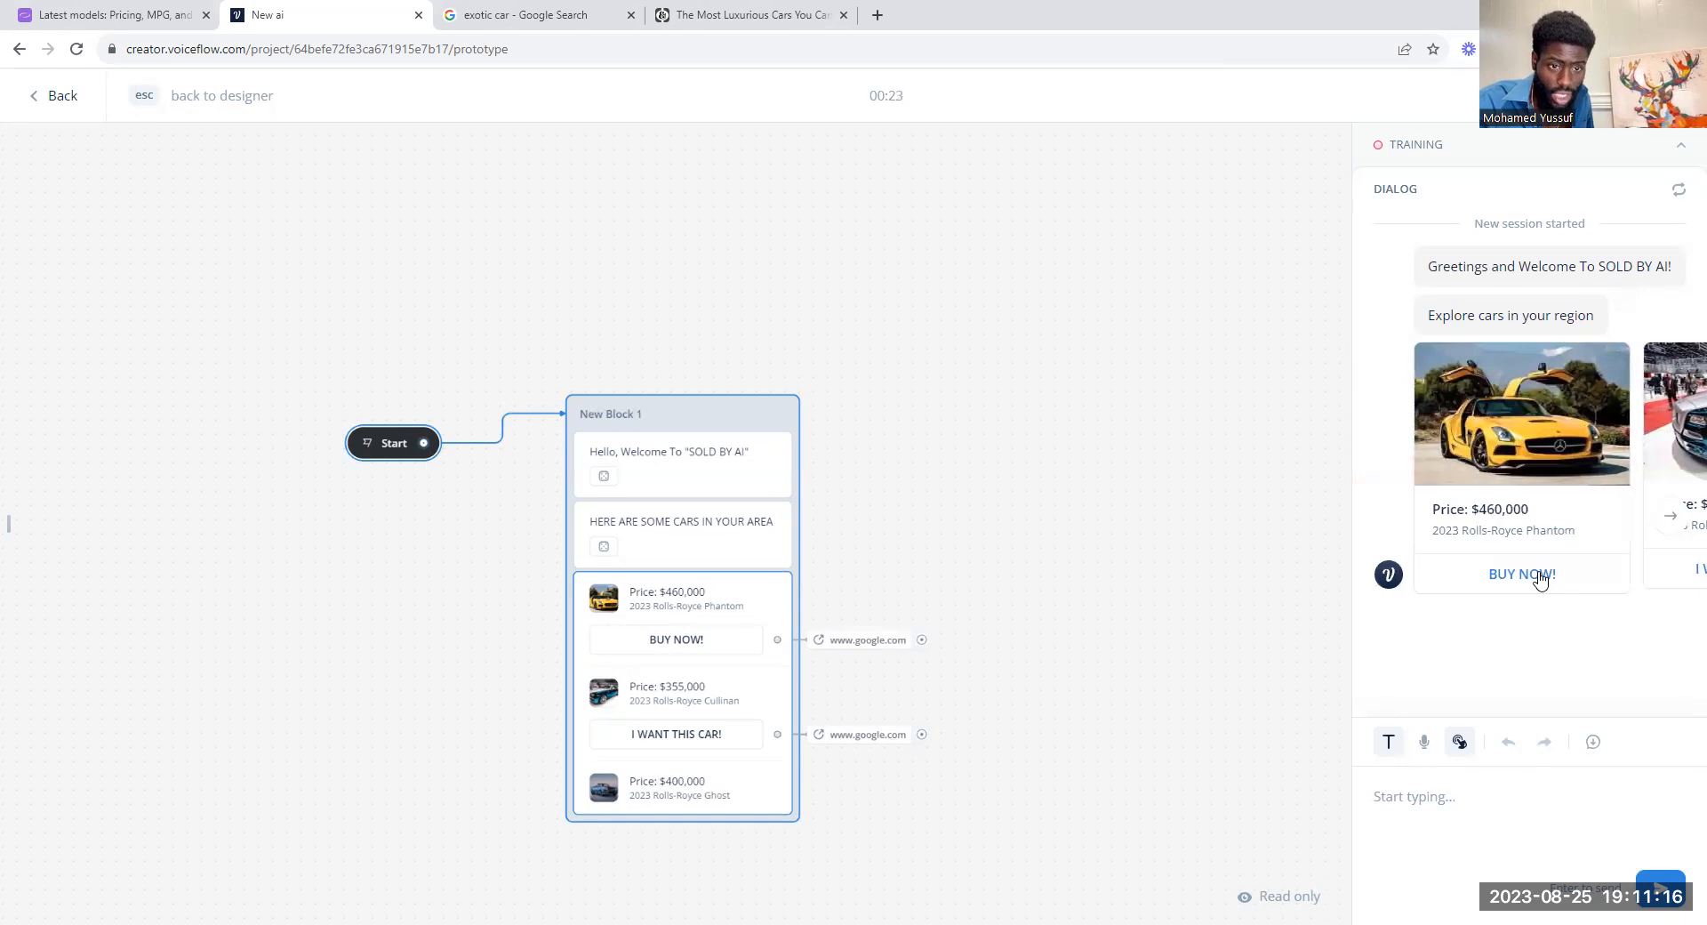
{"action": "left_click", "coordinate": [1672, 518]}
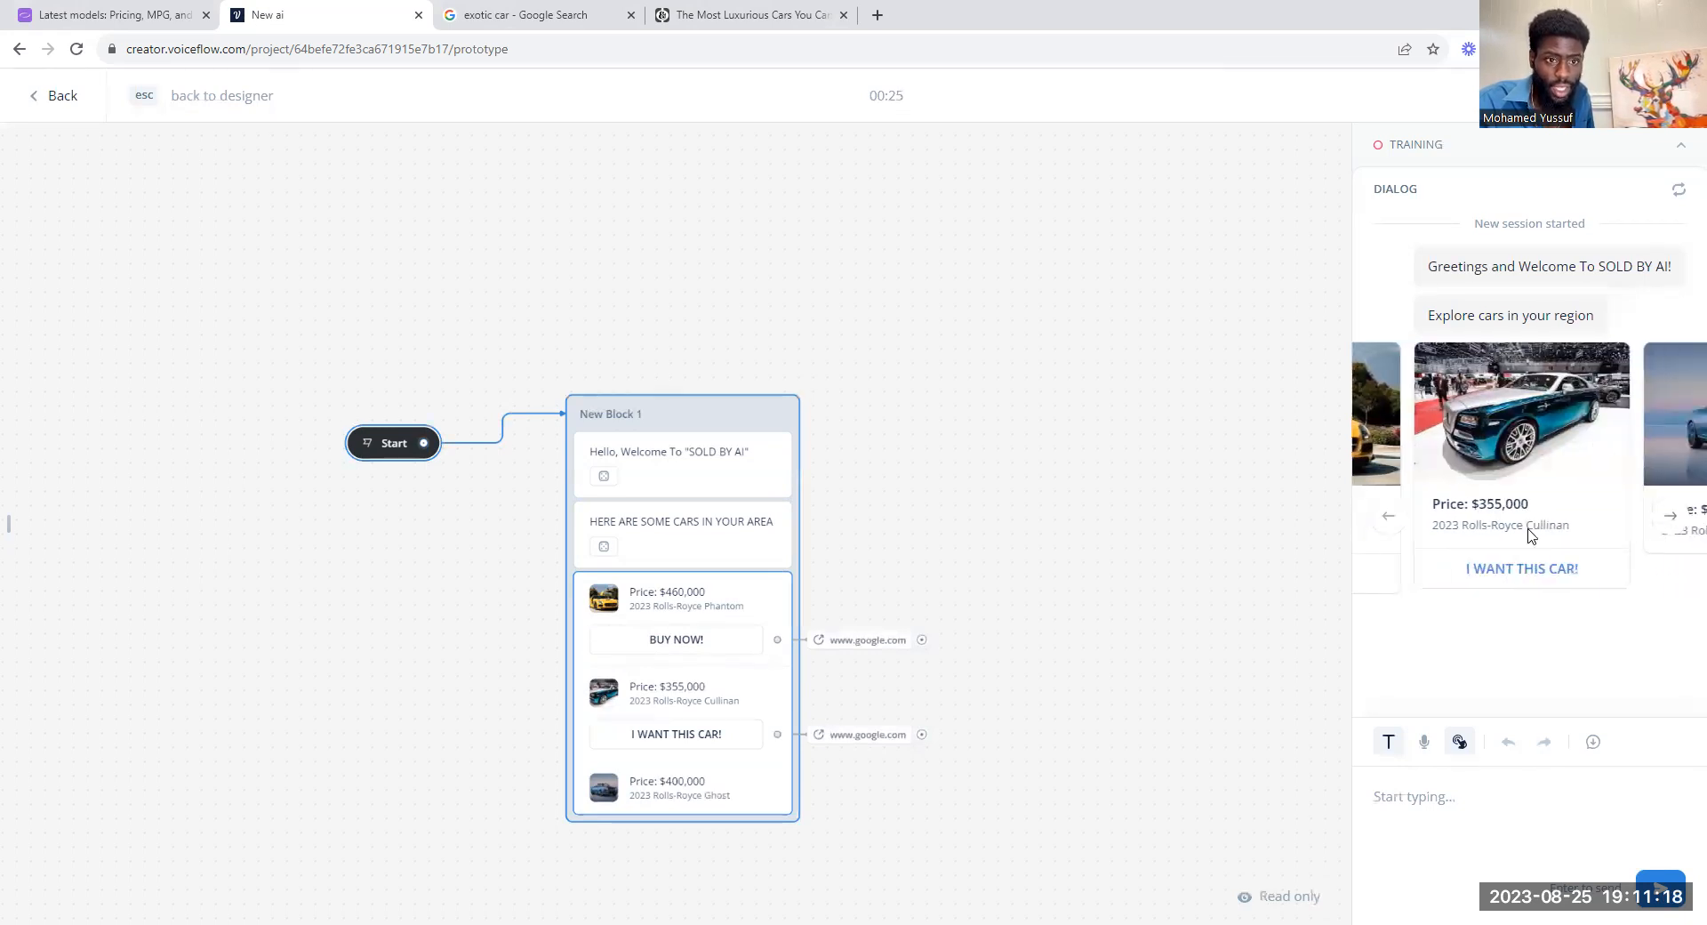
{"action": "left_click", "coordinate": [1390, 523]}
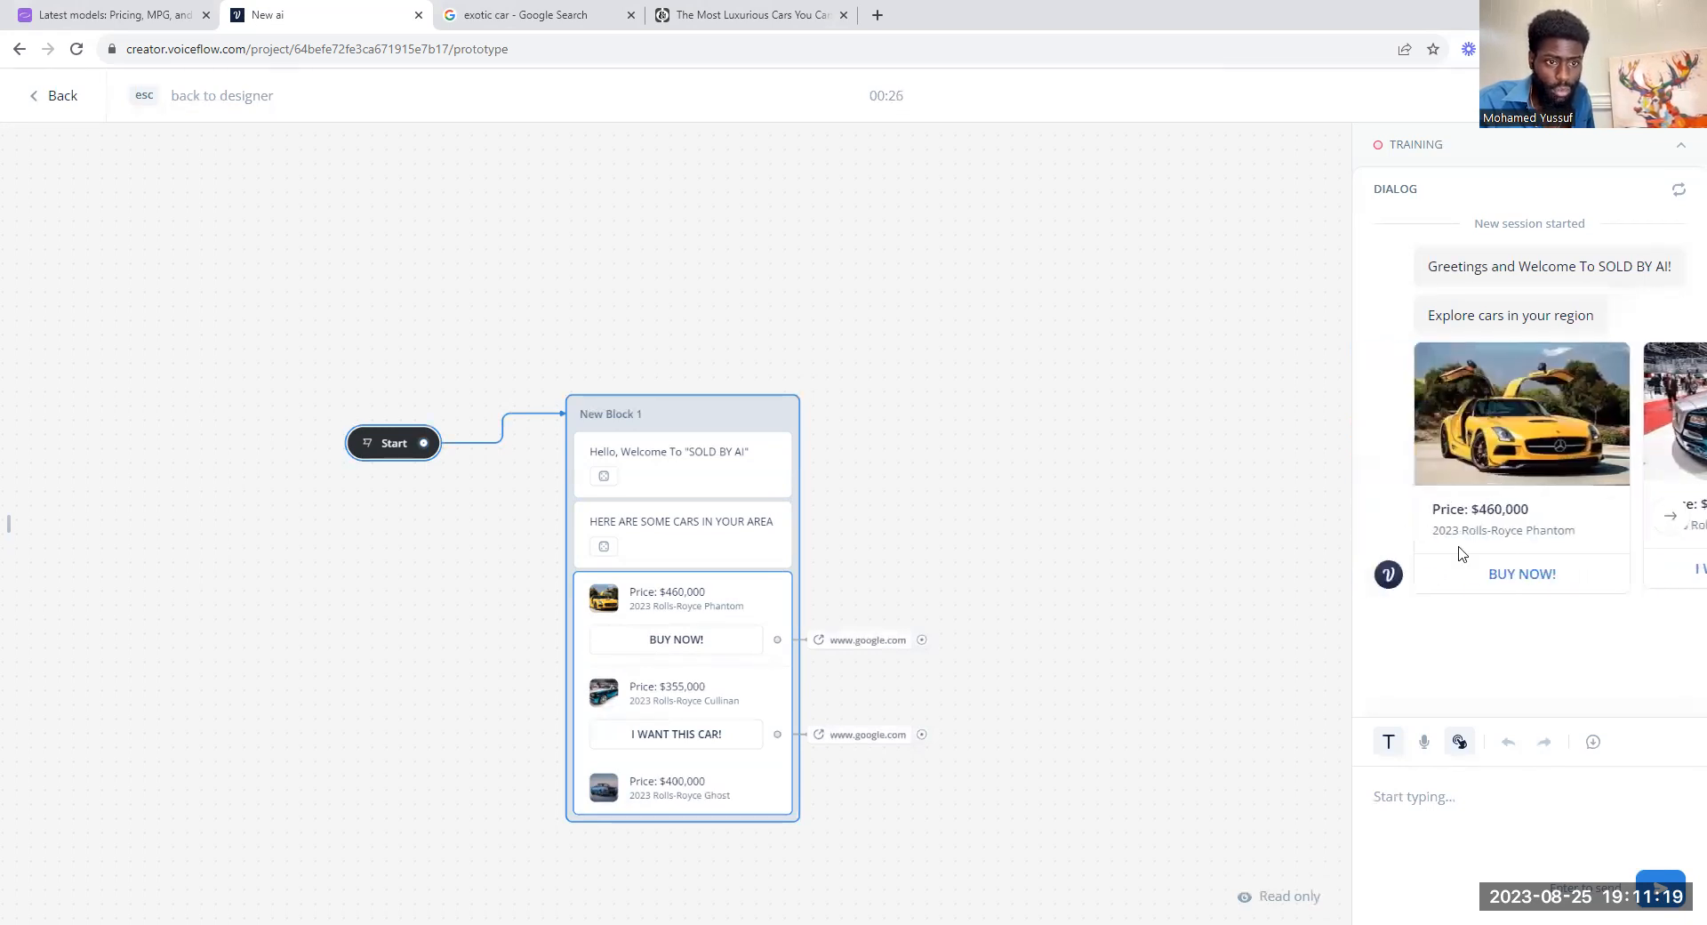
{"action": "left_click", "coordinate": [1516, 576]}
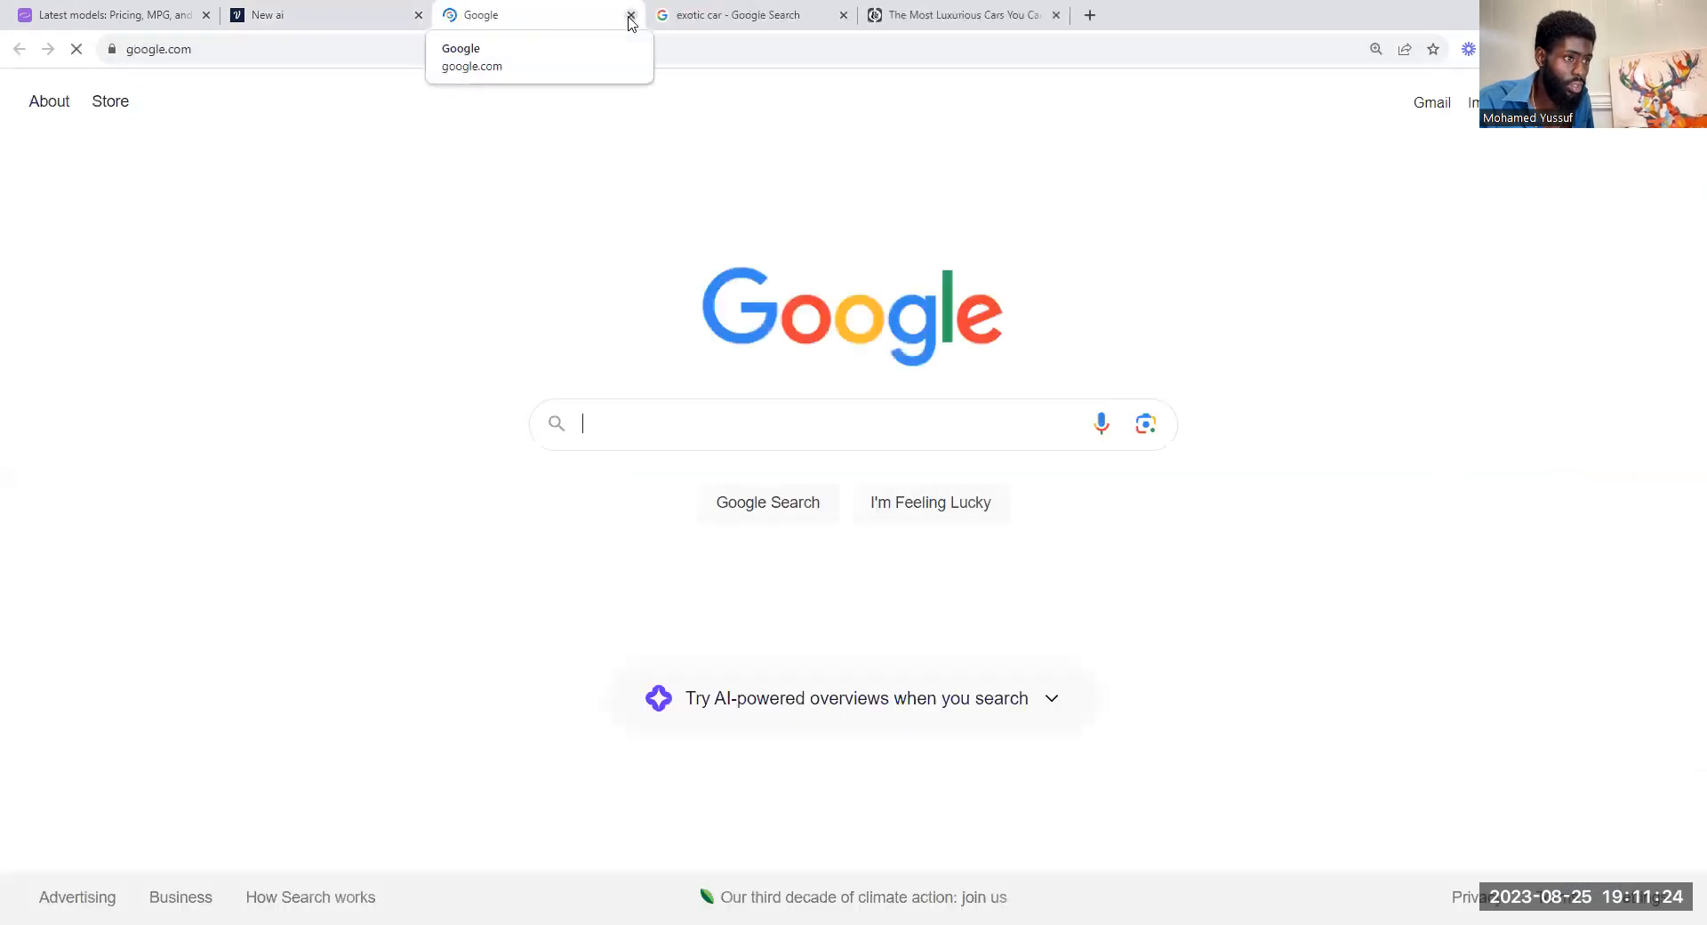
{"action": "key", "text": "ctrl+w"}
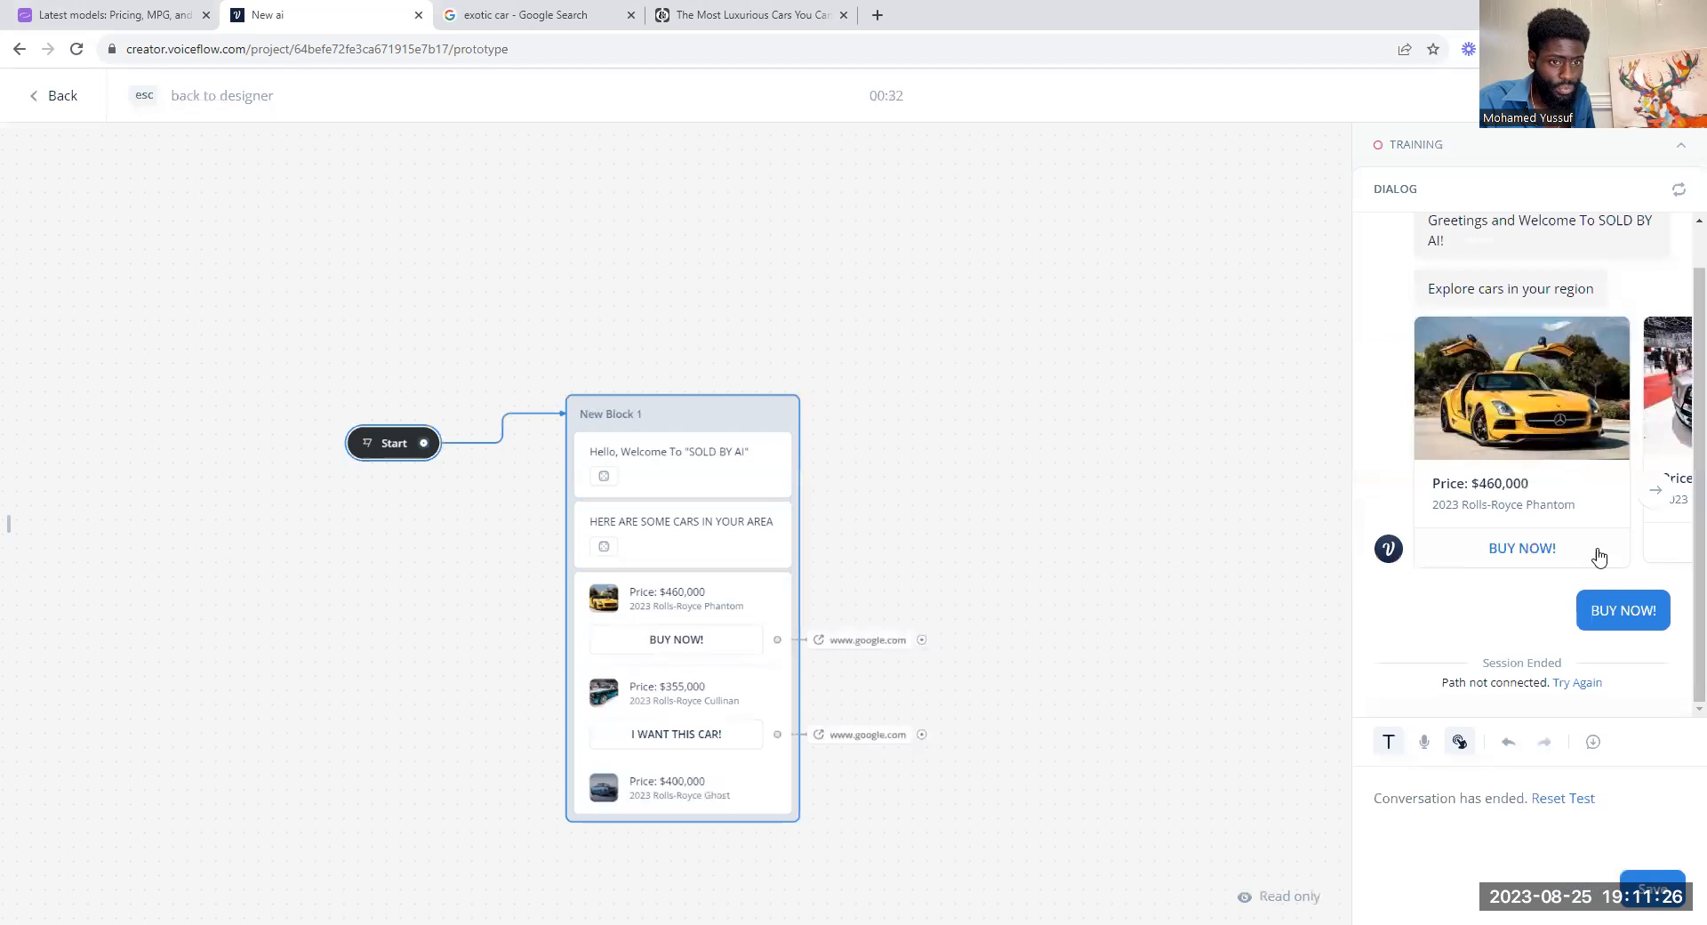
Step: Flip back and forth between the Phantom and Cullinan cards in the test dialog, and return to the designer
{"action": "left_click", "coordinate": [1655, 490]}
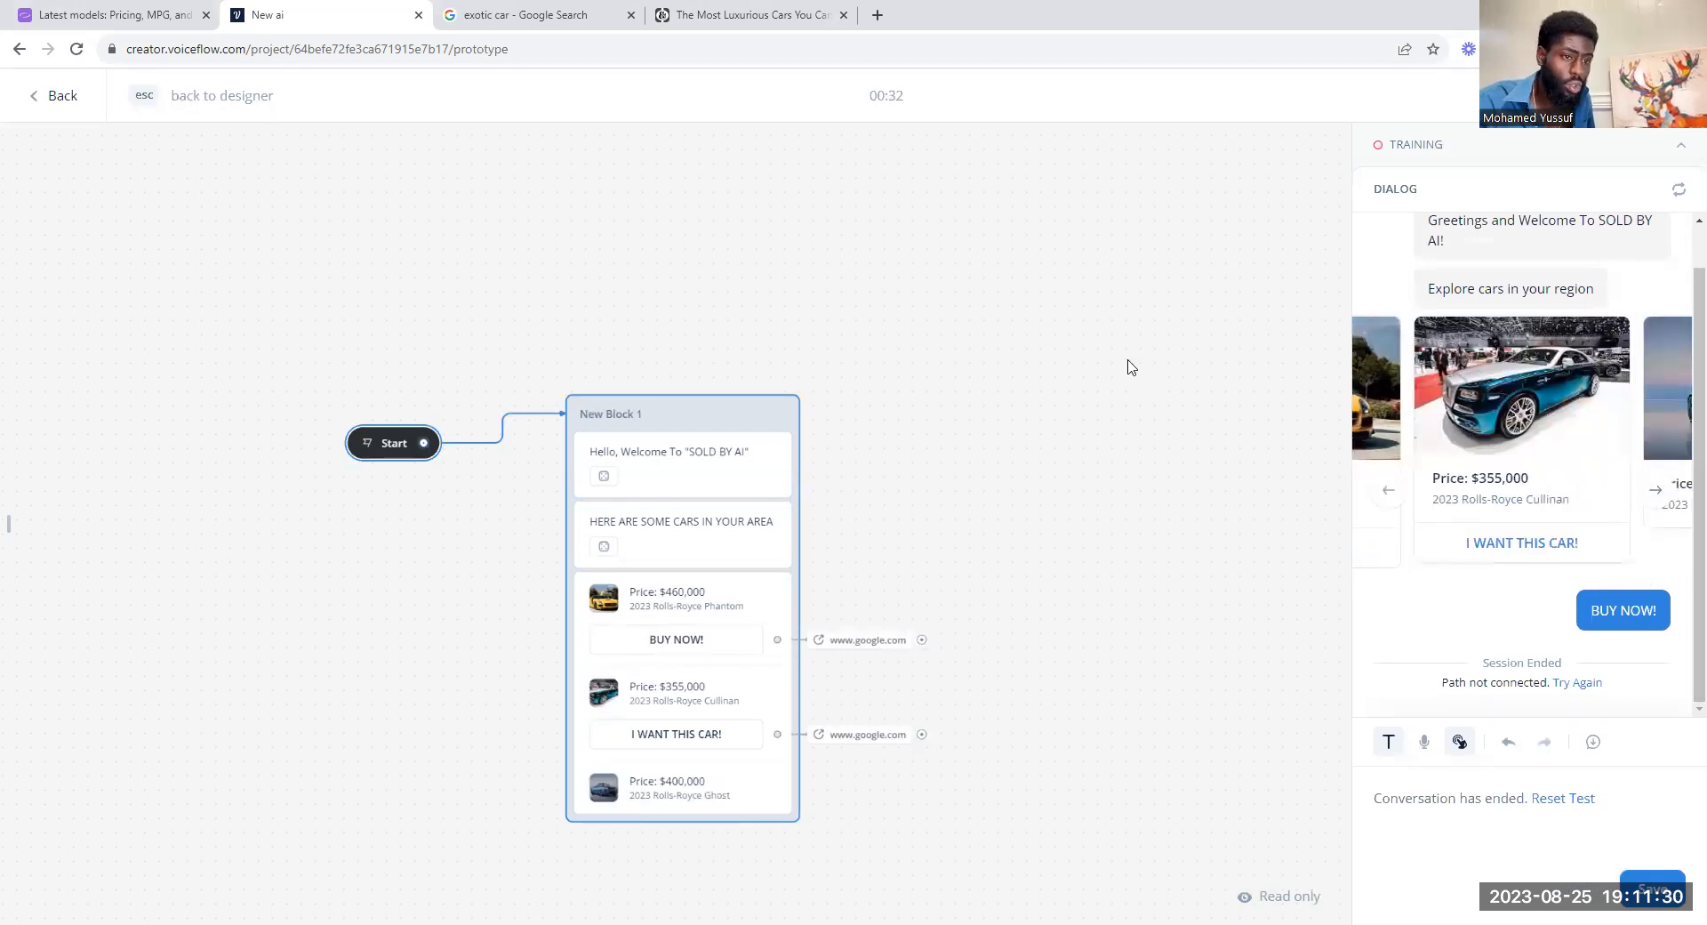
{"action": "left_click", "coordinate": [1392, 489]}
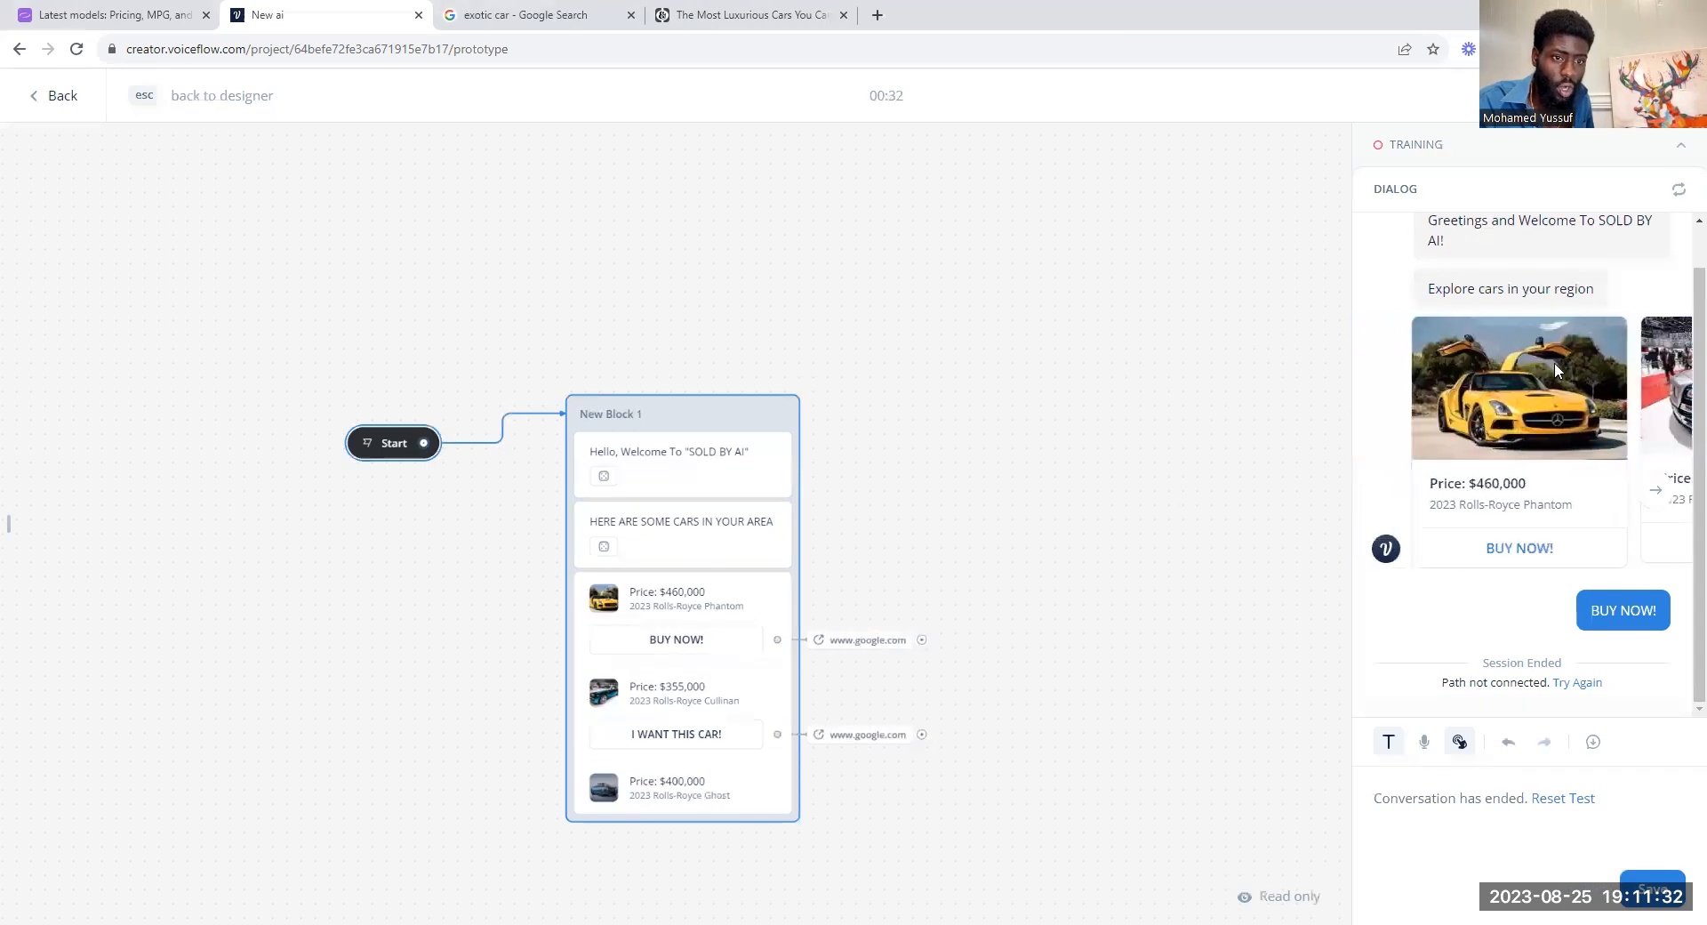
{"action": "left_click", "coordinate": [1655, 490]}
{"action": "left_click", "coordinate": [1387, 491]}
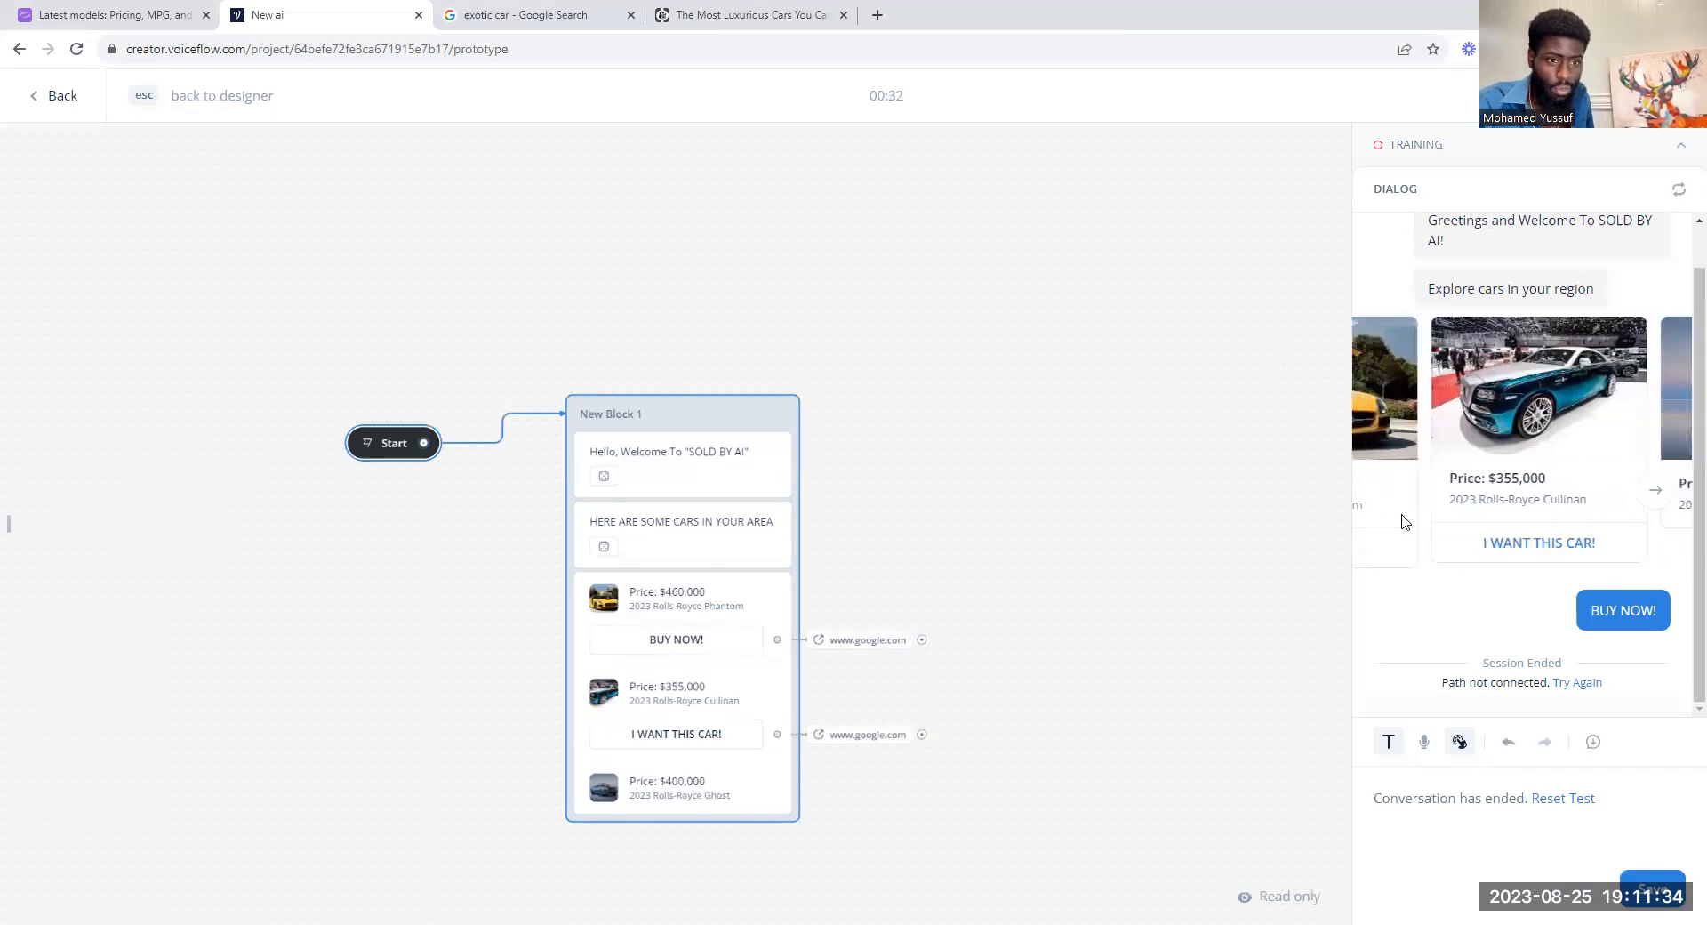
{"action": "left_click", "coordinate": [1655, 490]}
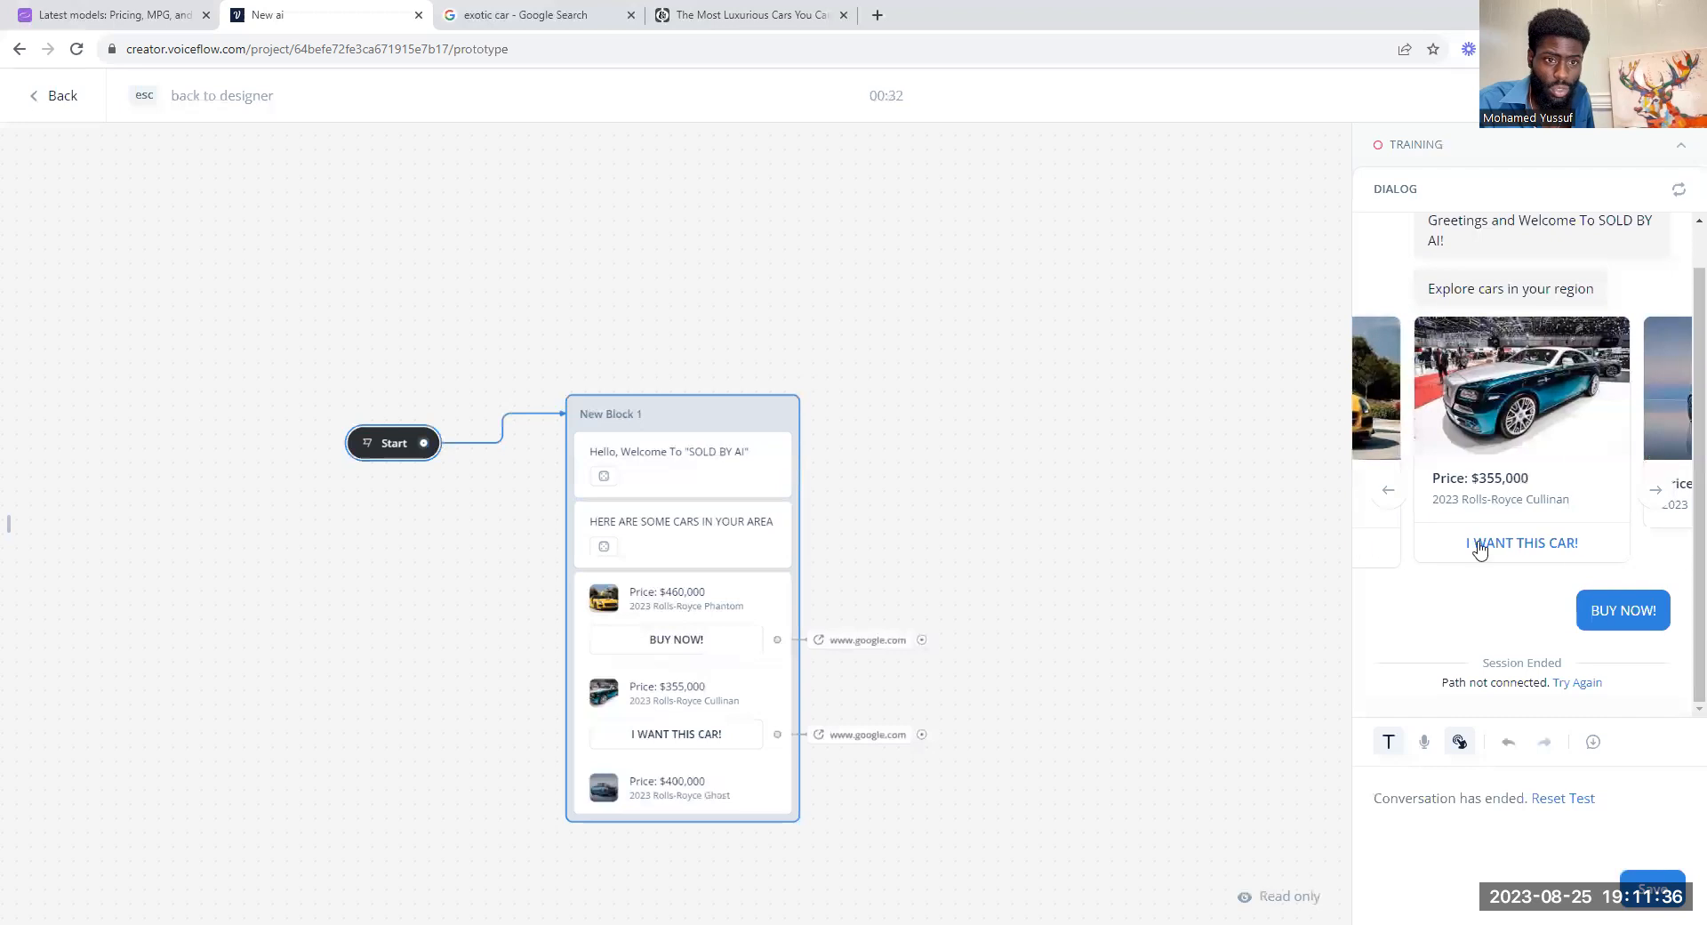
{"action": "left_click", "coordinate": [1388, 490]}
{"action": "left_click", "coordinate": [700, 689]}
{"action": "key", "text": "Escape"}
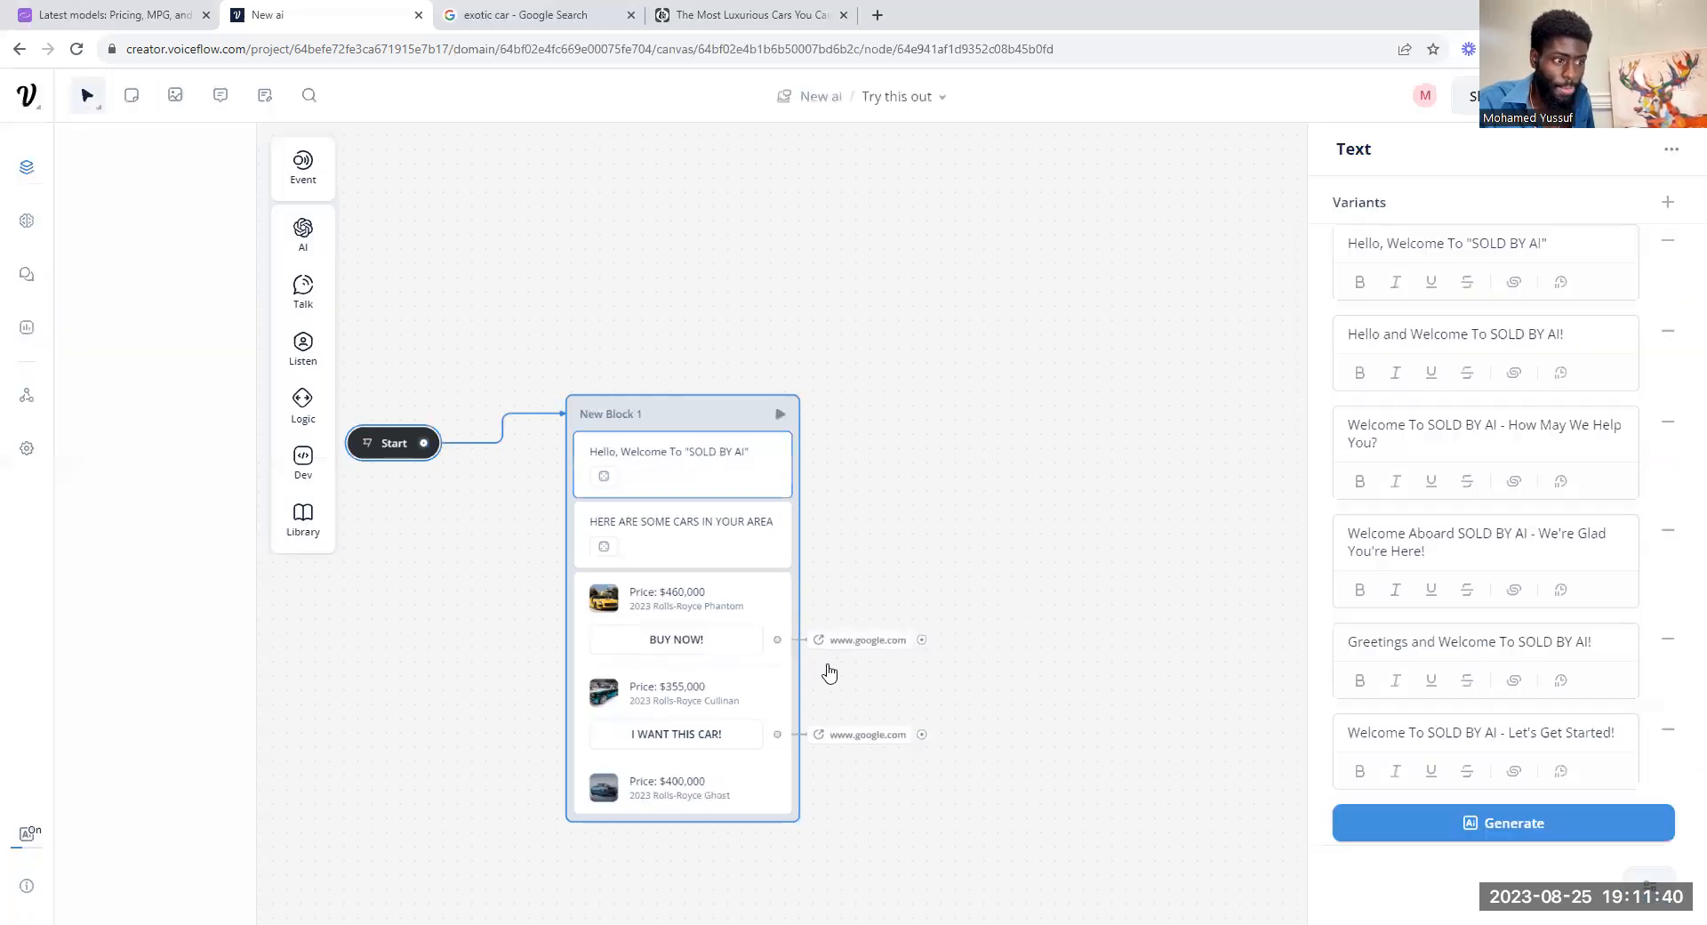
Step: Add a button labelled "TALK TO A DEALER" to the carousel's 2023 Rolls-Royce Ghost card
{"action": "left_click", "coordinate": [720, 683]}
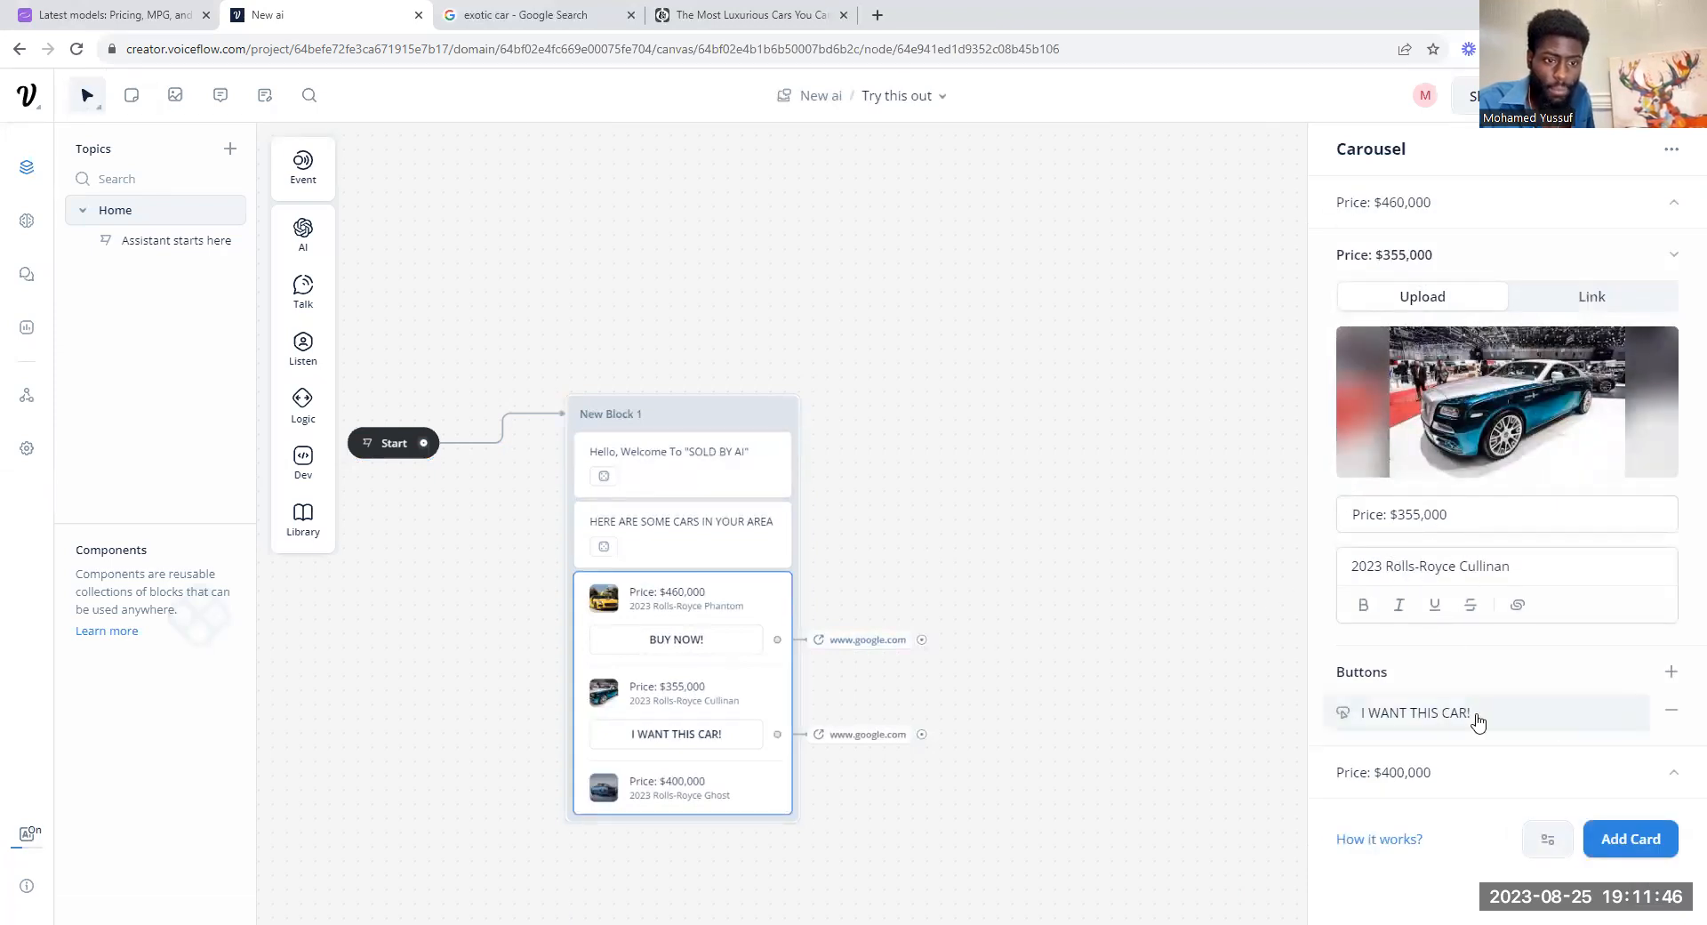
{"action": "left_click", "coordinate": [1620, 786]}
{"action": "scroll", "coordinate": [1511, 560], "scroll_direction": "down", "scroll_amount": 4}
{"action": "left_click", "coordinate": [1671, 819]}
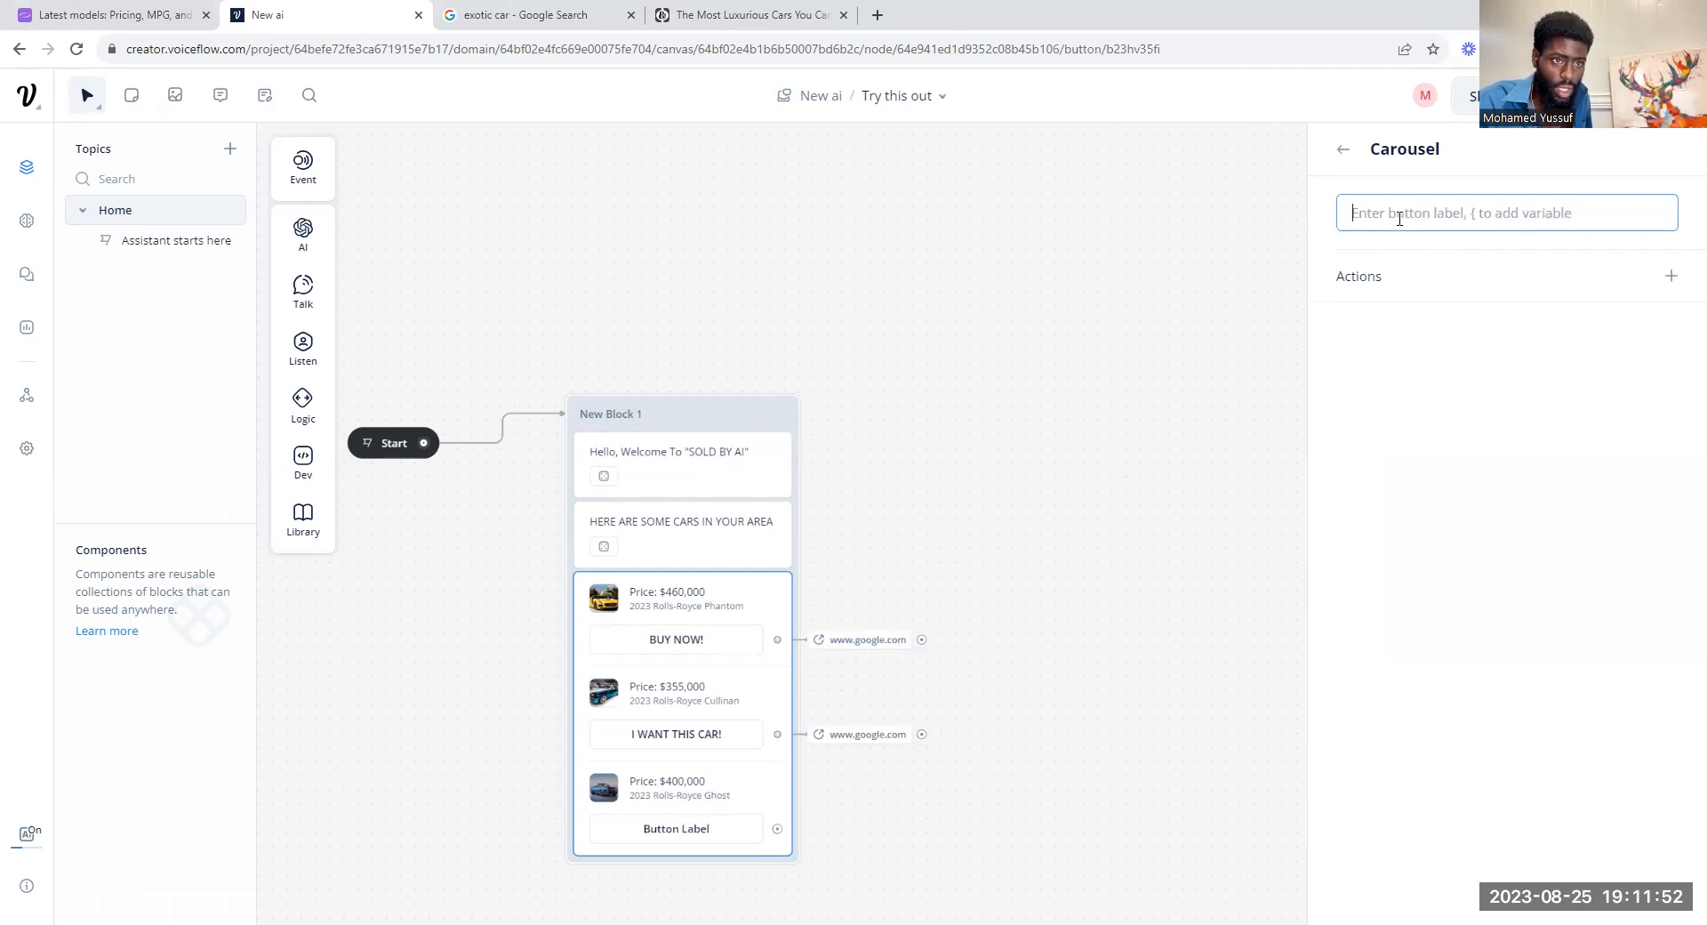
{"action": "type", "text": "TA"}
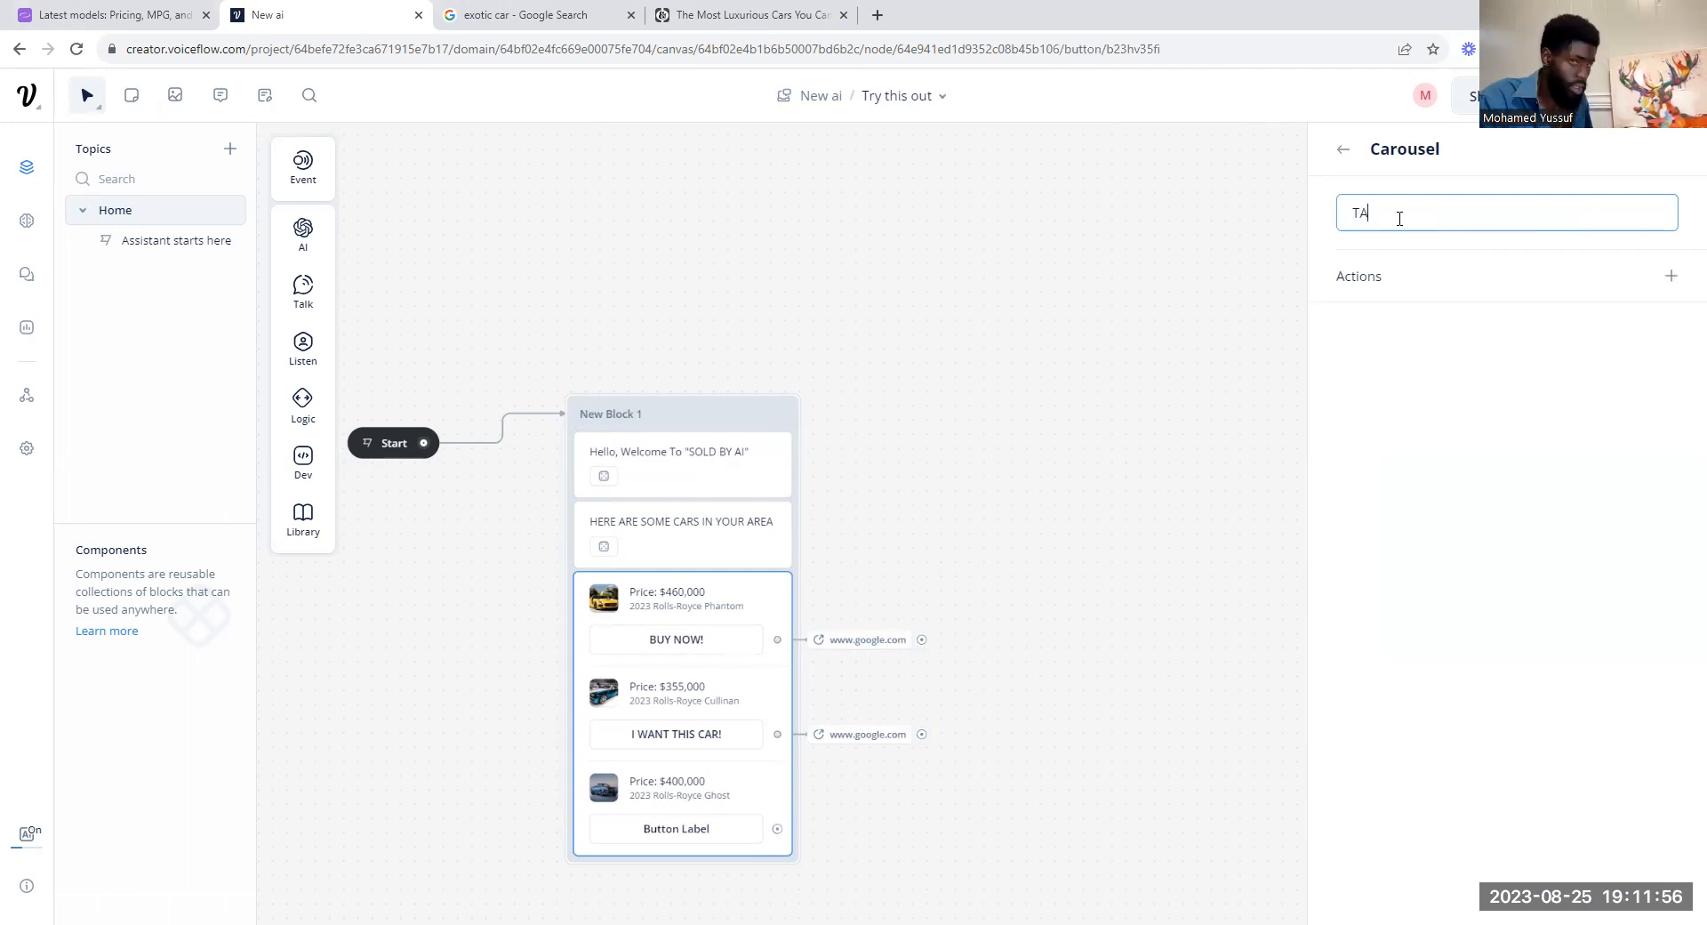
{"action": "type", "text": "LK TO A DEALER"}
Step: Give the Ghost card's button an Open URL action with the address ww.google.com and close the carousel settings
{"action": "left_click", "coordinate": [1670, 277]}
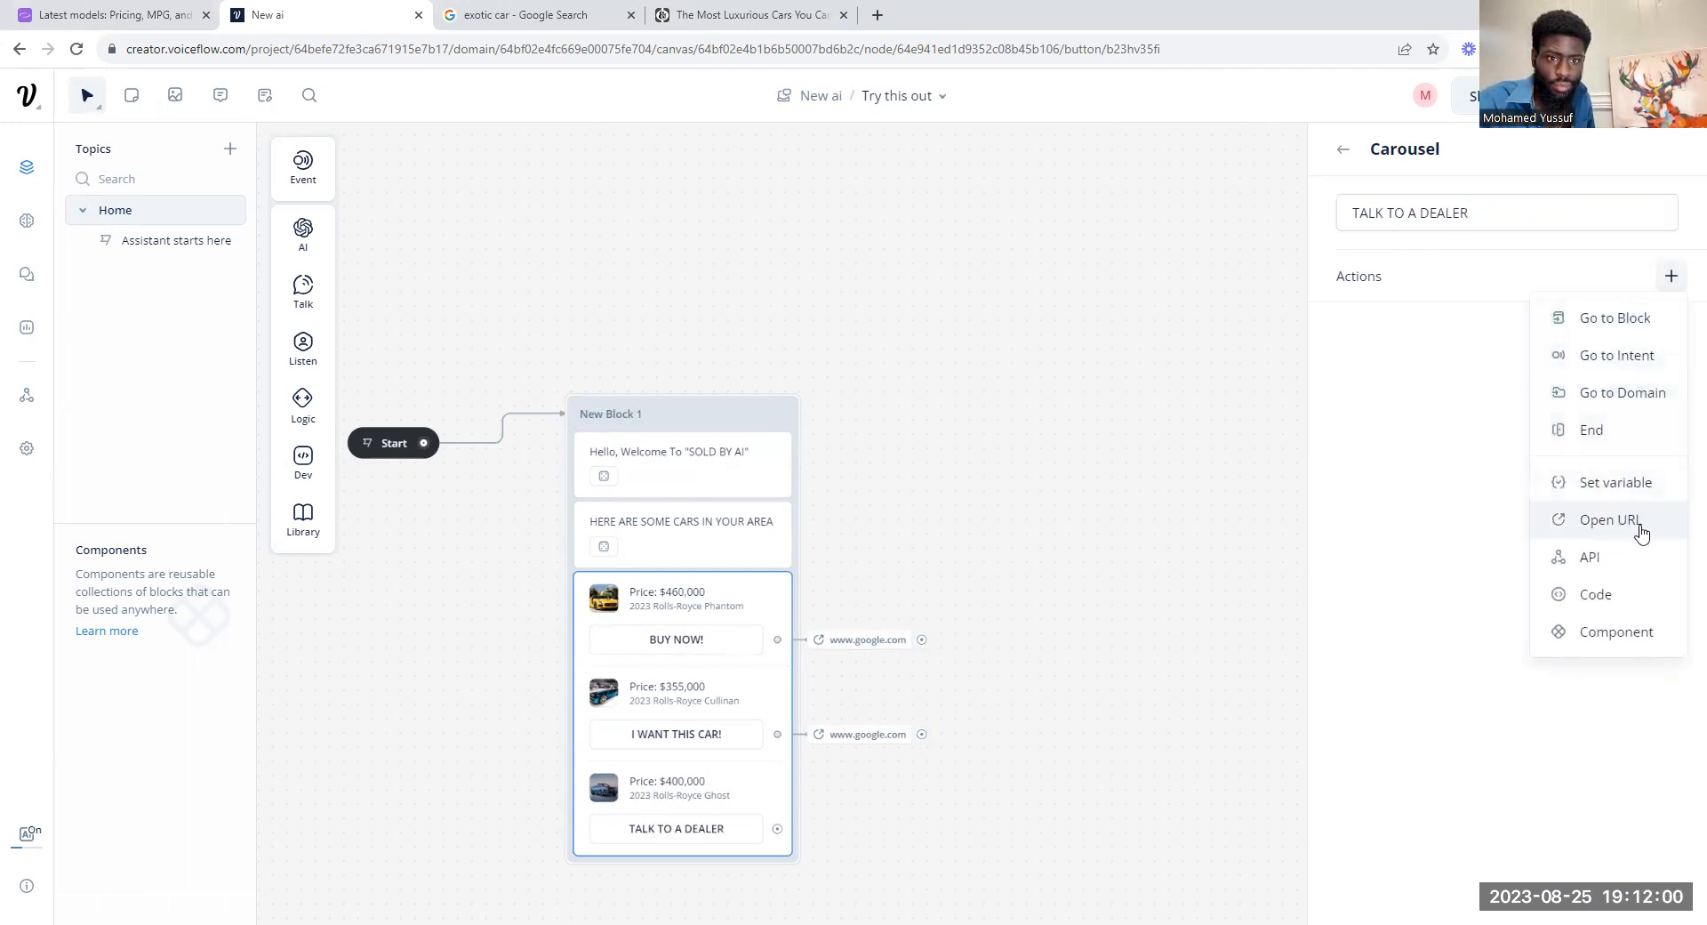
{"action": "left_click", "coordinate": [1610, 519]}
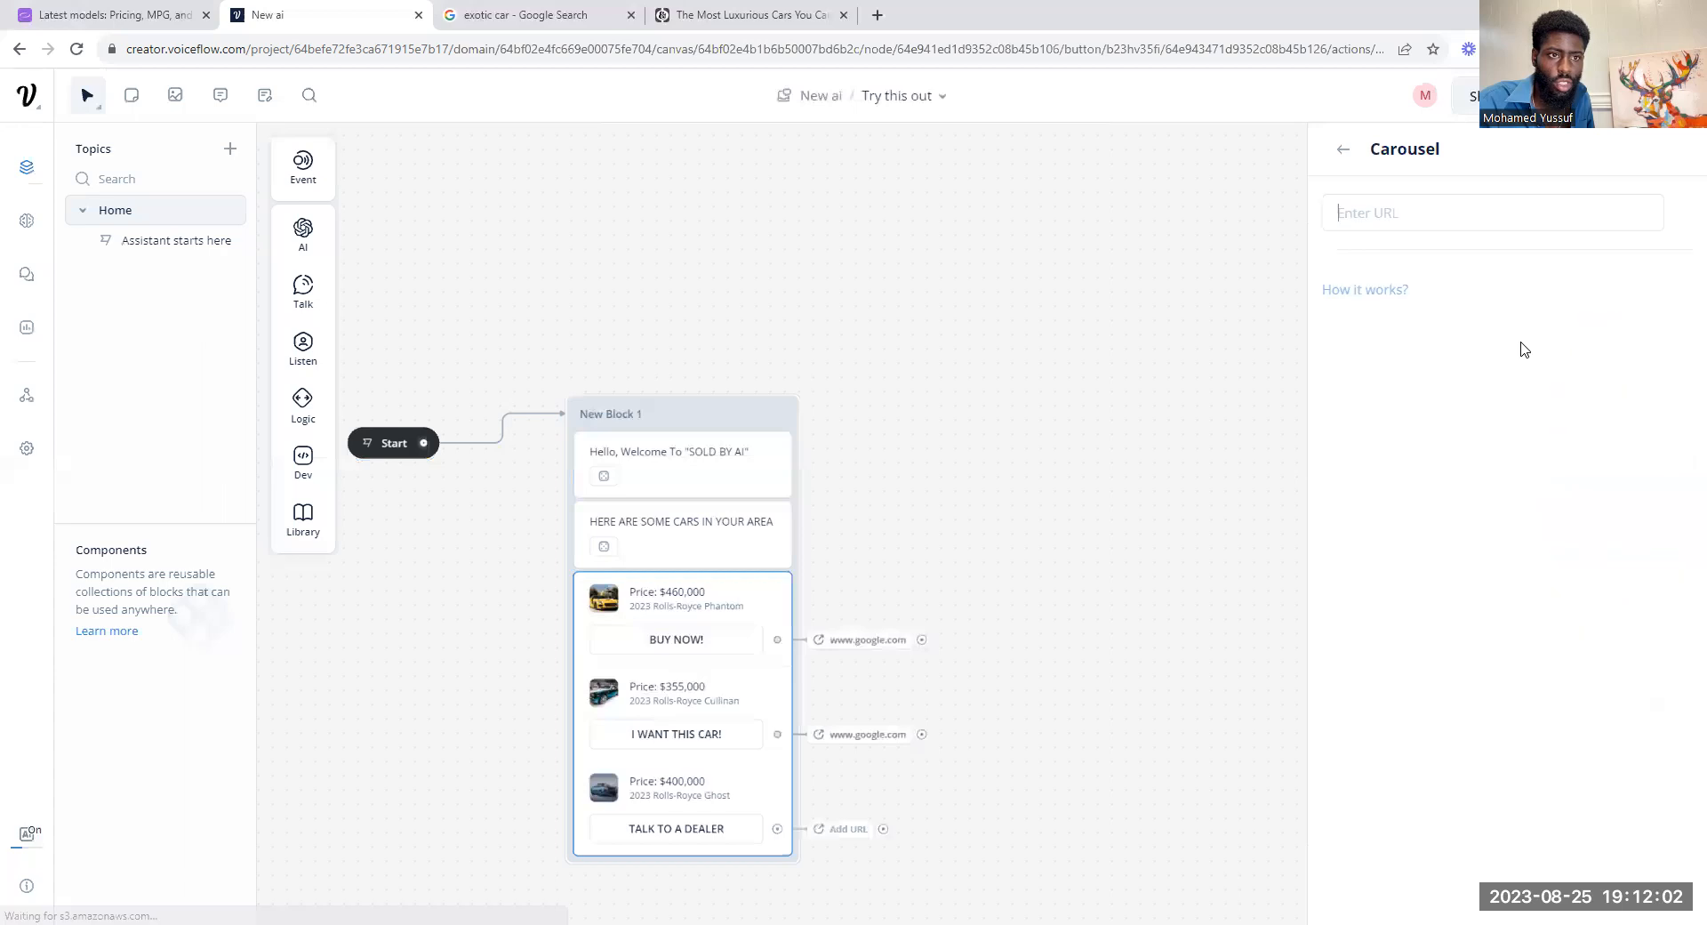
{"action": "type", "text": "ww"}
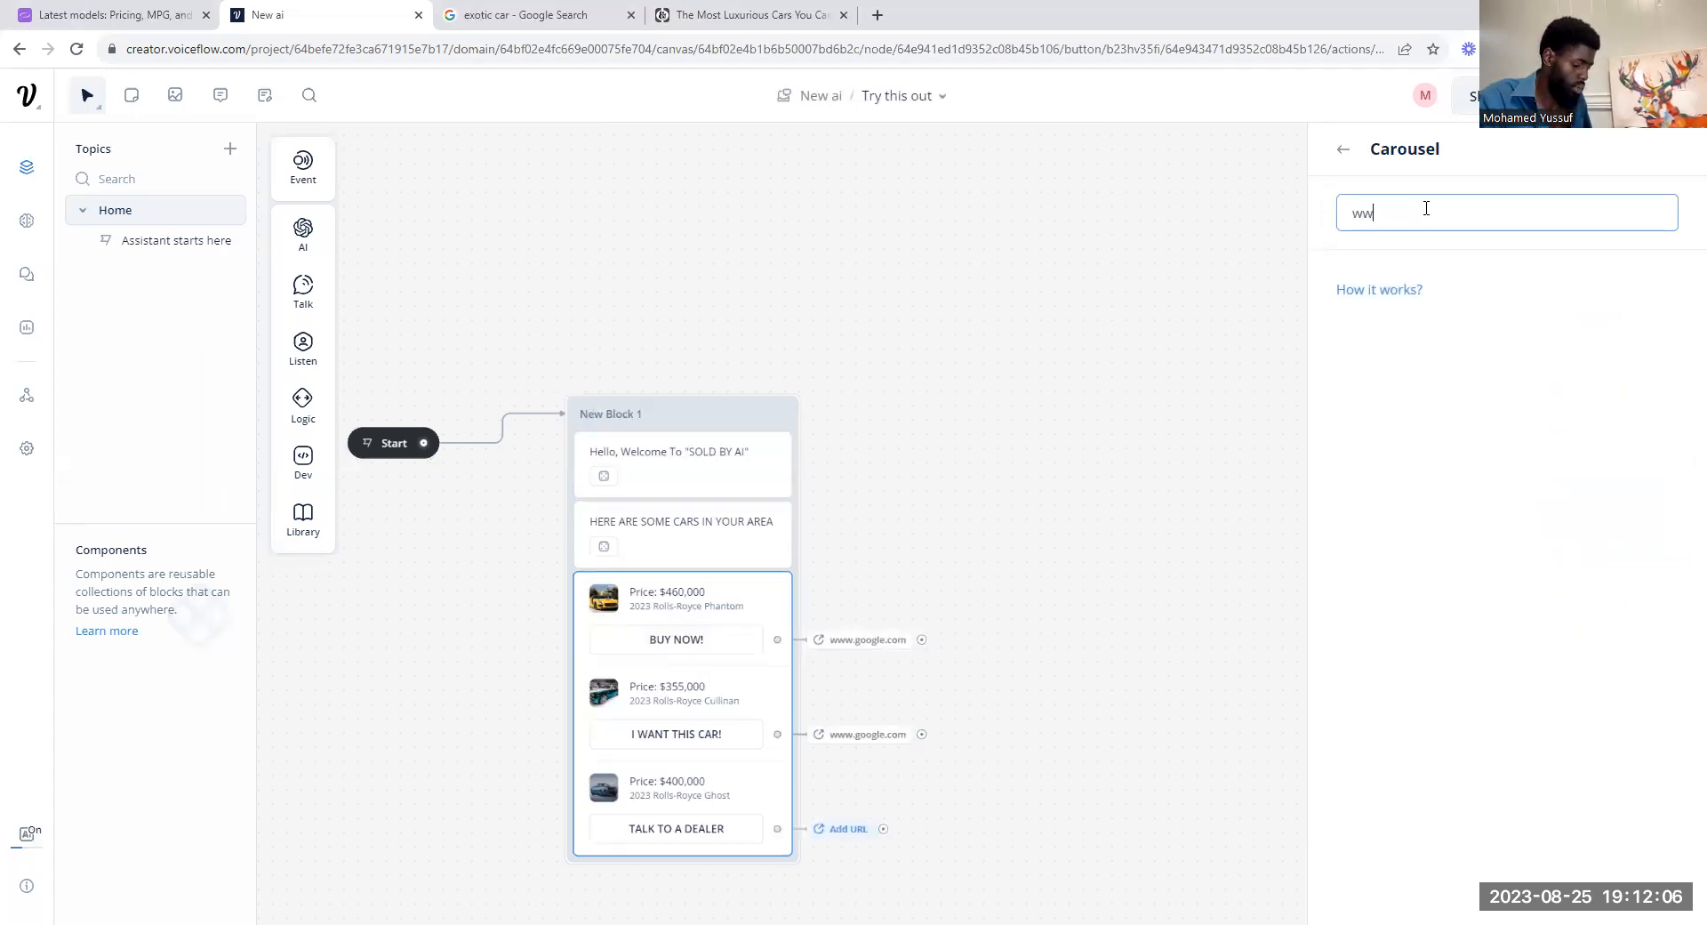
{"action": "type", "text": ".google.com"}
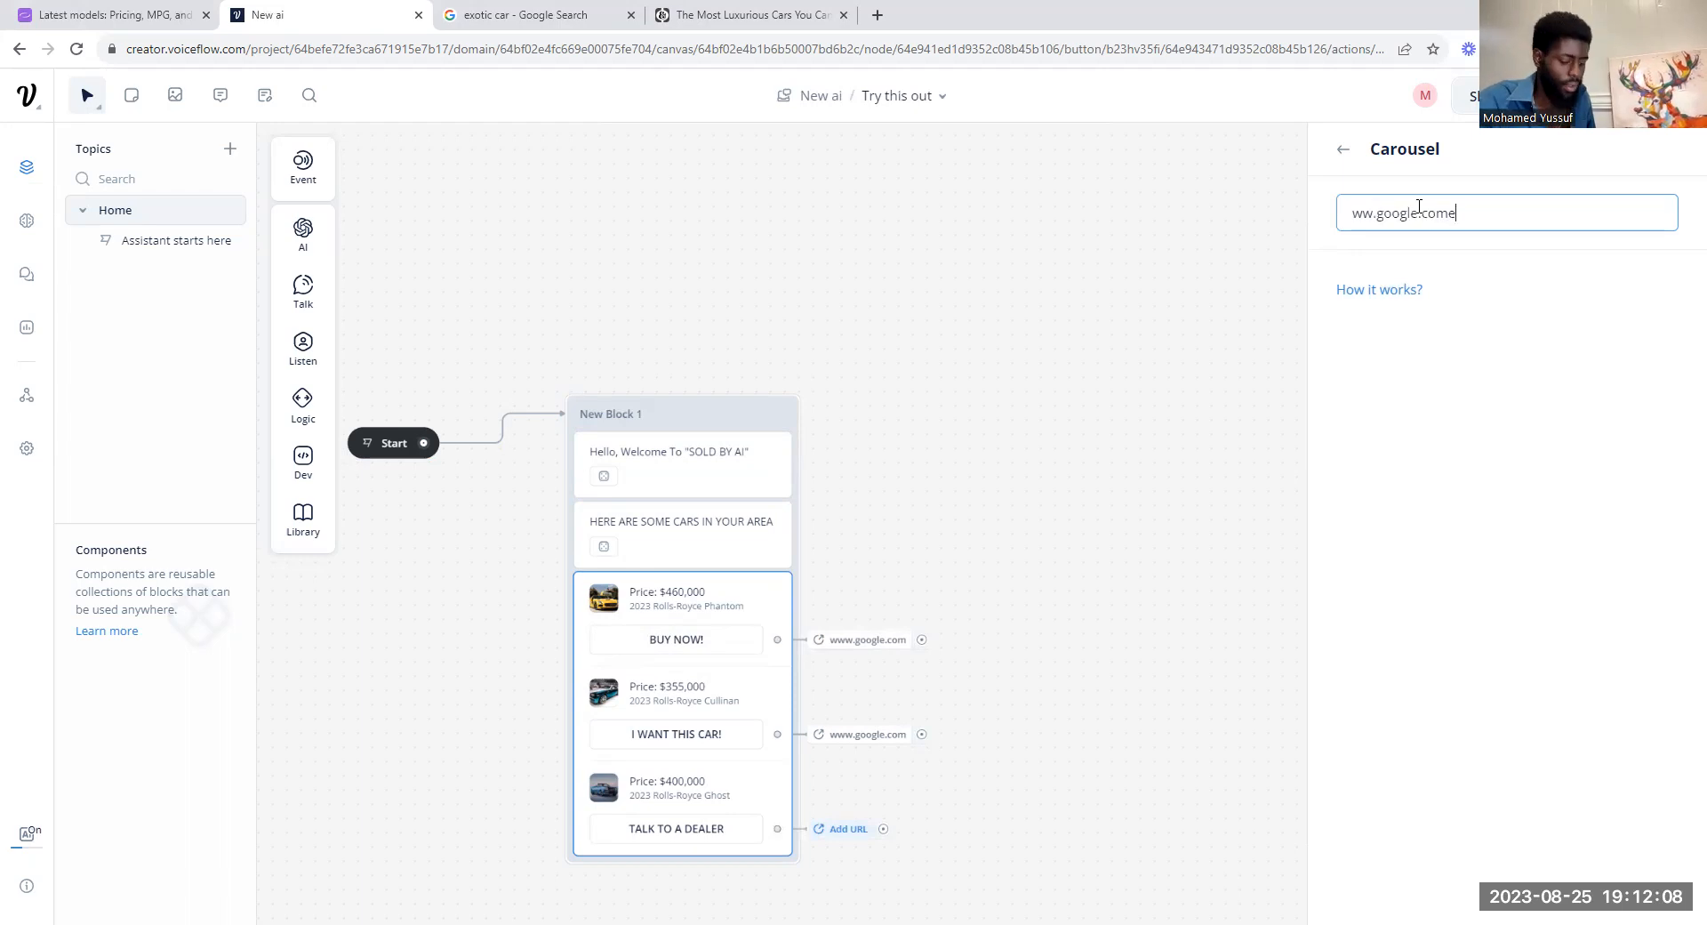
{"action": "left_click", "coordinate": [1341, 169]}
{"action": "left_click", "coordinate": [1255, 214]}
Step: Run a test of the assistant, try the Ghost card's TALK TO A DEALER link, and close the opened page
{"action": "left_click", "coordinate": [1650, 96]}
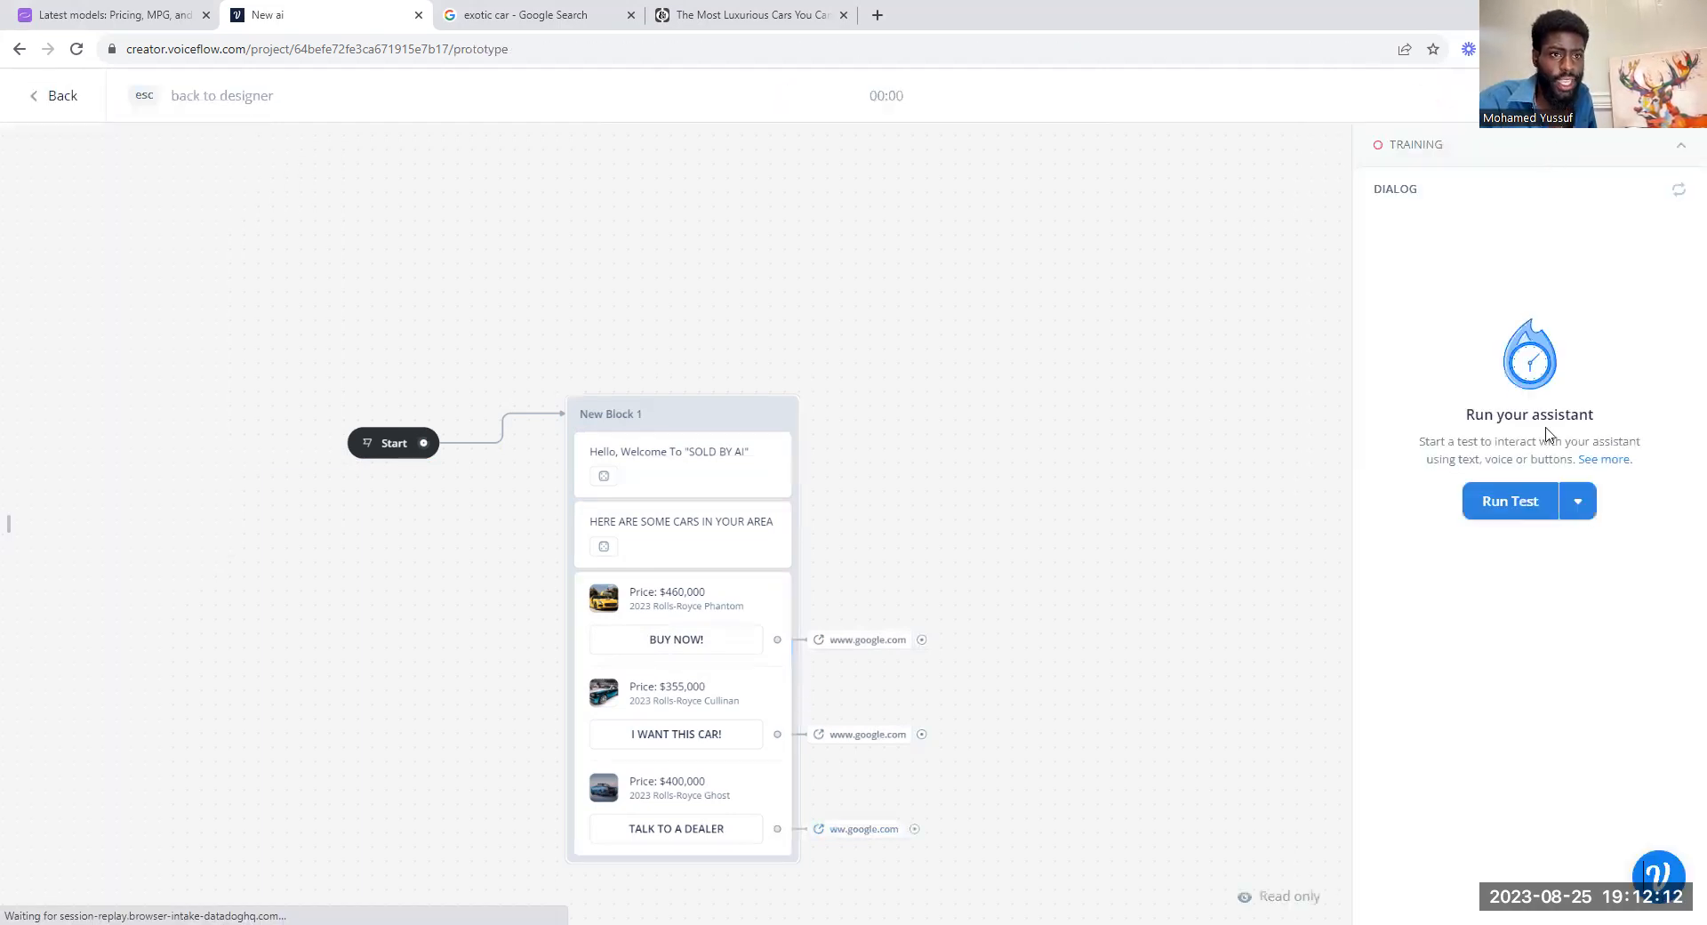
{"action": "left_click", "coordinate": [1543, 503]}
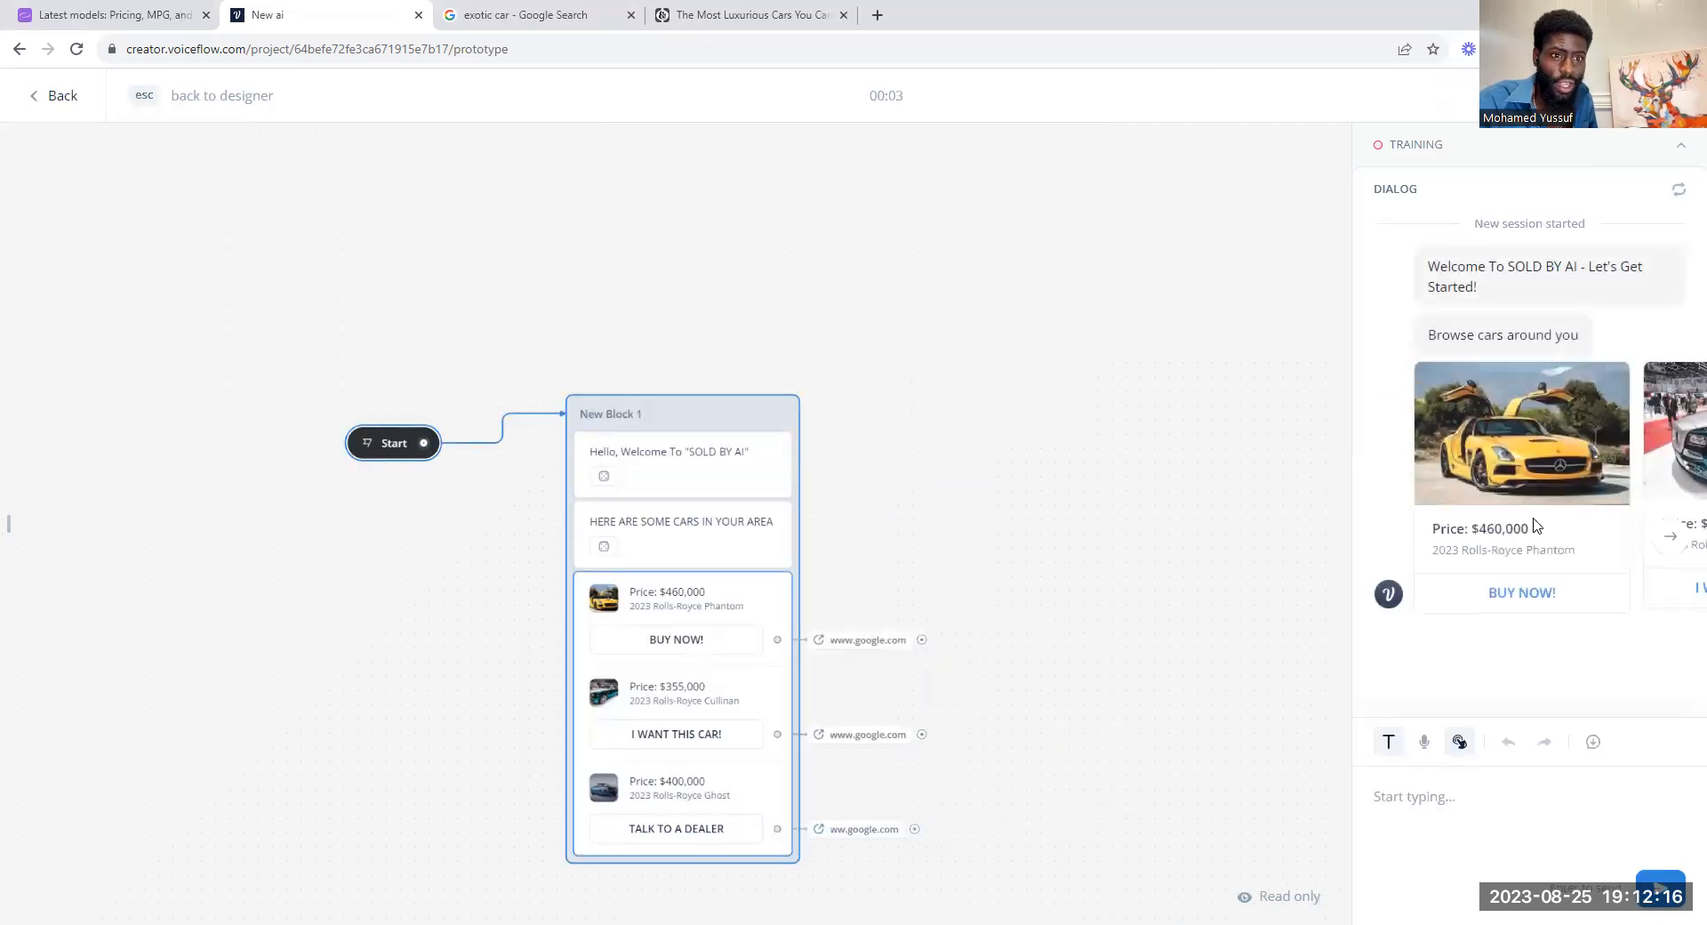
{"action": "left_click", "coordinate": [1663, 548]}
{"action": "left_click", "coordinate": [1662, 548]}
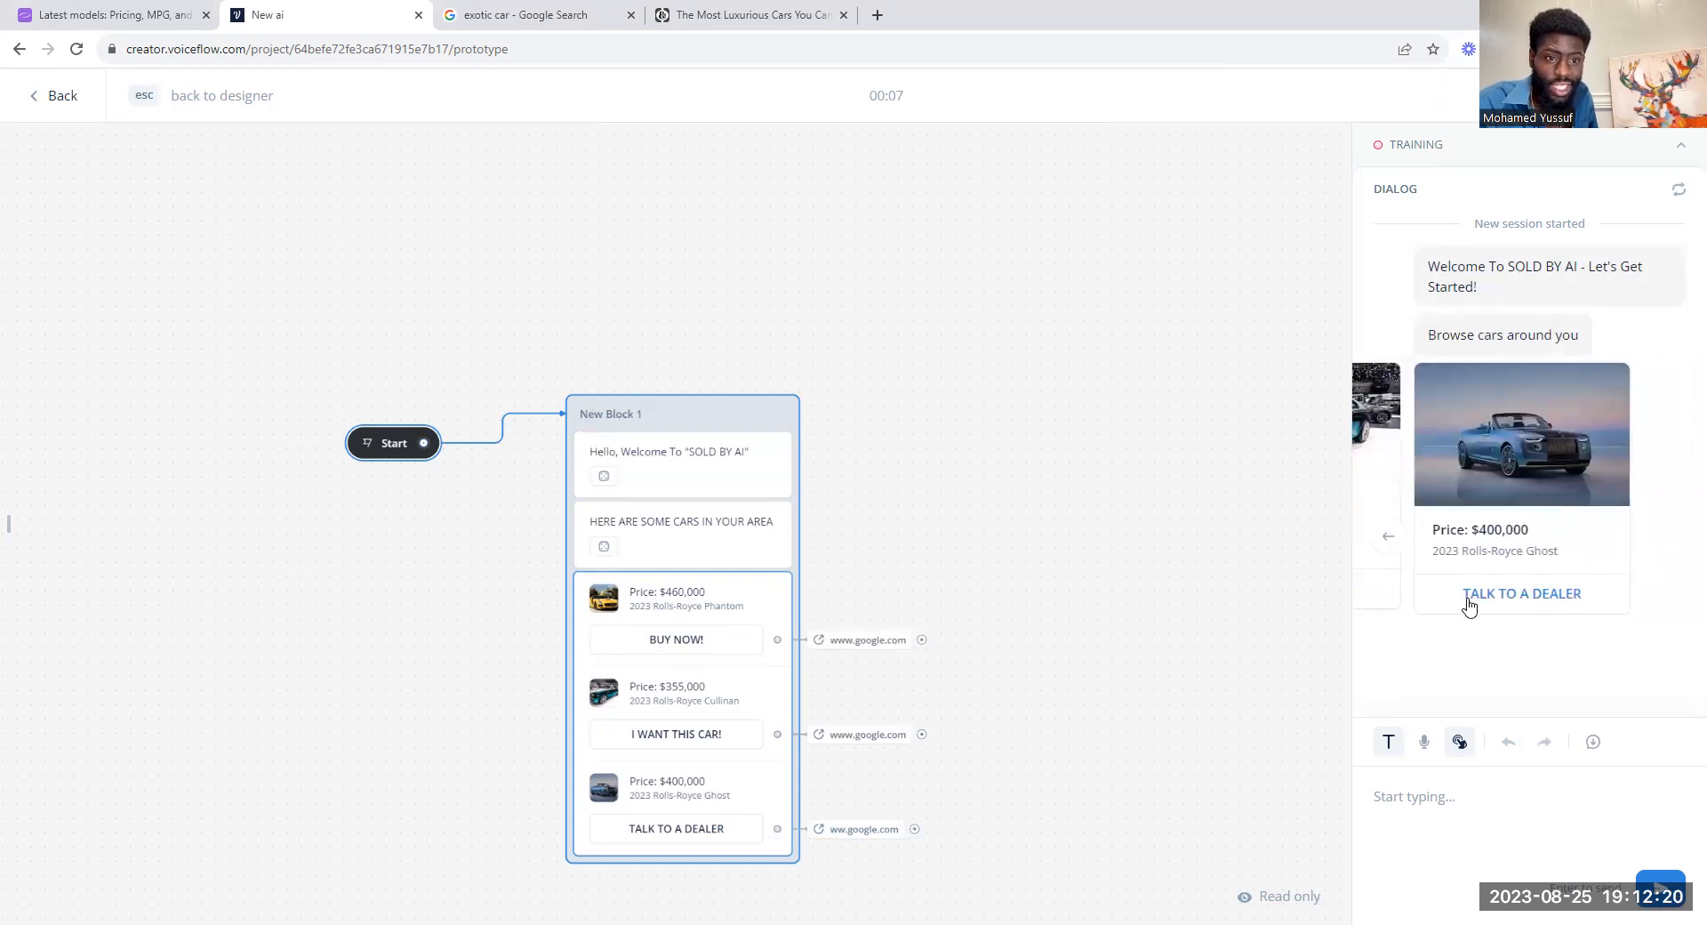
{"action": "left_click", "coordinate": [1577, 597]}
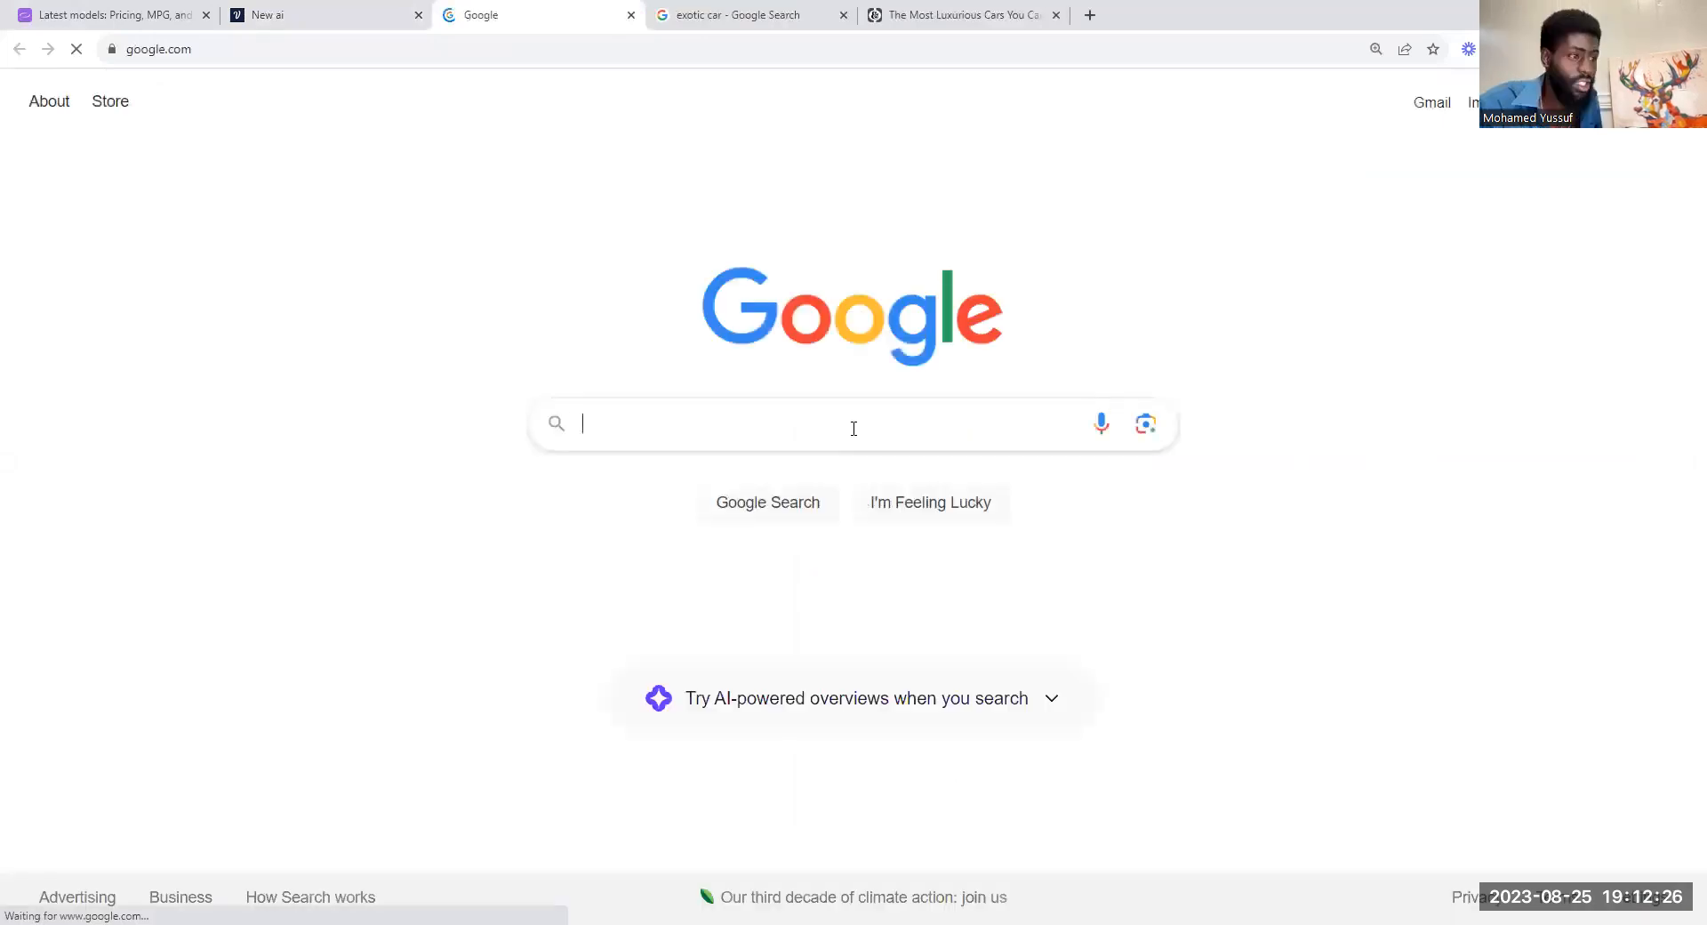
{"action": "left_click", "coordinate": [632, 15]}
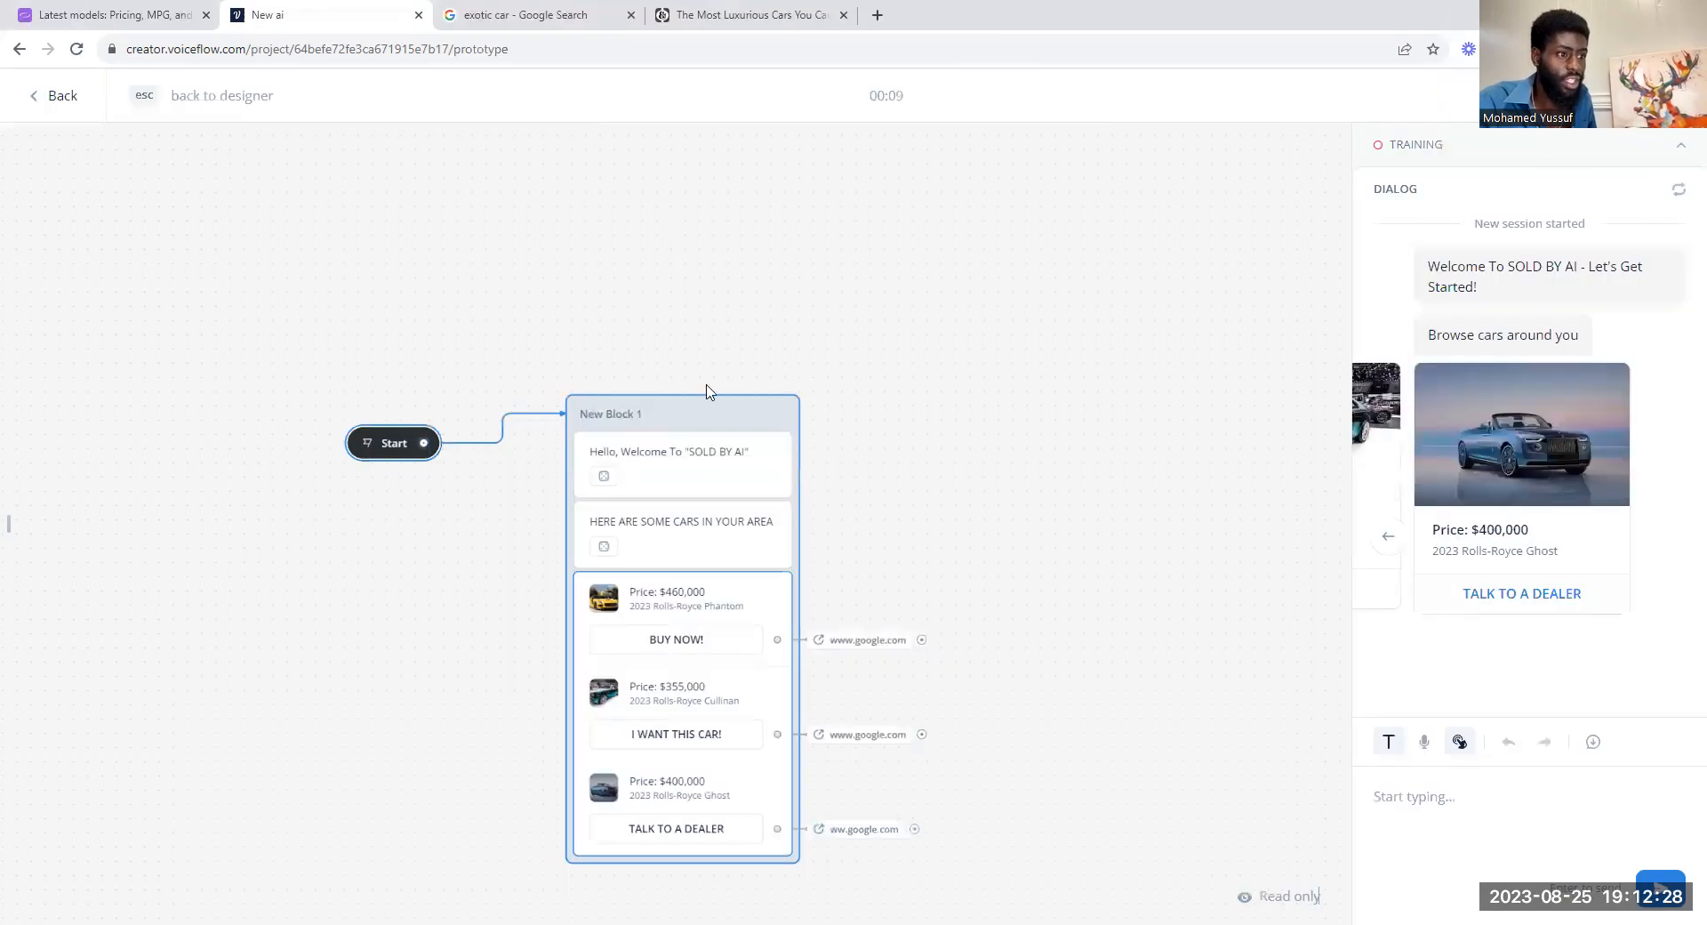
Step: Browse the test carousel back to the Phantom card and leave the test for the designer
{"action": "left_click", "coordinate": [1014, 559]}
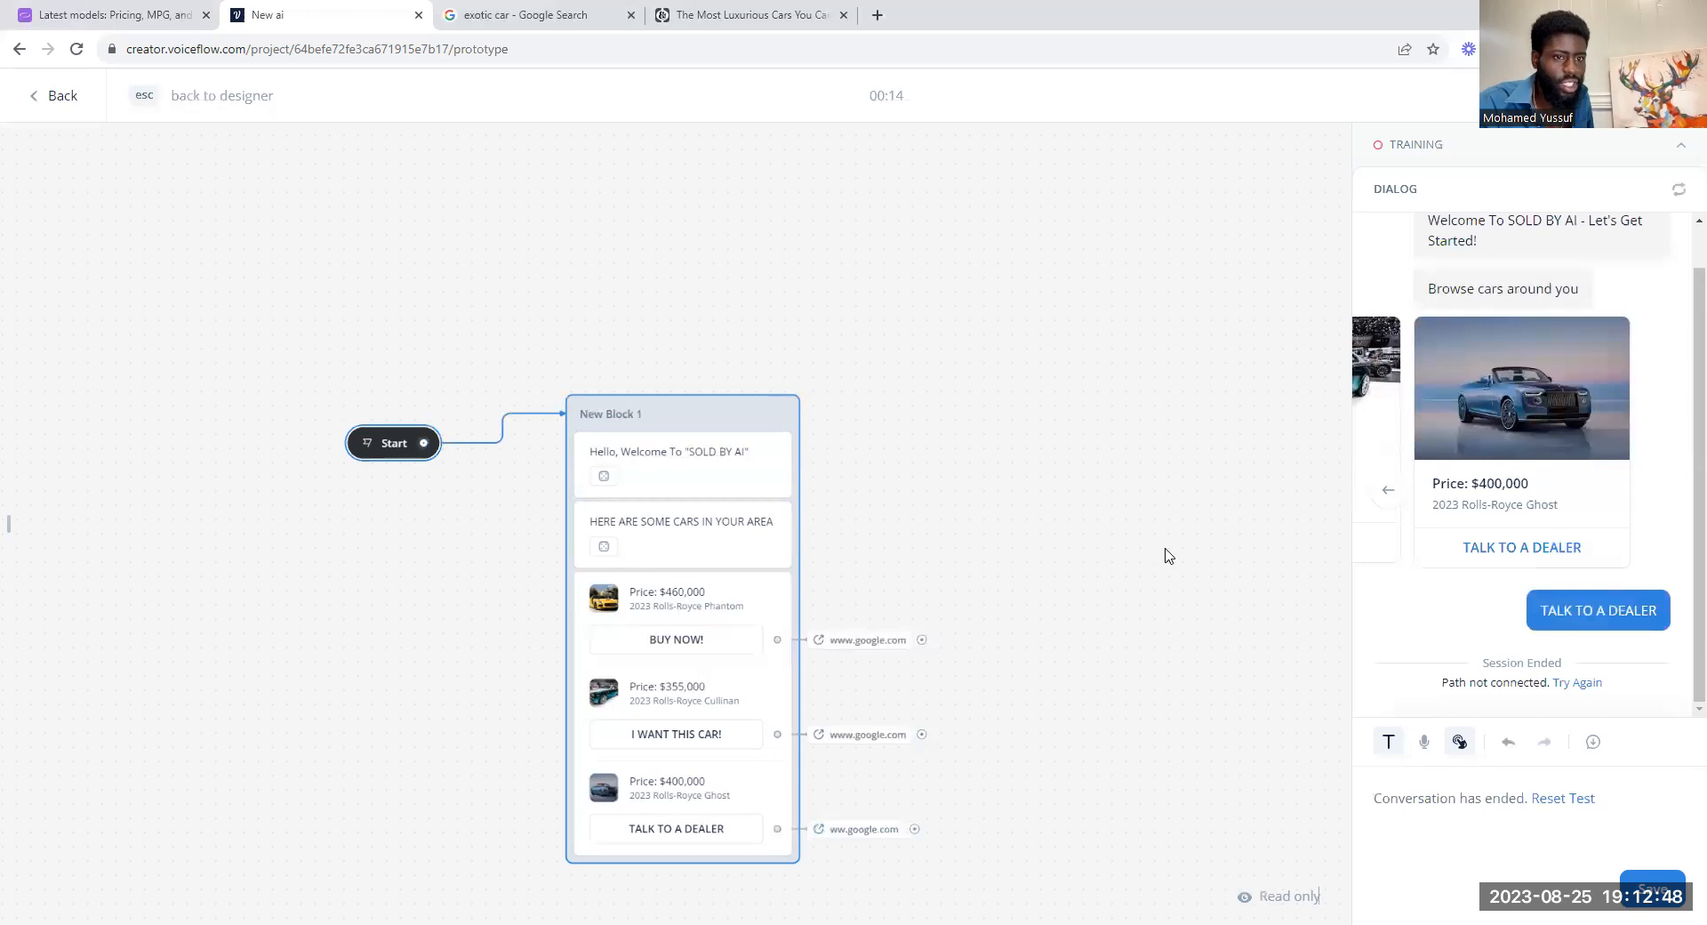
{"action": "left_click", "coordinate": [1388, 489]}
{"action": "left_click", "coordinate": [1389, 490]}
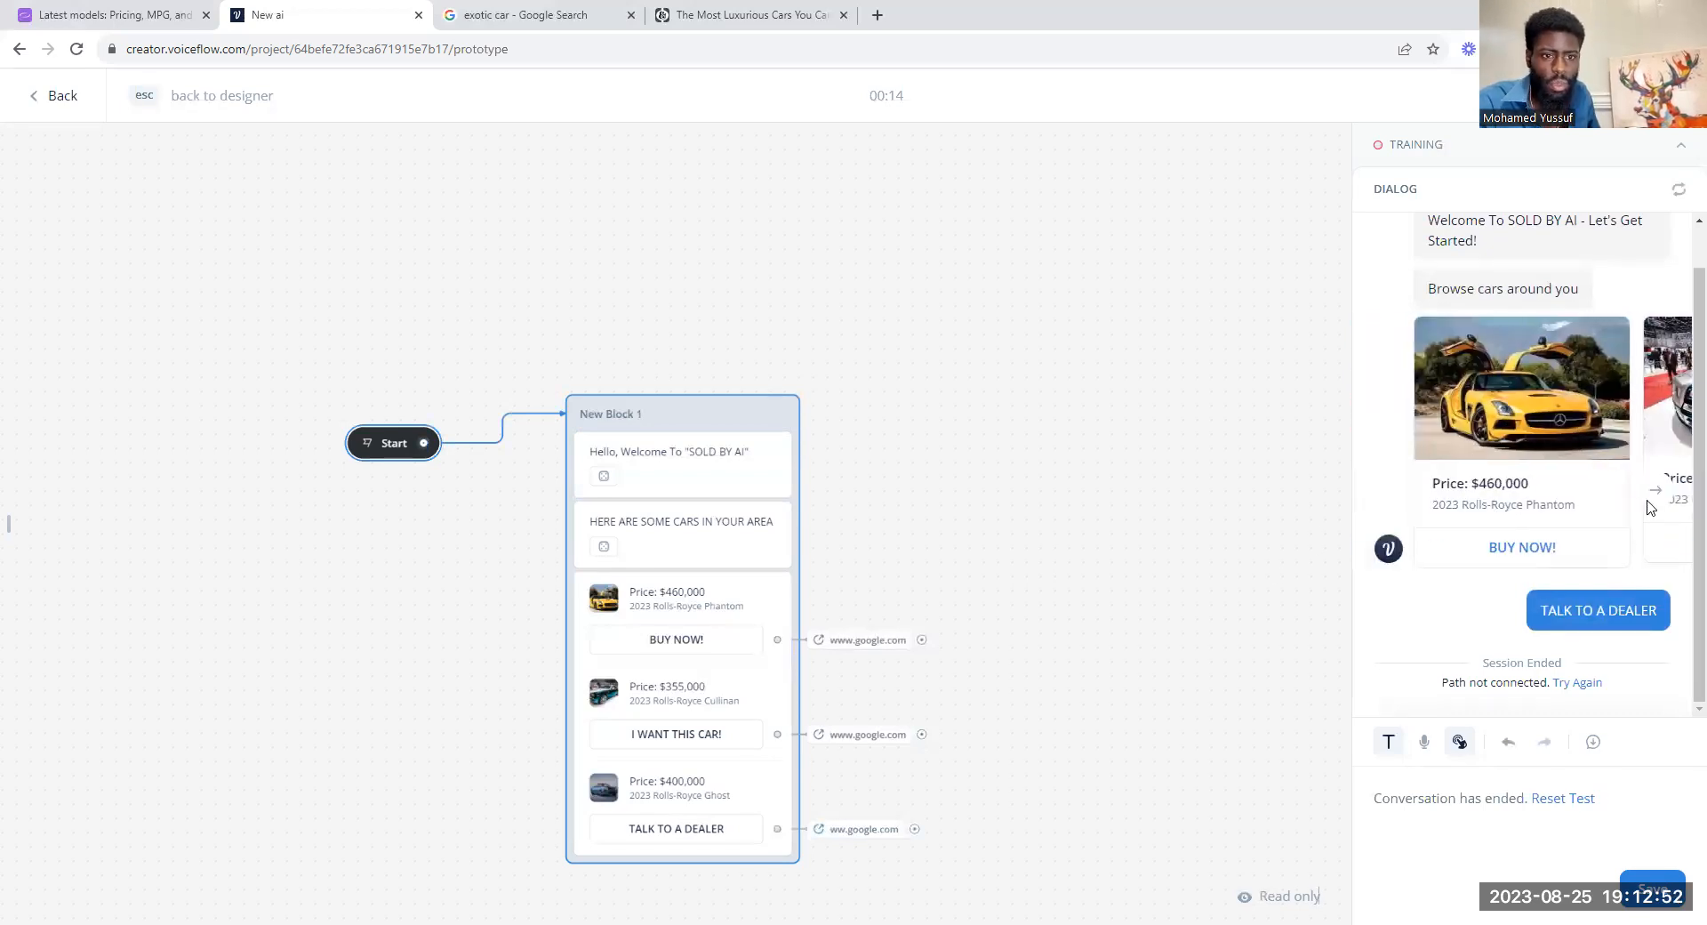
{"action": "key", "text": "Escape"}
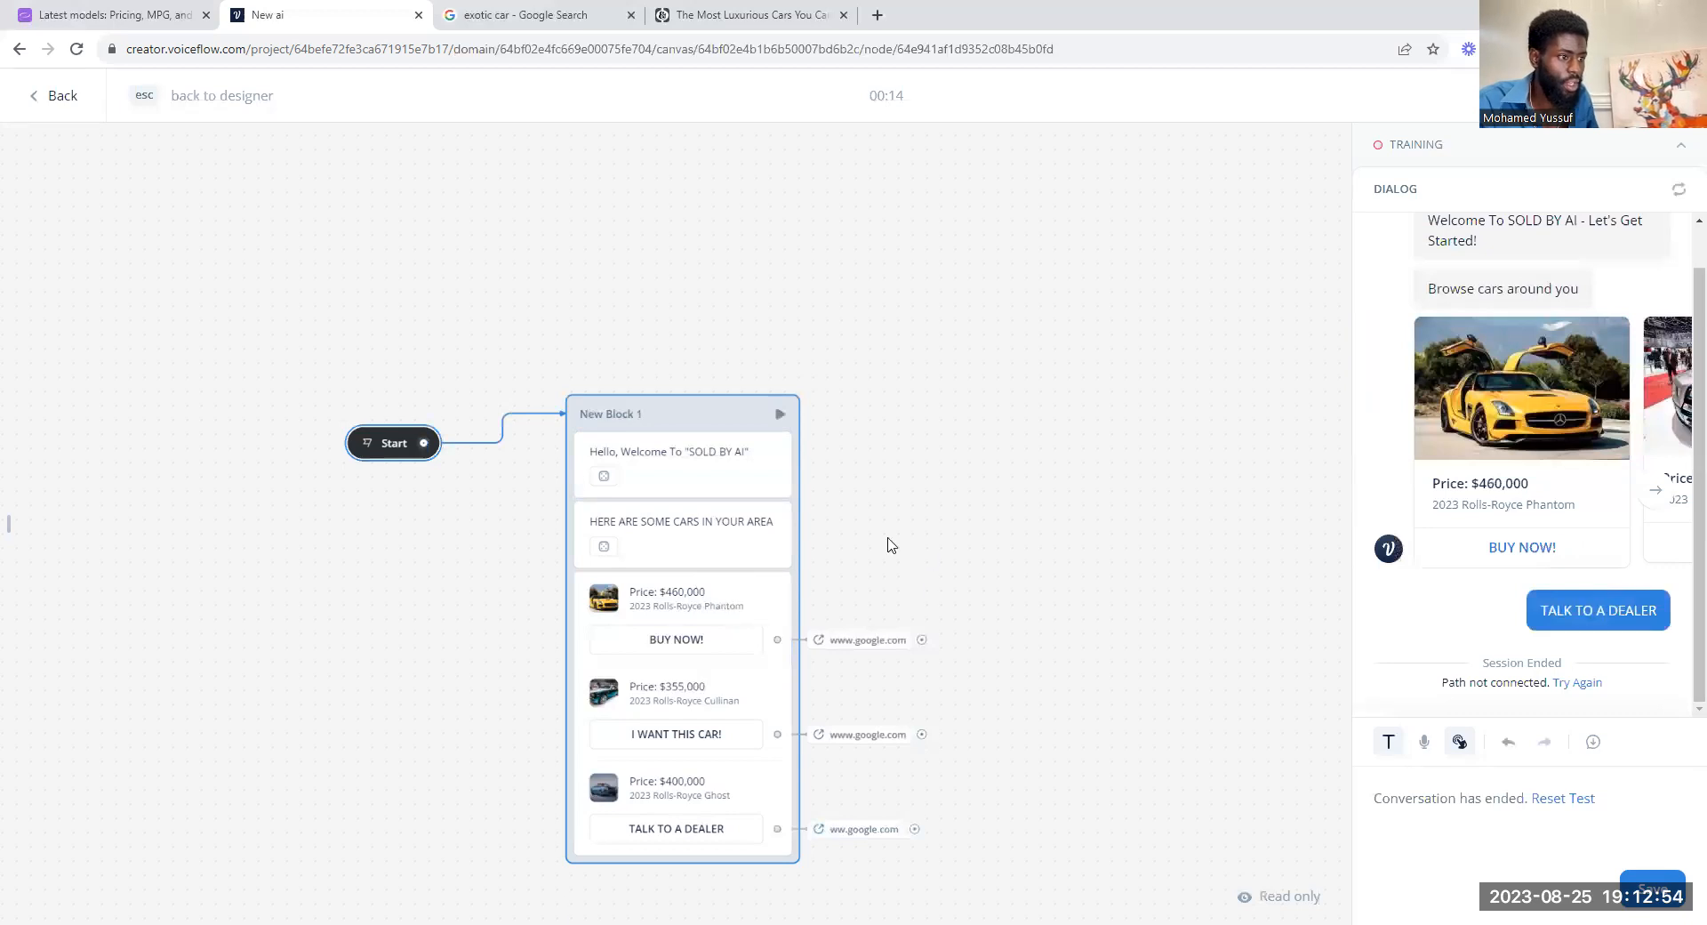
Step: Add a Card step below the carousel in New Block 1 and upload download (8).jpg as its image
{"action": "mouse_move", "coordinate": [303, 292]}
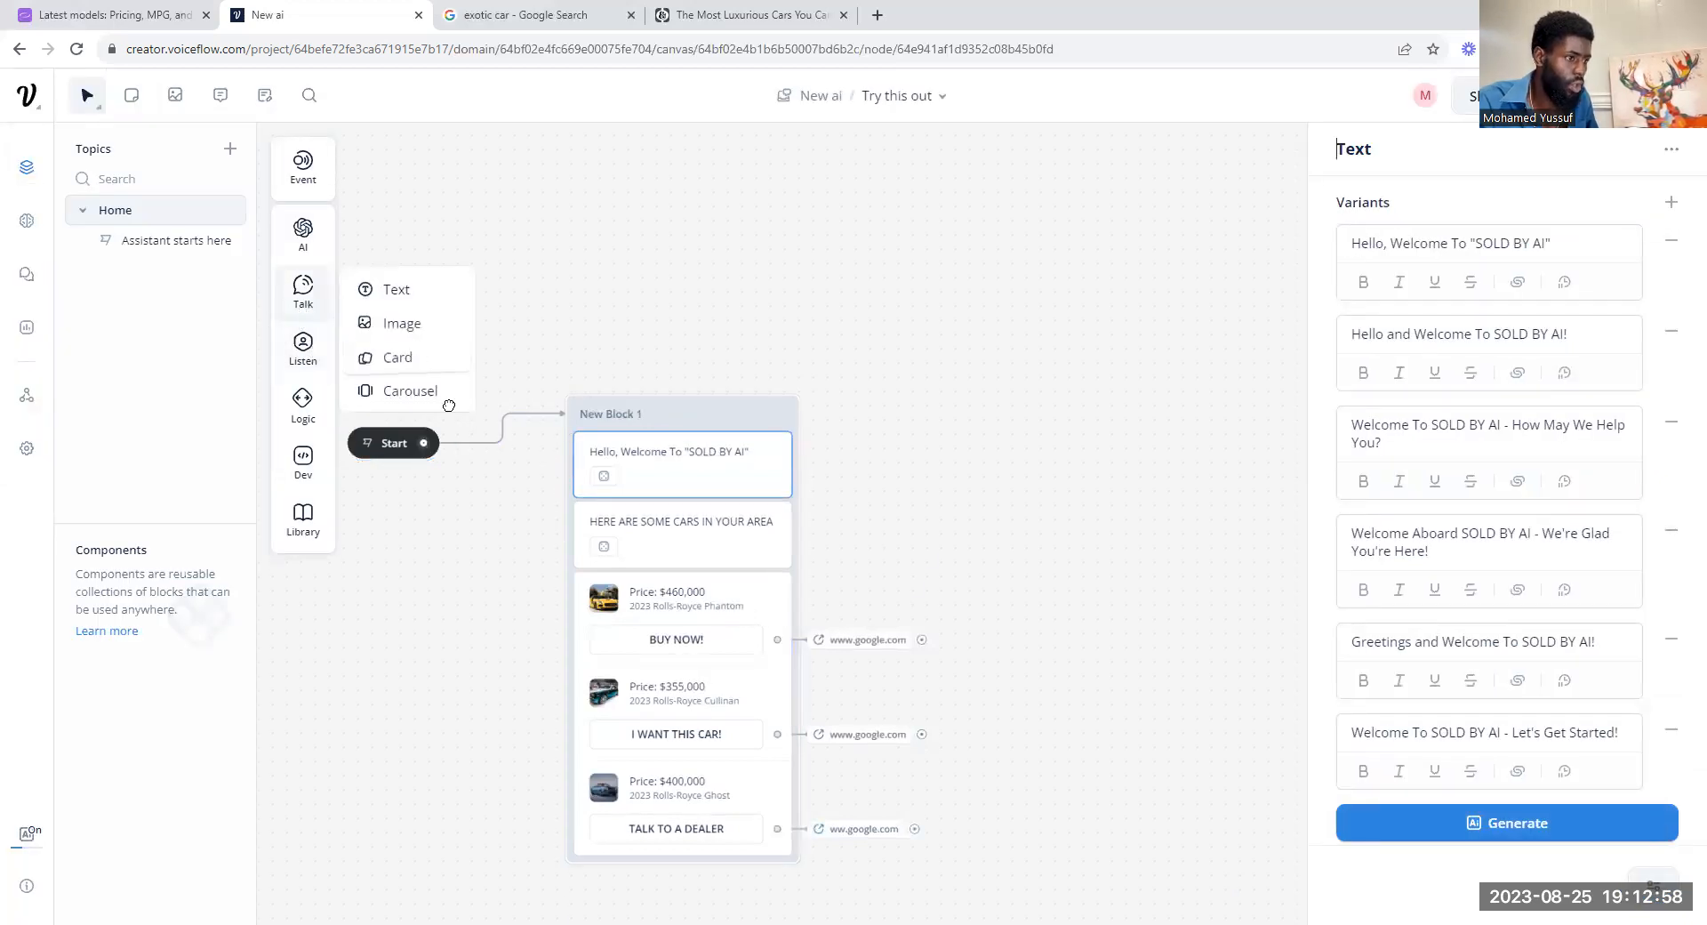
{"action": "left_click_drag", "start_coordinate": [693, 809], "coordinate": [703, 900]}
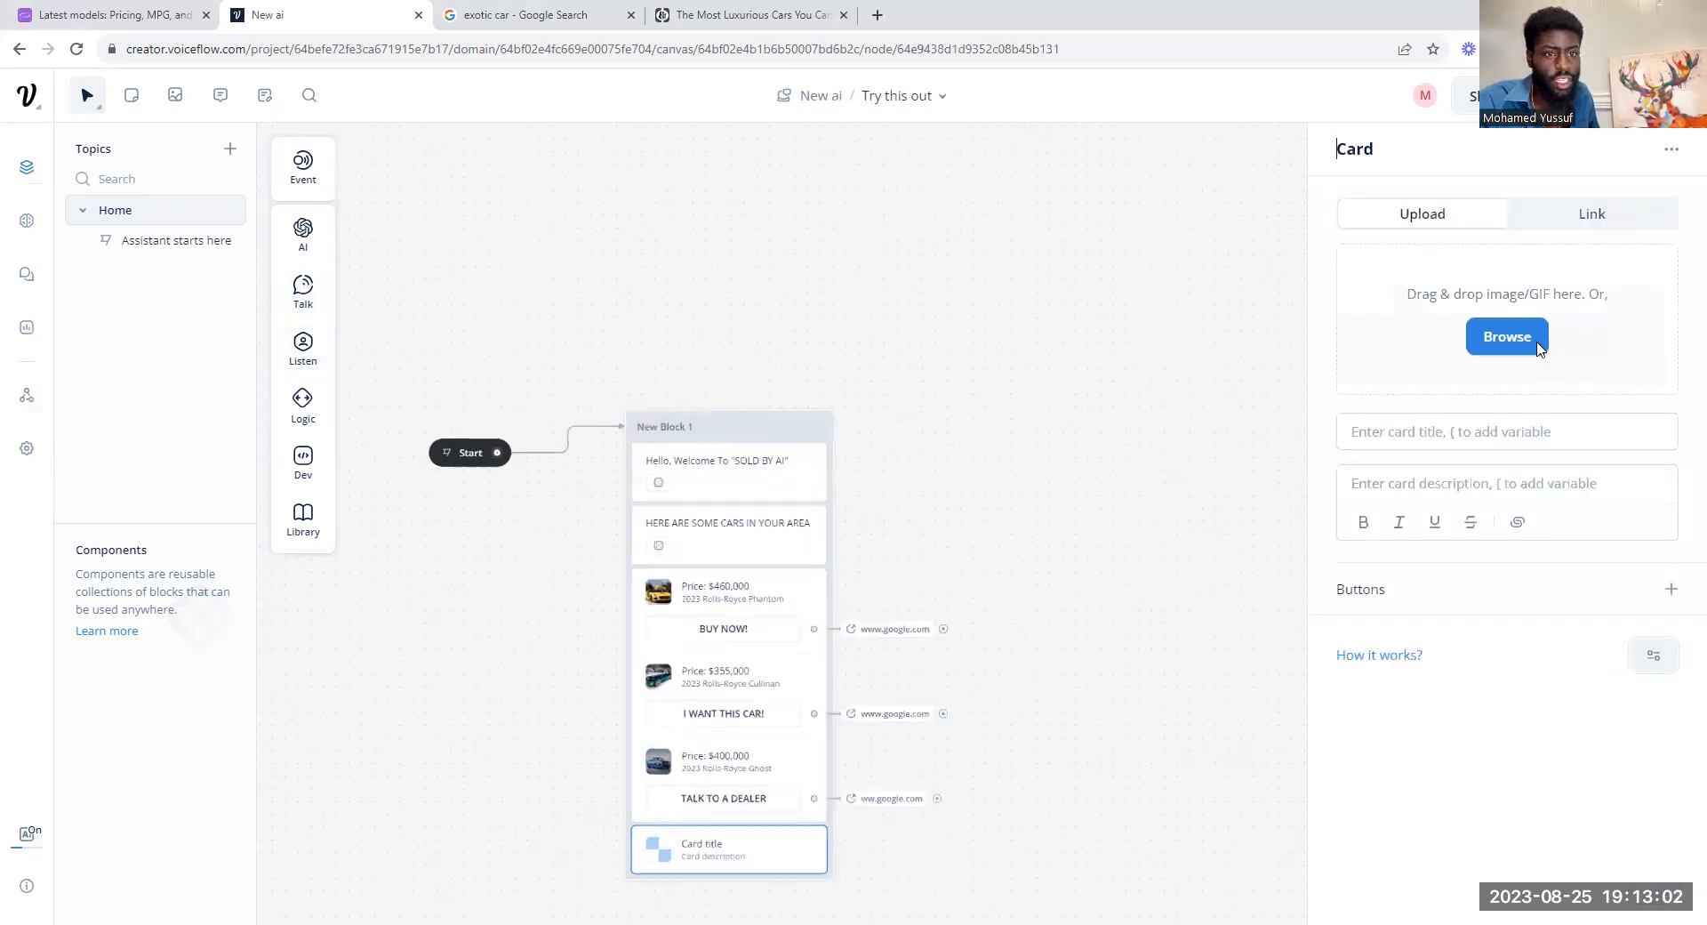
{"action": "left_click", "coordinate": [1539, 347]}
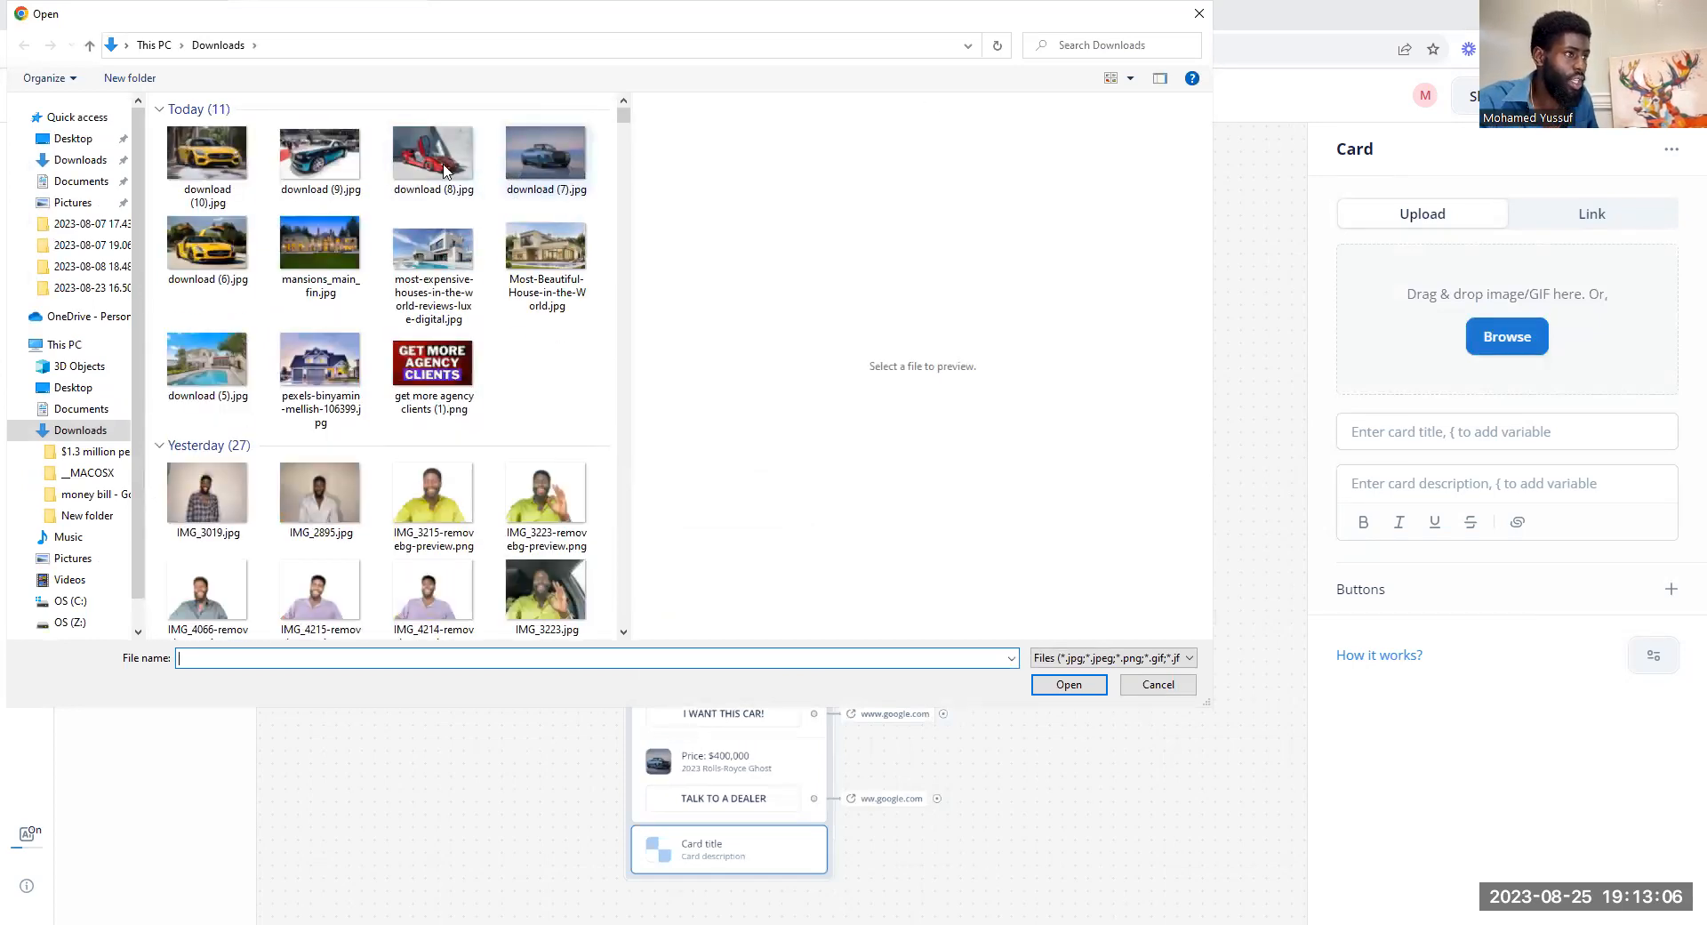
{"action": "left_click", "coordinate": [433, 163]}
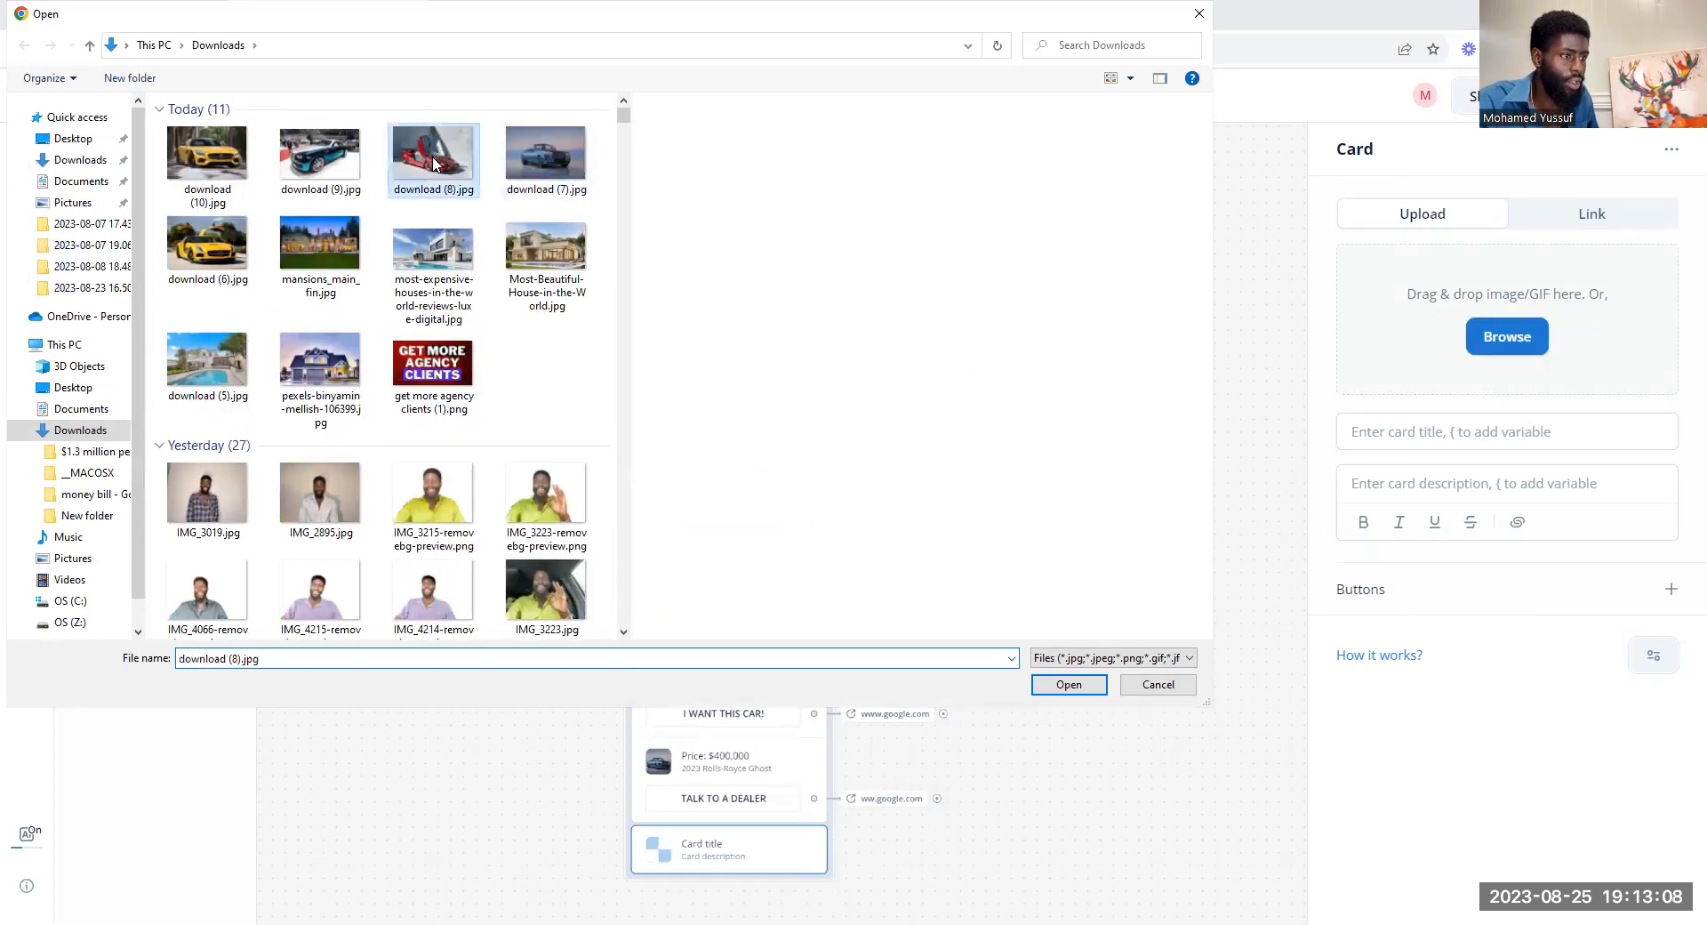
{"action": "left_click", "coordinate": [1069, 683]}
Step: Title the new card "PRICE: $4,521,422" and enter the description "THE MOST ECPESIVE CAR EVER"
{"action": "left_click", "coordinate": [1435, 433]}
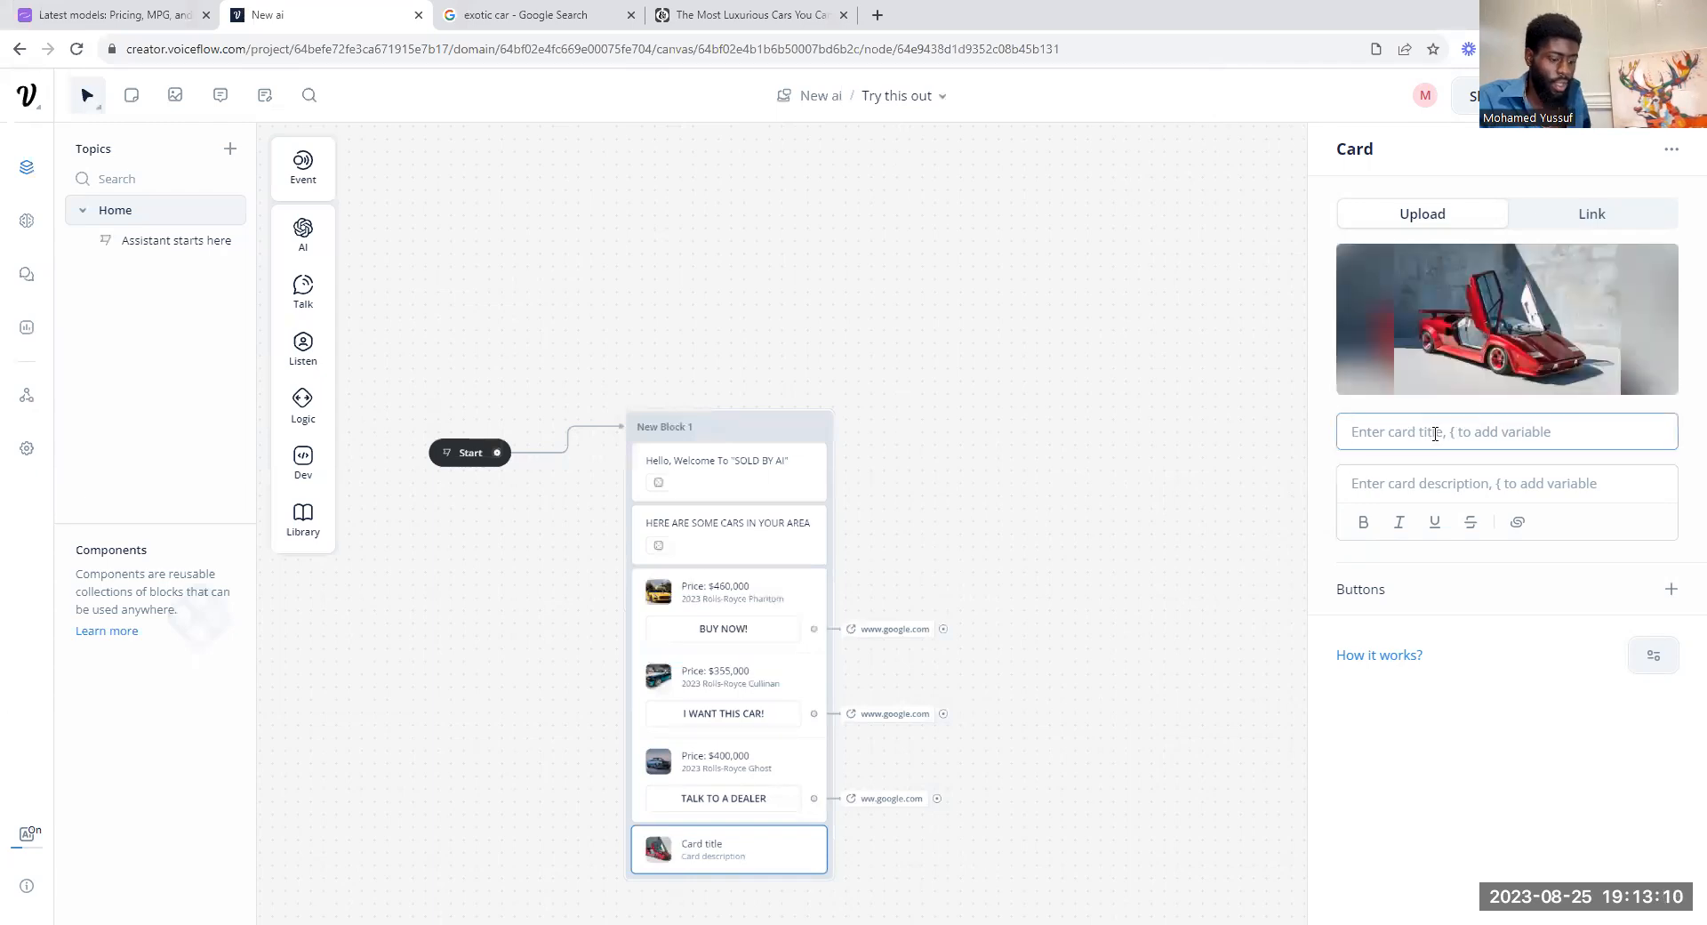
{"action": "type", "text": "P"}
{"action": "key", "text": "BackSpace"}
{"action": "type", "text": "PRICE: $4,"}
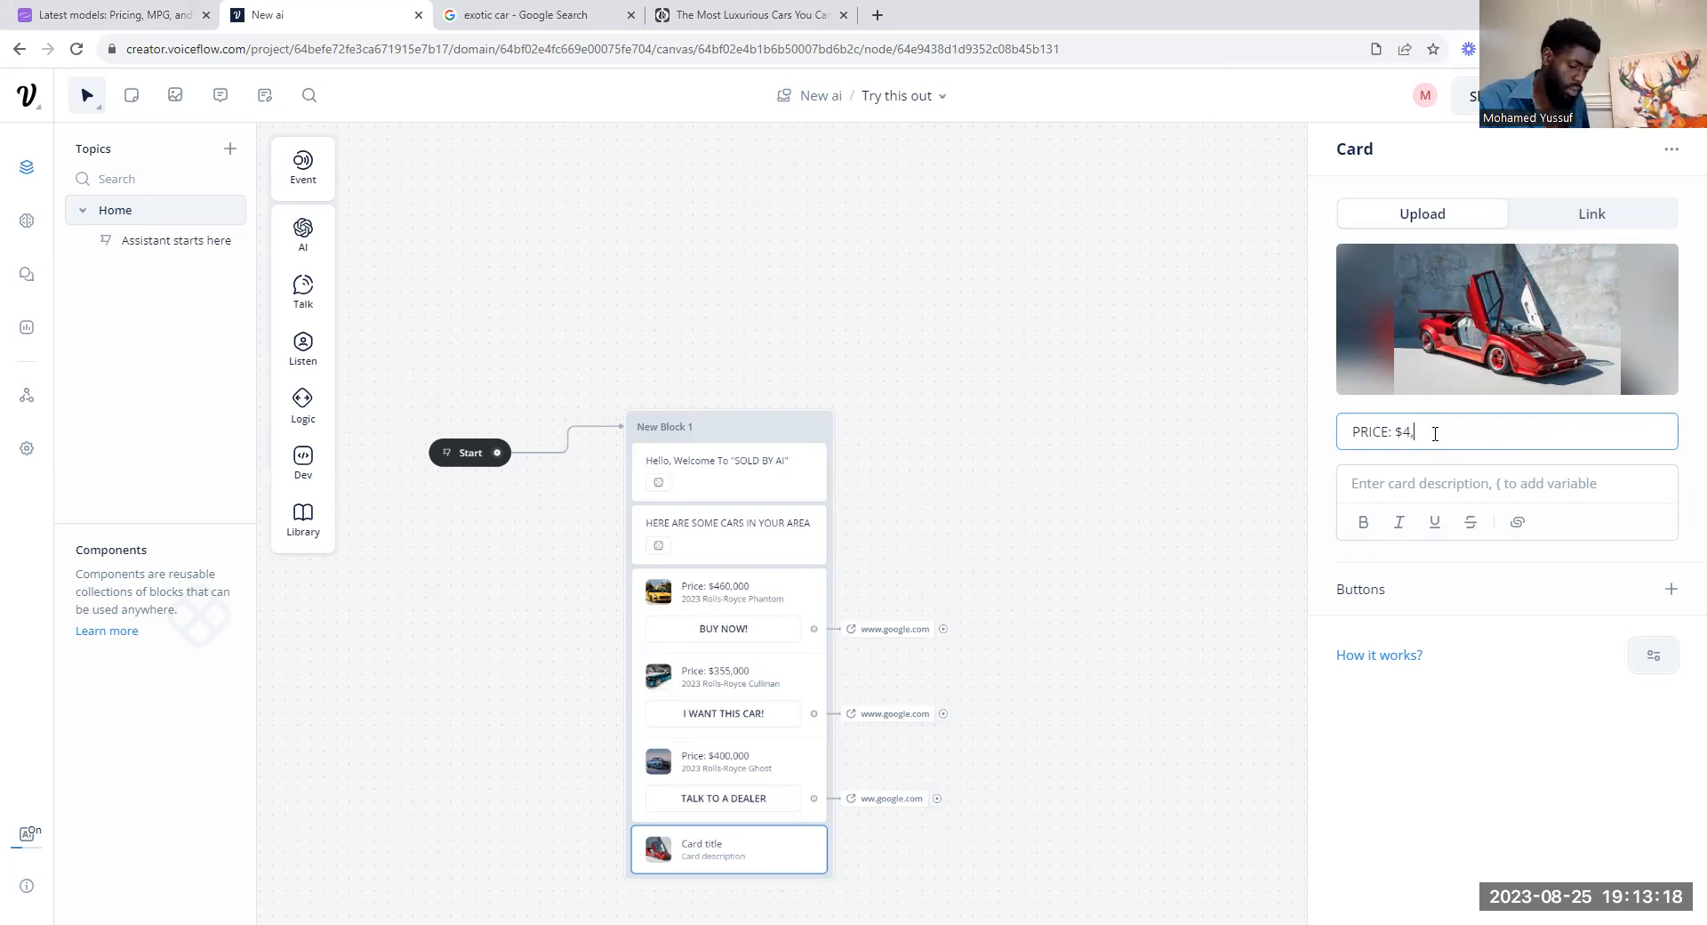
{"action": "type", "text": "422"}
{"action": "left_click", "coordinate": [1421, 491]}
{"action": "type", "text": "TH"}
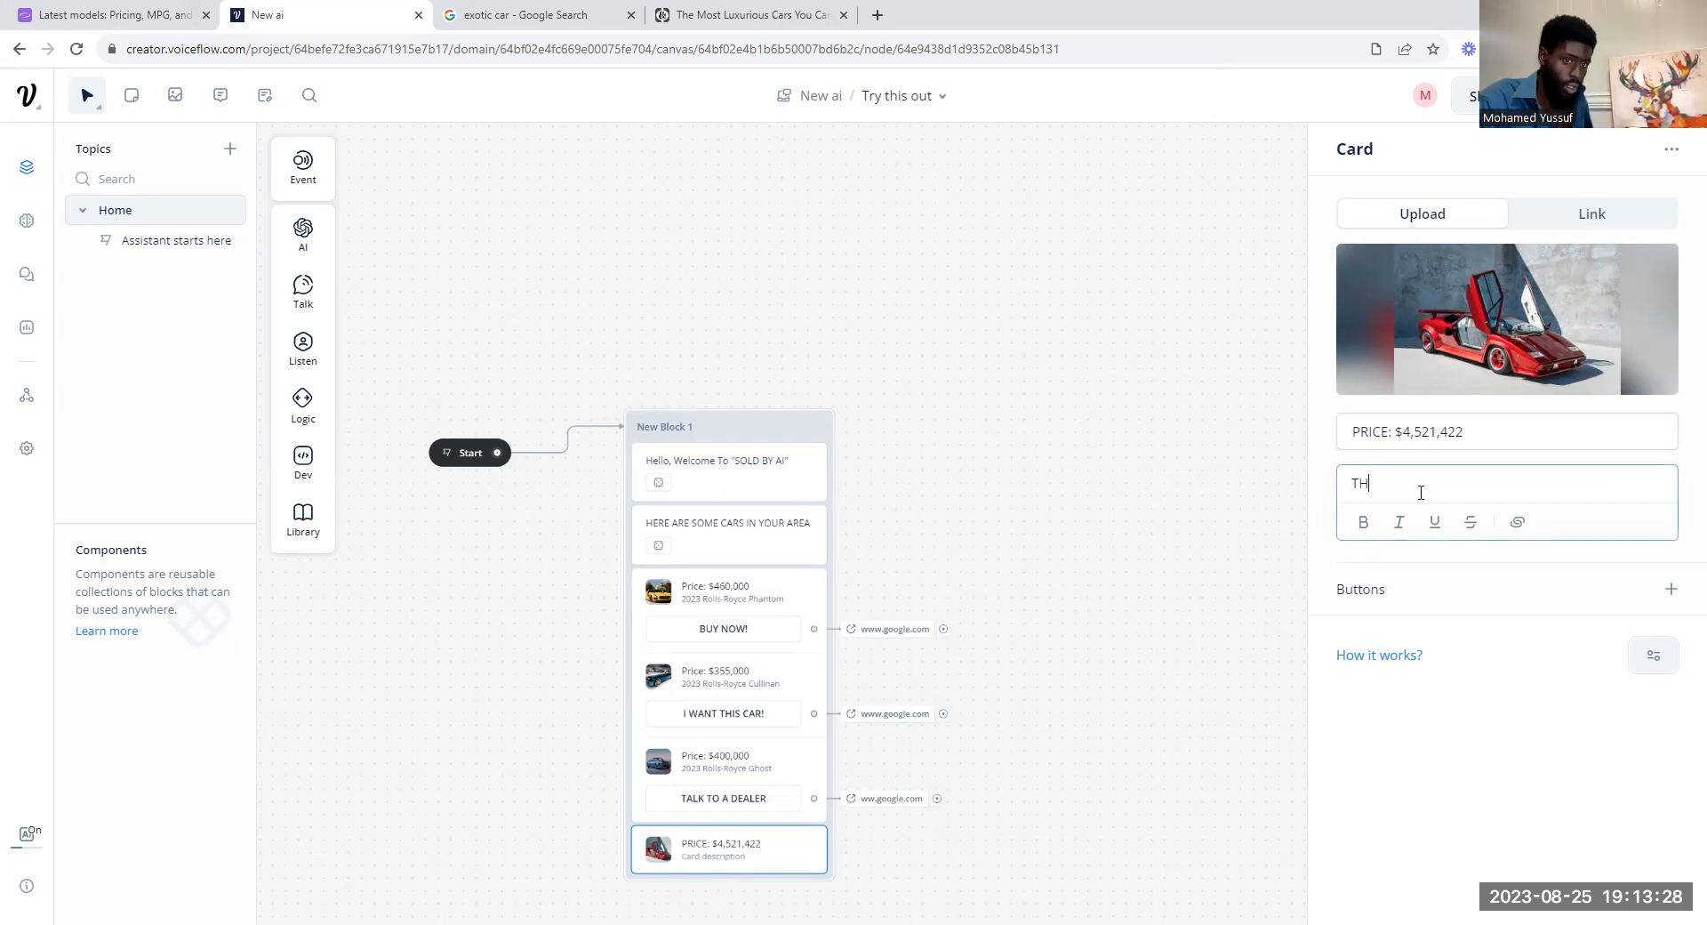
{"action": "type", "text": "E MOST ECPESIVE CAR EVER"}
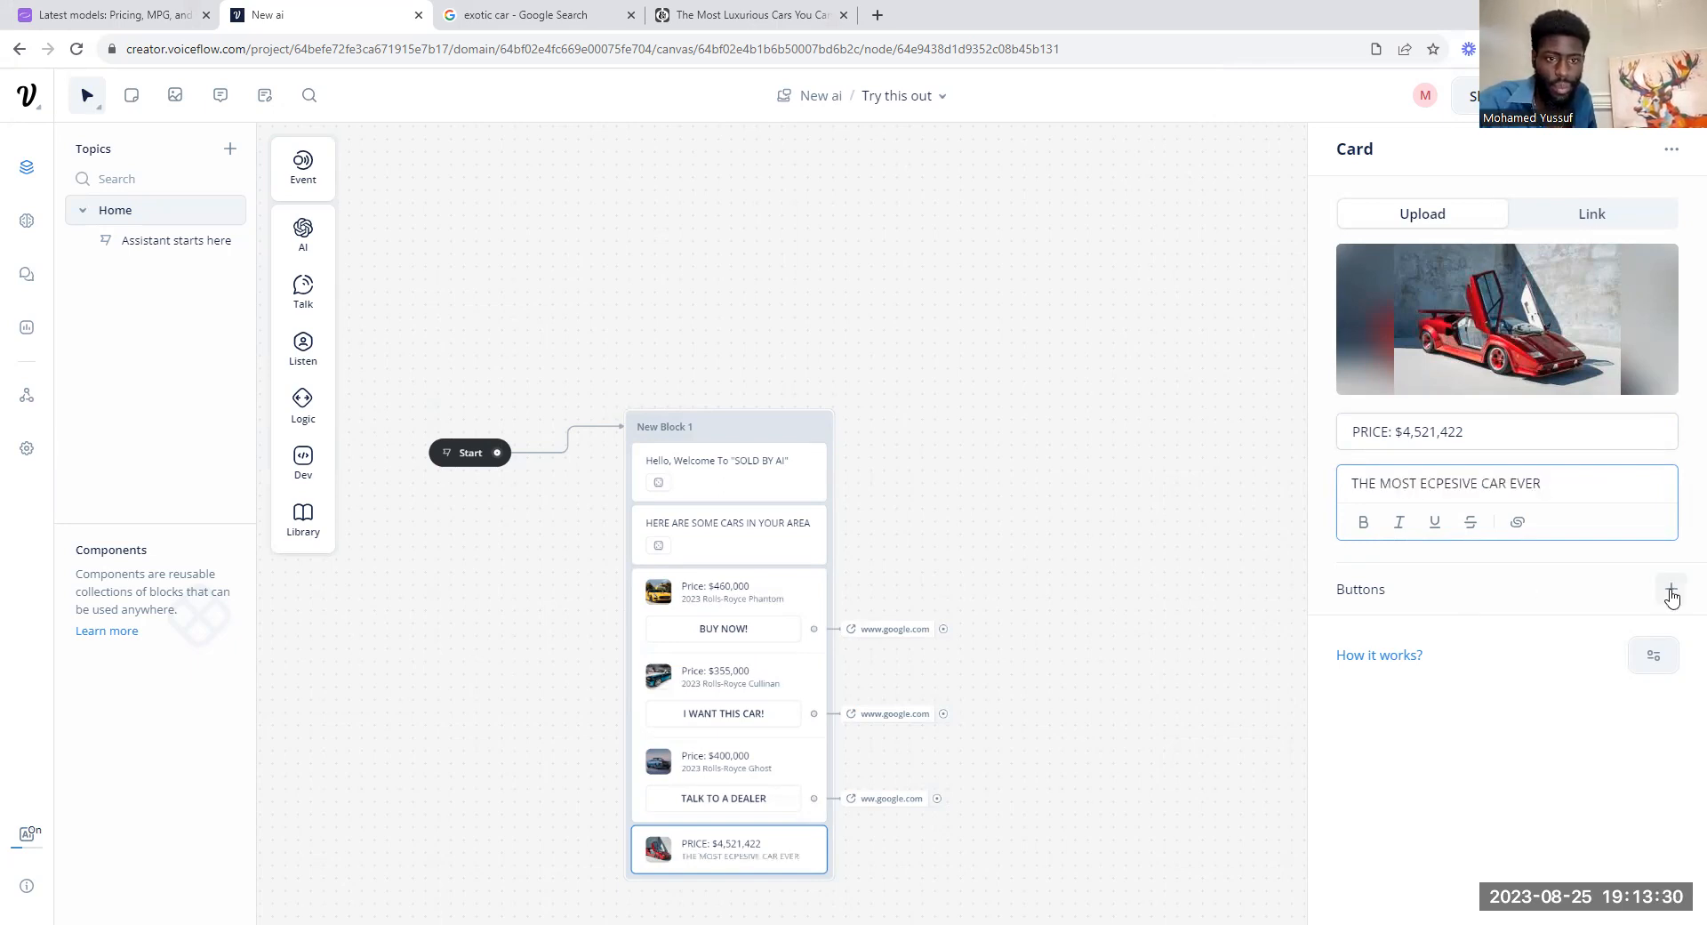
Step: Add a button labelled "OMG TELL ME MORE" to the red car's card
{"action": "left_click", "coordinate": [1670, 588]}
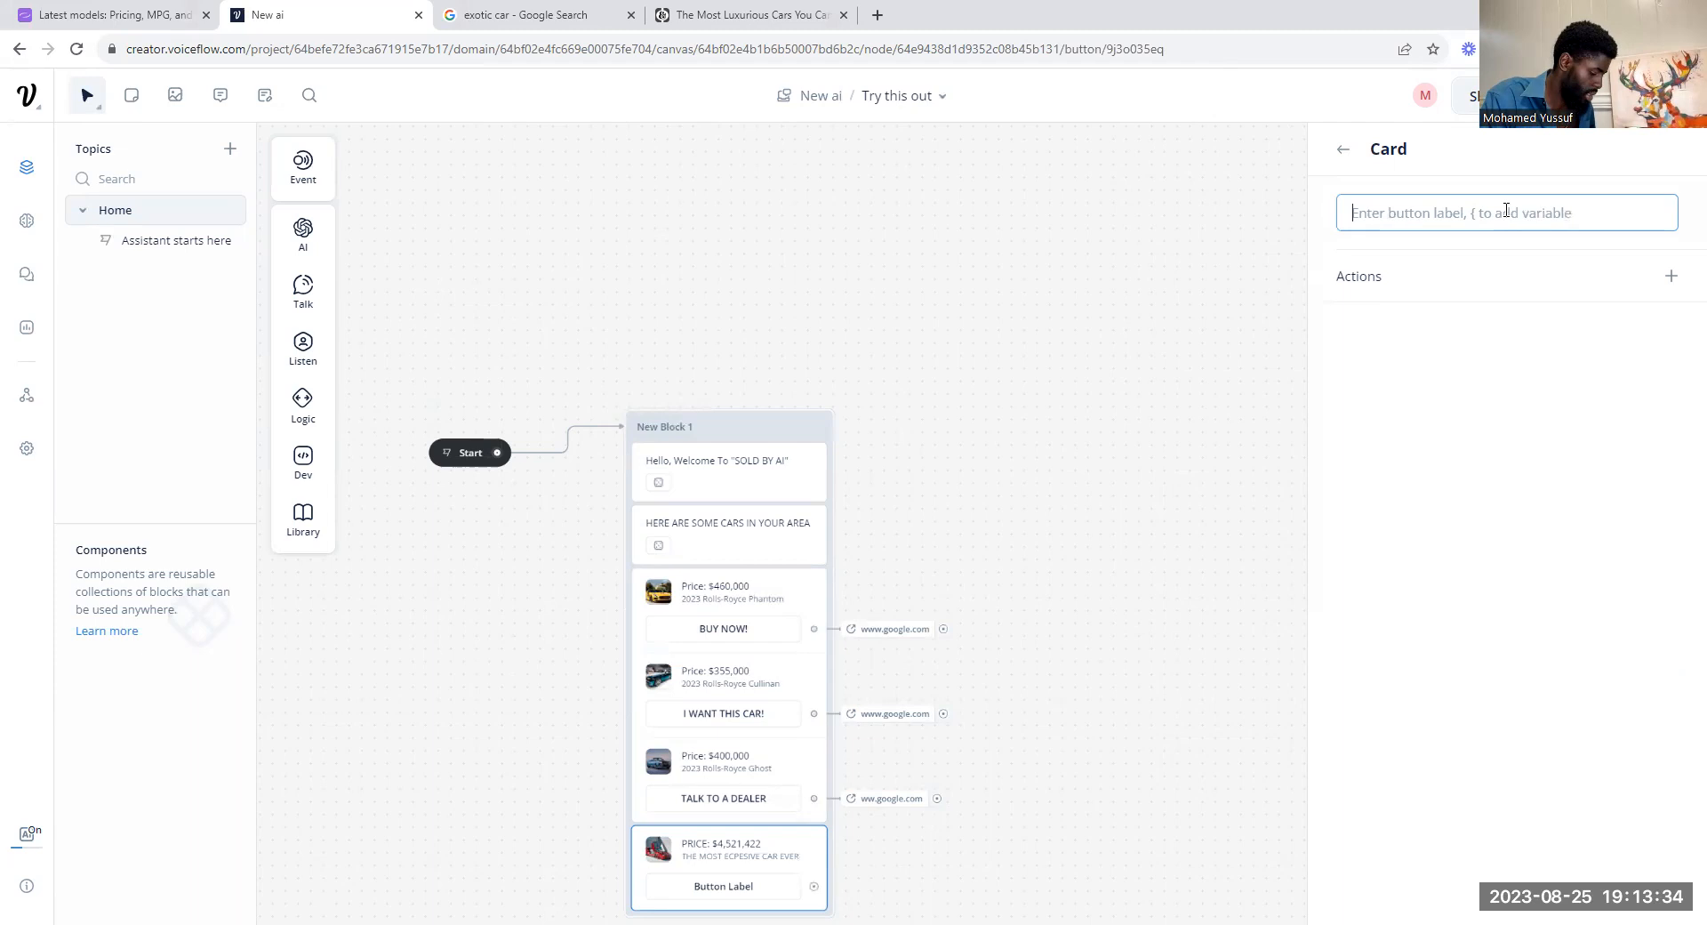
{"action": "type", "text": "OMG T"}
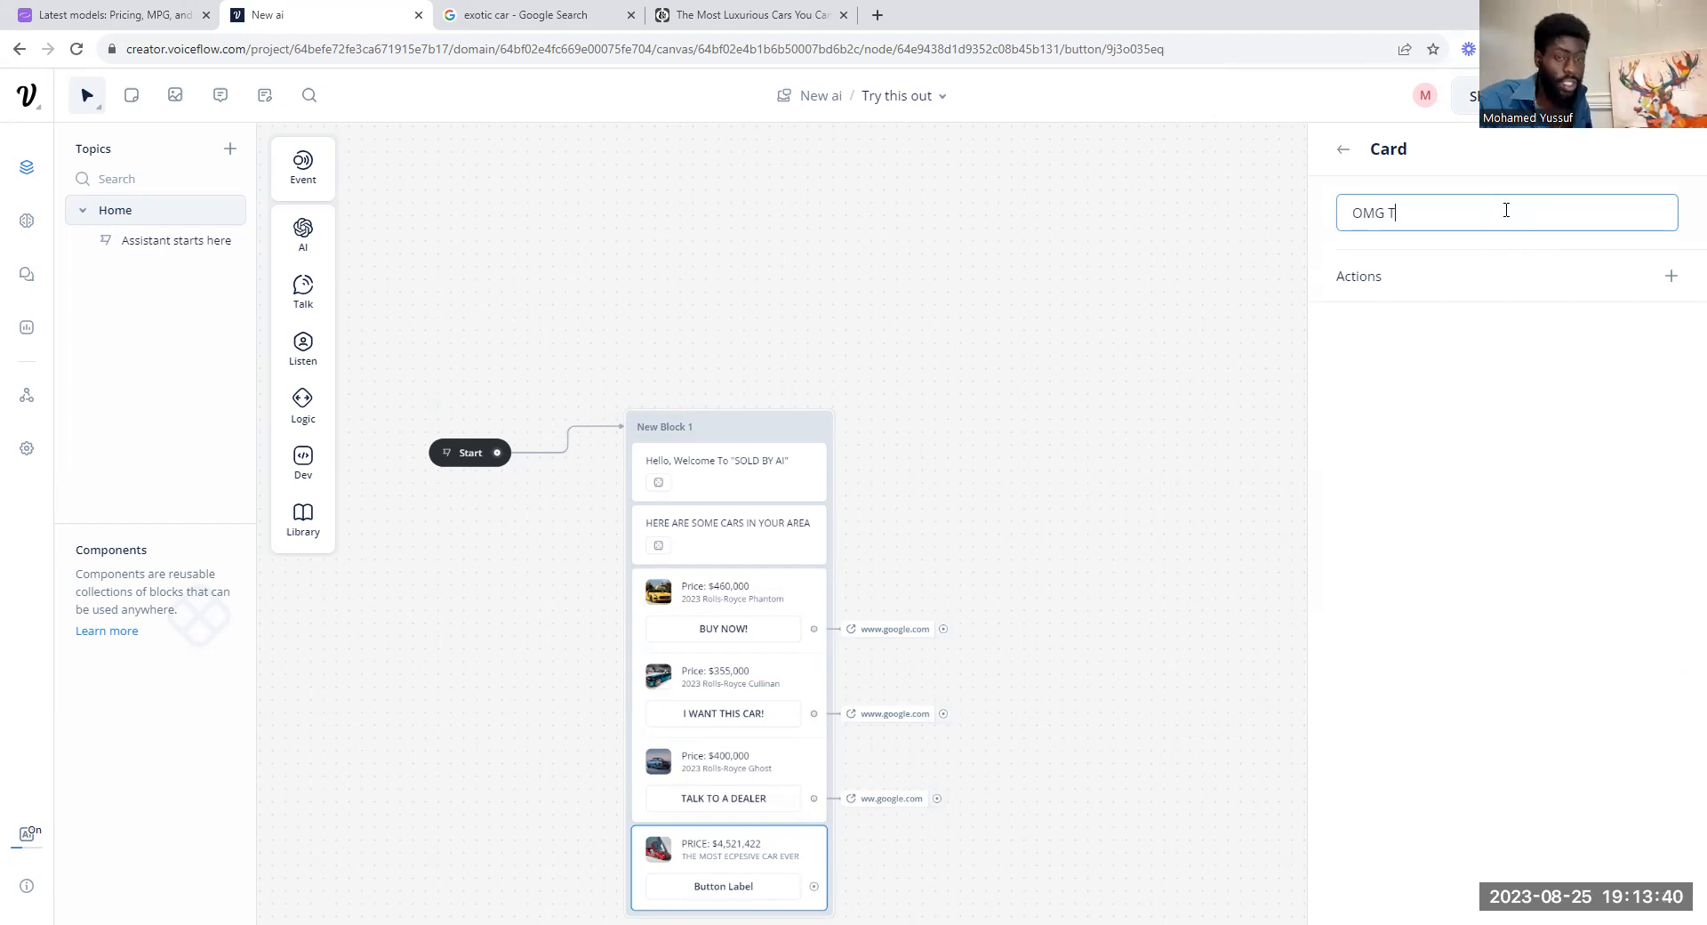
{"action": "type", "text": "EL ME MOREL"}
{"action": "left_click", "coordinate": [1670, 276]}
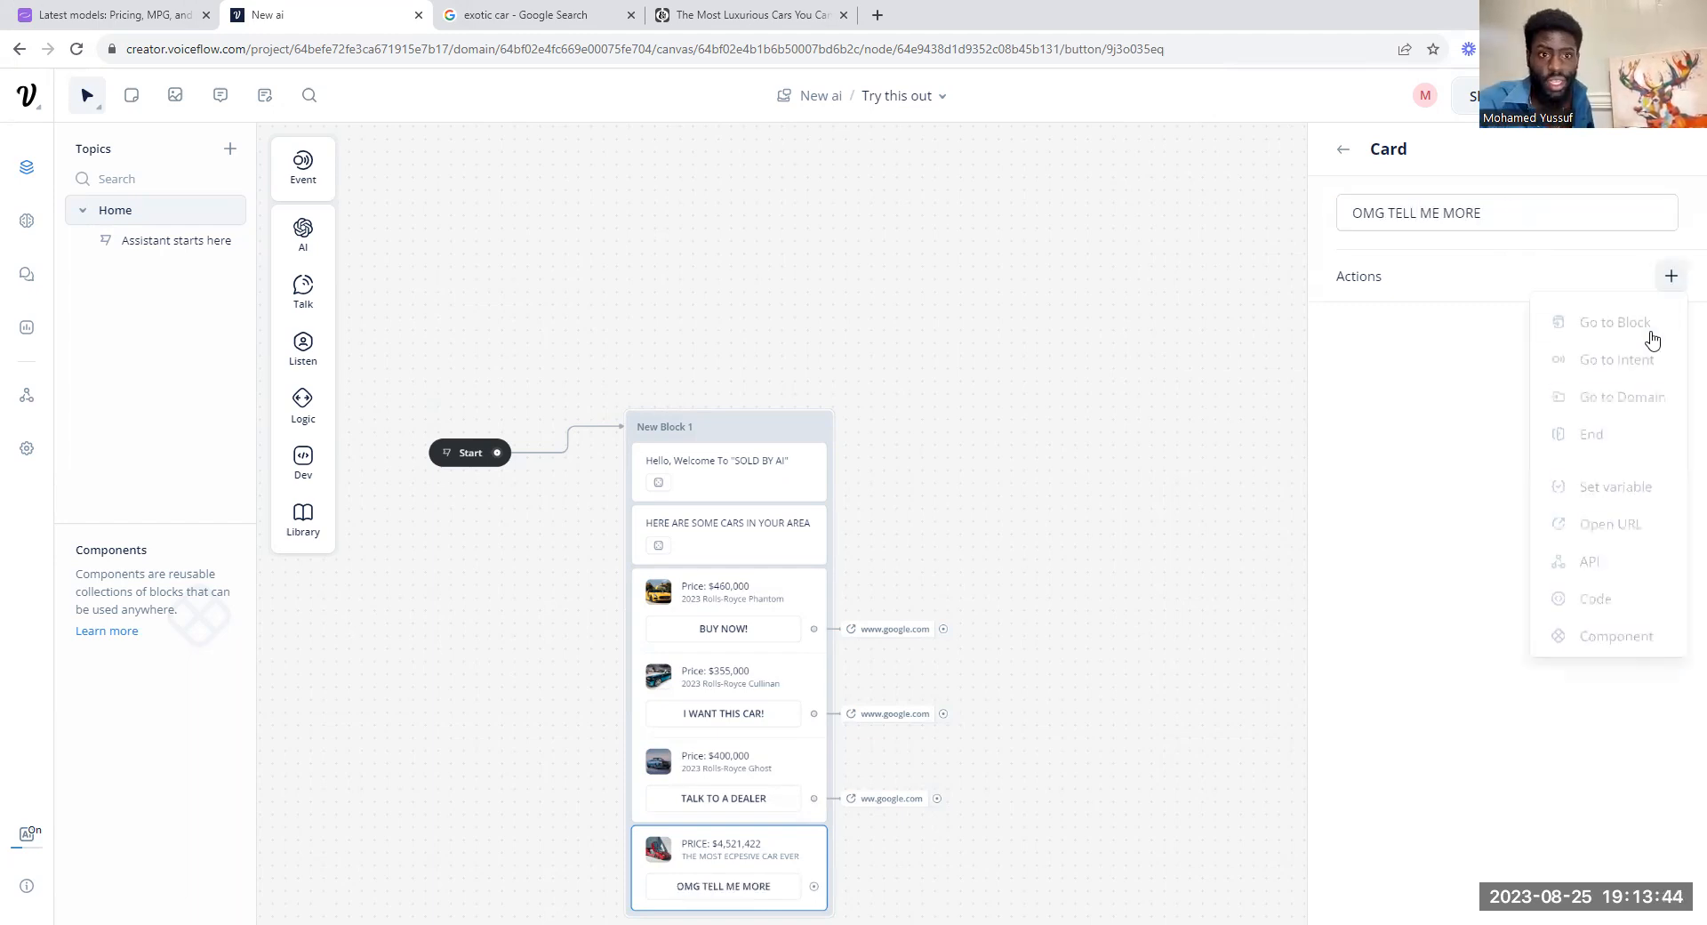
{"action": "type", "text": "www.google.com"}
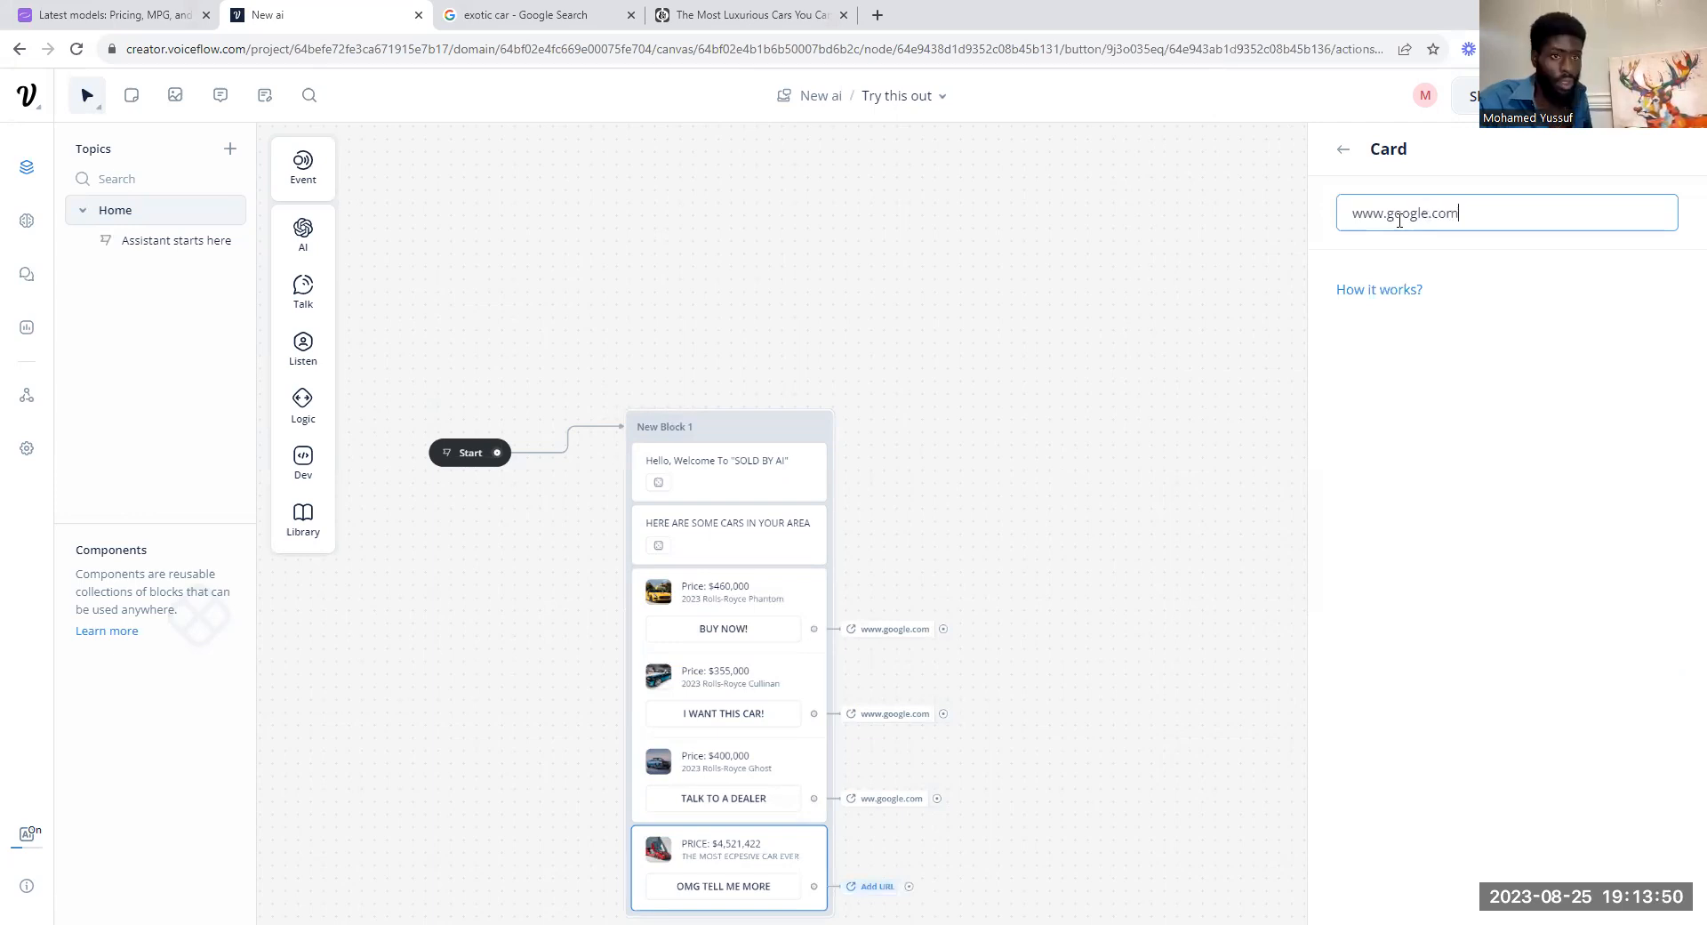
{"action": "left_click", "coordinate": [1342, 149]}
{"action": "left_click", "coordinate": [1339, 151]}
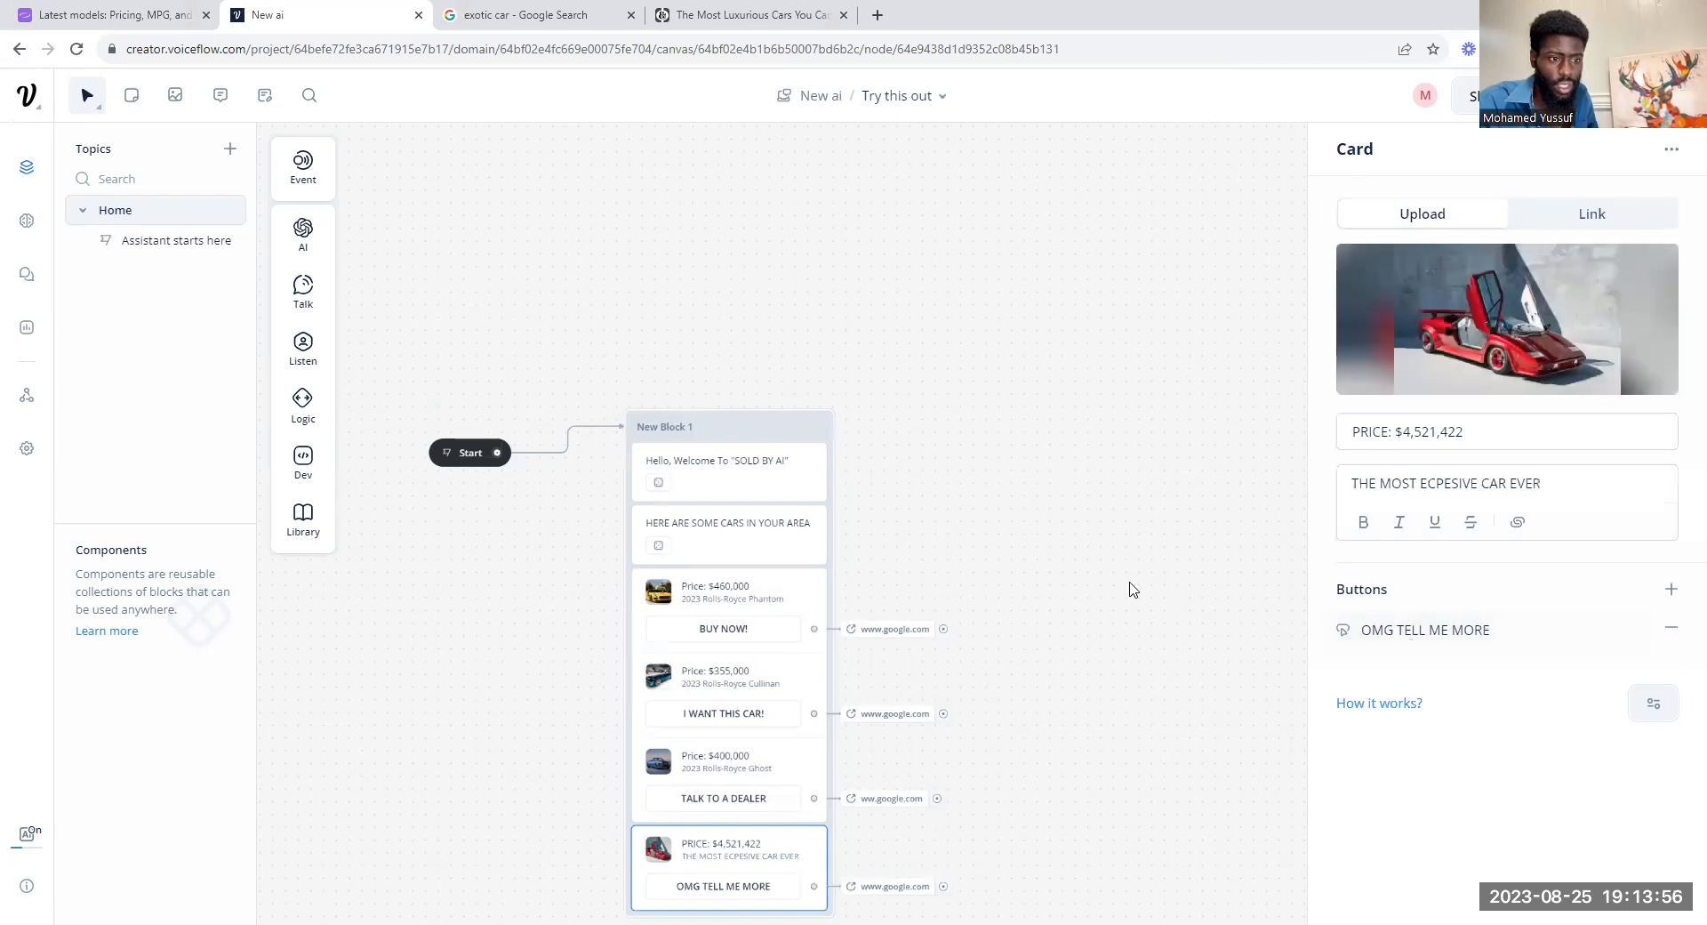
Step: Run a test of the assistant to check the new card beneath the carousel
{"action": "key", "text": "Escape"}
{"action": "key", "text": "r"}
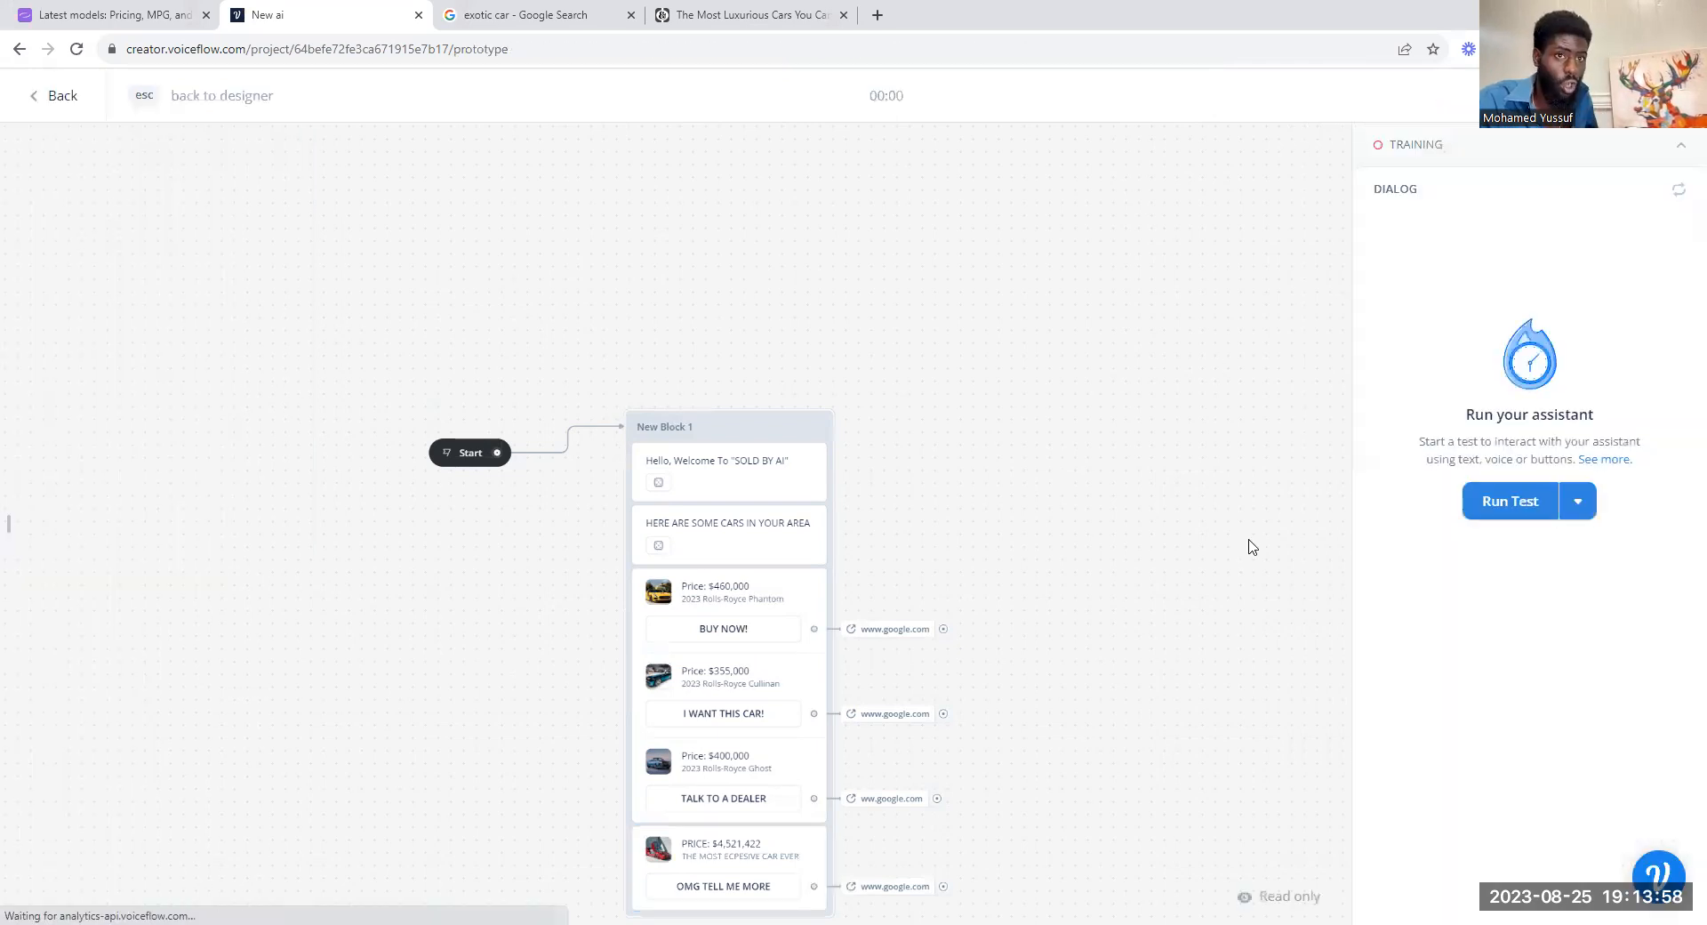
{"action": "left_click", "coordinate": [1505, 502]}
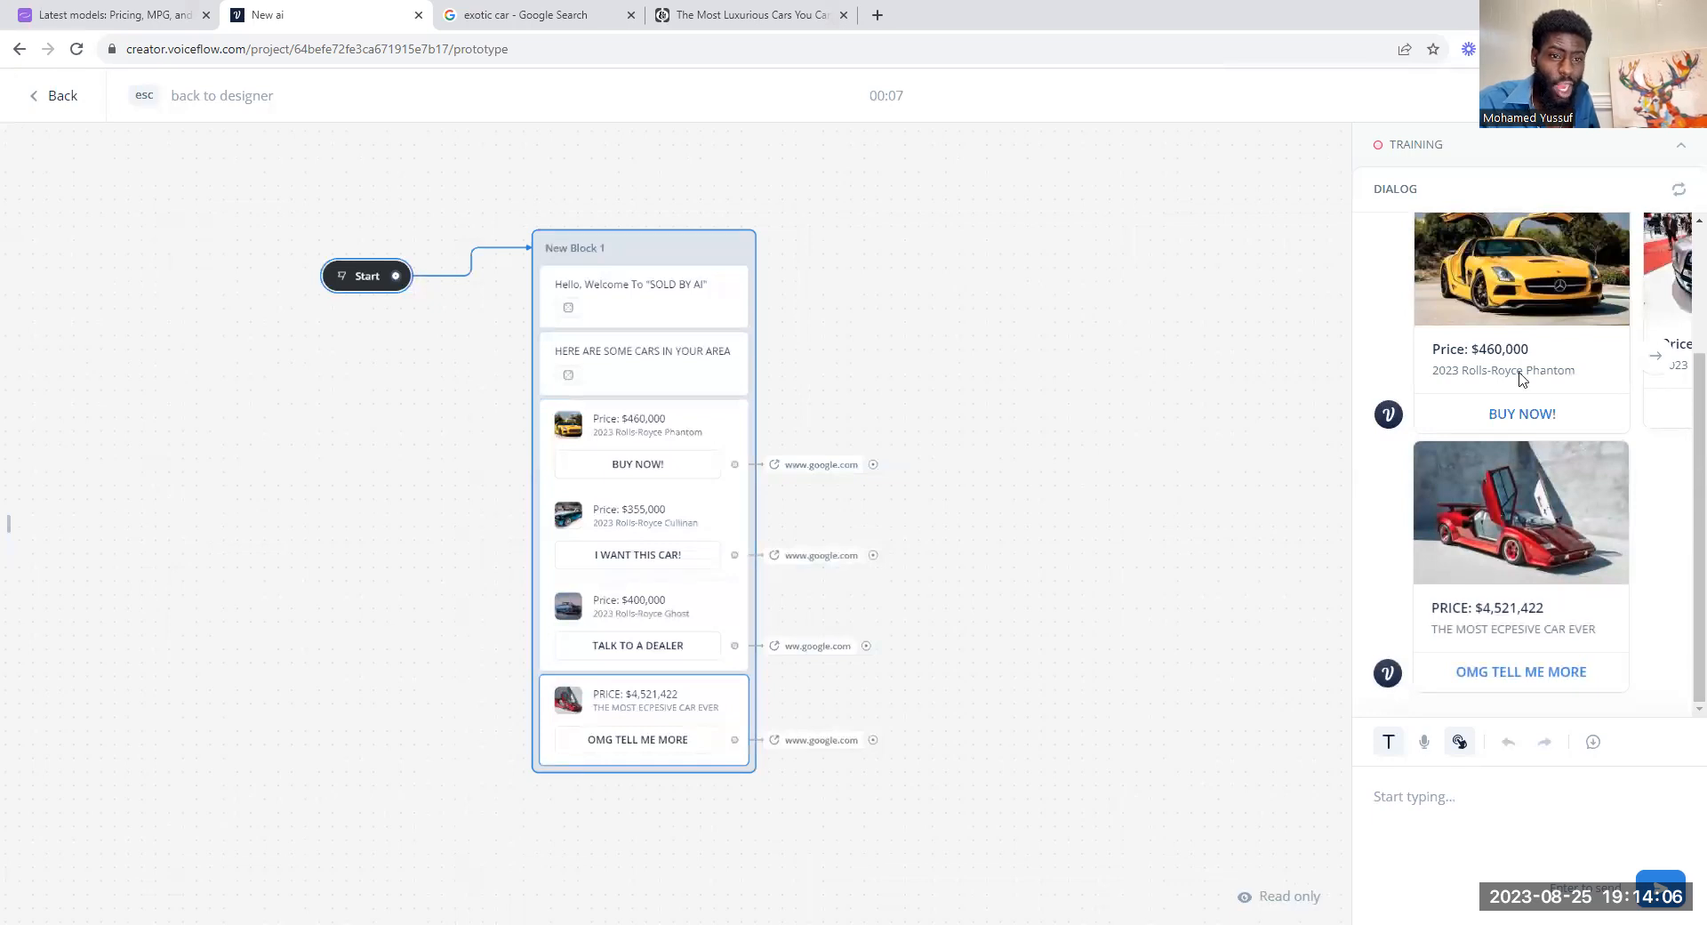
Step: Browse the car carousel in the test conversation through to the 2023 Rolls-Royce Ghost and back to the Cullinan
{"action": "left_click", "coordinate": [1653, 355]}
{"action": "left_click", "coordinate": [1659, 361]}
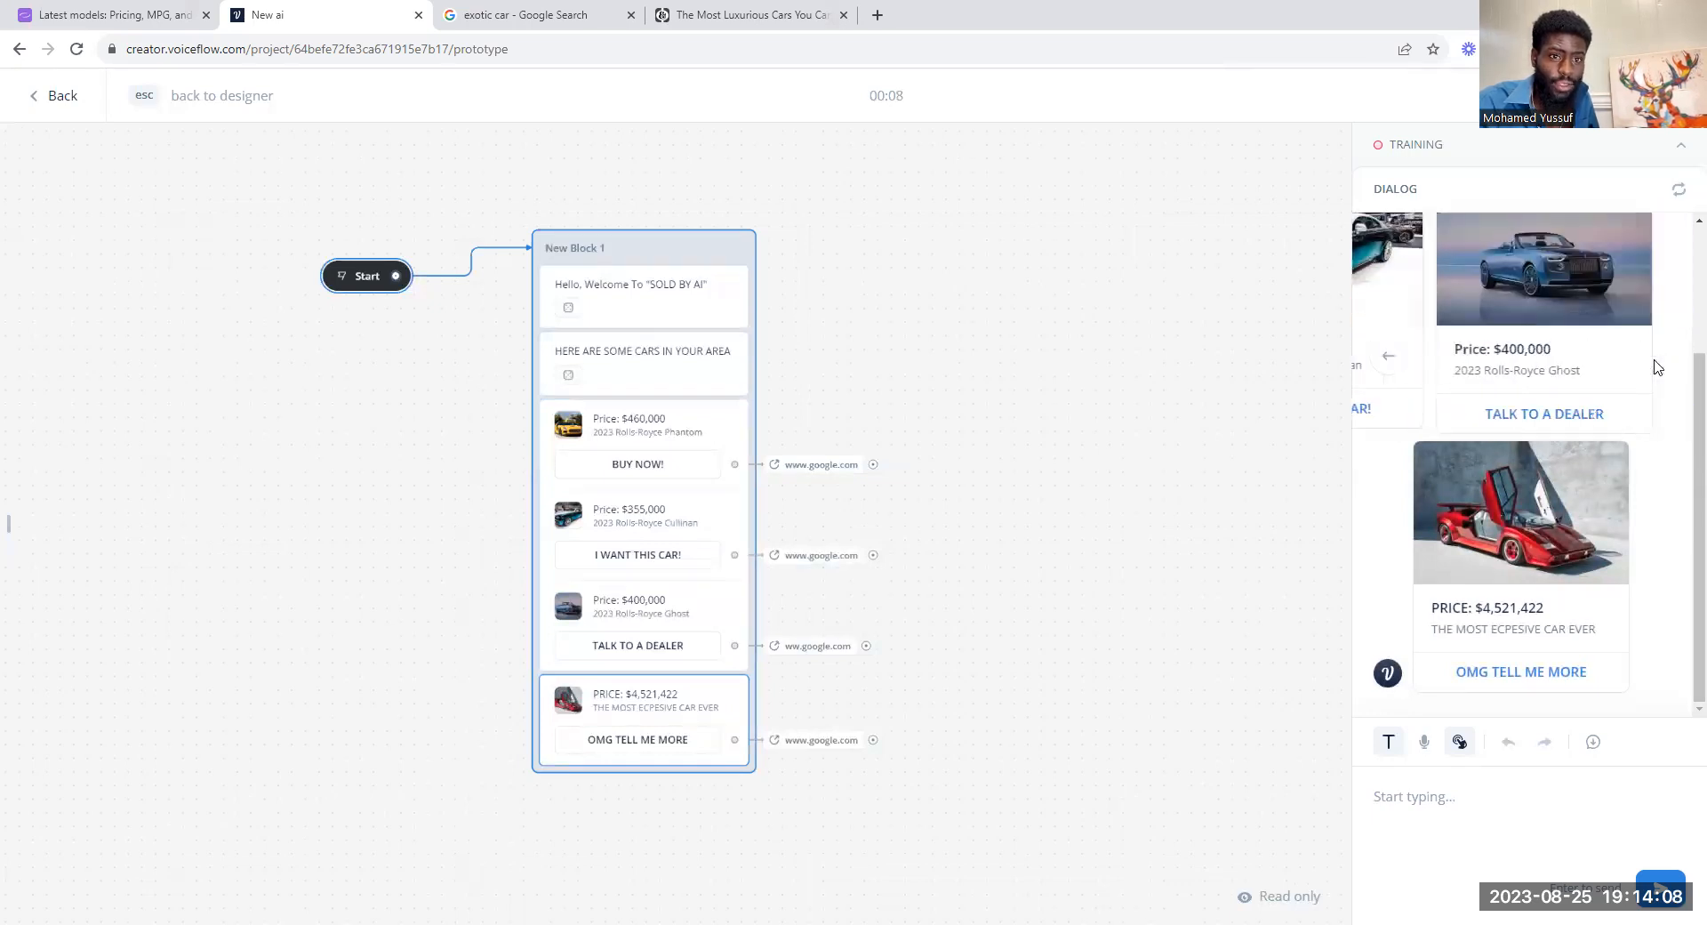
{"action": "left_click", "coordinate": [1388, 356]}
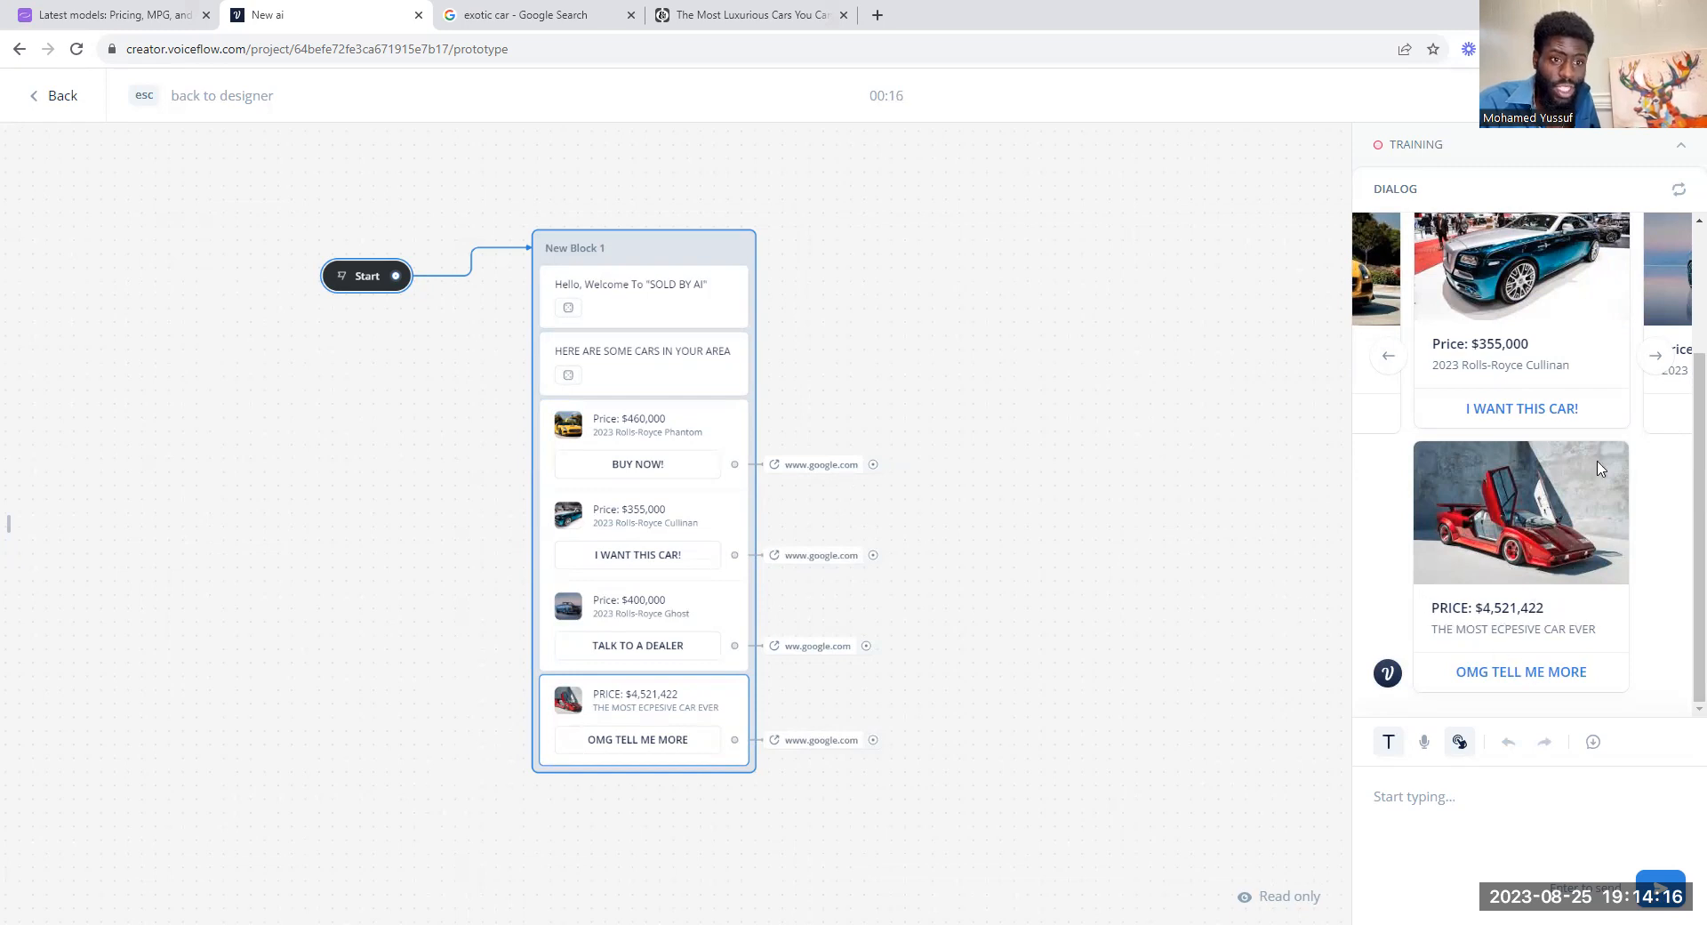
{"action": "scroll", "coordinate": [1549, 427], "scroll_direction": "up", "scroll_amount": 2}
{"action": "scroll", "coordinate": [1480, 559], "scroll_direction": "down", "scroll_amount": 3}
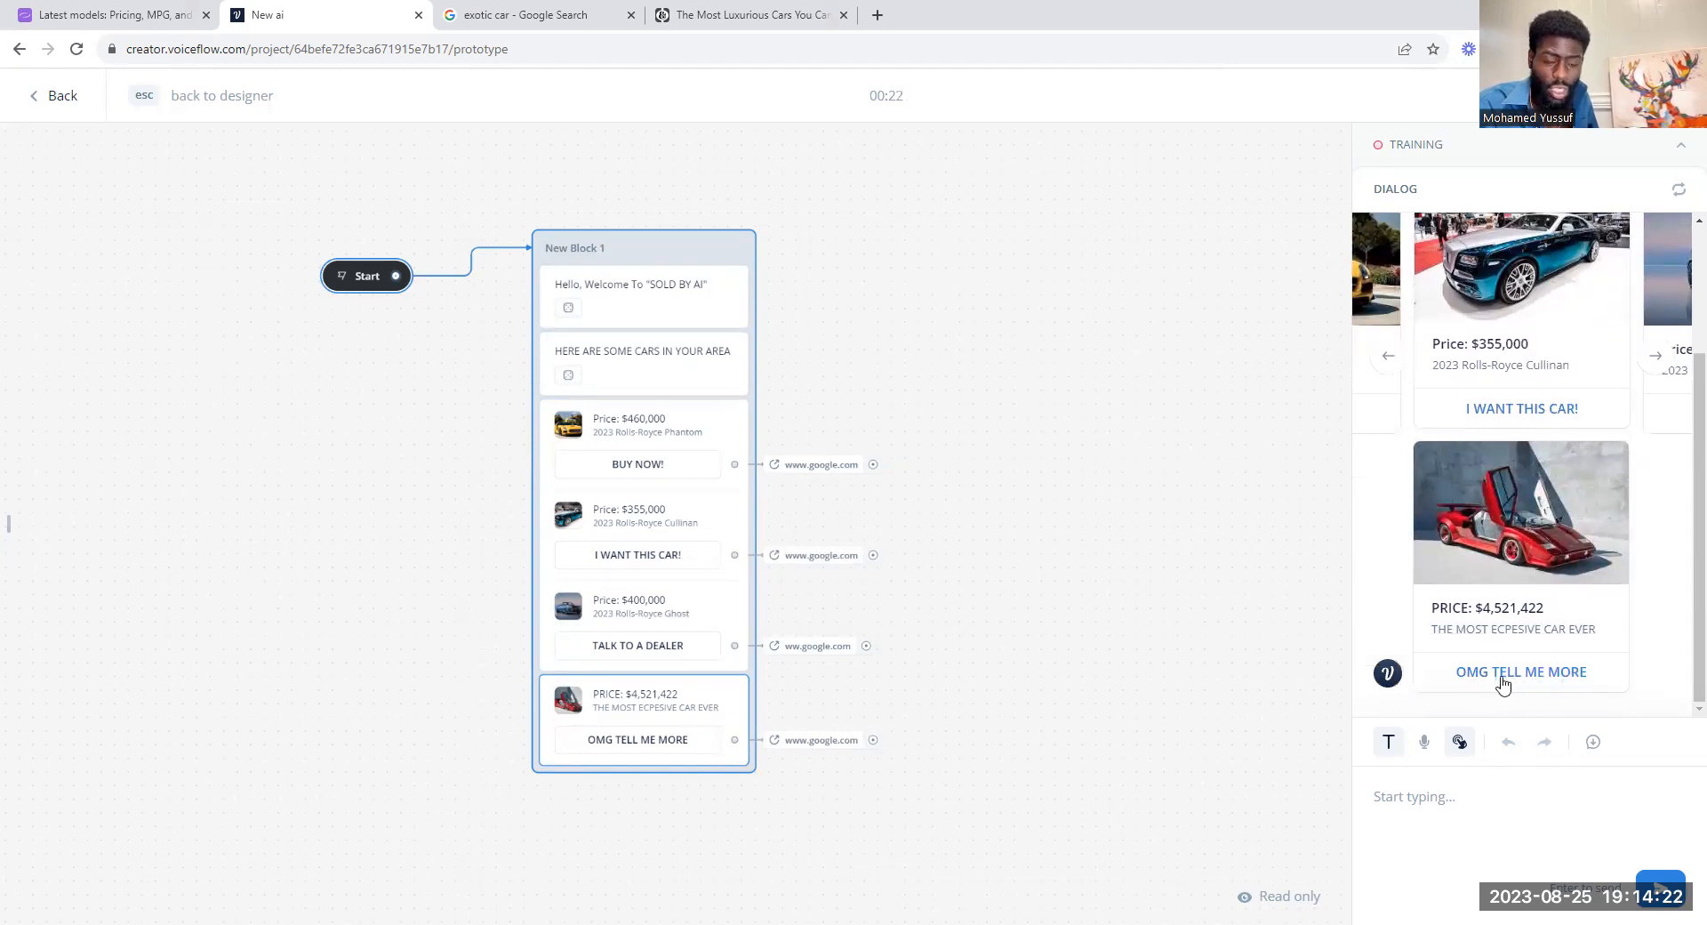
Step: Test the red car's OMG TELL ME MORE link and close the web page it opens
{"action": "left_click", "coordinate": [1503, 678]}
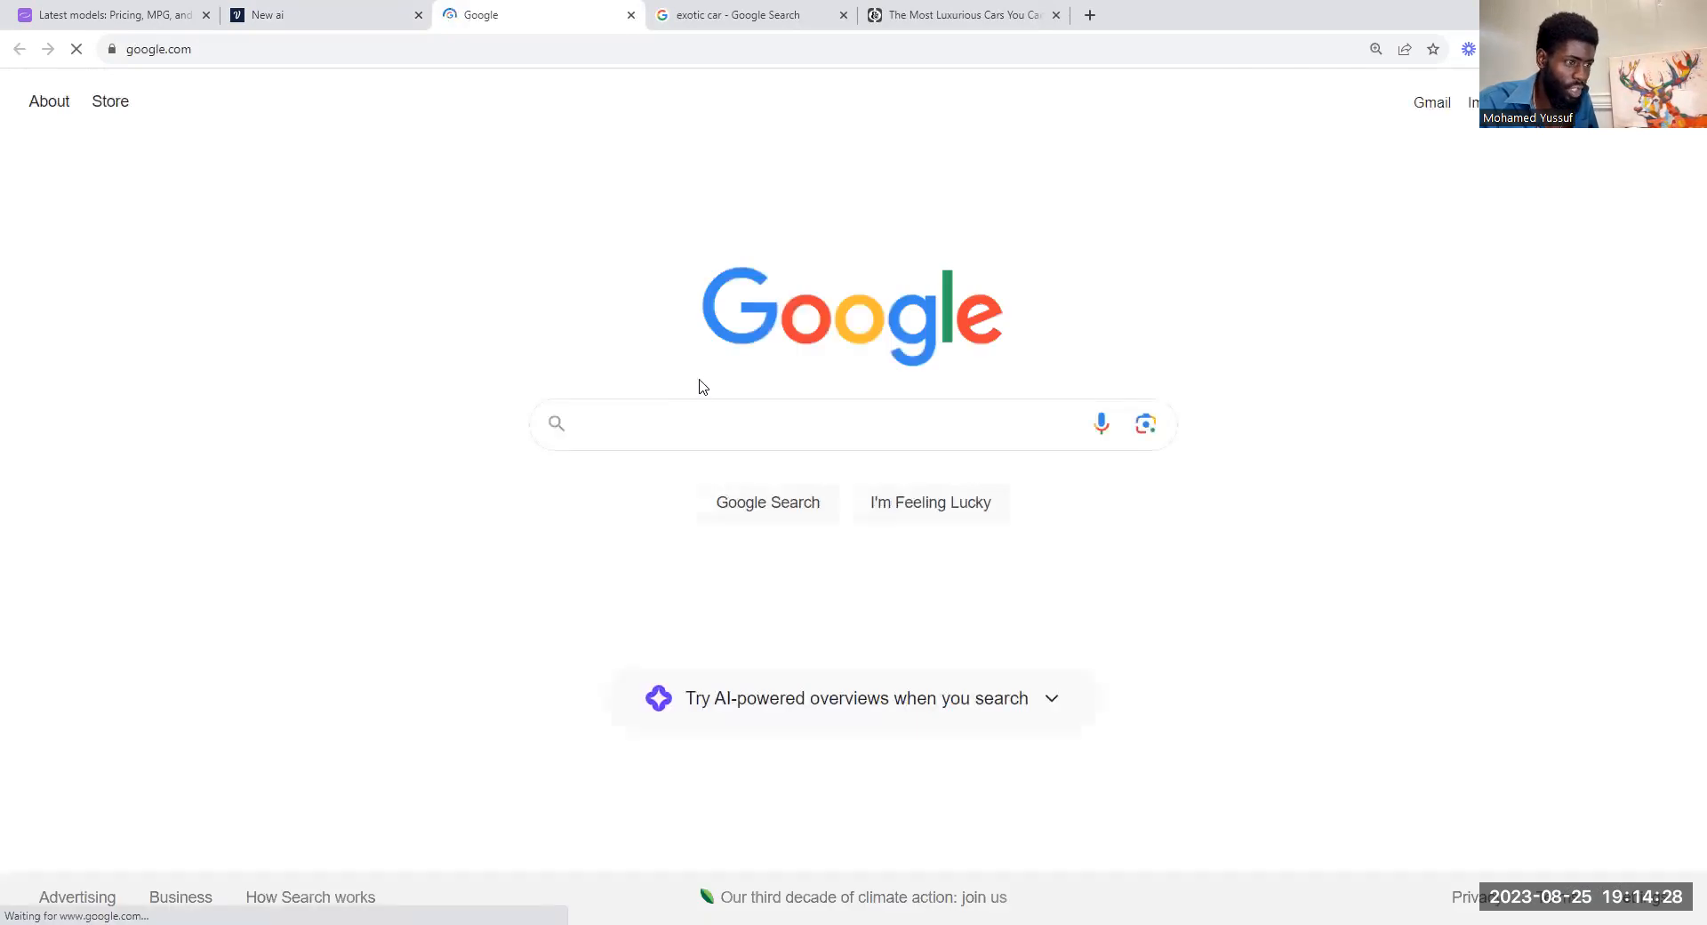
{"action": "left_click", "coordinate": [1445, 322]}
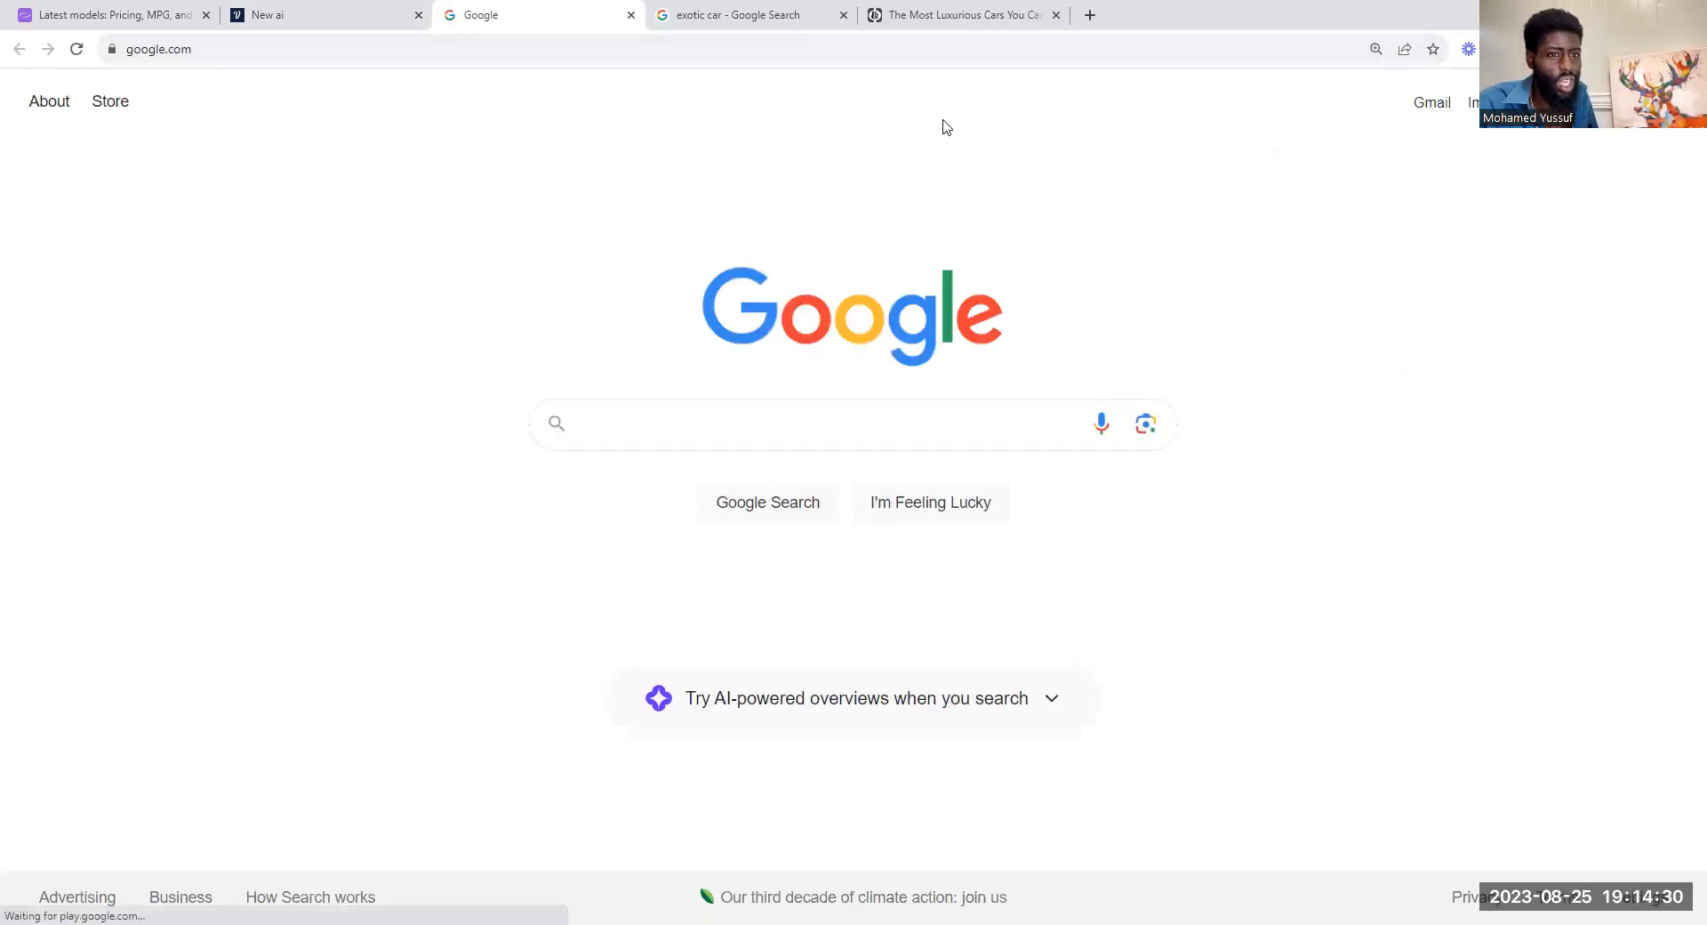
{"action": "left_click", "coordinate": [631, 15]}
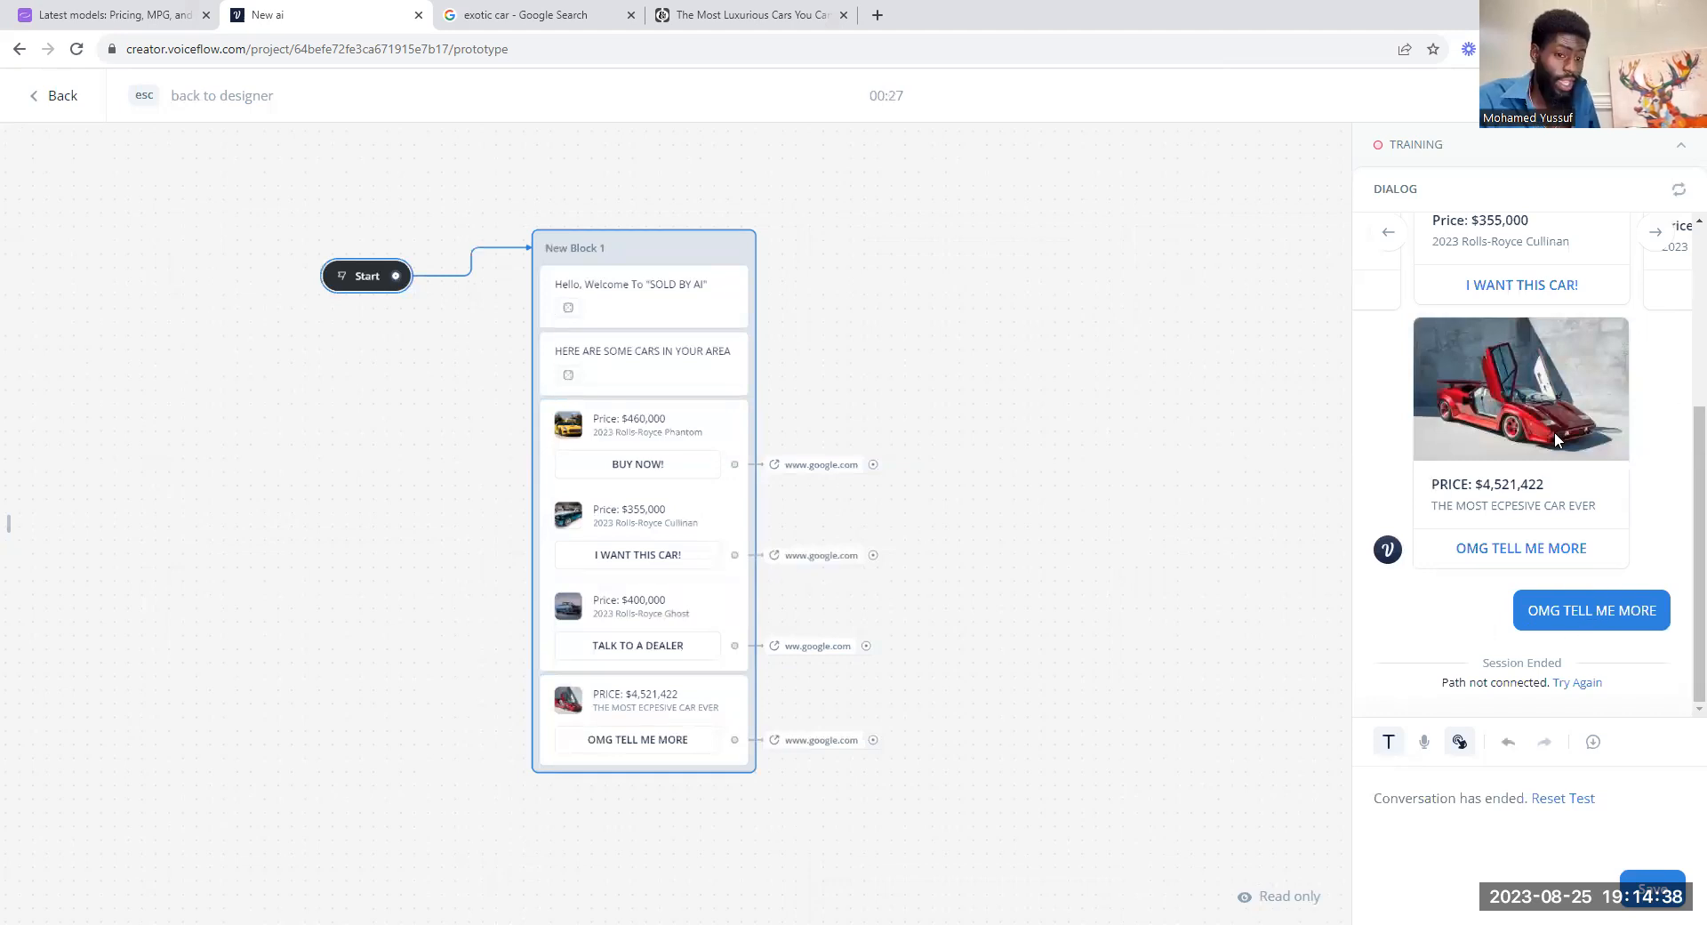
Step: Review the test conversation from the greeting down and advance the carousel to the 2023 Rolls-Royce Ghost
{"action": "scroll", "coordinate": [1510, 519], "scroll_direction": "up", "scroll_amount": 4}
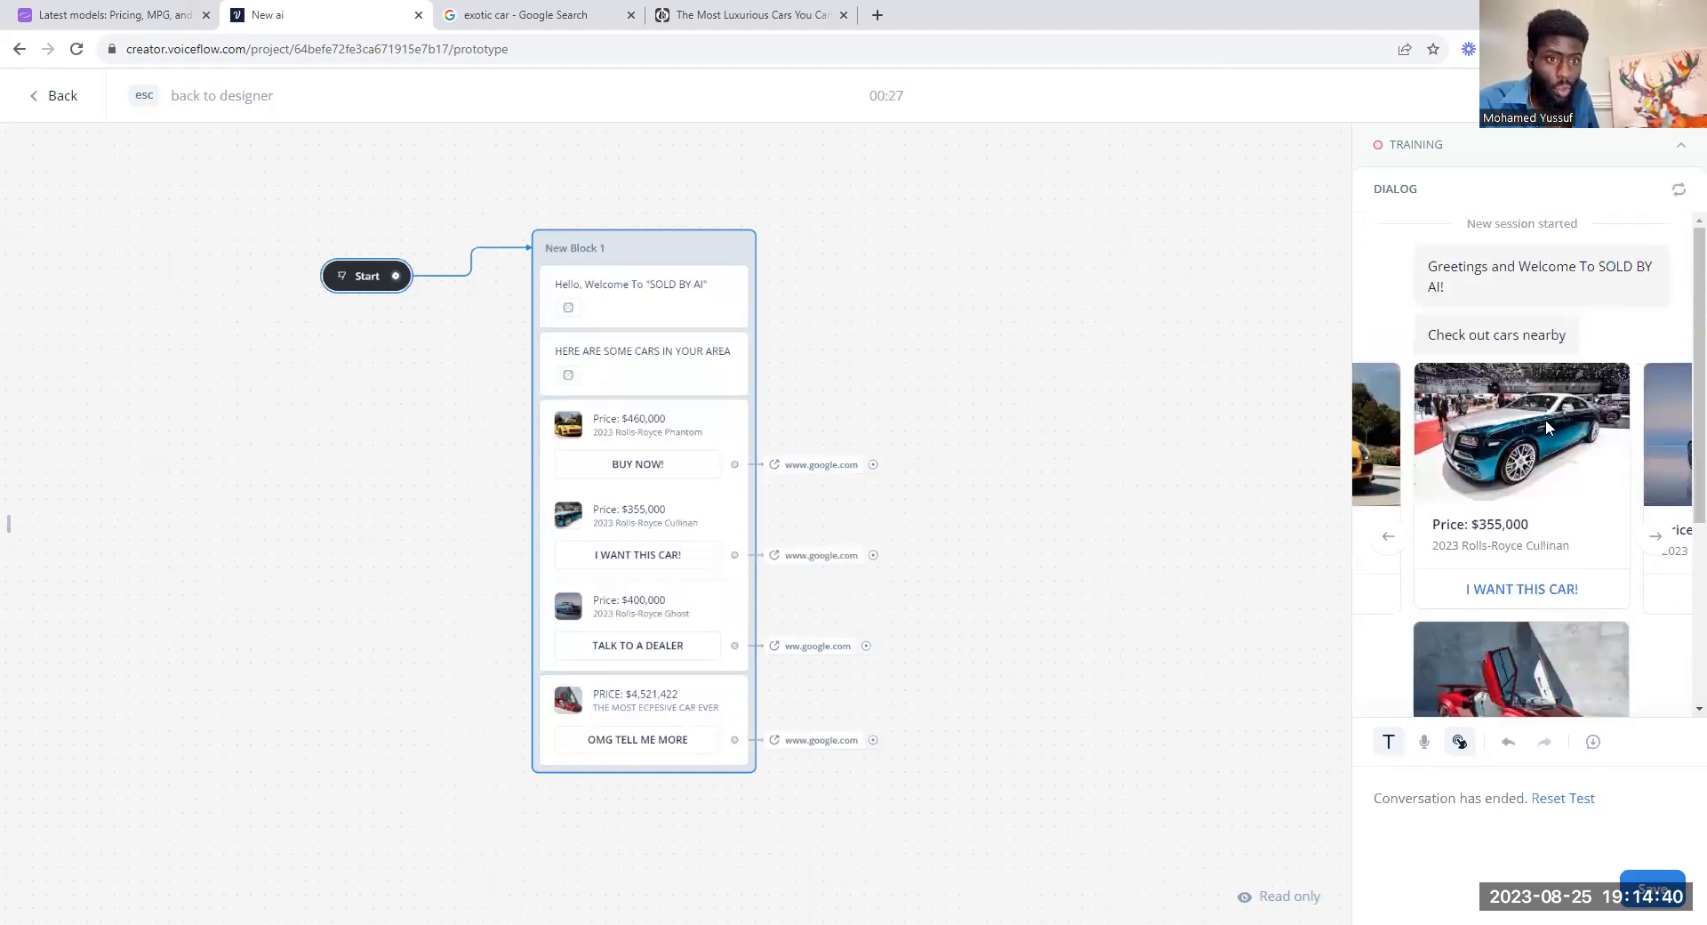
{"action": "scroll", "coordinate": [1547, 531], "scroll_direction": "down", "scroll_amount": 2}
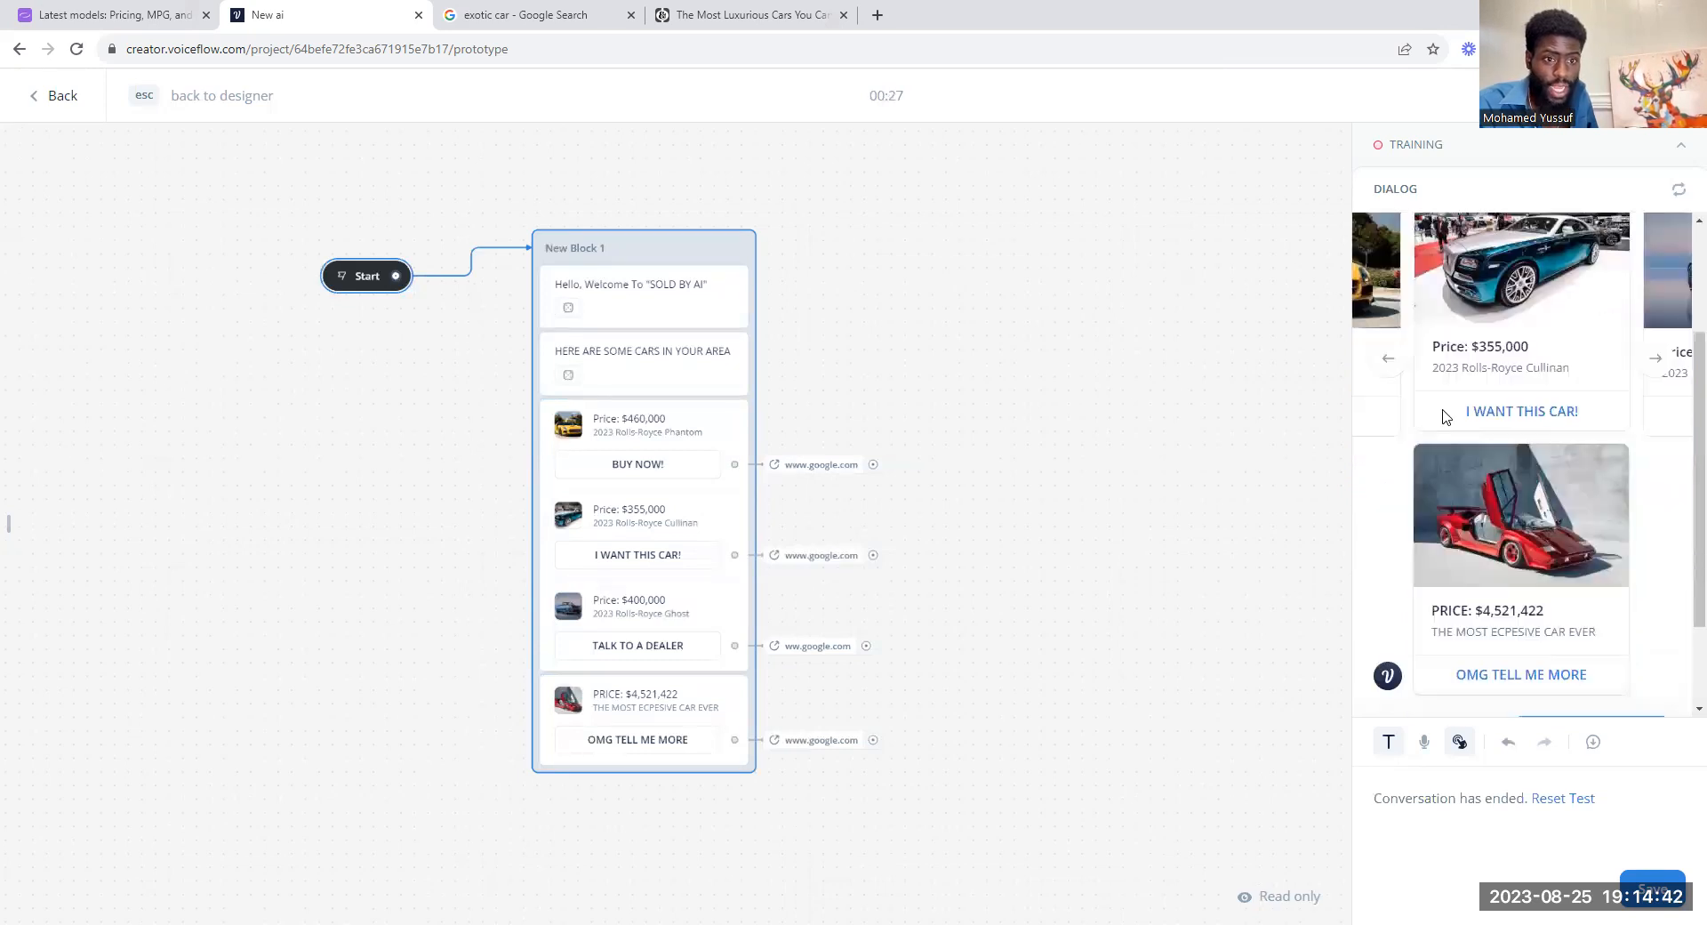
{"action": "left_click", "coordinate": [1671, 359]}
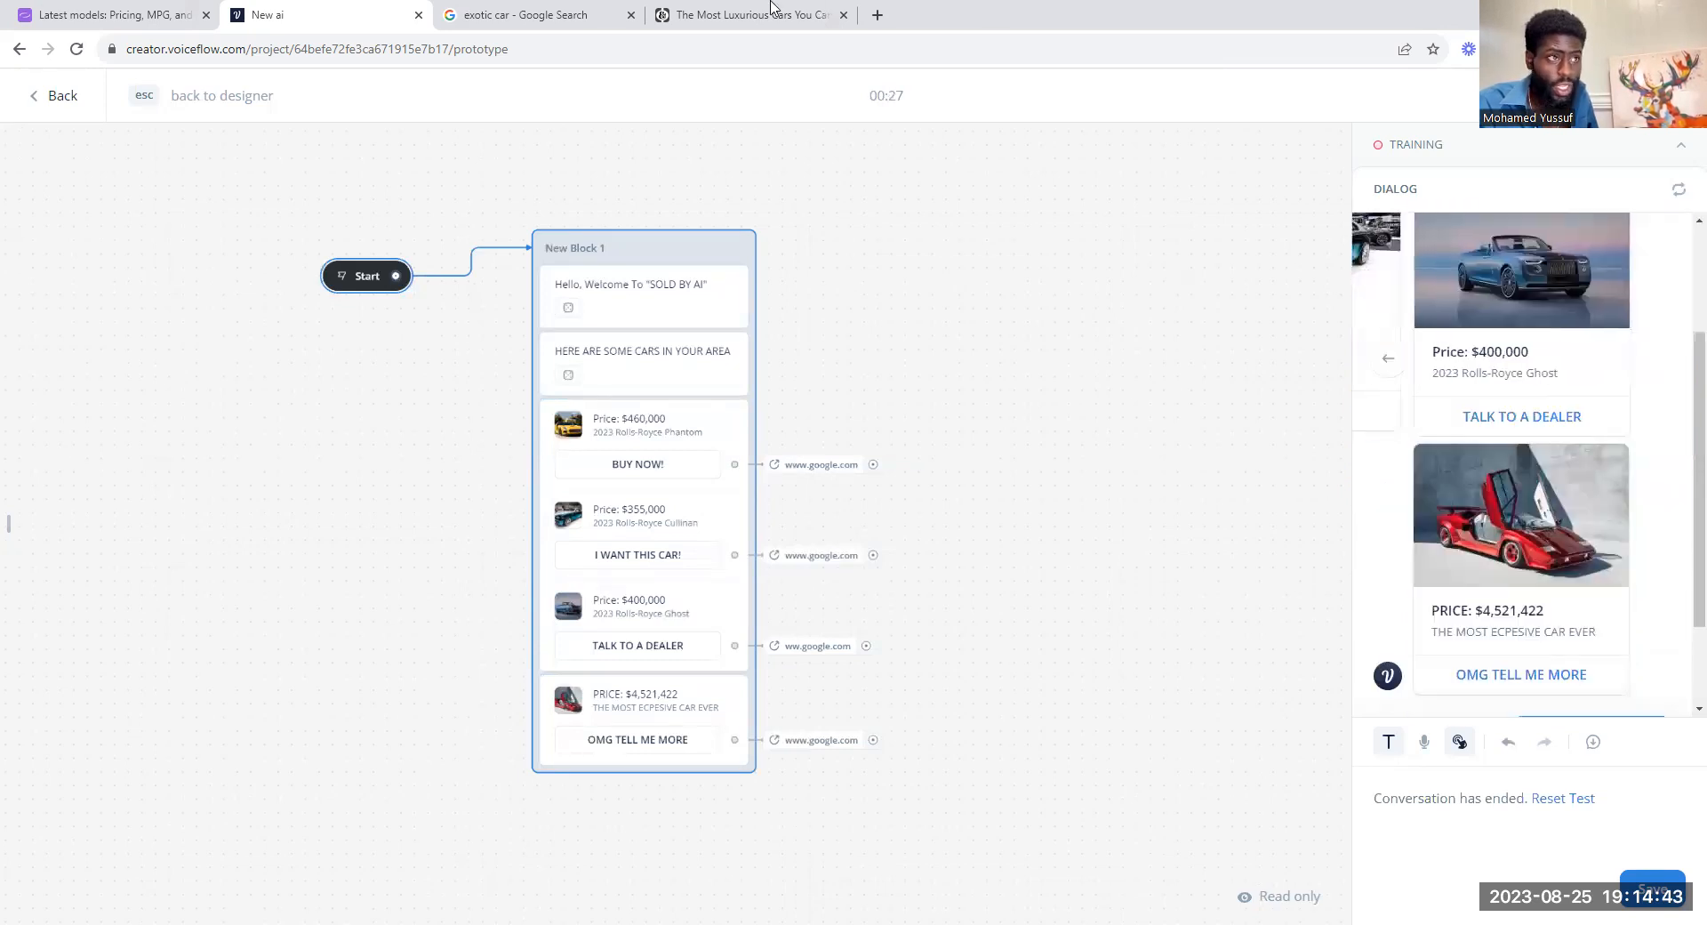
Step: Switch to the cars.com 2024 models list, look through its car listings and request page 4 of the results
{"action": "left_click", "coordinate": [542, 13]}
{"action": "key", "text": "ctrl+1"}
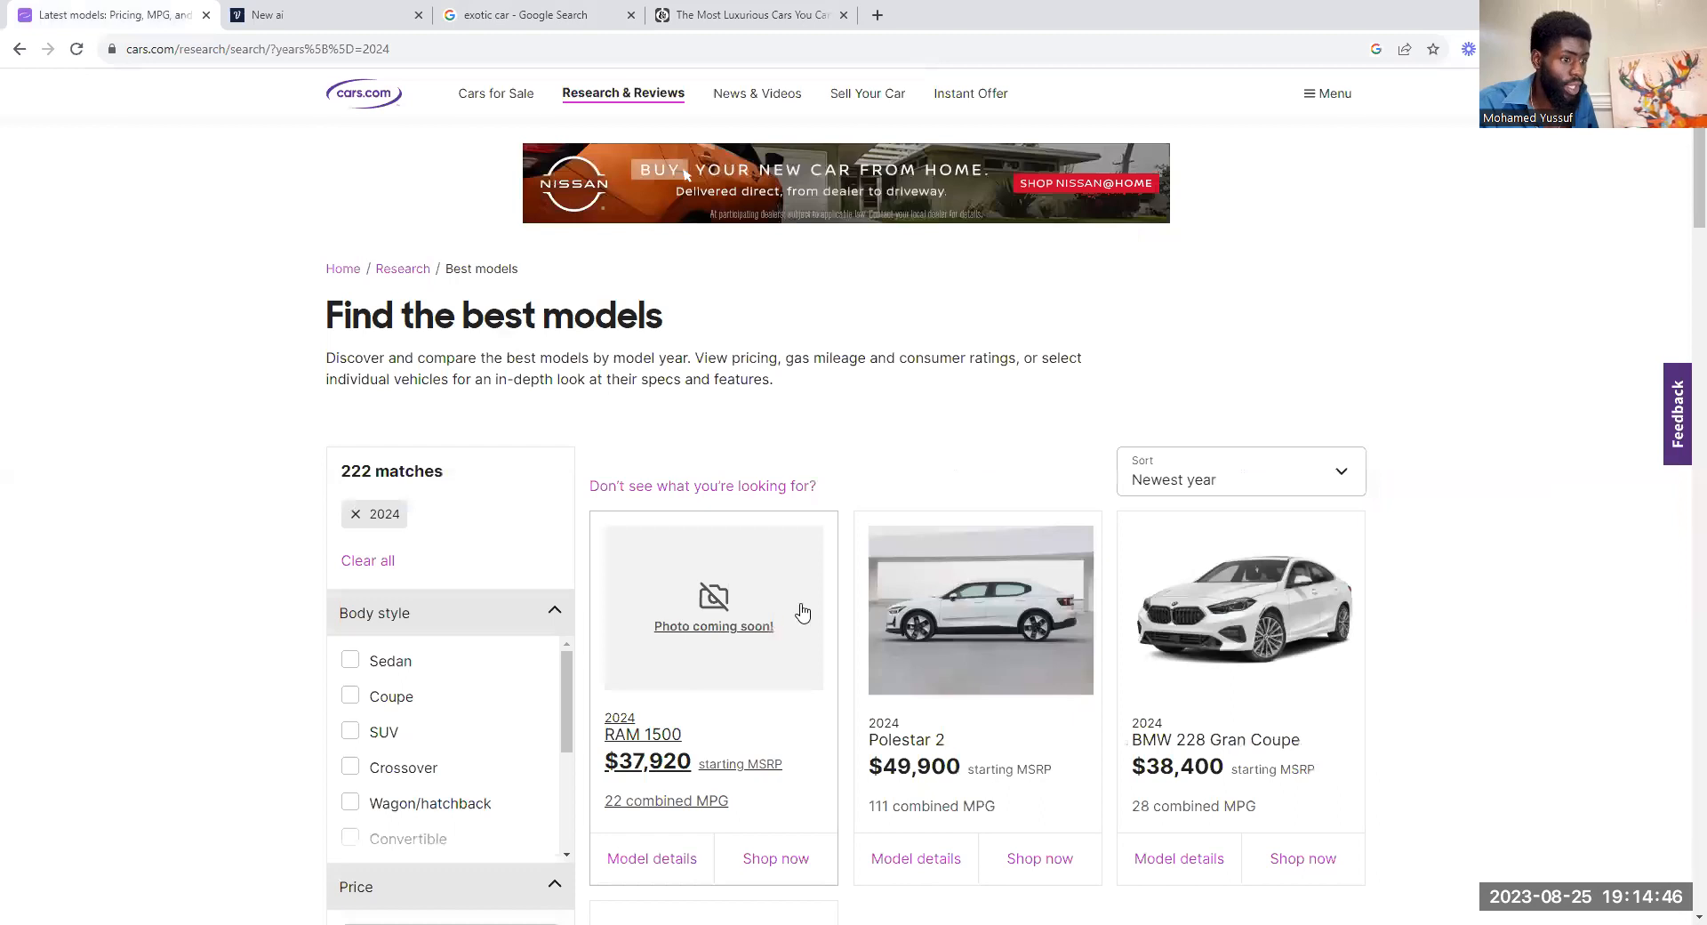
{"action": "scroll", "coordinate": [802, 612], "scroll_direction": "down", "scroll_amount": 3}
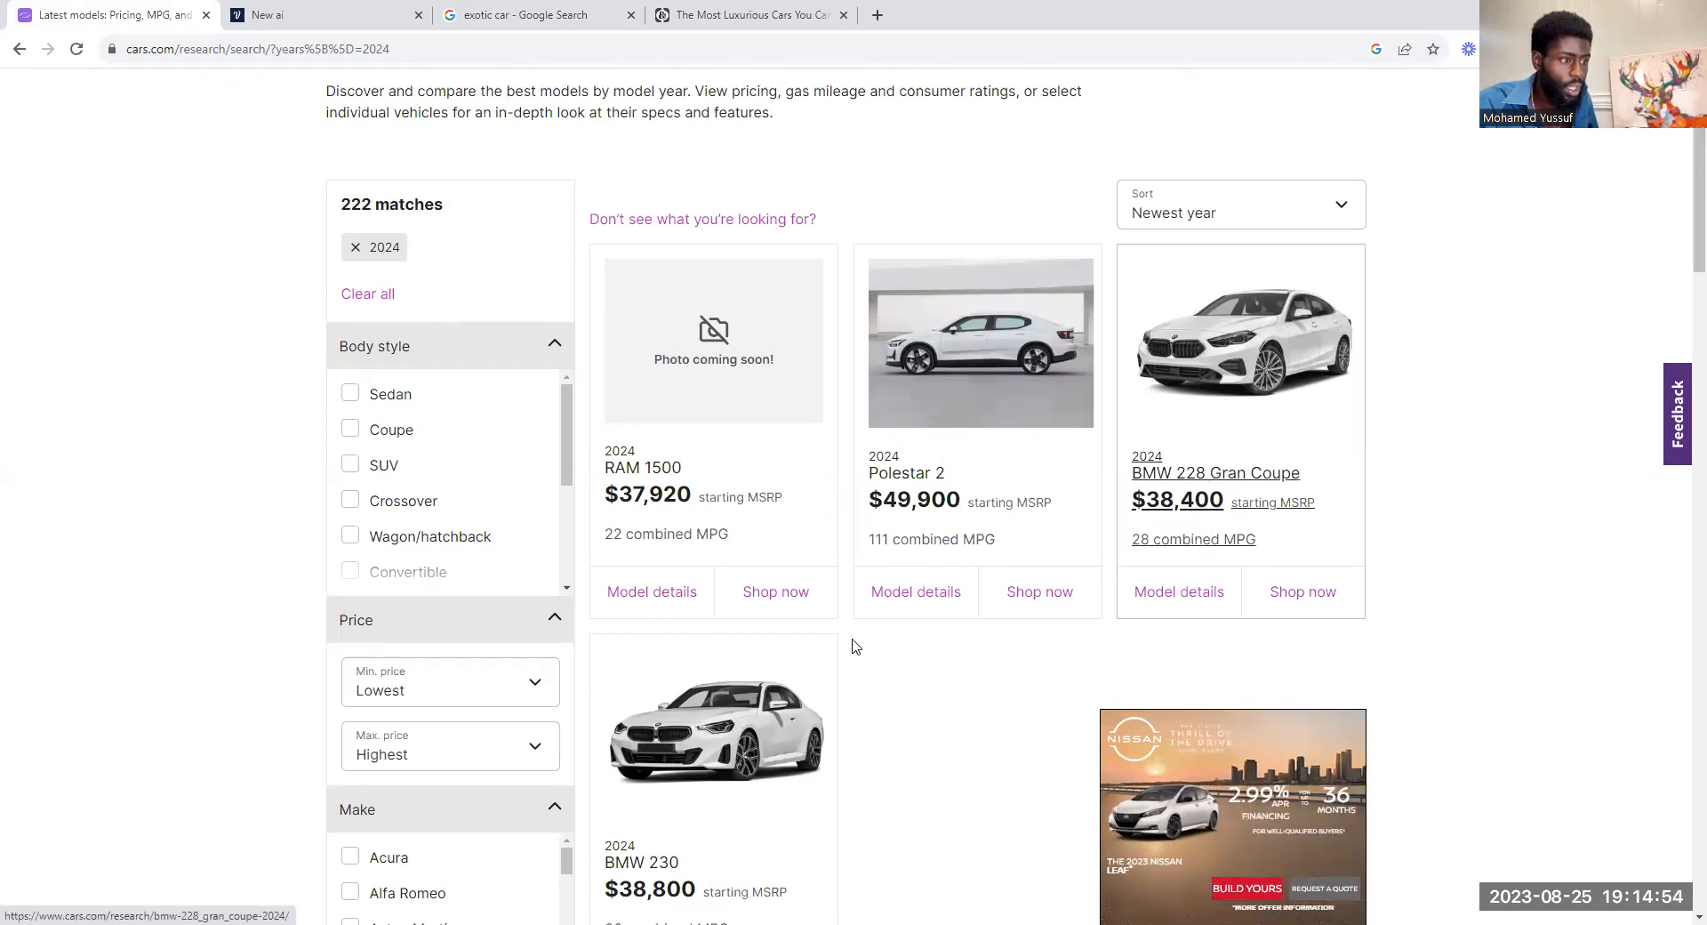
{"action": "scroll", "coordinate": [852, 647], "scroll_direction": "down", "scroll_amount": 5}
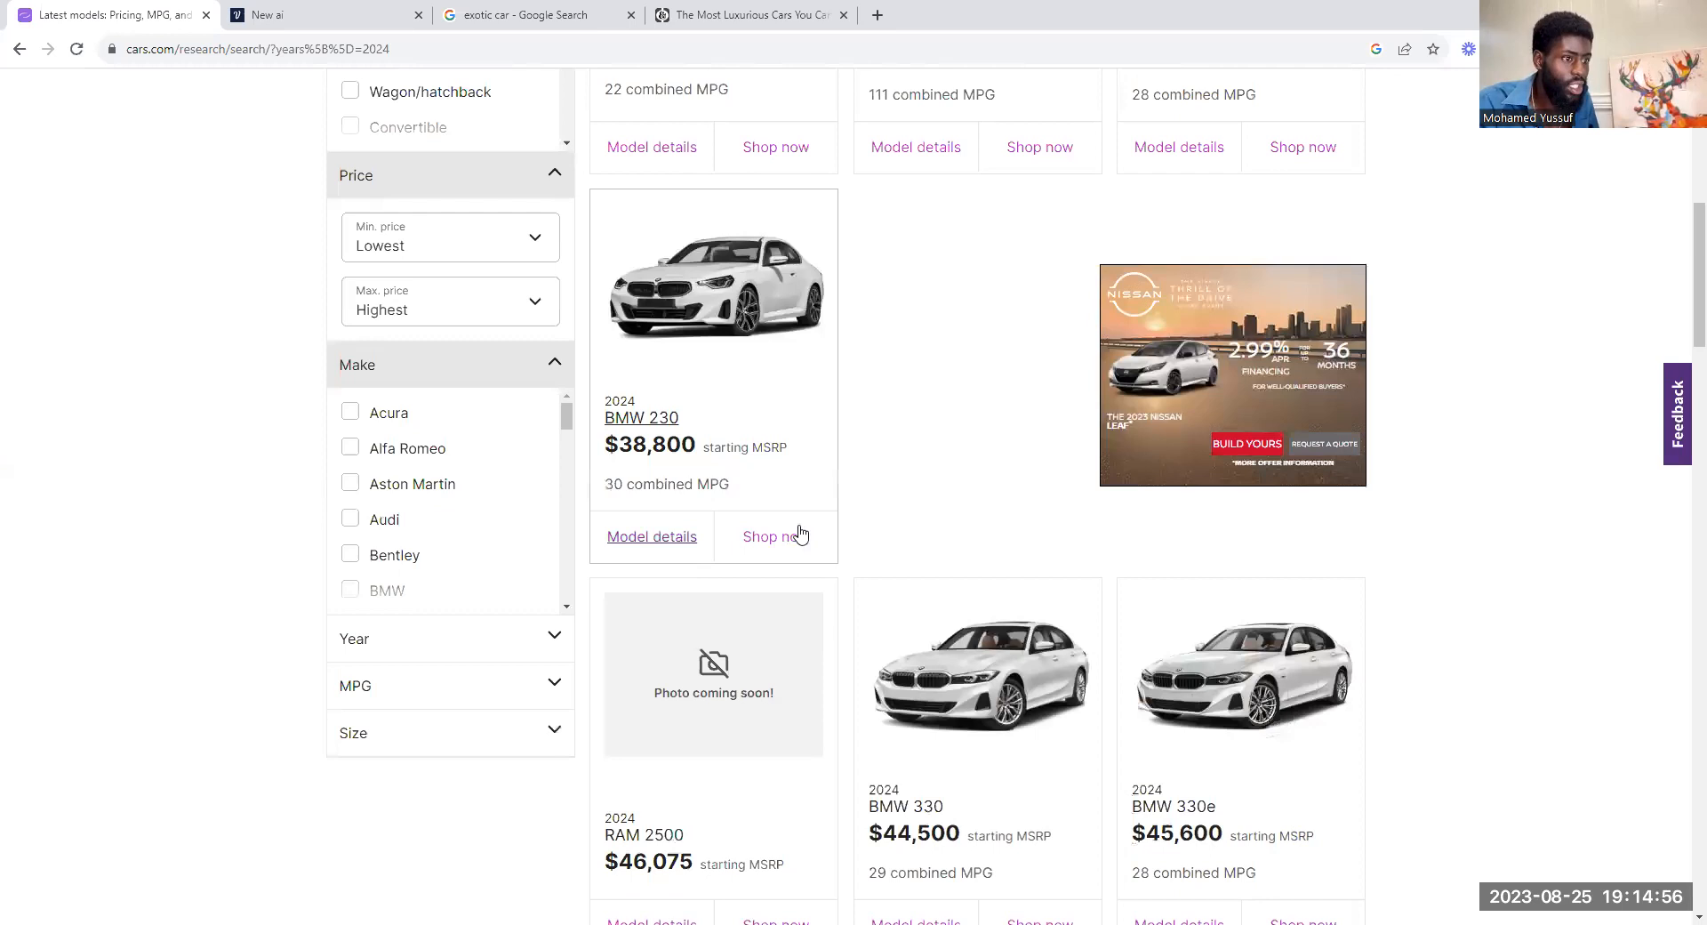
{"action": "scroll", "coordinate": [789, 534], "scroll_direction": "down", "scroll_amount": 20}
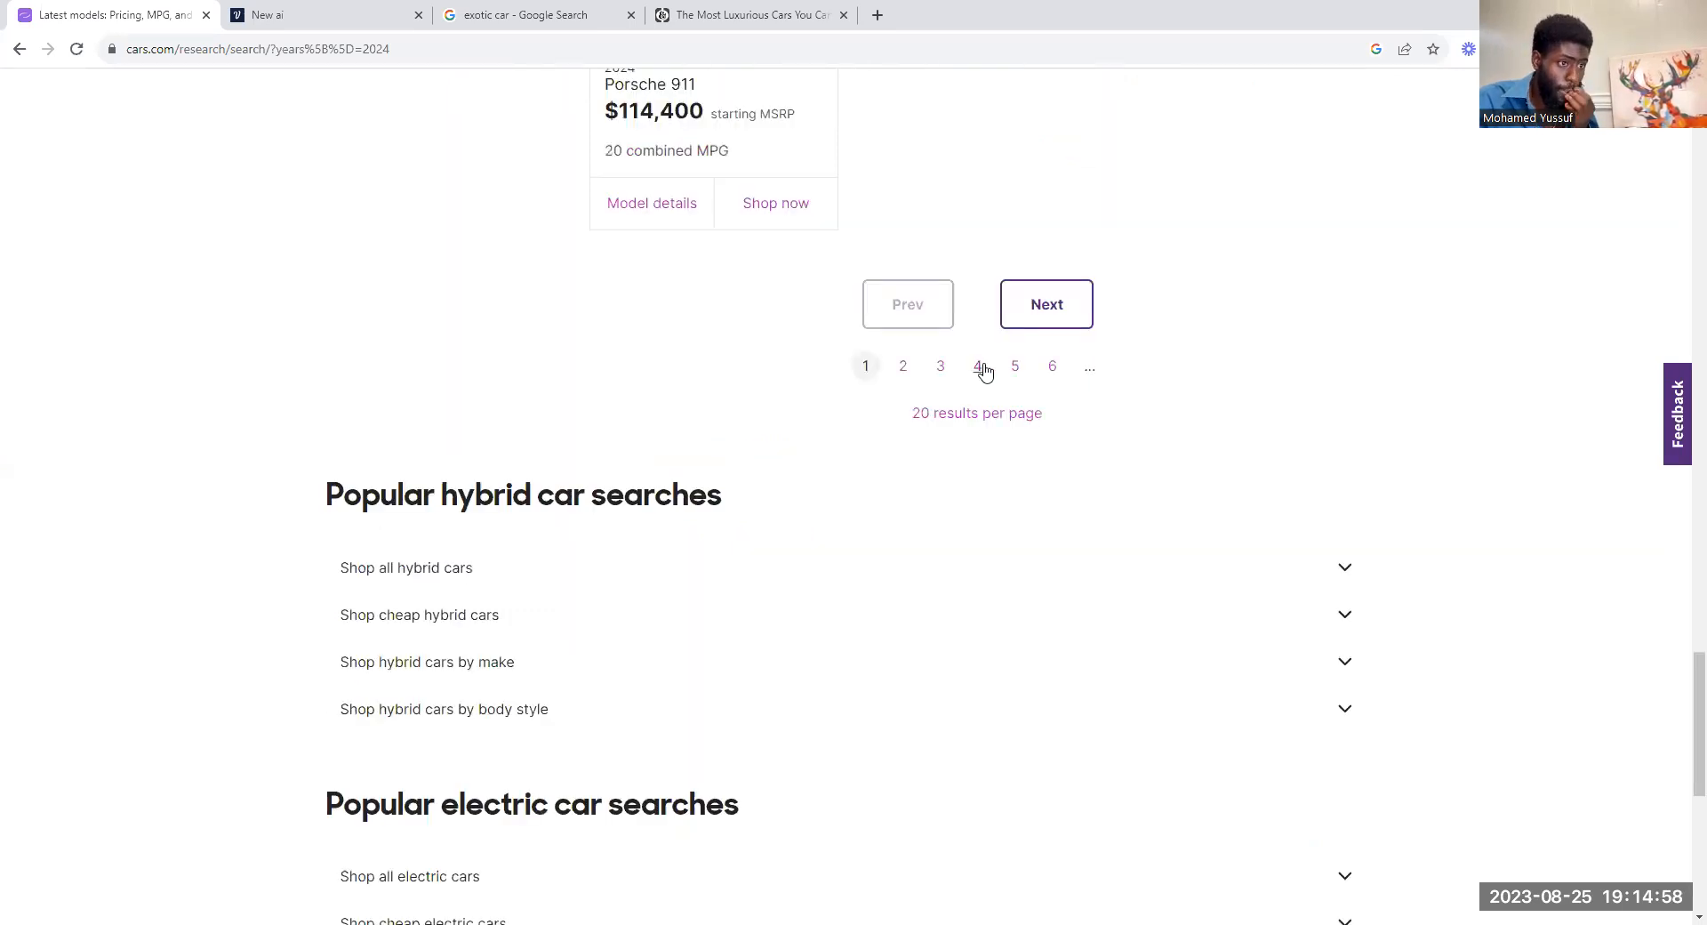
{"action": "left_click", "coordinate": [977, 366]}
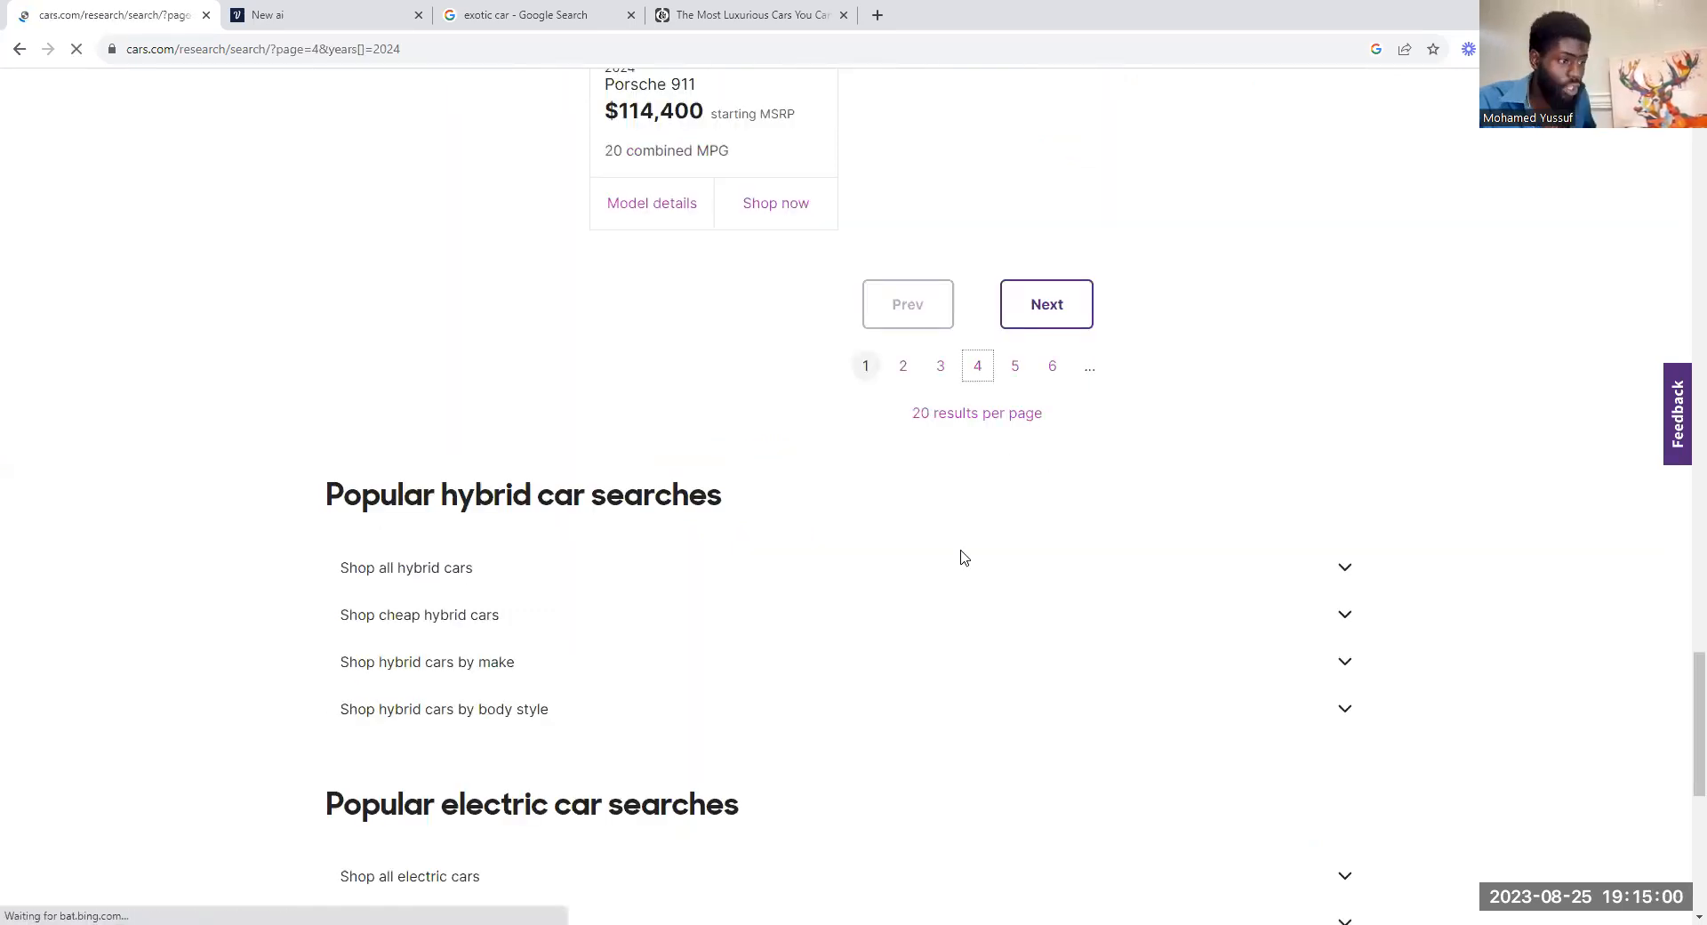
{"action": "scroll", "coordinate": [961, 559], "scroll_direction": "up", "scroll_amount": 15}
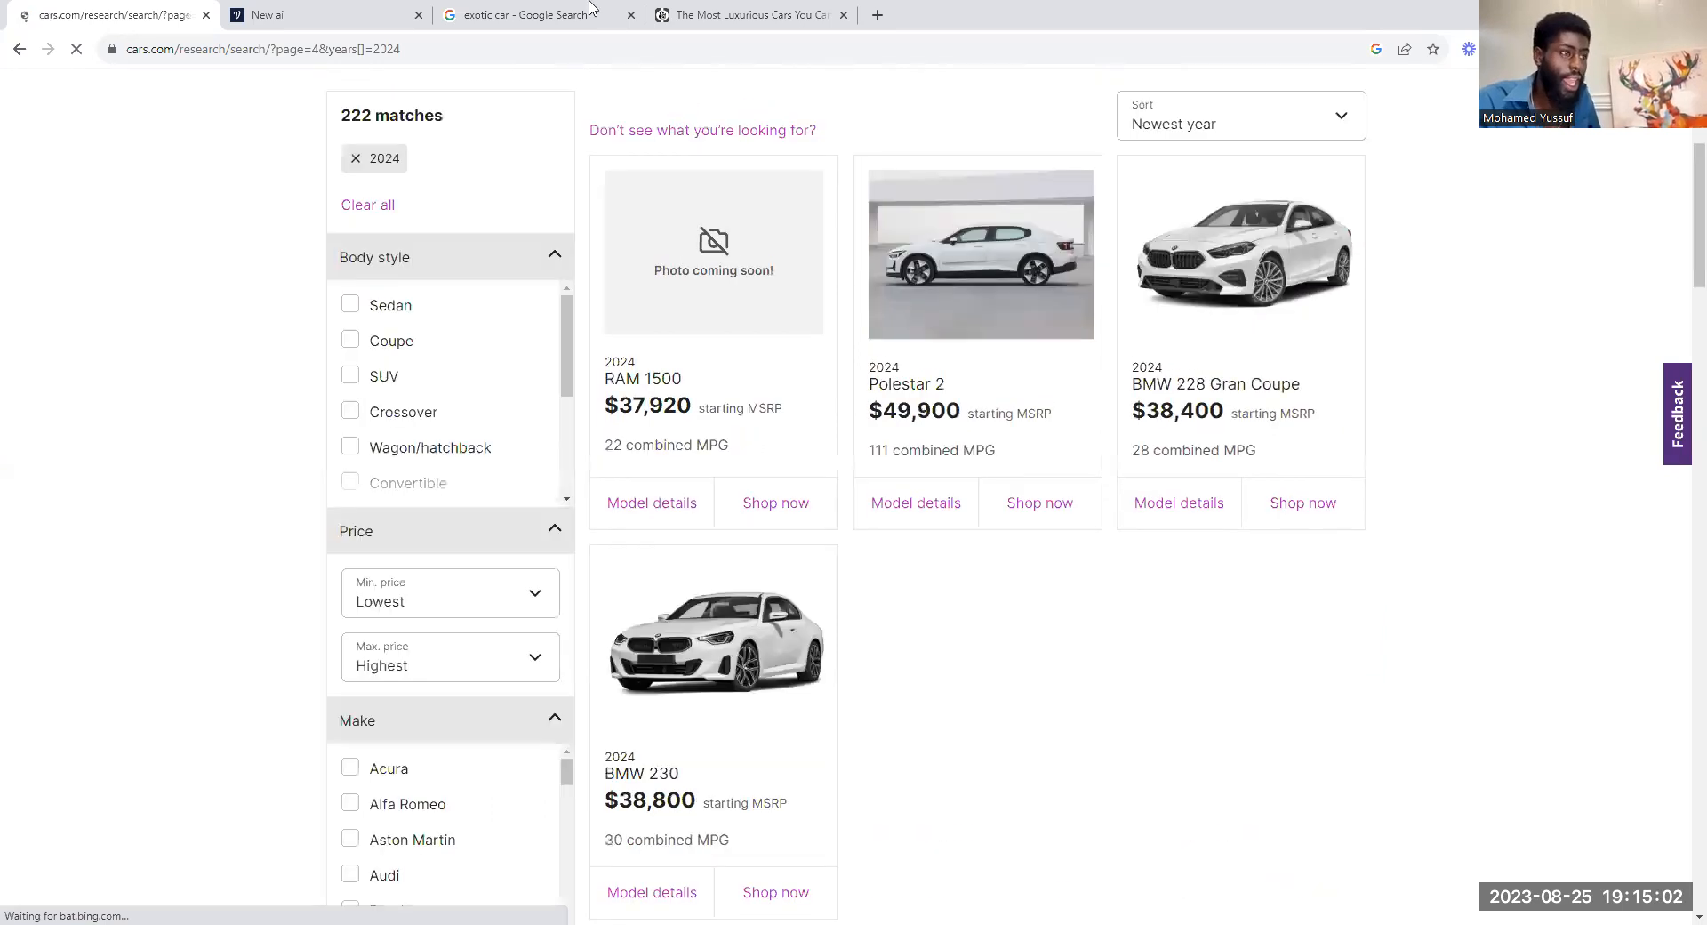
Step: Switch back to the Voiceflow test, return the carousel to the 2023 Rolls-Royce Phantom and review the whole conversation
{"action": "key", "text": "ctrl+Tab"}
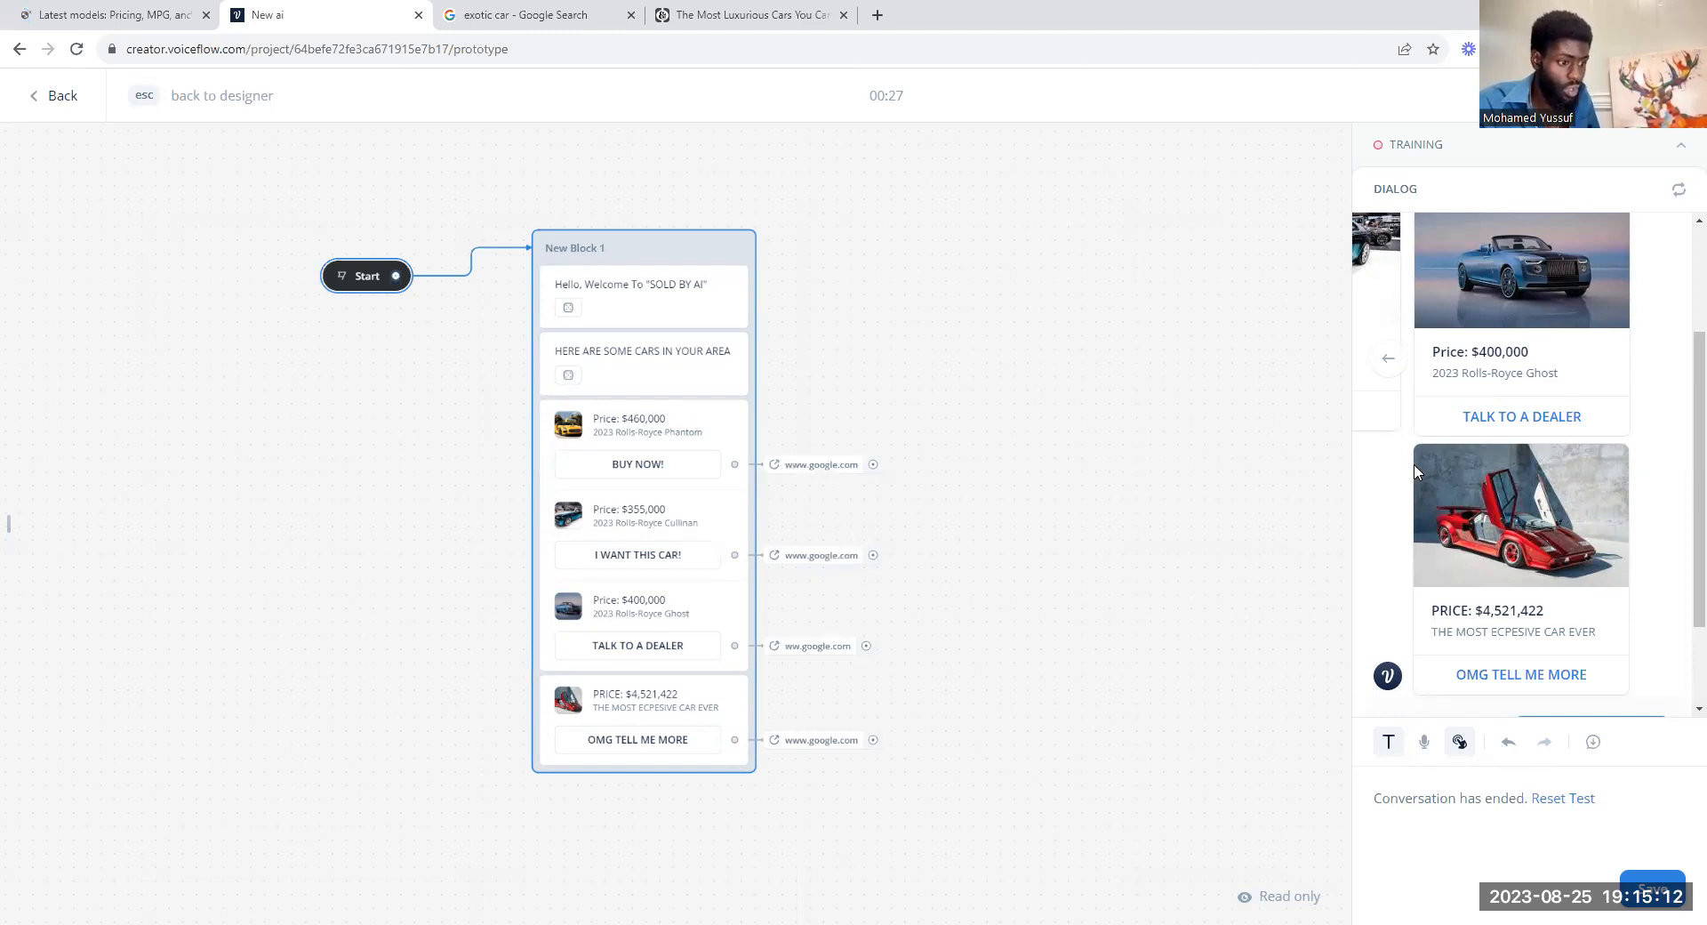
{"action": "scroll", "coordinate": [1502, 498], "scroll_direction": "up", "scroll_amount": 2}
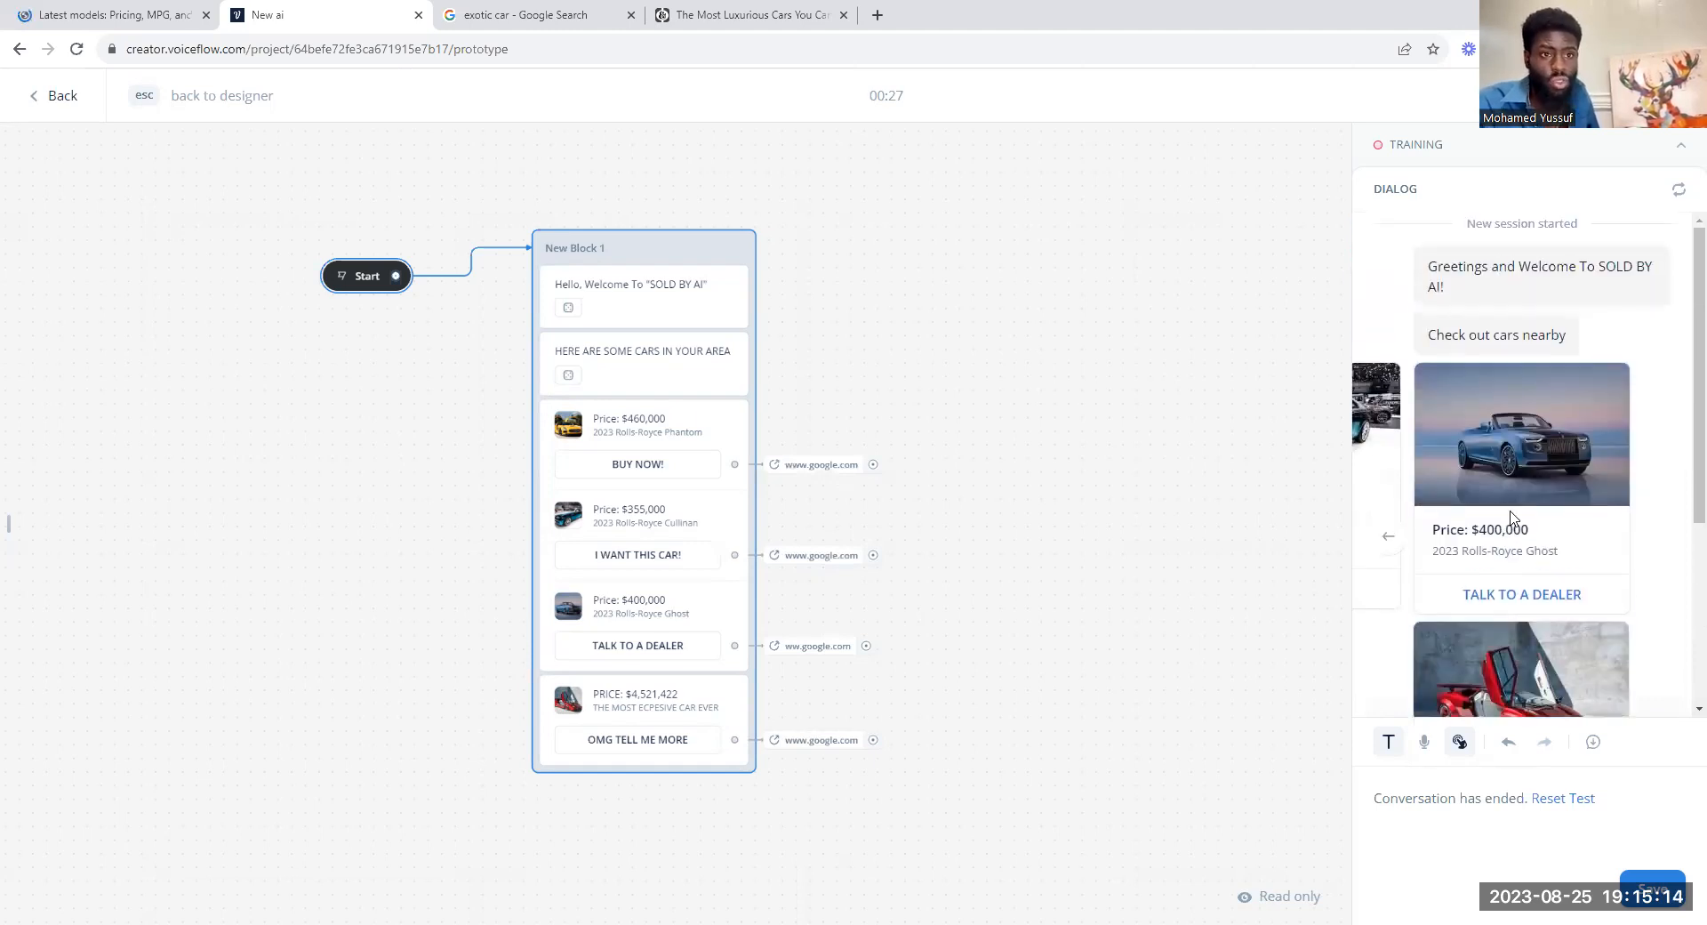
{"action": "left_click", "coordinate": [1391, 551]}
{"action": "left_click", "coordinate": [1391, 553]}
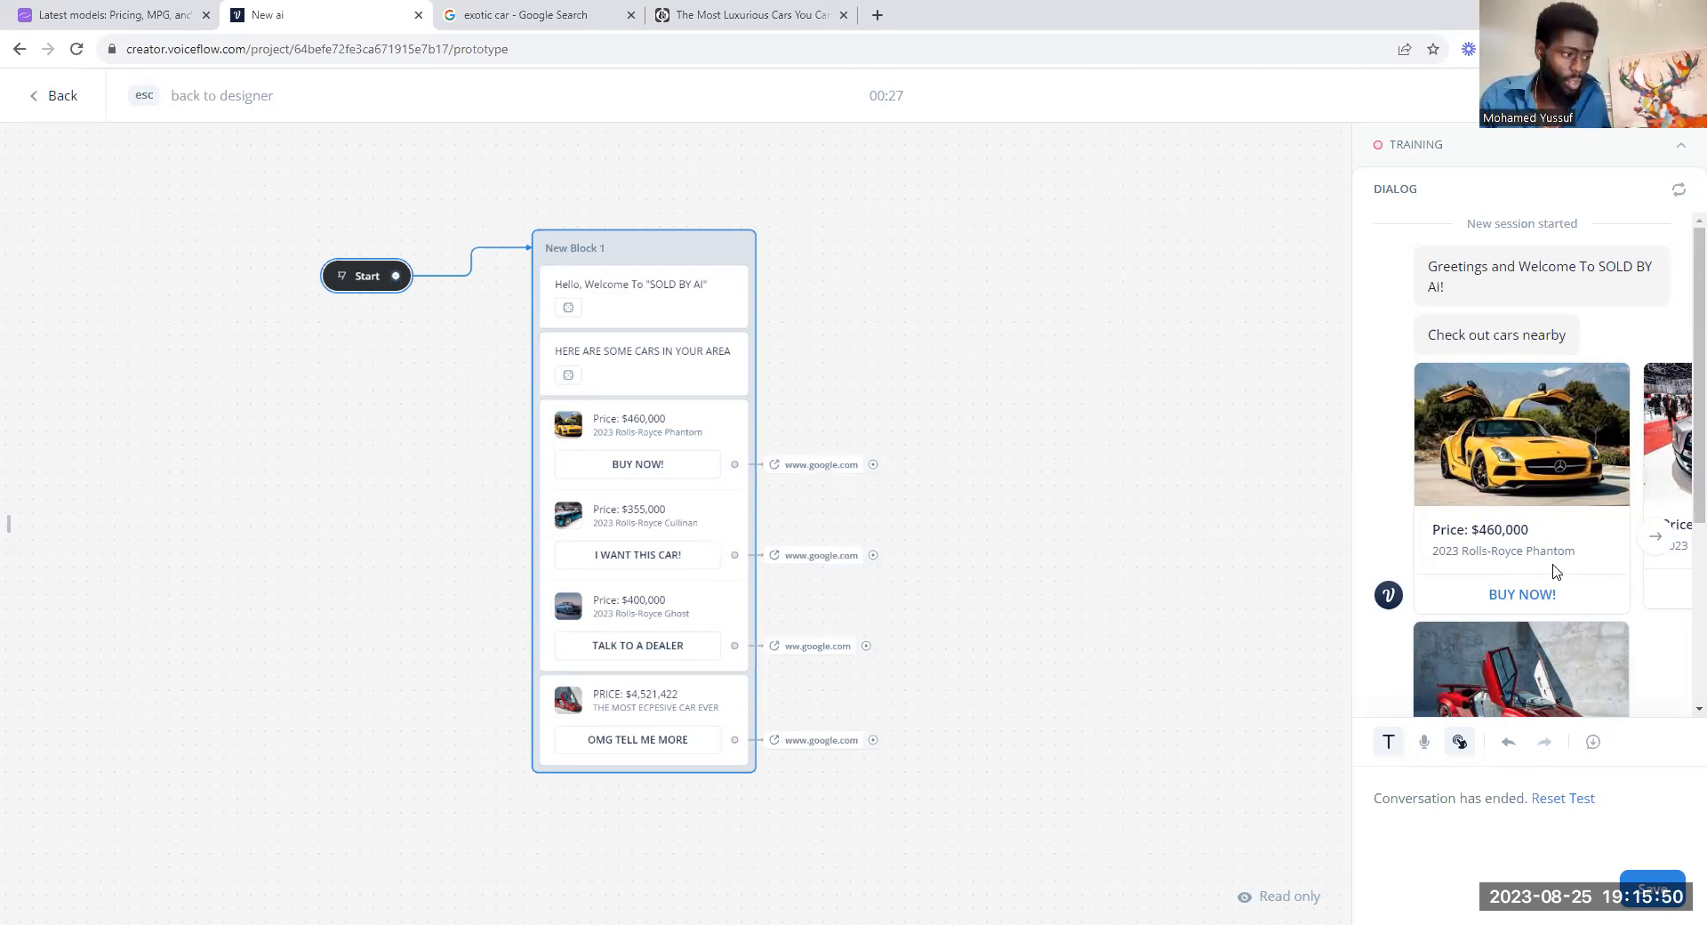
{"action": "scroll", "coordinate": [1474, 562], "scroll_direction": "down", "scroll_amount": 4}
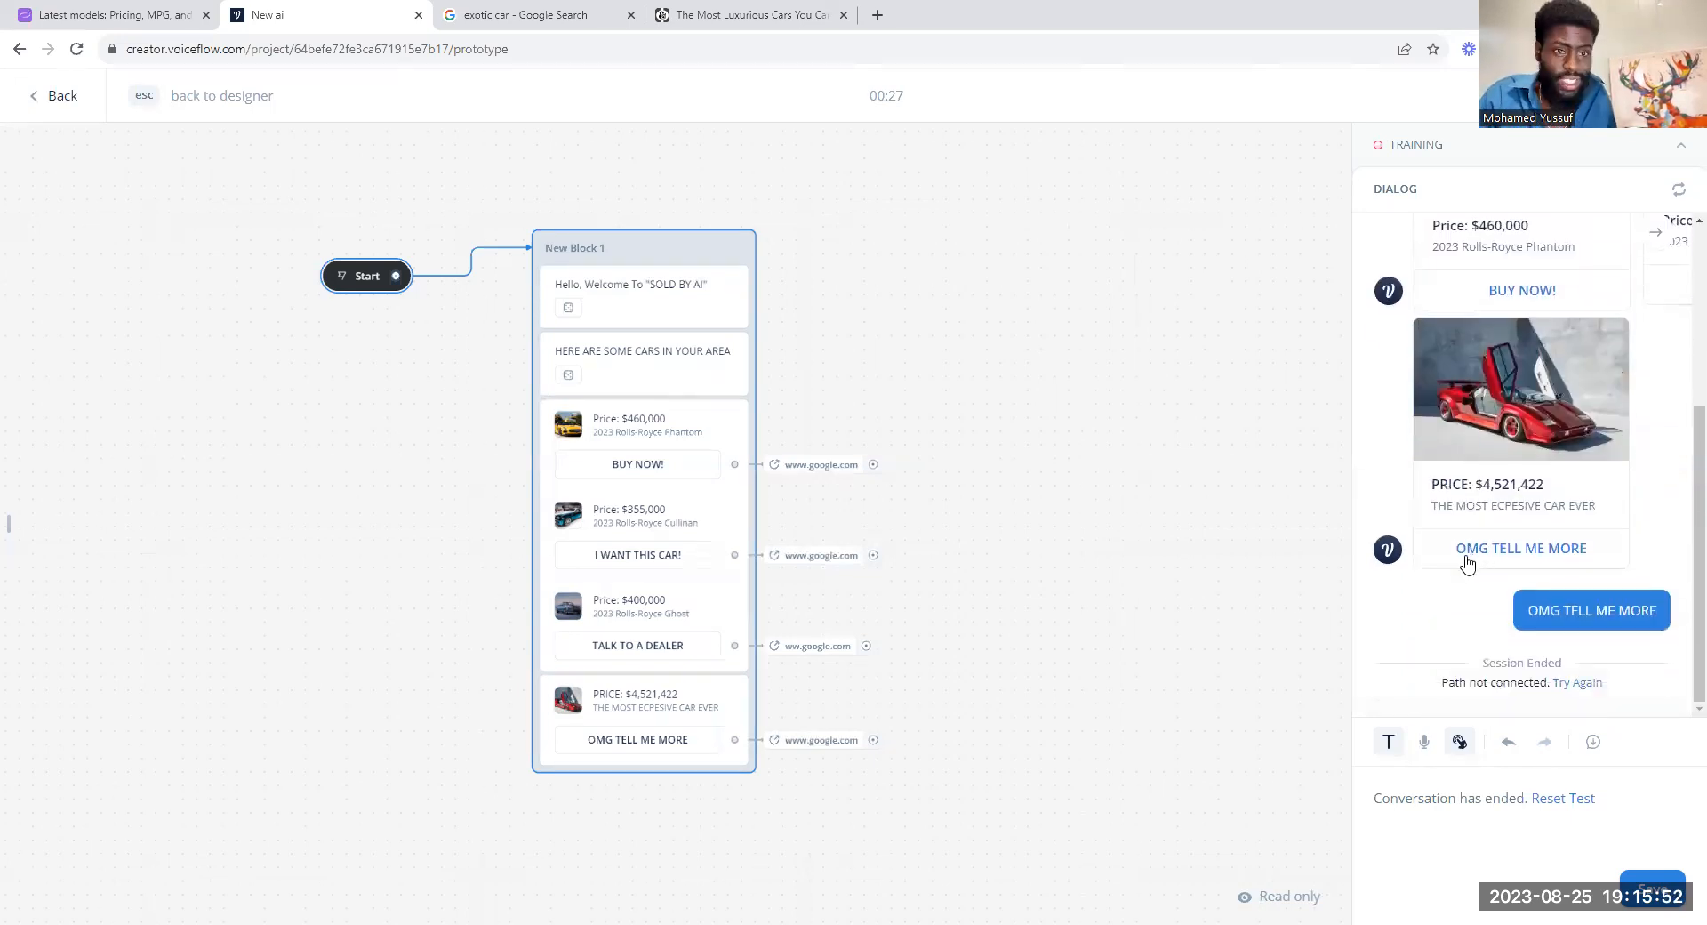
{"action": "scroll", "coordinate": [1467, 565], "scroll_direction": "up", "scroll_amount": 4}
{"action": "scroll", "coordinate": [1467, 561], "scroll_direction": "down", "scroll_amount": 3}
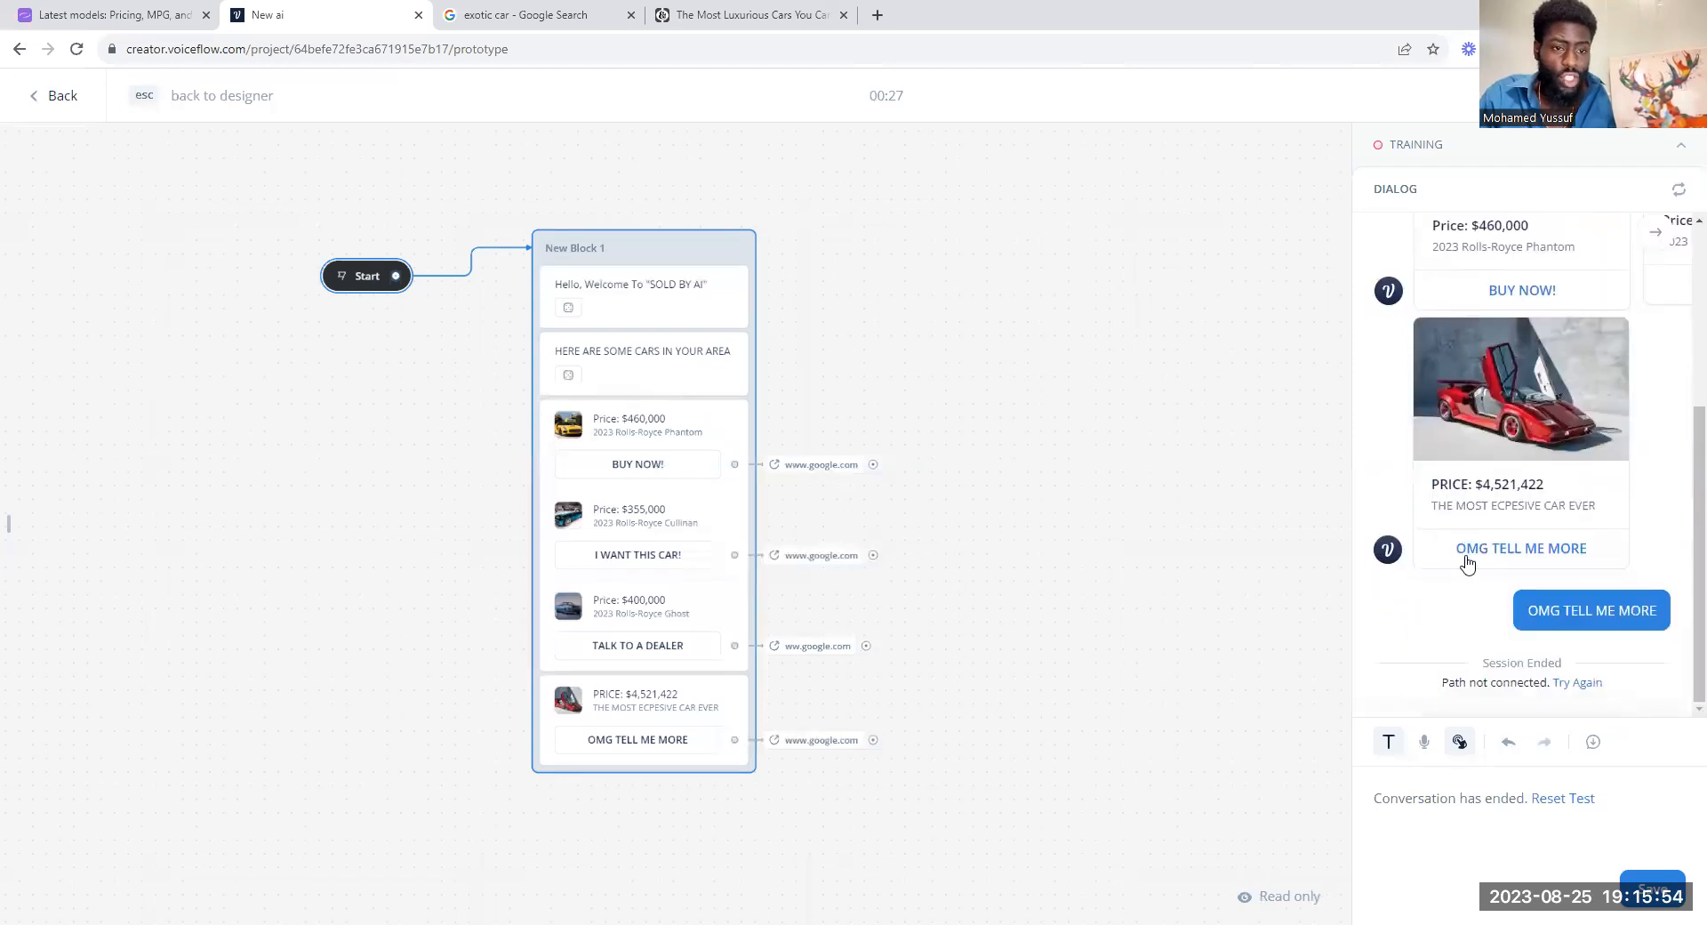
{"action": "scroll", "coordinate": [1467, 562], "scroll_direction": "up", "scroll_amount": 3}
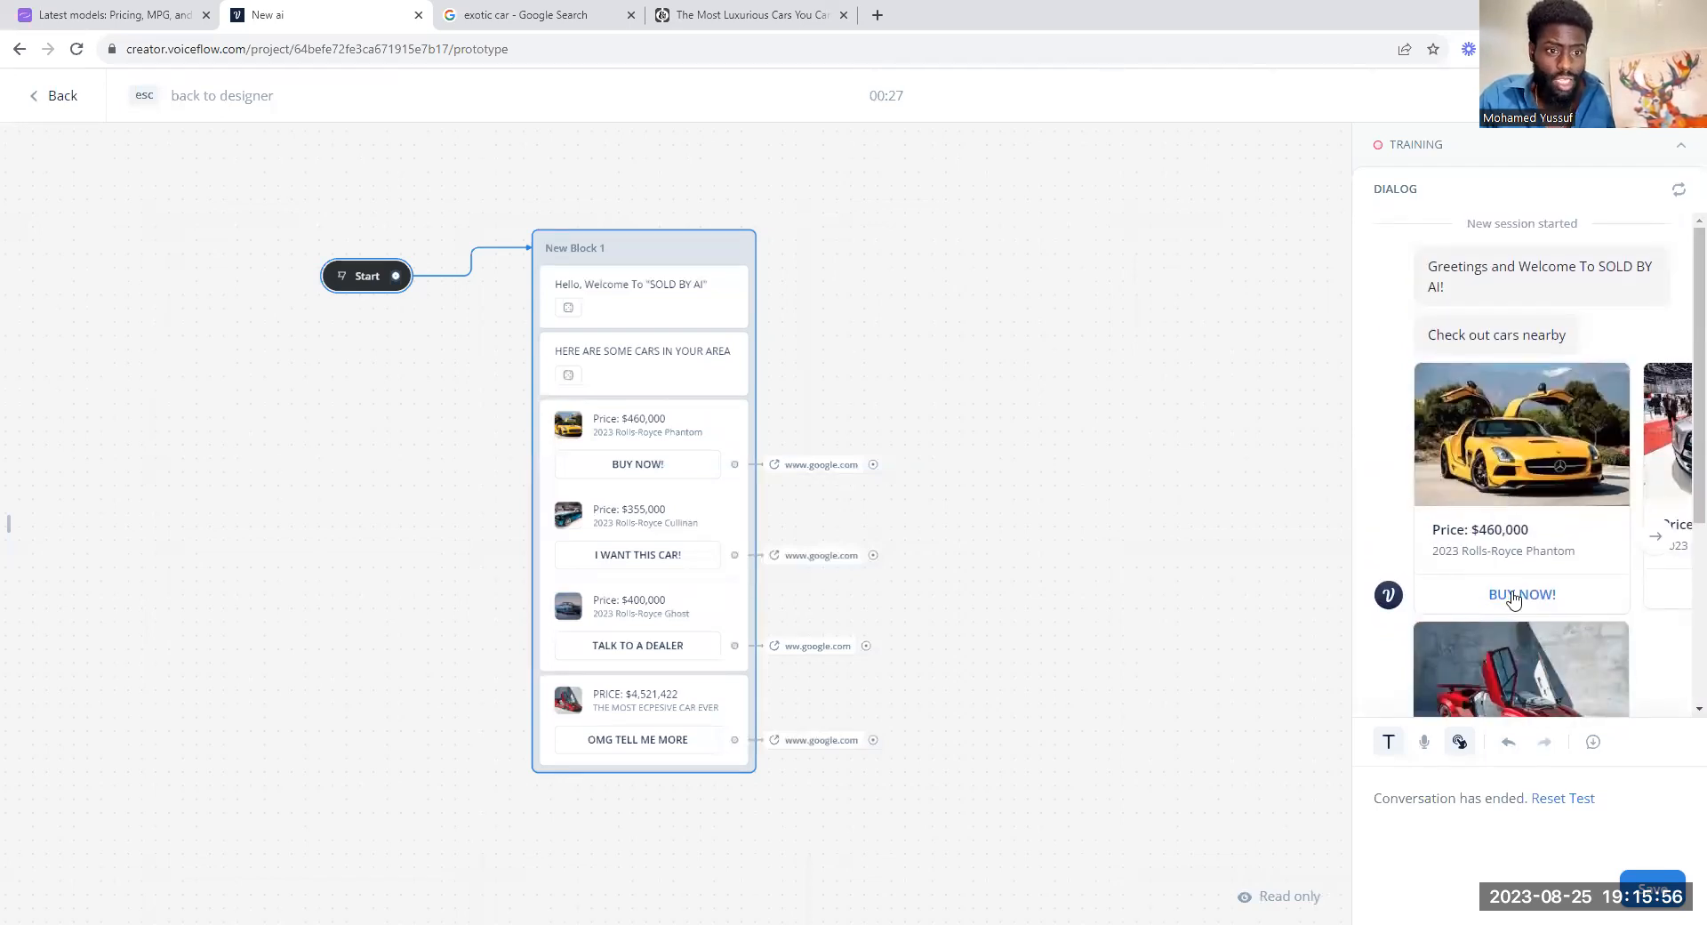